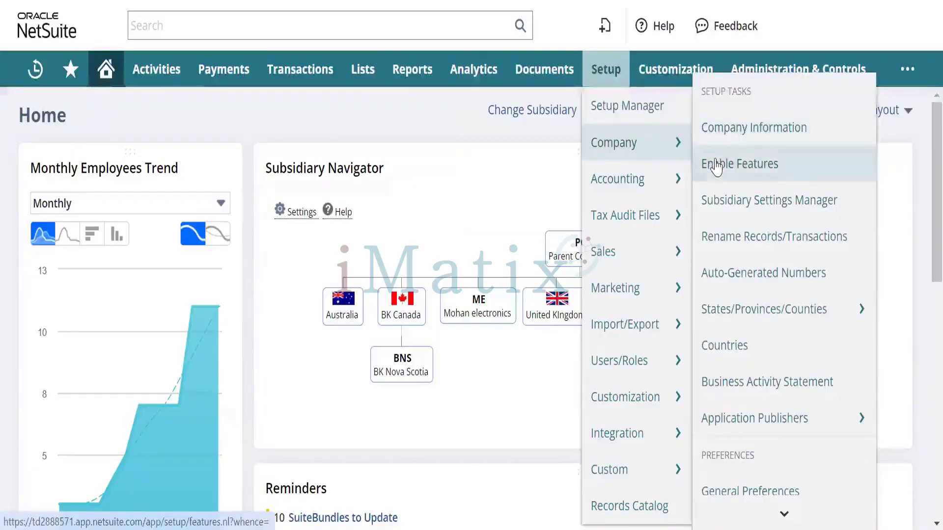
Step: Open the company's Enable Features page in a new tab and return to the home dashboard
right_click(737, 166)
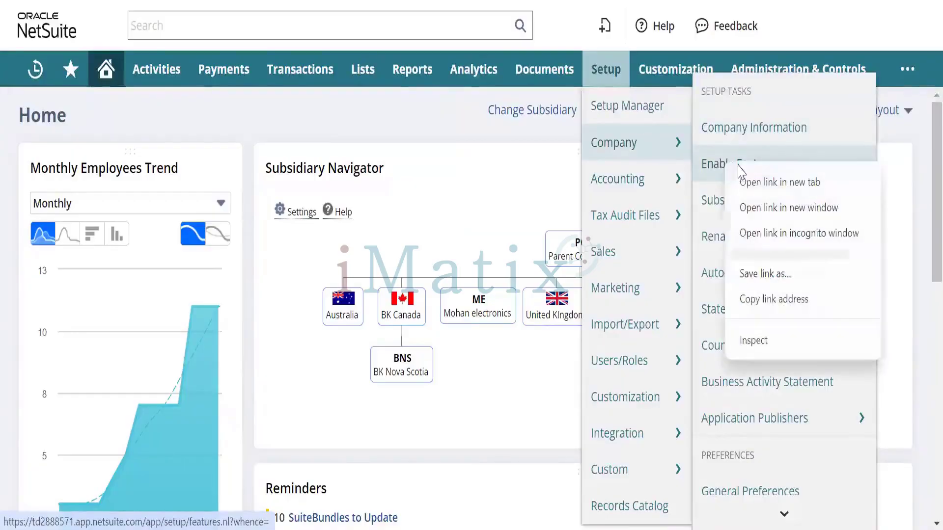
click(769, 182)
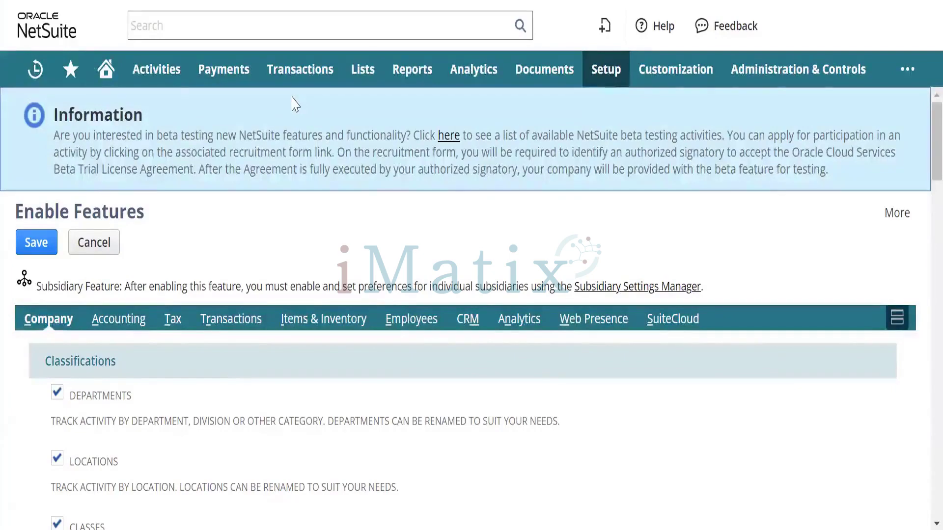
click(106, 69)
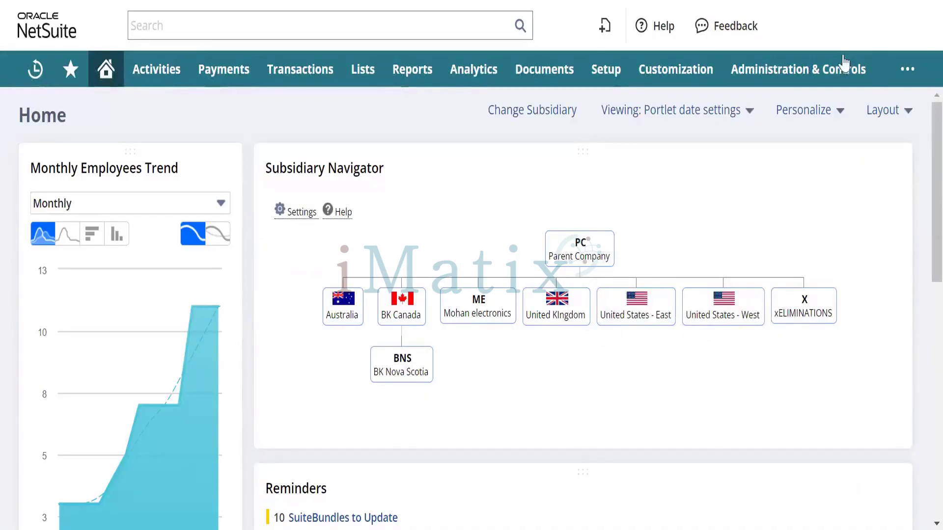
Step: Search the SuiteApps marketplace for "subsidiary navi" and clear the search
mouse_move(841, 30)
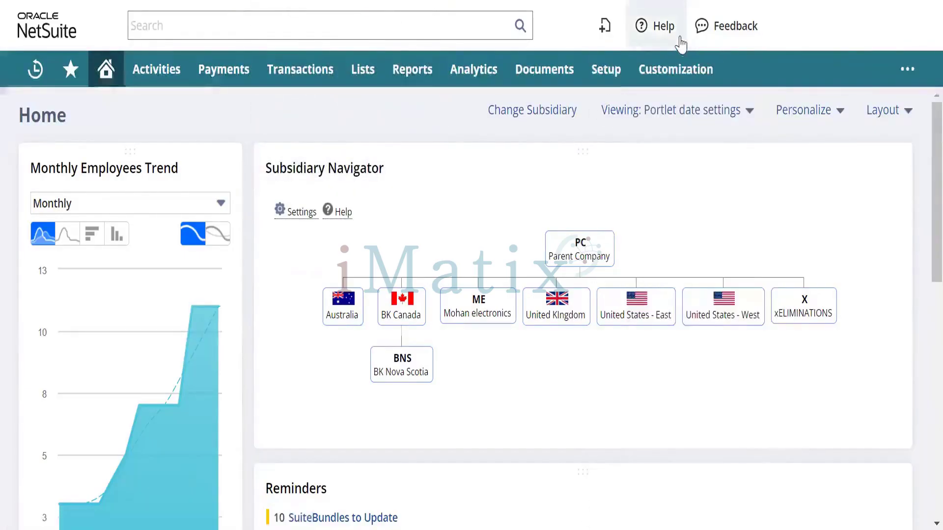
mouse_move(905, 74)
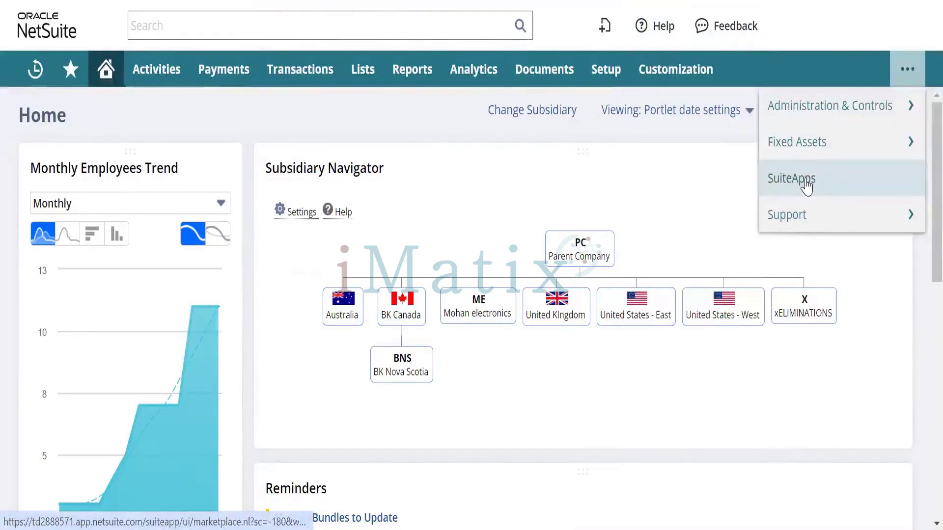
click(805, 185)
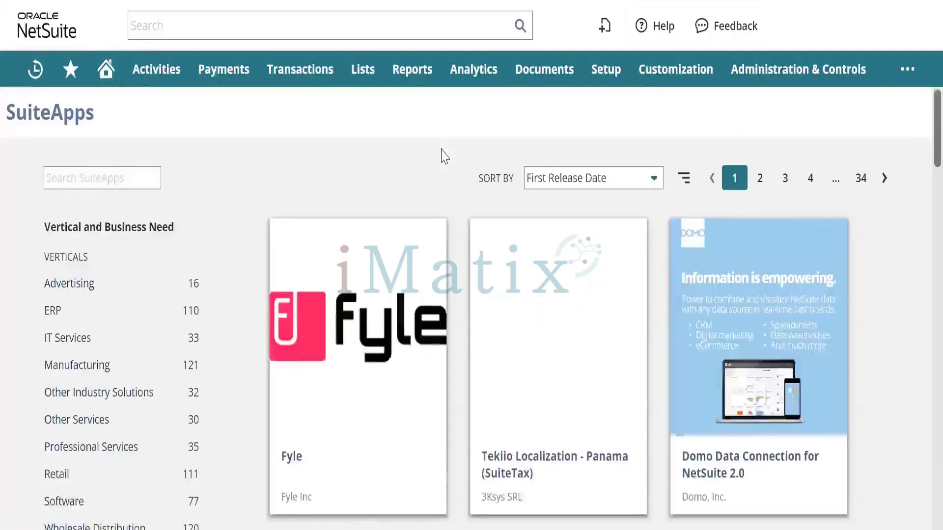
click(81, 180)
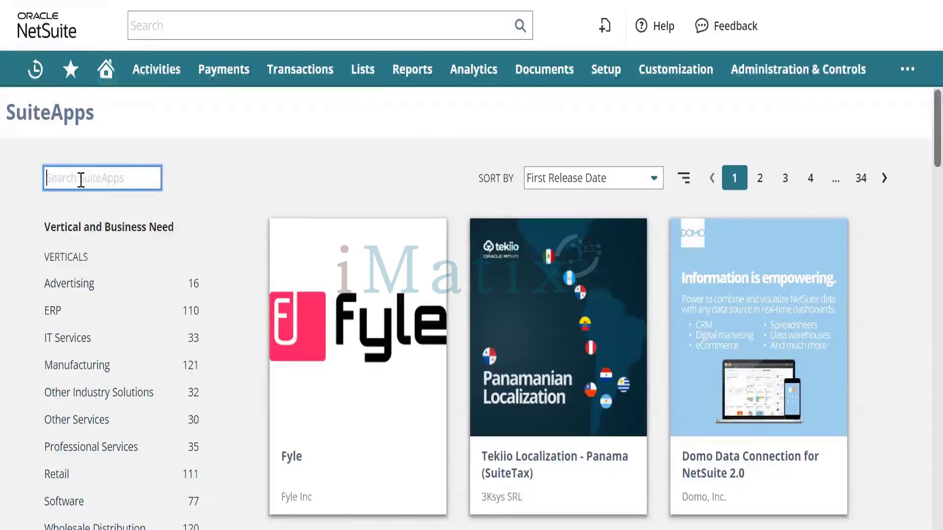
text(subsid)
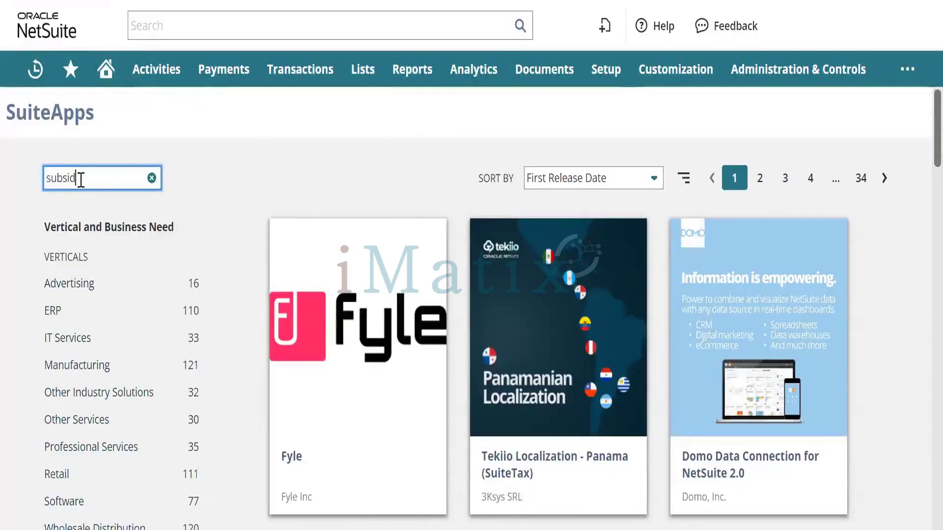
text(i)
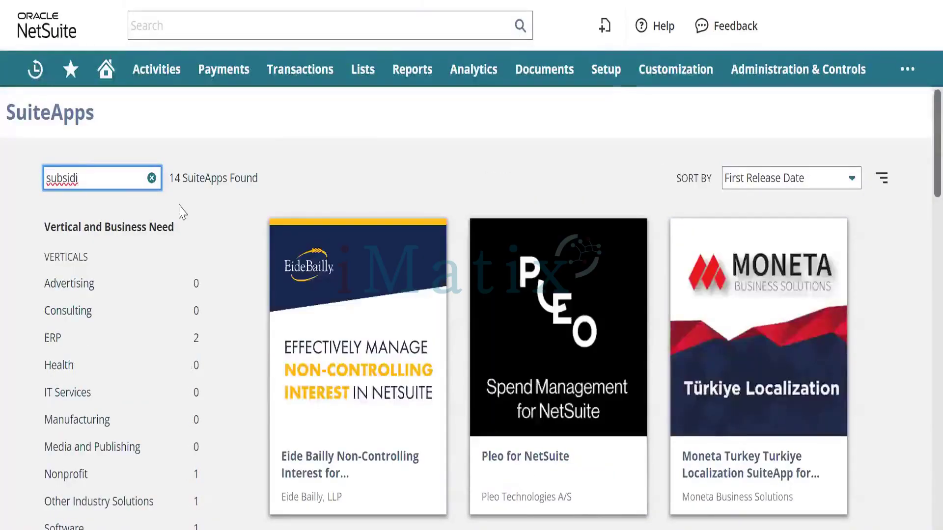
text(ary navi)
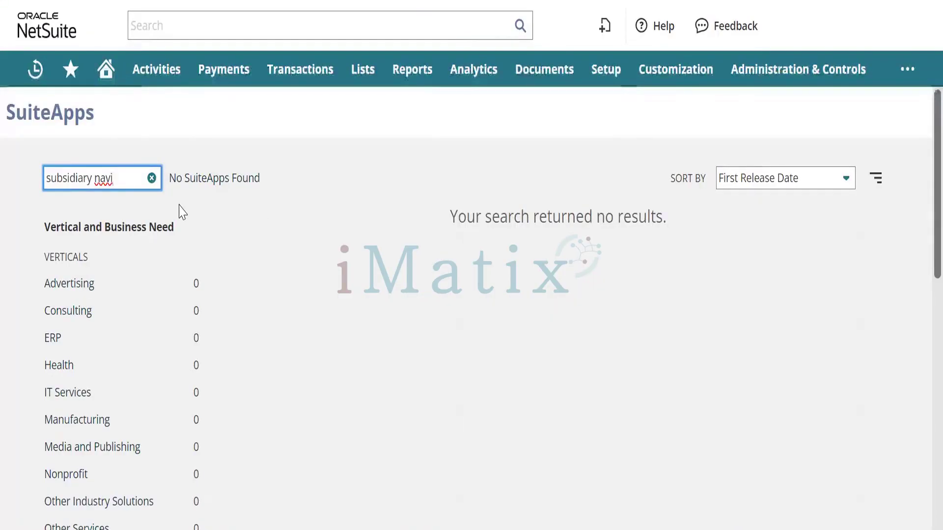
key(BackSpace)
key(BackSpace)
key(BackSpace)
key(BackSpace)
key(BackSpace)
key(BackSpace)
key(BackSpace)
key(BackSpace)
key(BackSpace)
key(BackSpace)
key(BackSpace)
key(BackSpace)
key(BackSpace)
key(BackSpace)
key(BackSpace)
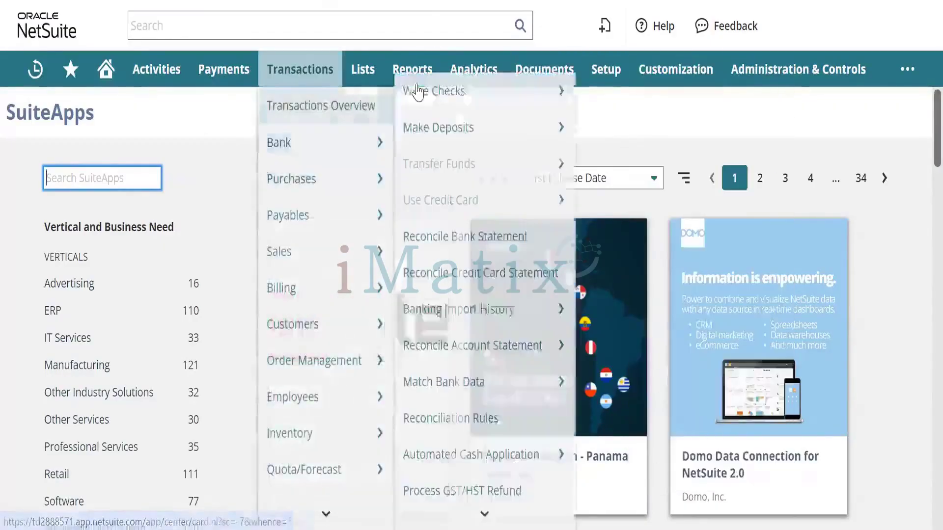
Step: Open the SuiteBundler list of installed bundles and look through it
mouse_move(657, 76)
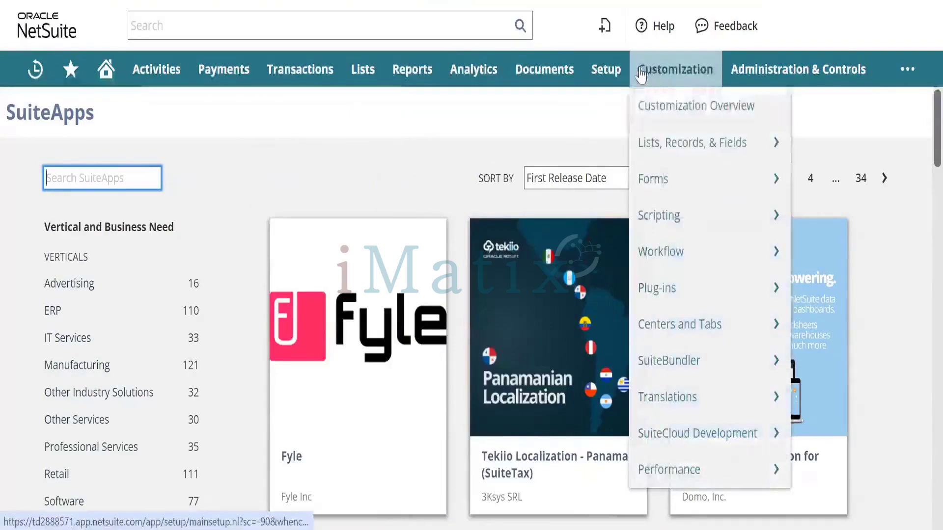
mouse_move(721, 365)
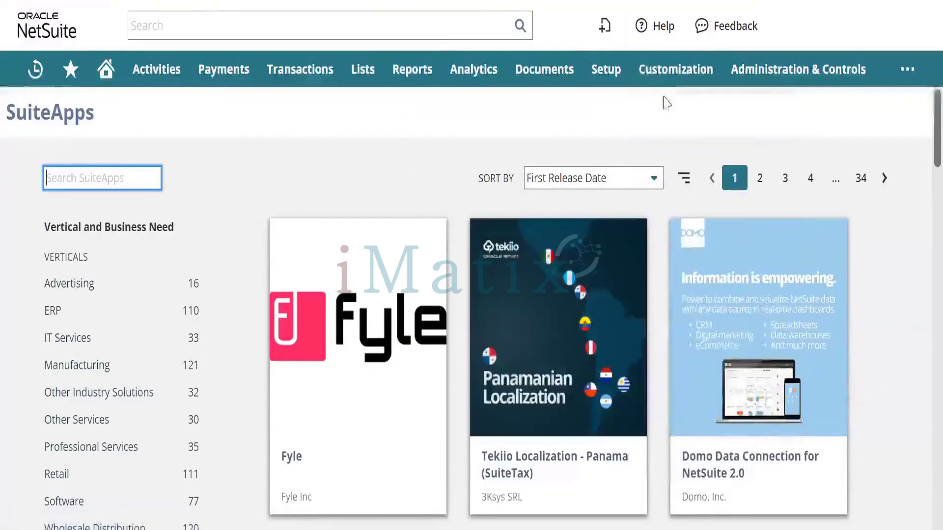
mouse_move(706, 285)
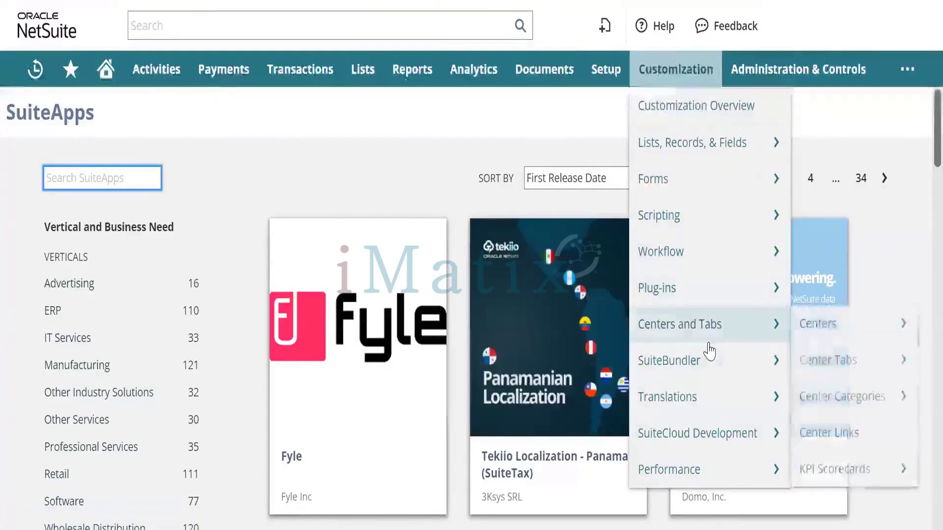
mouse_move(564, 364)
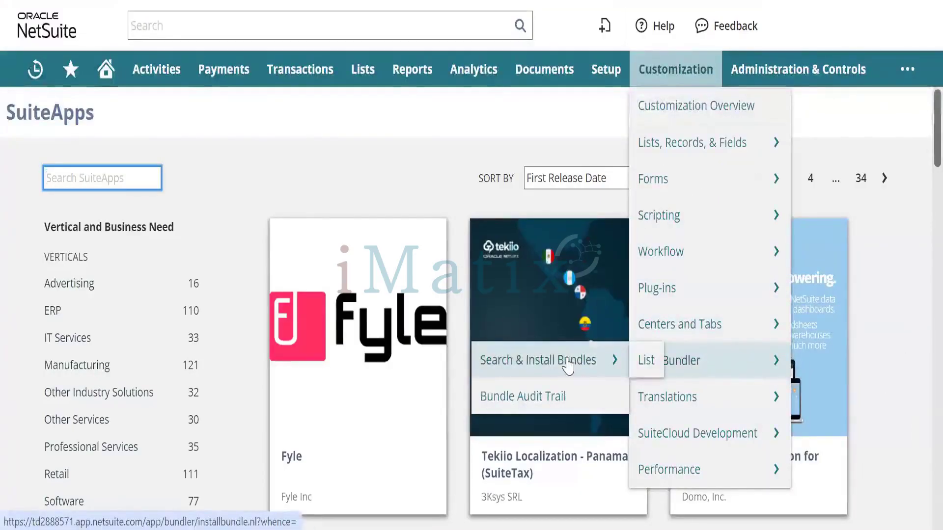
click(646, 360)
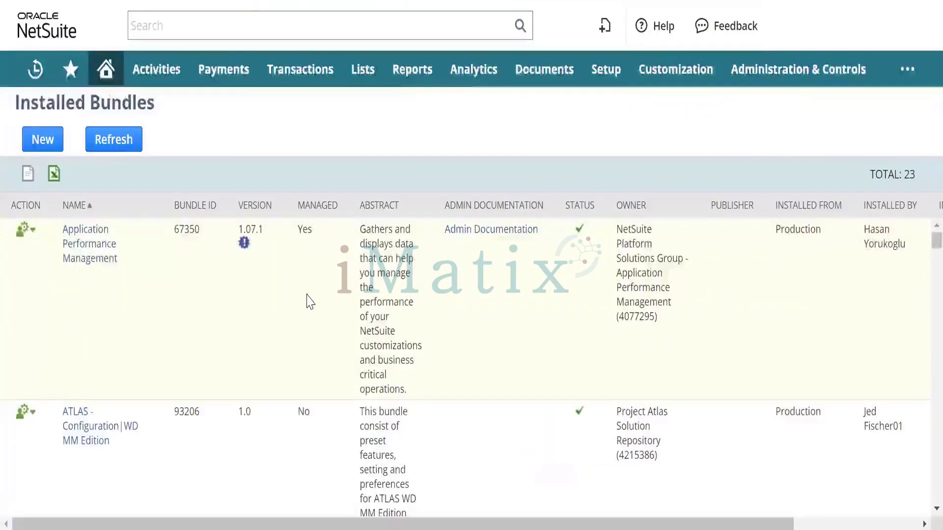
scroll(310, 302, down, 2)
scroll(310, 301, up, 2)
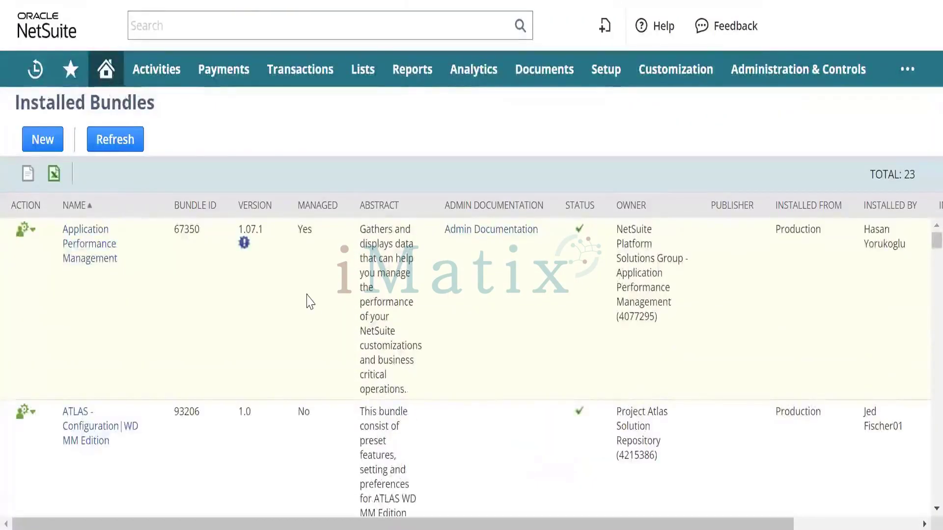
Step: Find "subsidiary" on the Installed Bundles page and go through the matches to the Subsidiary Navigator bundle
key(ctrl+f)
text(sub)
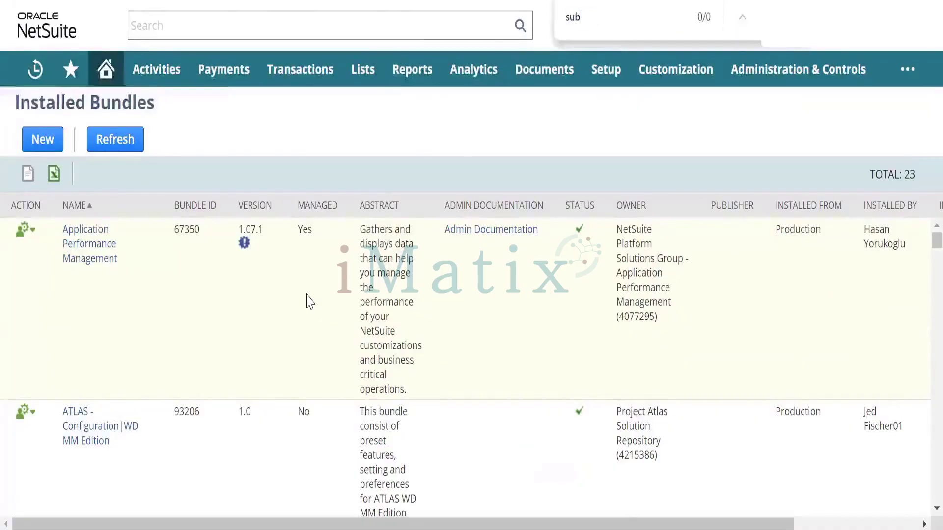
text(s)
text(idiary)
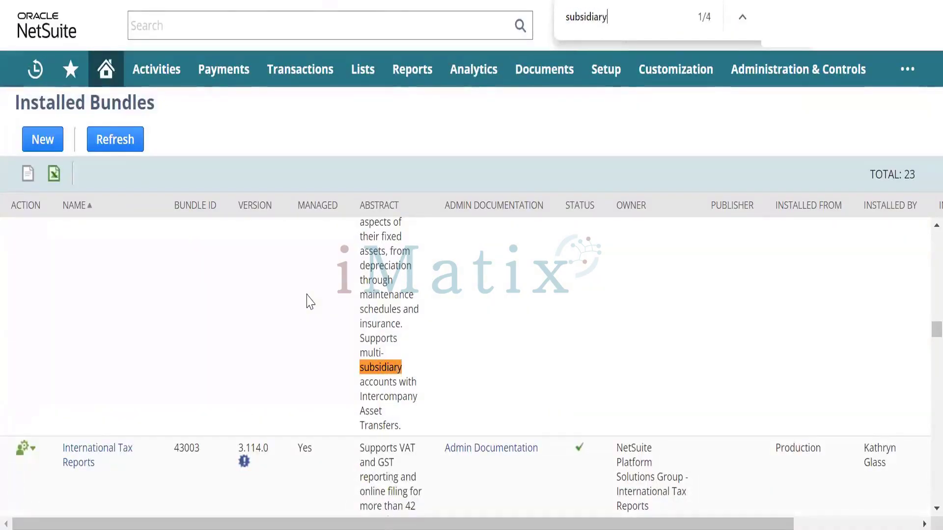
key(Return)
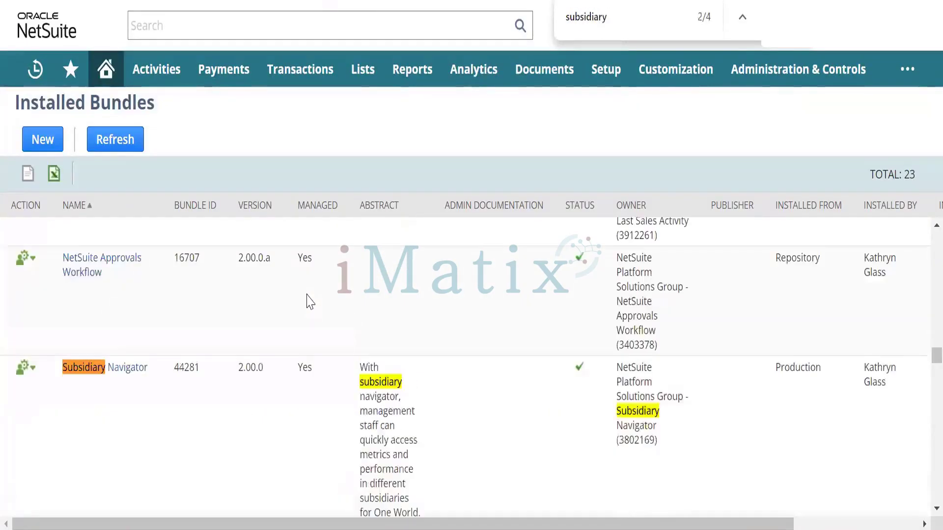
key(Return)
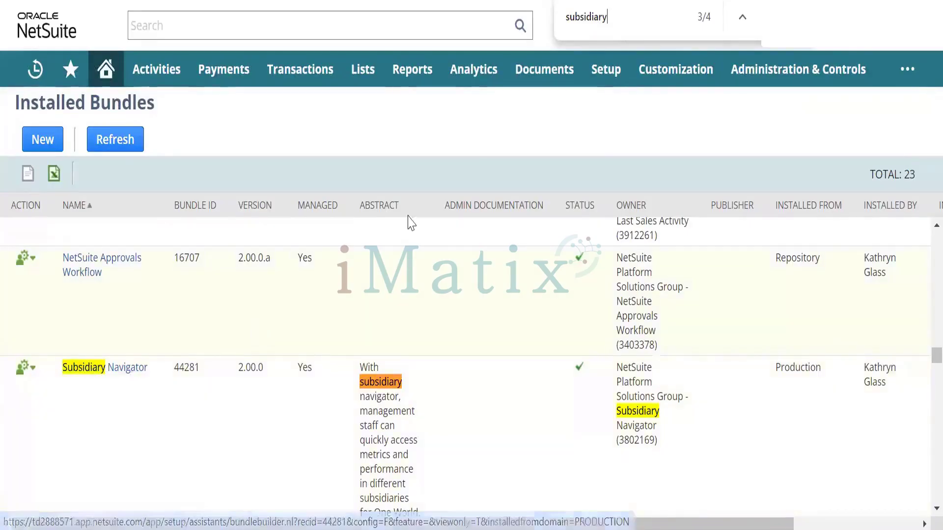
Step: Open the SuiteBundler Search & Install Bundles page and activate the keyword field
mouse_move(654, 79)
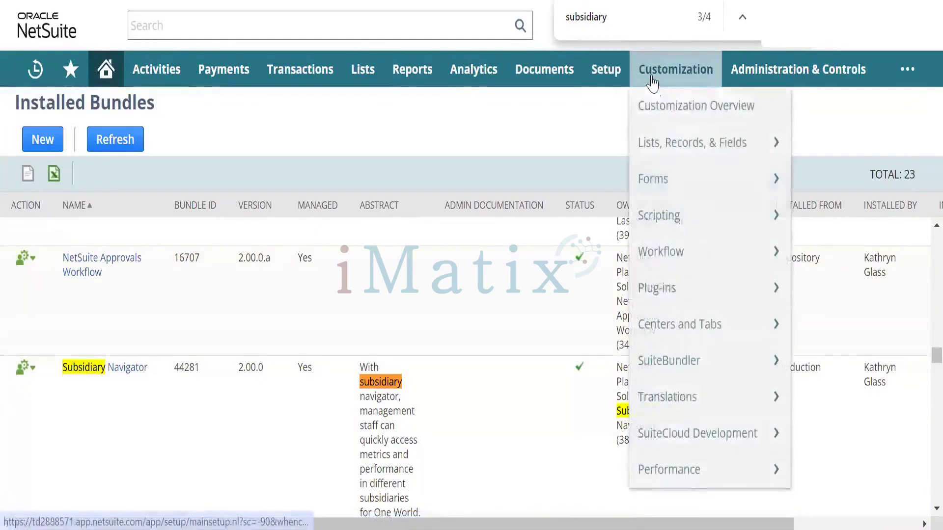
mouse_move(680, 360)
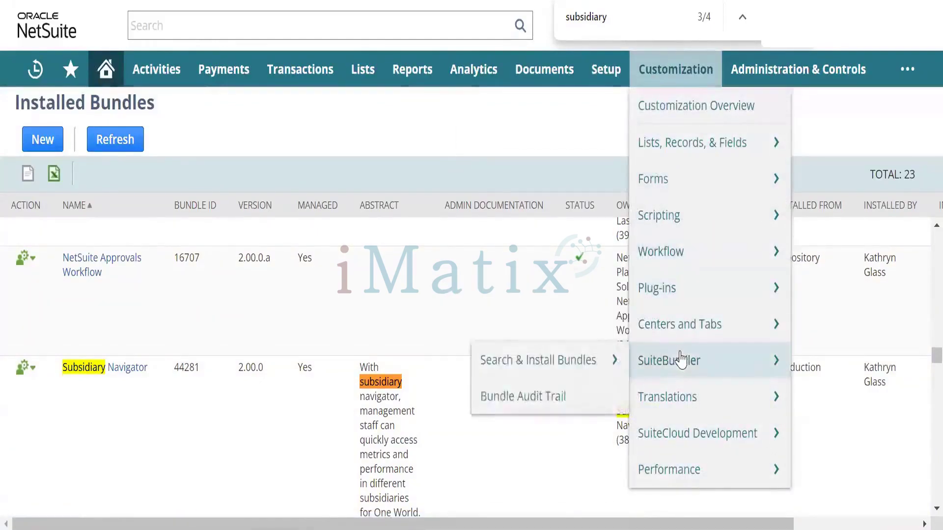
click(577, 364)
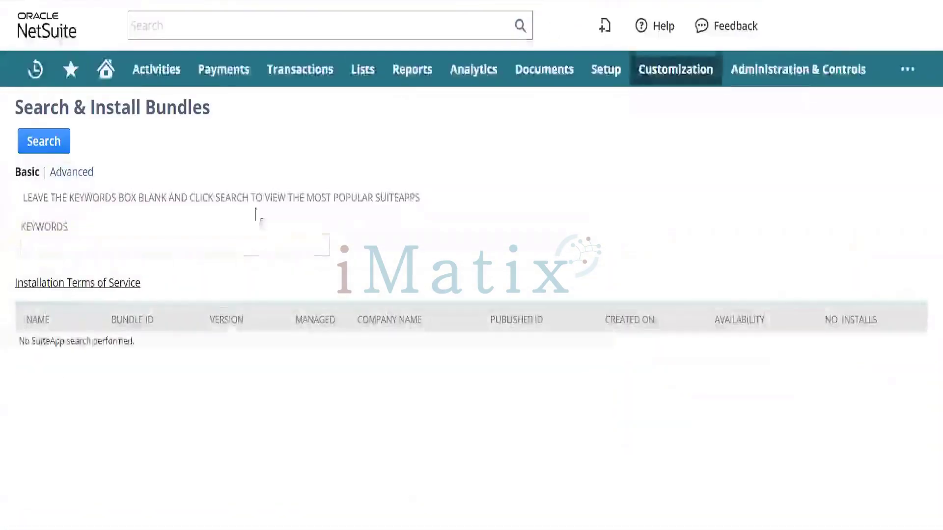
click(76, 239)
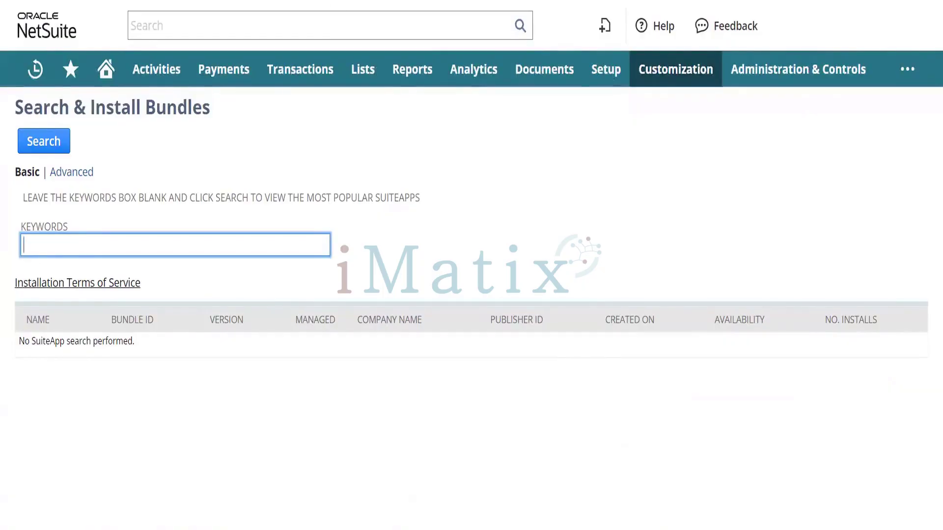
mouse_move(607, 68)
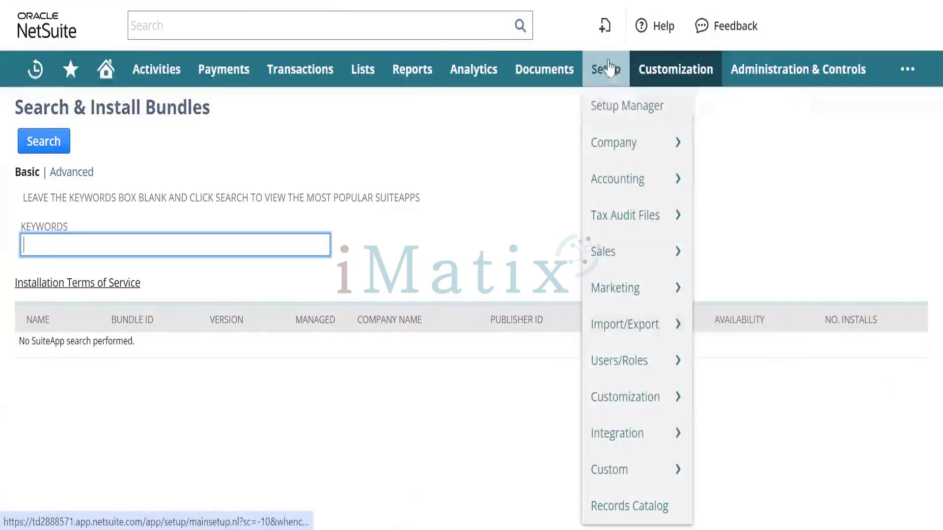
Step: Return to the home dashboard and view the Mohan electronics subsidiary's details in the Subsidiary Navigator
click(101, 71)
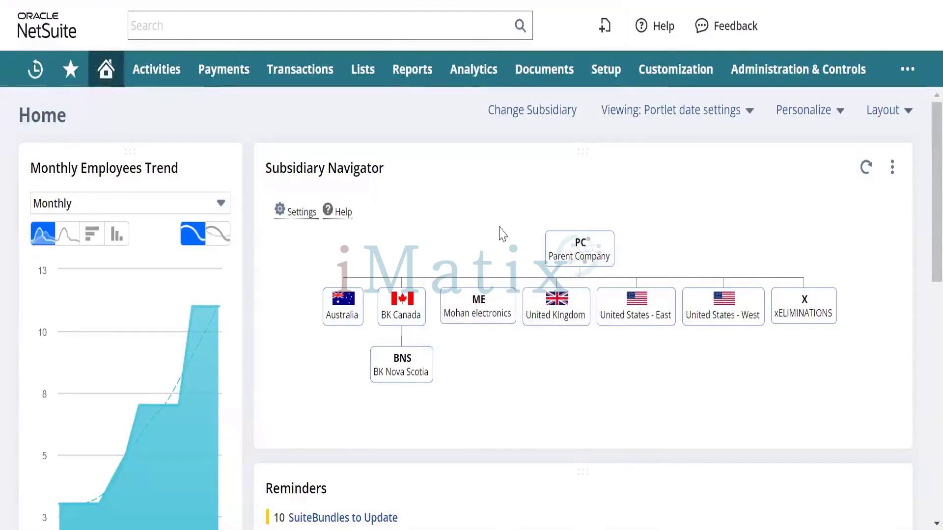
mouse_move(569, 247)
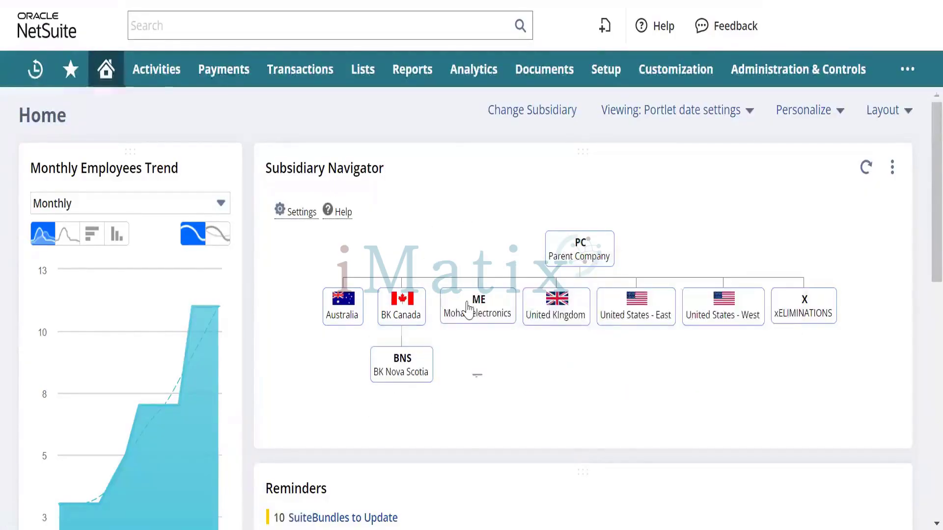
mouse_move(486, 318)
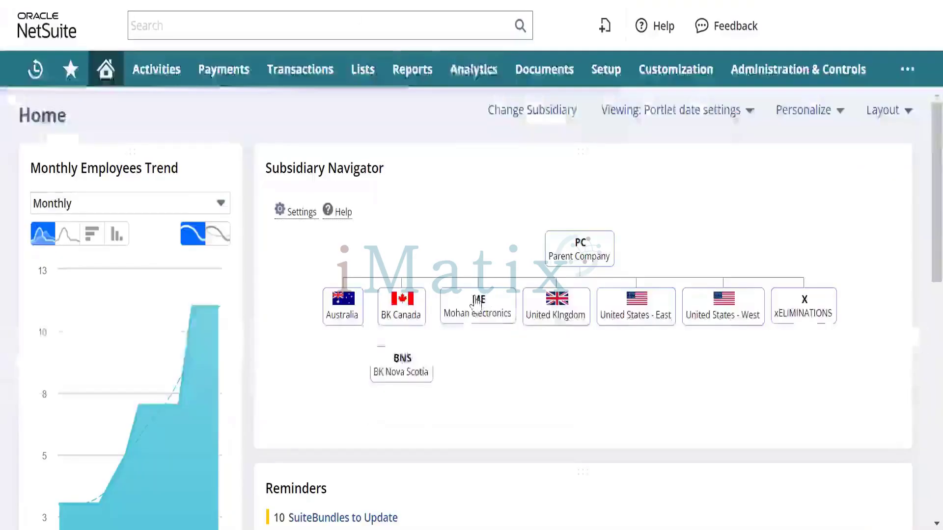
mouse_move(476, 302)
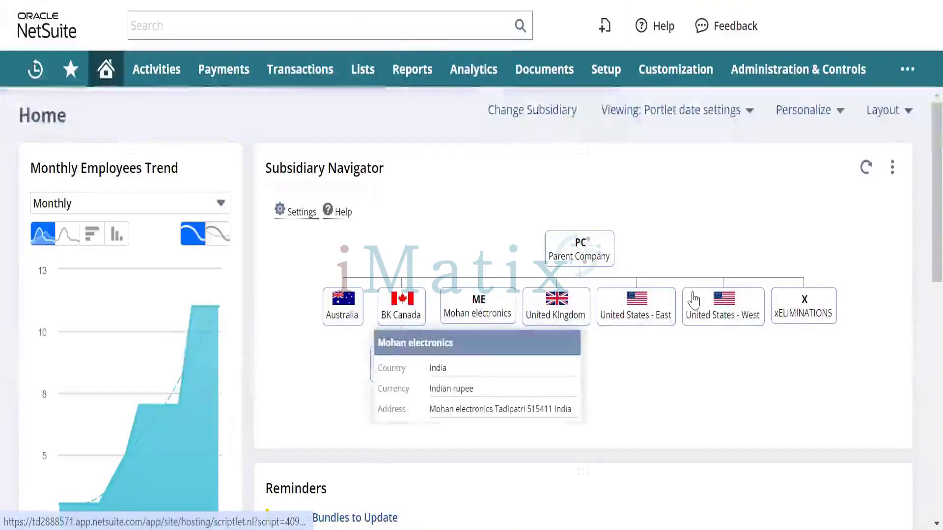
mouse_move(722, 315)
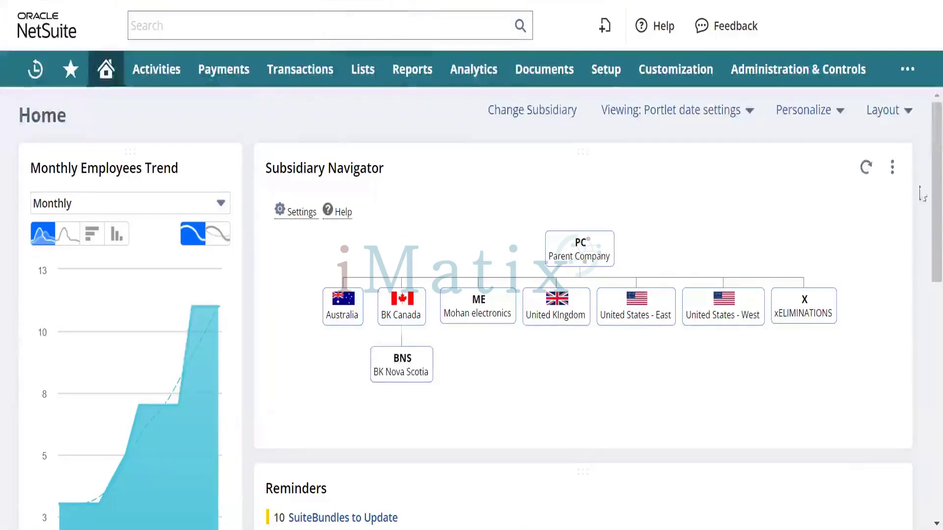
Step: Refresh the Subsidiary Navigator portlet and view the details of the BK Nova Scotia subsidiary
click(866, 168)
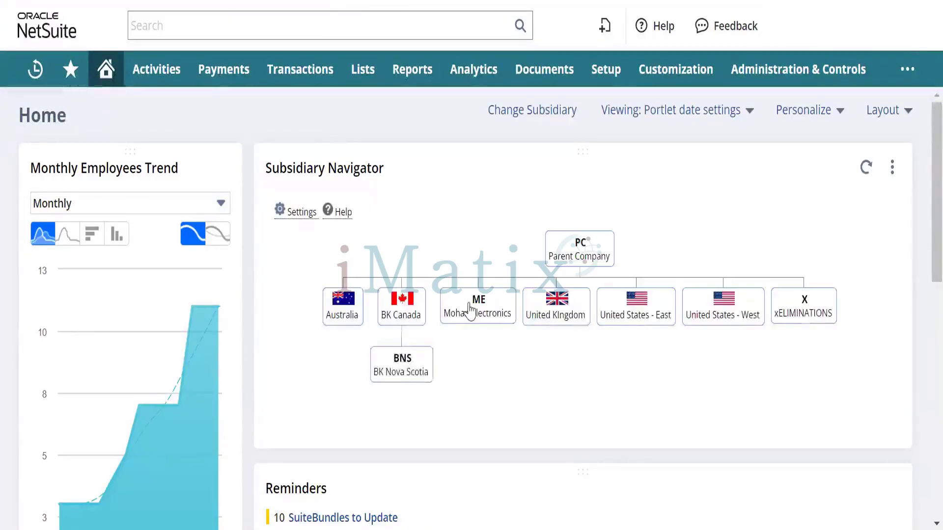
mouse_move(470, 309)
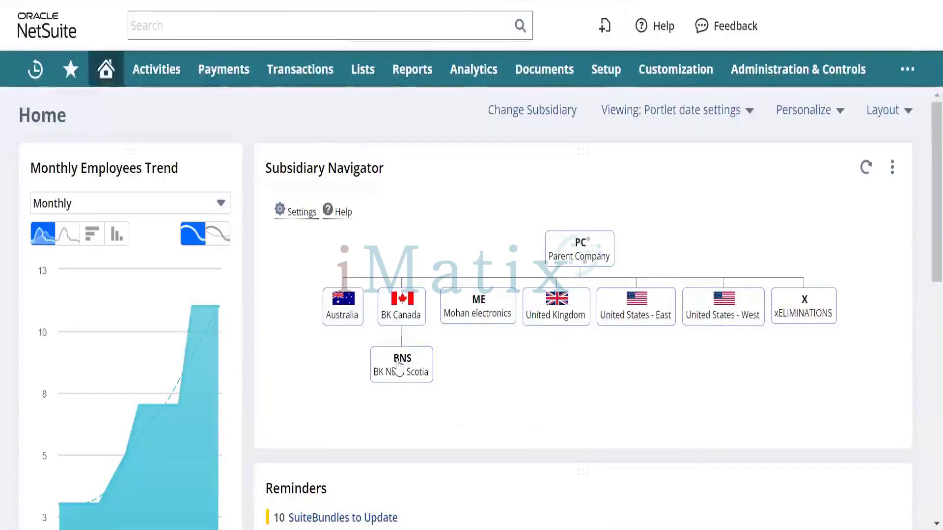
mouse_move(399, 368)
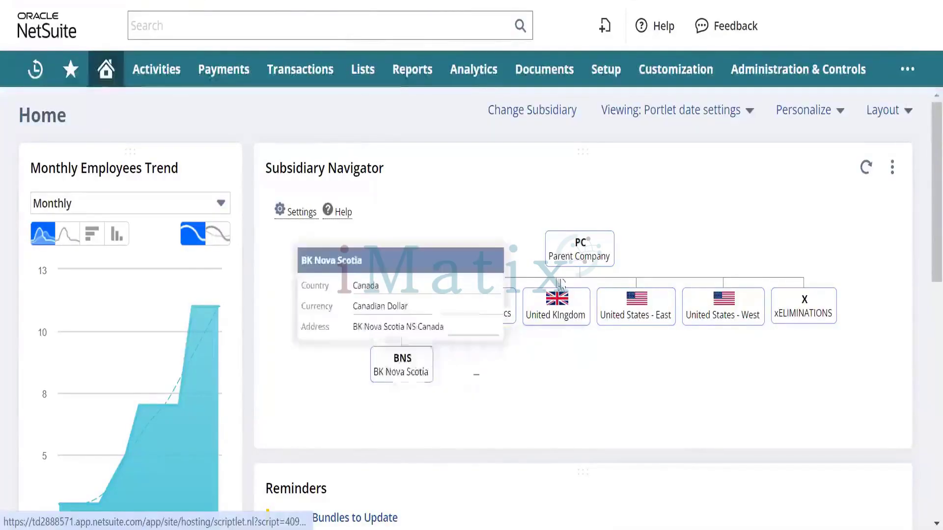
mouse_move(456, 310)
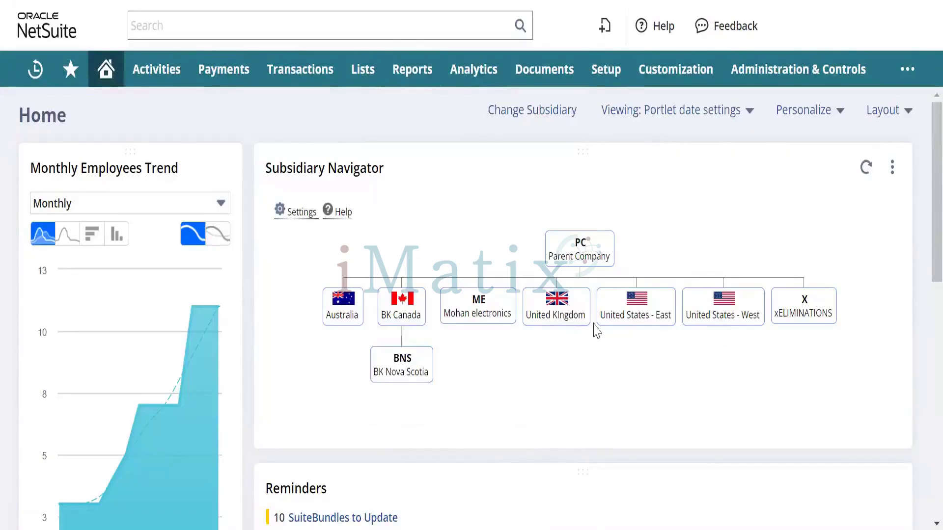
Step: View the details of the United Kingdom, Mohan electronics, xELIMINATIONS, BK Canada, Australia and BK Nova Scotia subsidiaries in the Subsidiary Navigator
mouse_move(554, 329)
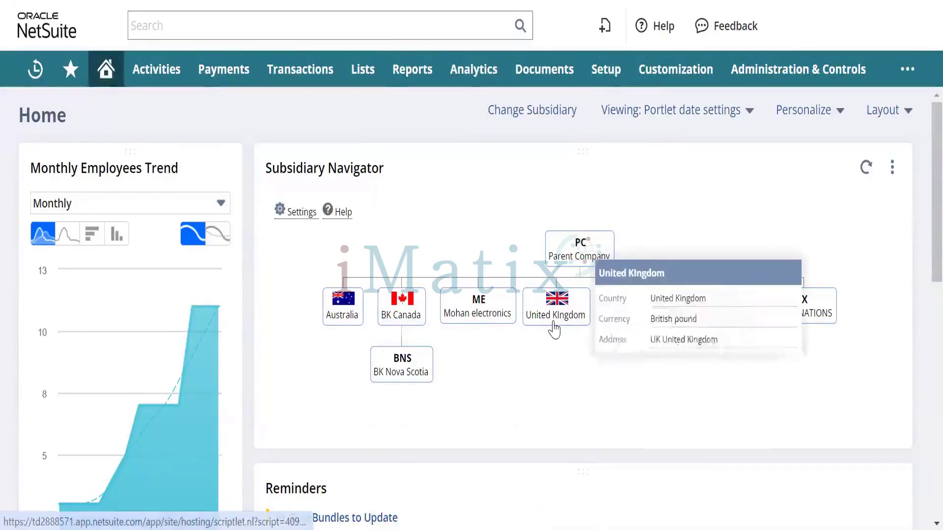
mouse_move(455, 317)
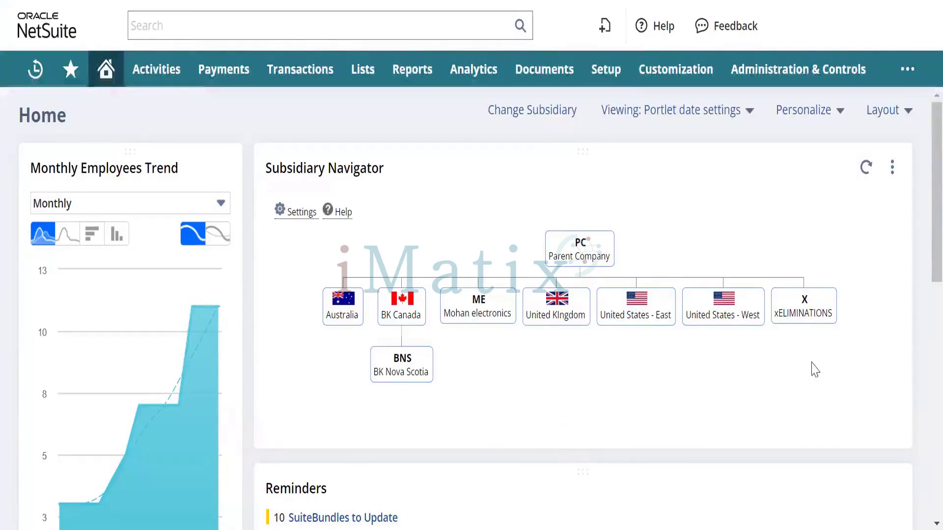
mouse_move(811, 318)
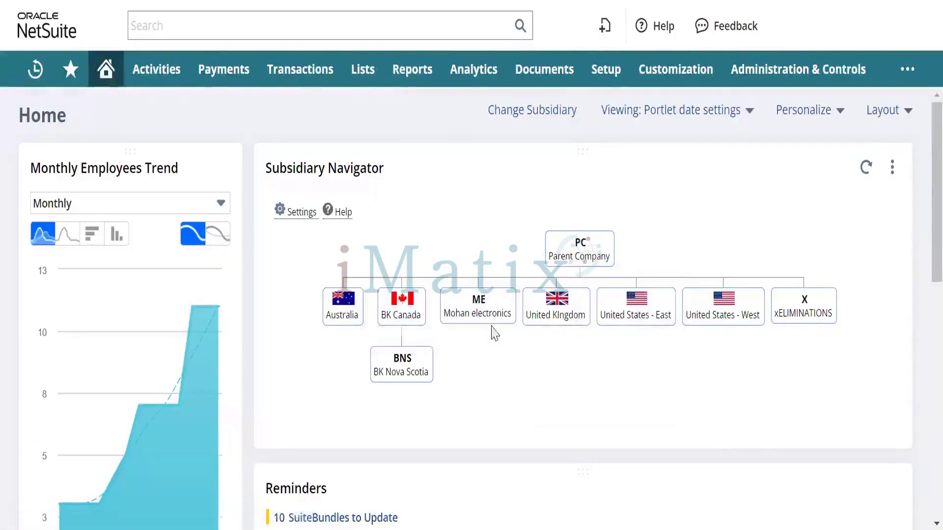
mouse_move(400, 312)
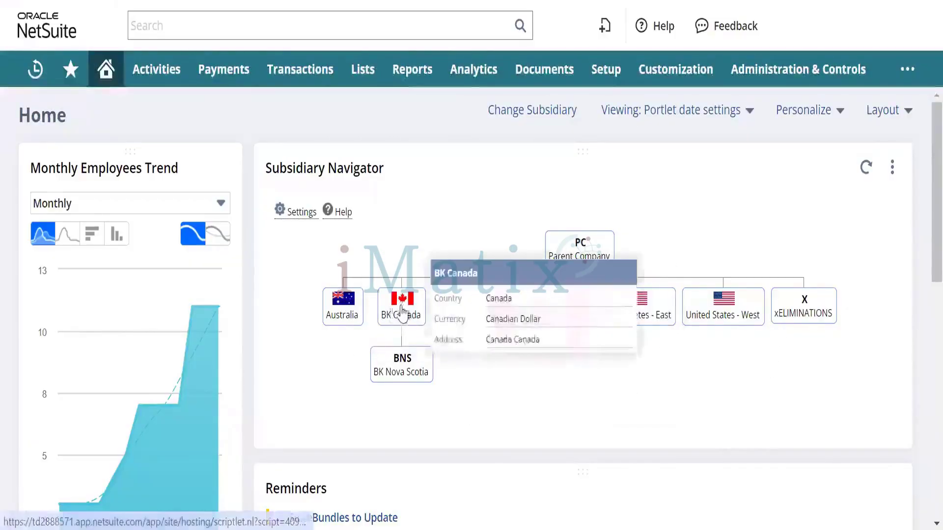
mouse_move(356, 314)
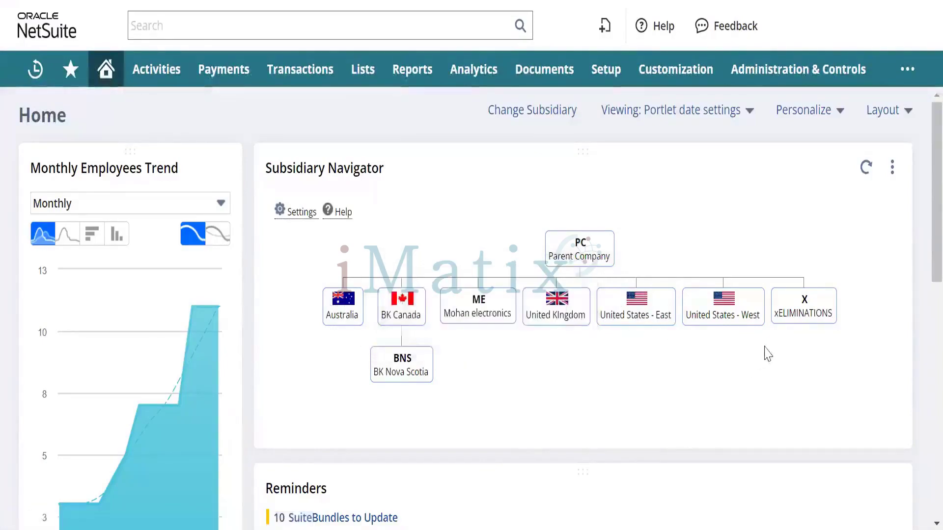
mouse_move(812, 313)
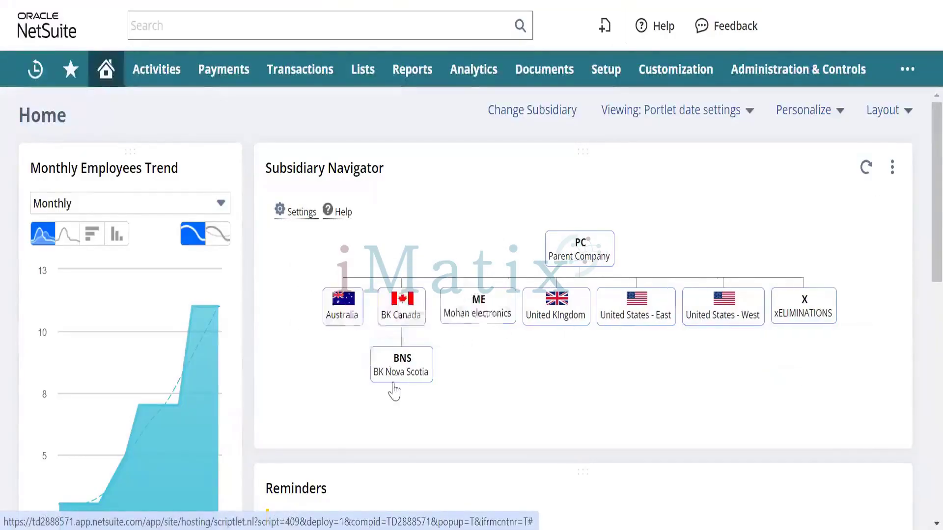
mouse_move(401, 381)
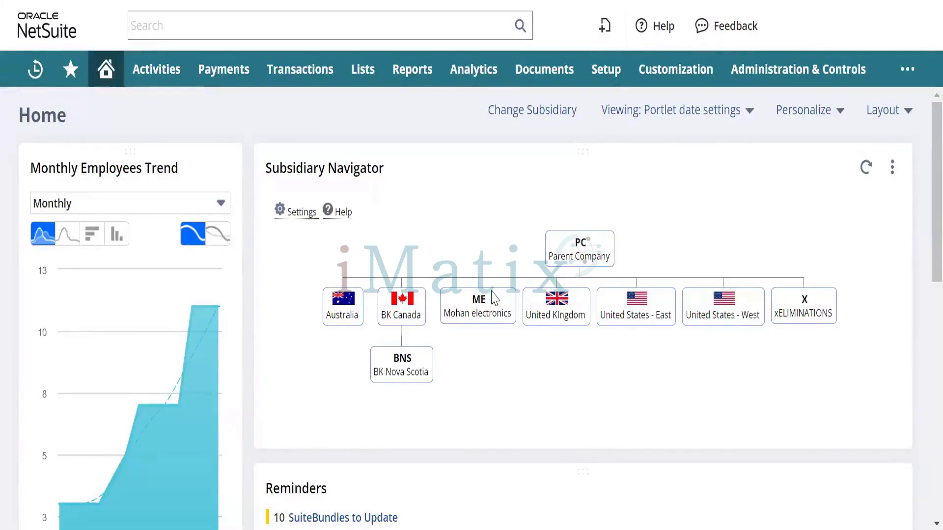
Step: Open the company's Enable Features page and enable Advanced Project Profitability among the Projects features
mouse_move(595, 71)
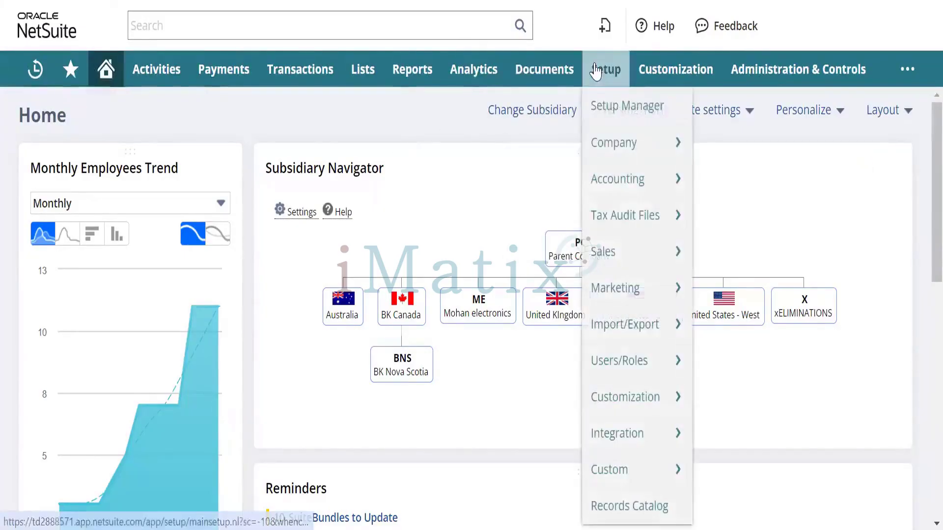
mouse_move(615, 146)
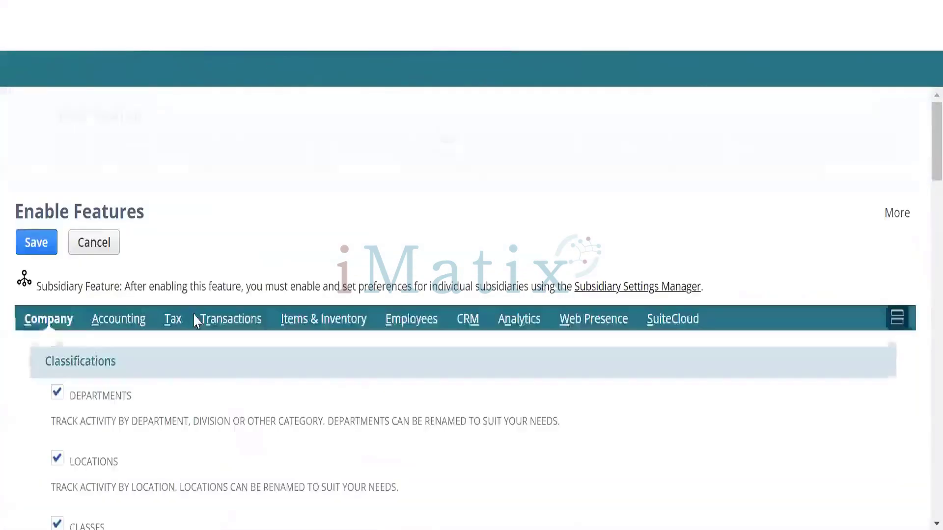
scroll(195, 320, down, 10)
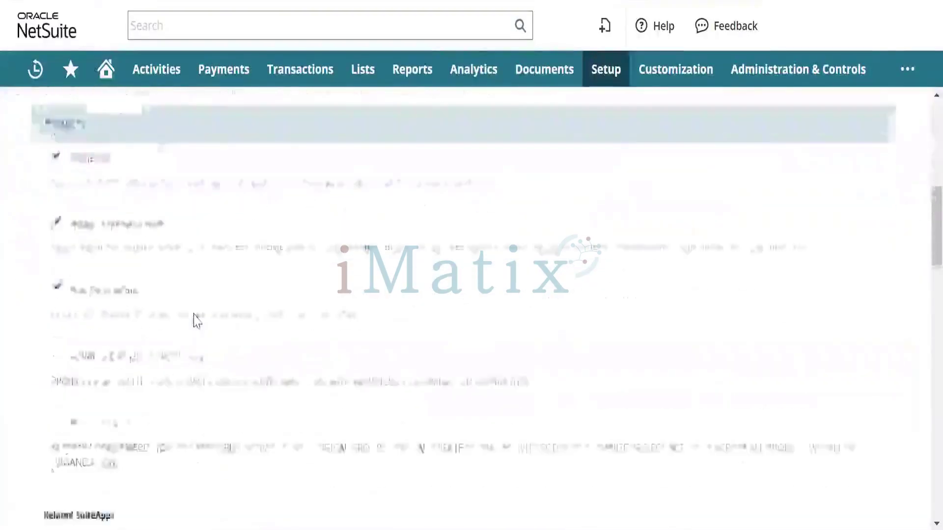
scroll(196, 320, down, 2)
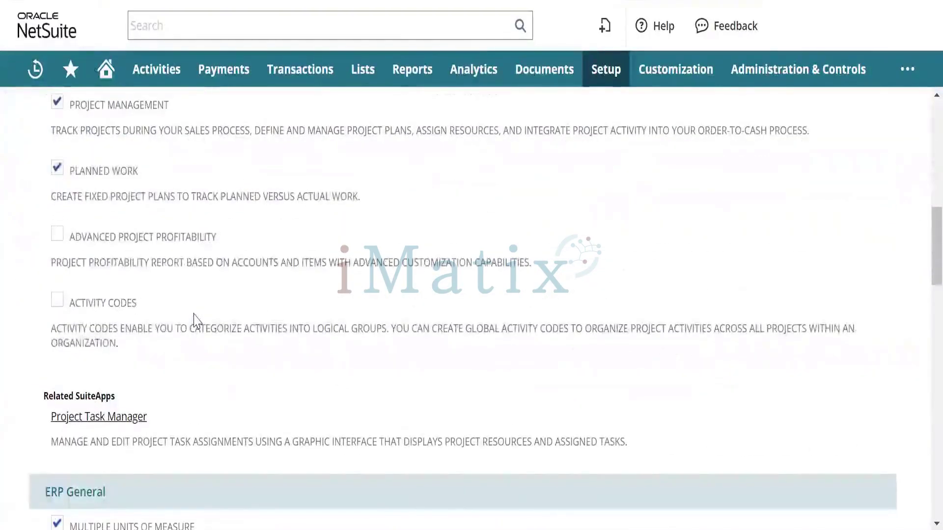
scroll(195, 320, down, 5)
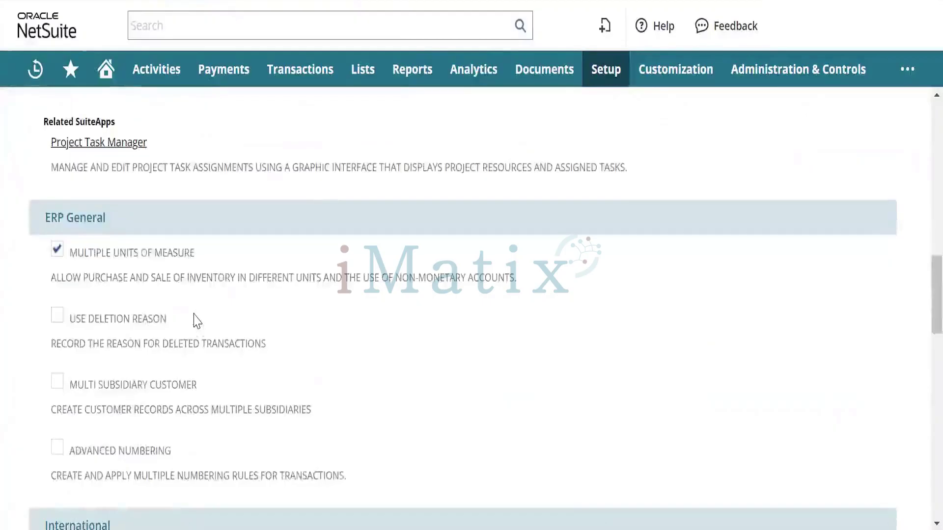
scroll(196, 320, down, 6)
scroll(195, 320, up, 20)
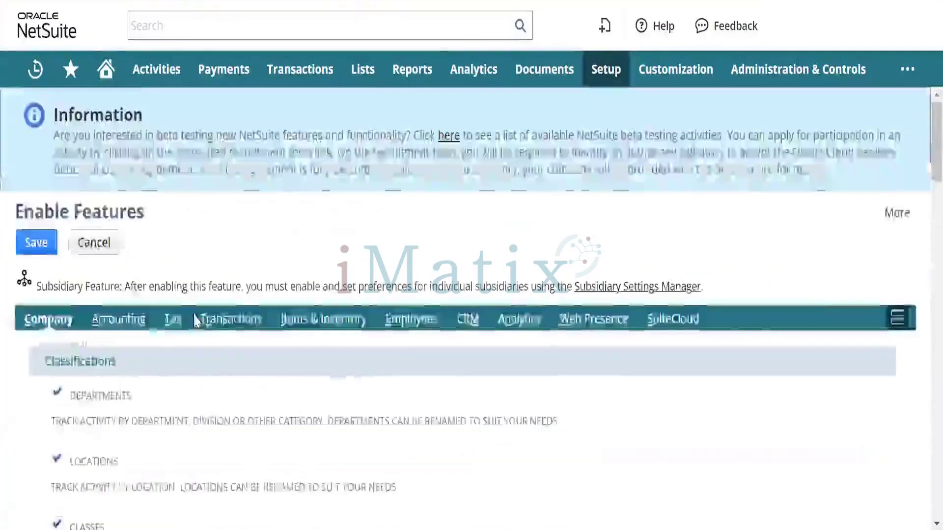
scroll(195, 320, down, 10)
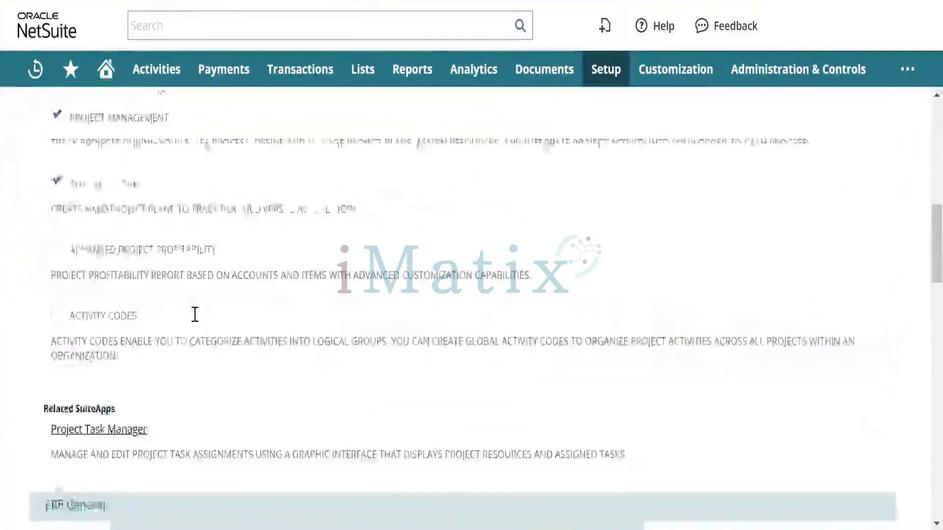
scroll(195, 314, up, 3)
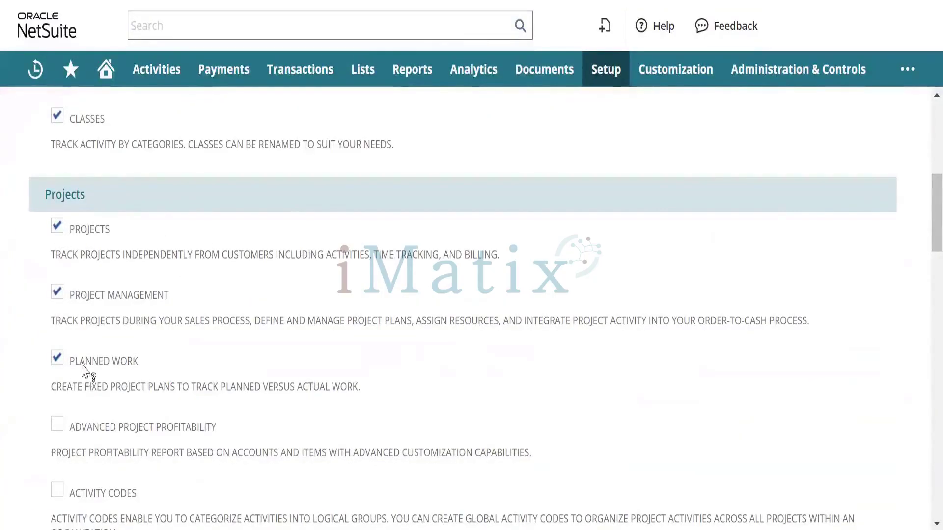
scroll(156, 384, down, 3)
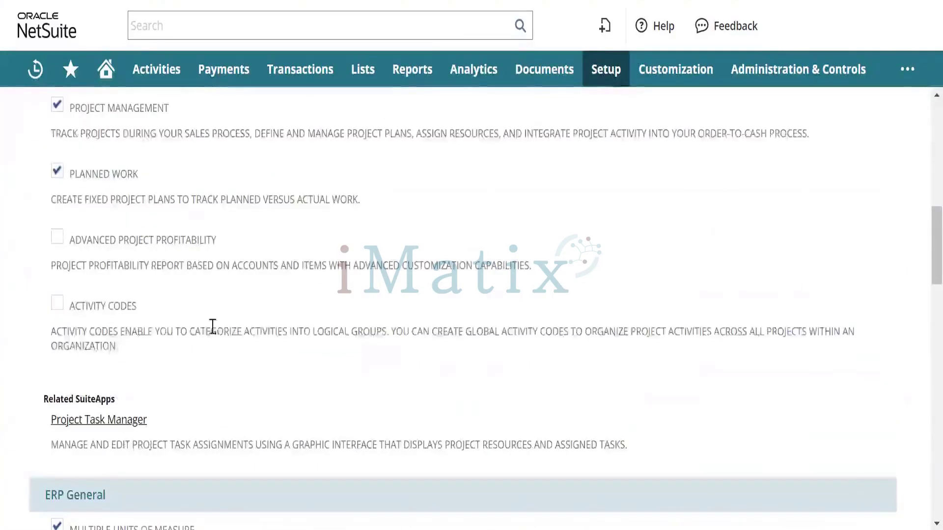
click(57, 243)
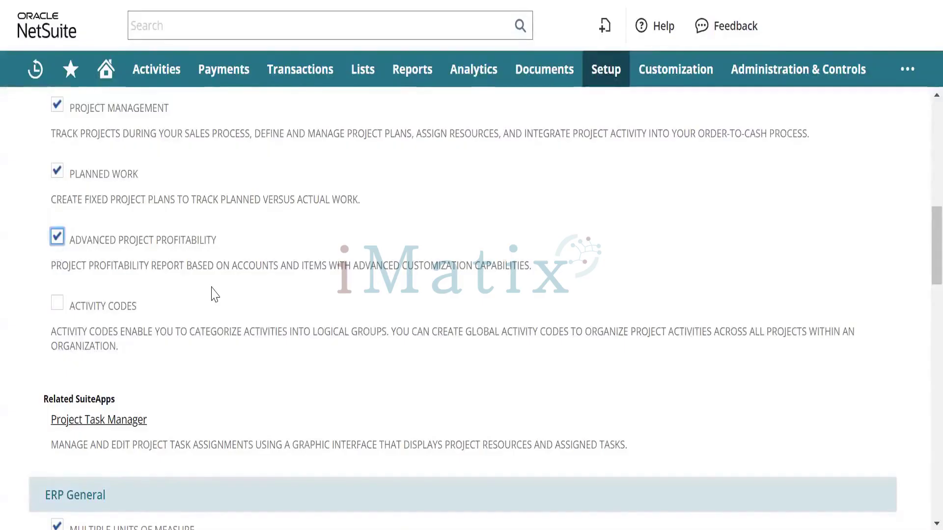
Step: Examine the remaining company features on the Enable Features page, from ERP General and International through Data Management, Access and Mobile
scroll(215, 295, down, 9)
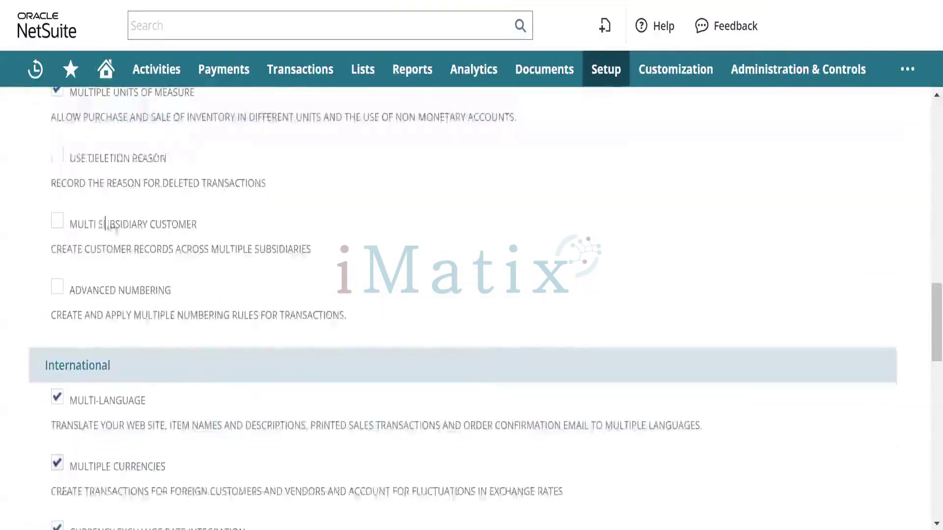
scroll(227, 239, down, 1)
scroll(227, 239, up, 3)
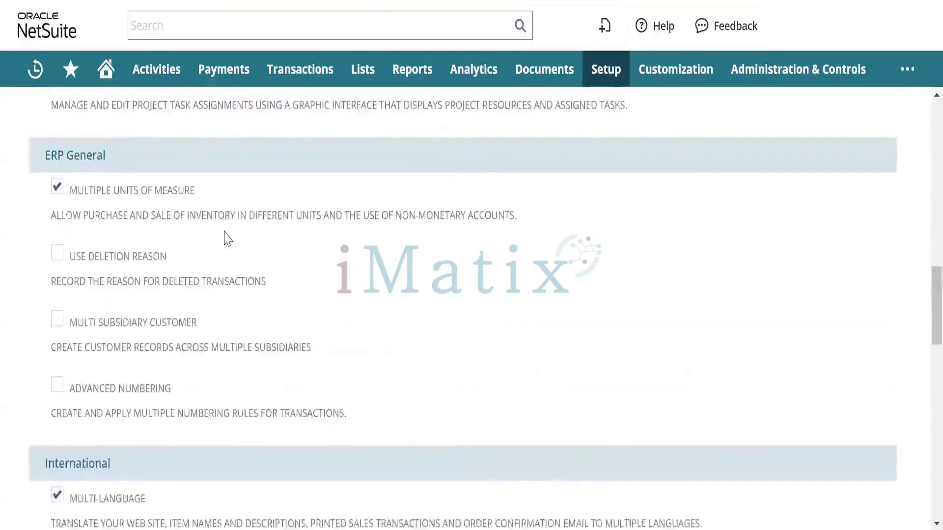
scroll(227, 239, down, 1)
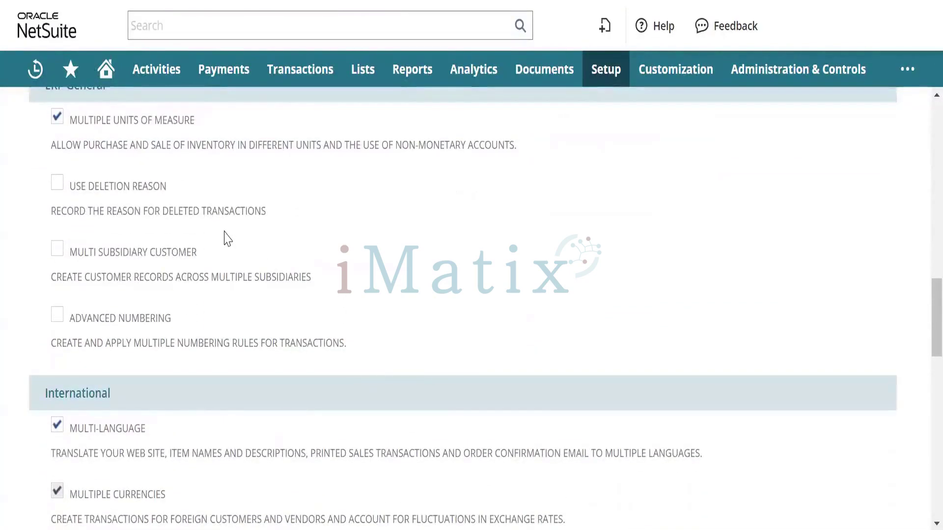
scroll(227, 239, down, 8)
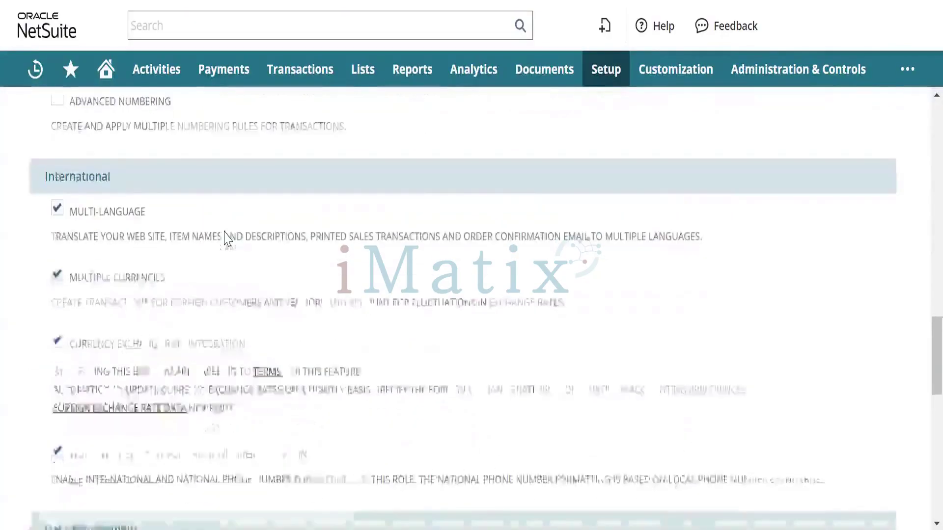
scroll(226, 239, down, 5)
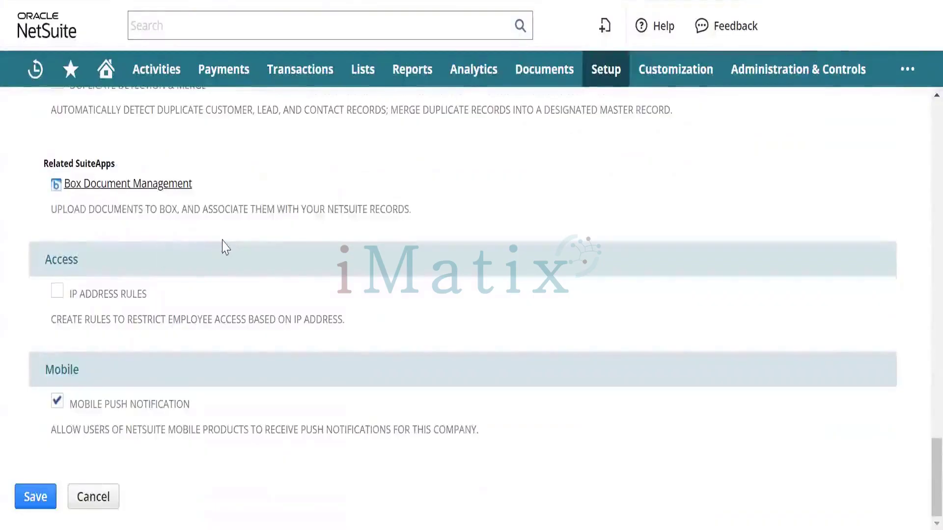
scroll(225, 248, up, 15)
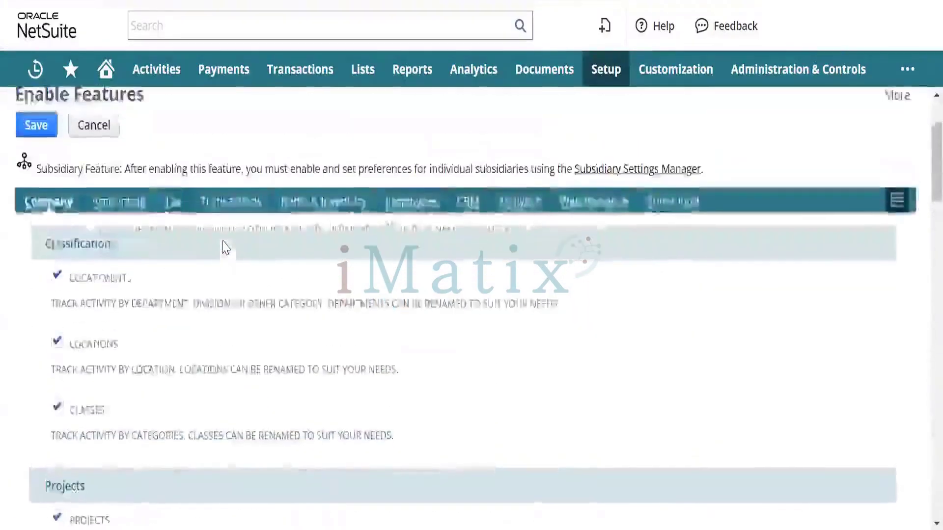
scroll(225, 247, down, 1)
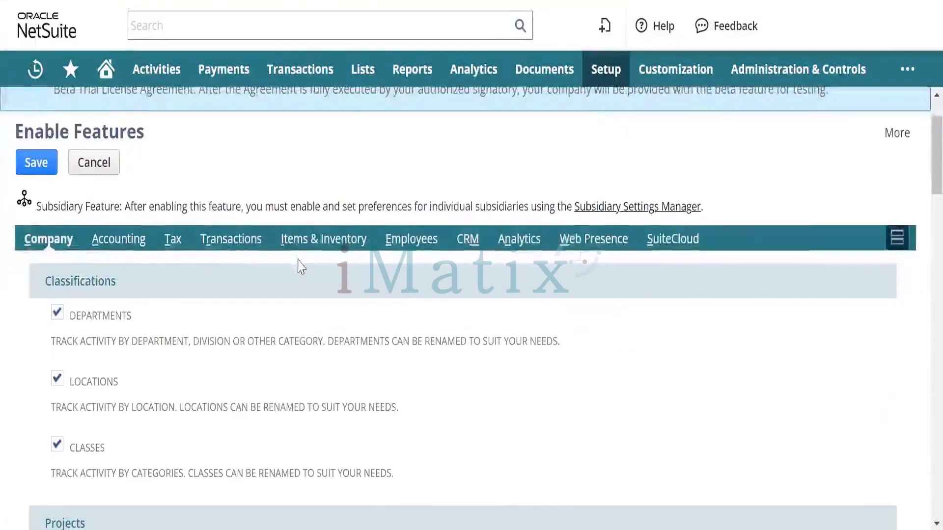
scroll(243, 363, down, 20)
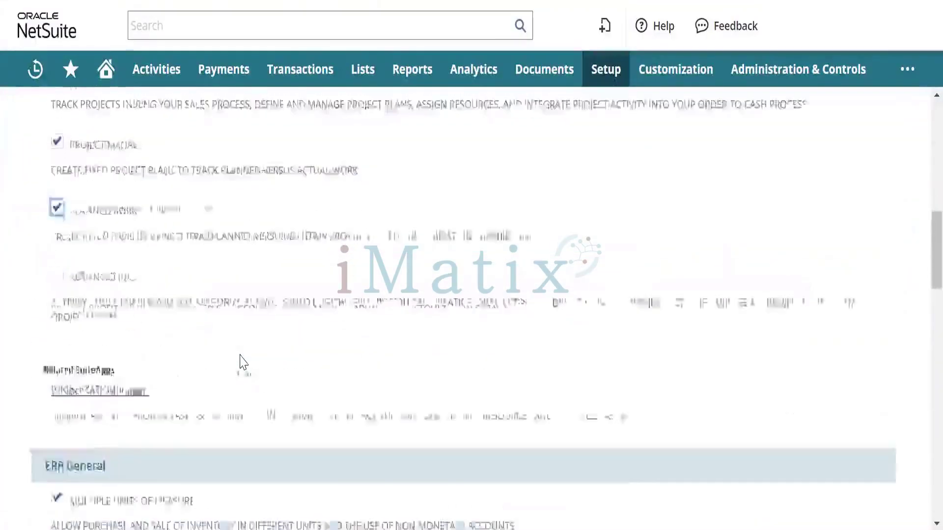
scroll(241, 356, down, 15)
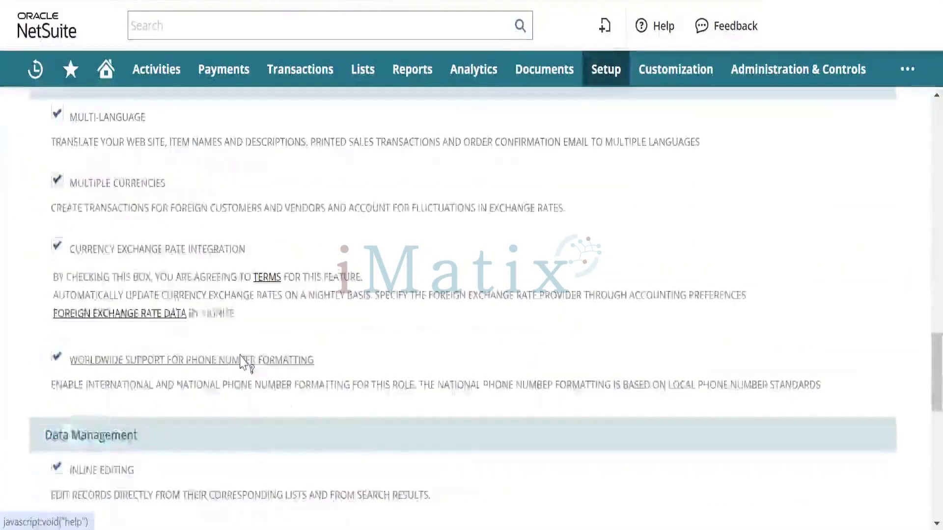
scroll(242, 356, up, 20)
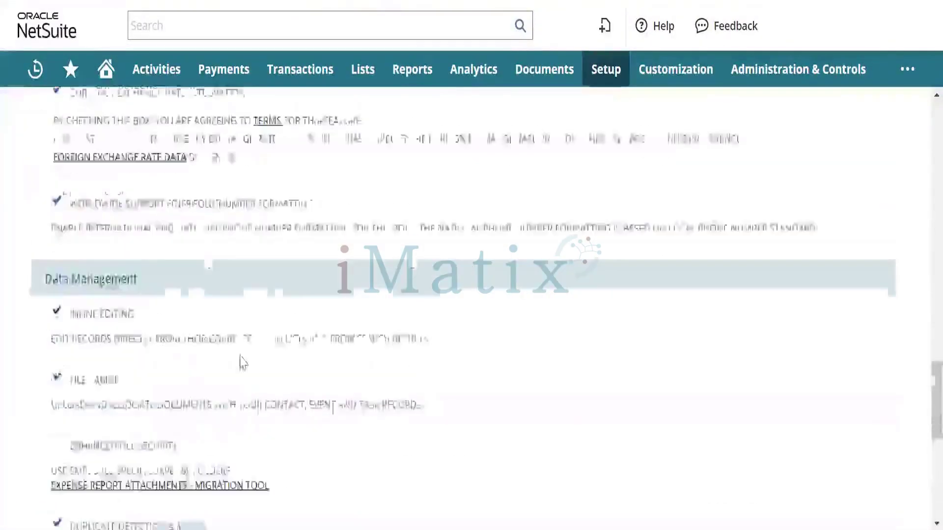
scroll(215, 418, down, 5)
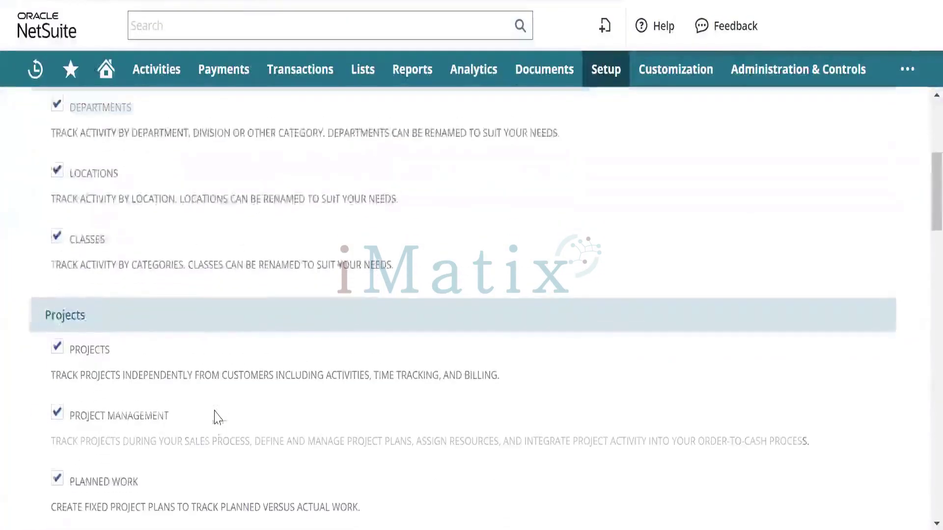
scroll(217, 415, up, 5)
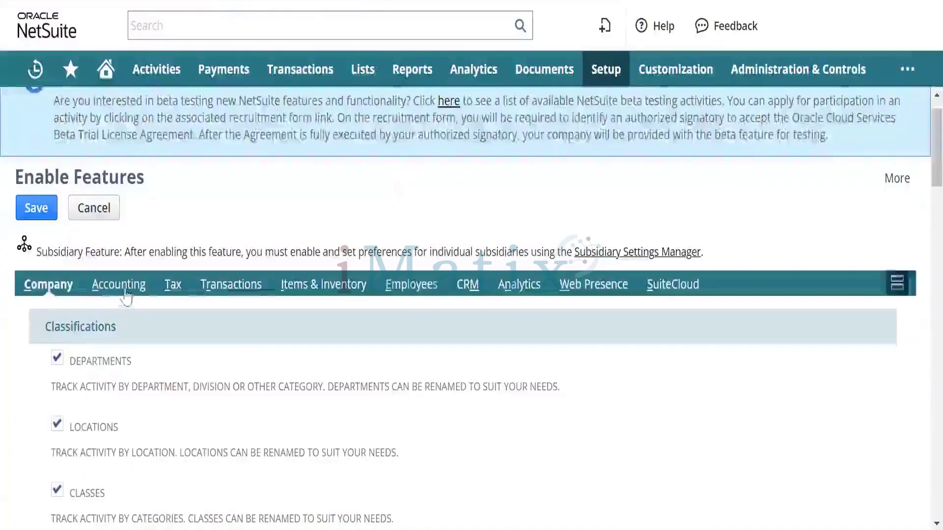
Step: Look through the Accounting features on the Enable Features page and return to the Setup Manager
click(126, 297)
scroll(165, 381, down, 10)
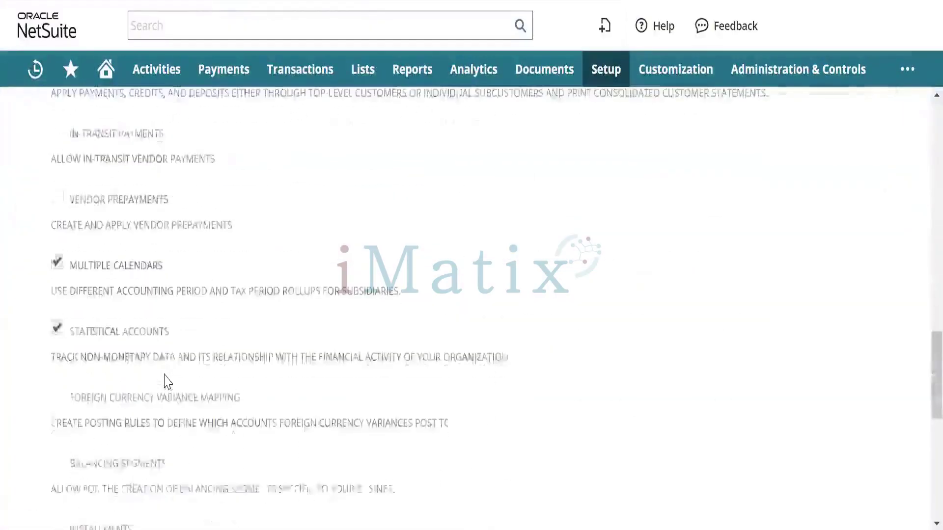
scroll(165, 381, up, 10)
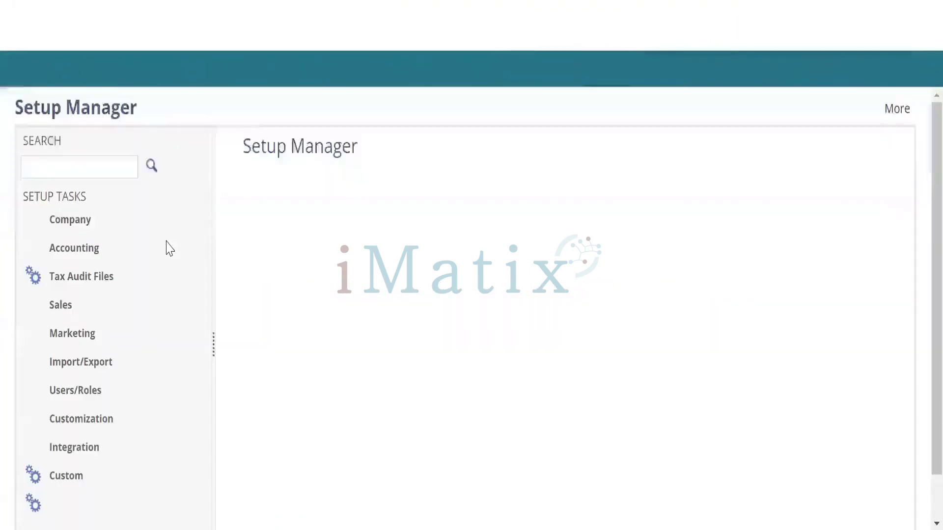
Step: Open the Accounting Preferences page in a separate browser tab and switch to it
mouse_move(614, 79)
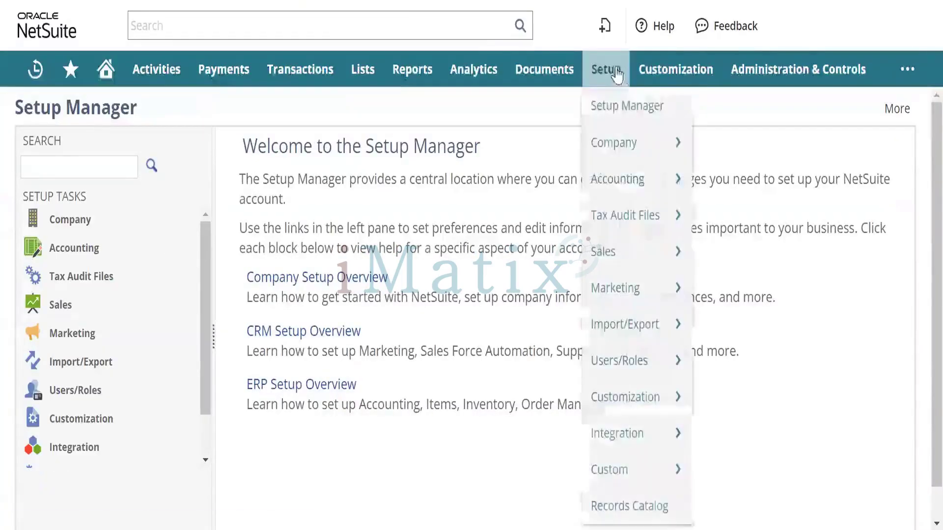
mouse_move(686, 176)
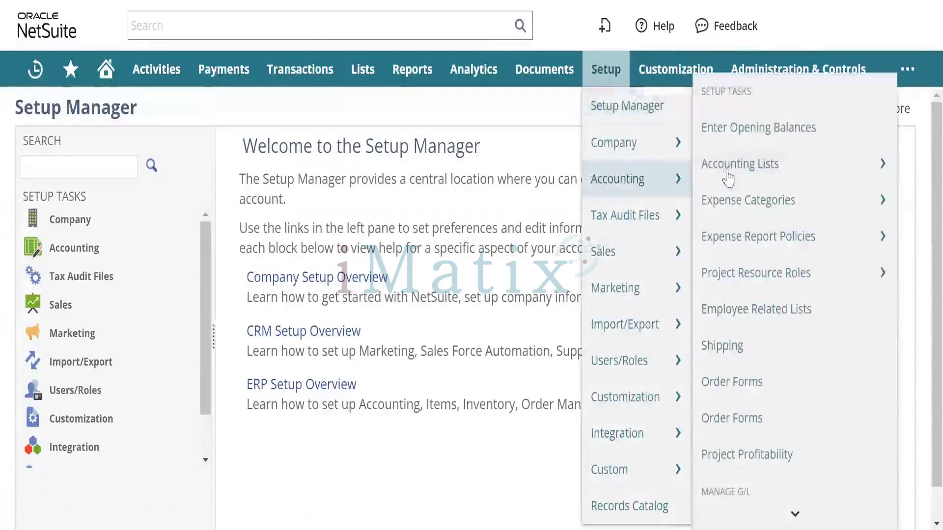
scroll(761, 324, down, 3)
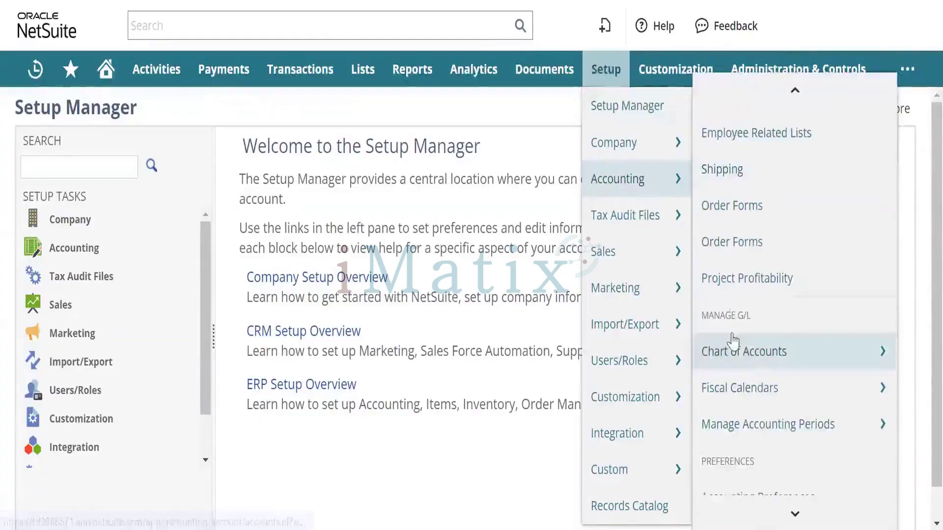
scroll(736, 343, down, 3)
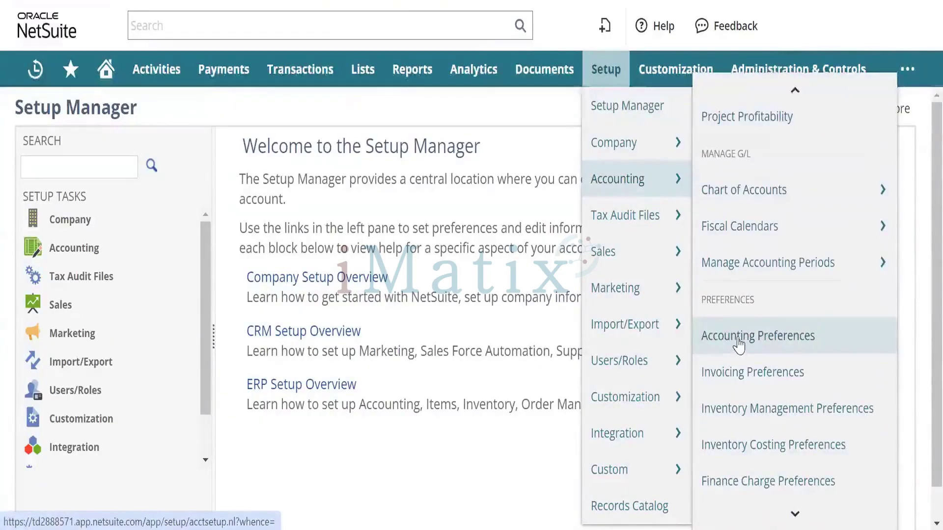
right_click(741, 341)
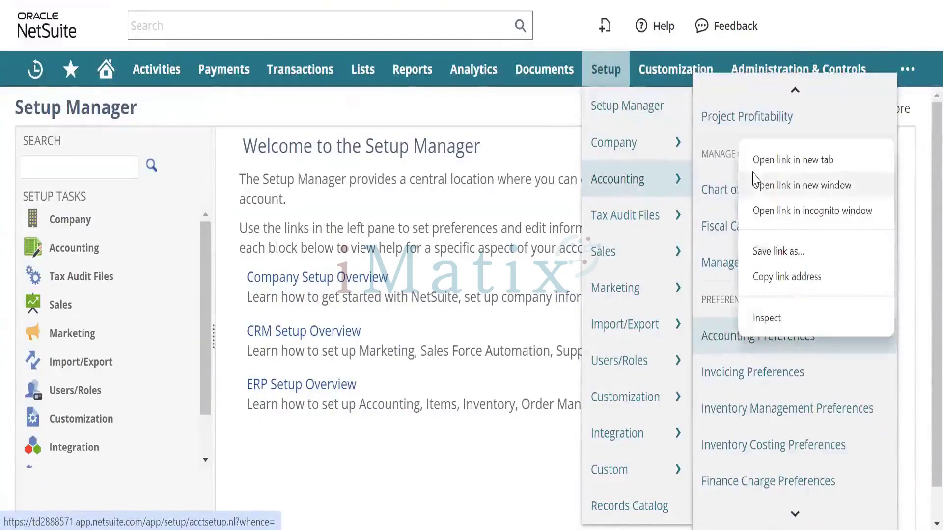
click(786, 158)
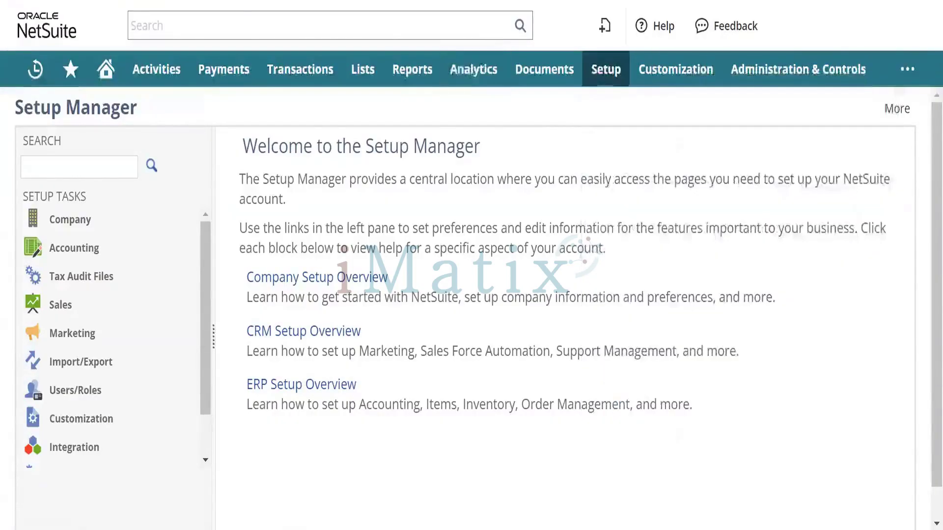
click(260, 1)
Step: Check the available Percent Complete Denominator choices in the Projects accounting preferences
scroll(249, 281, down, 4)
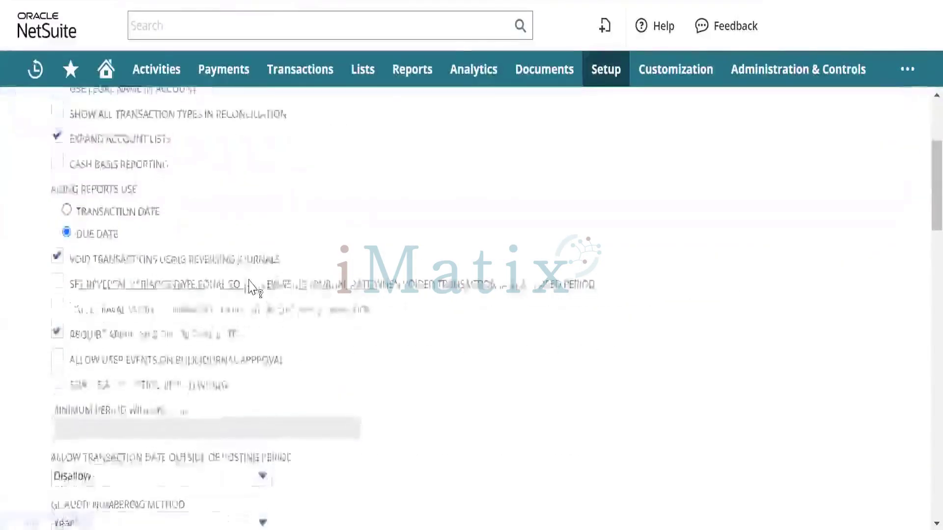
scroll(249, 280, up, 3)
scroll(249, 281, up, 2)
click(327, 183)
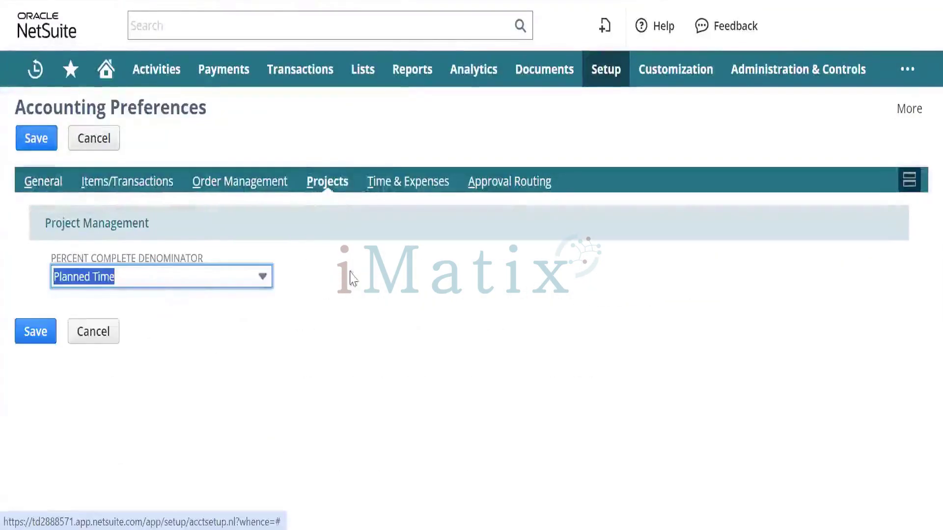
click(207, 277)
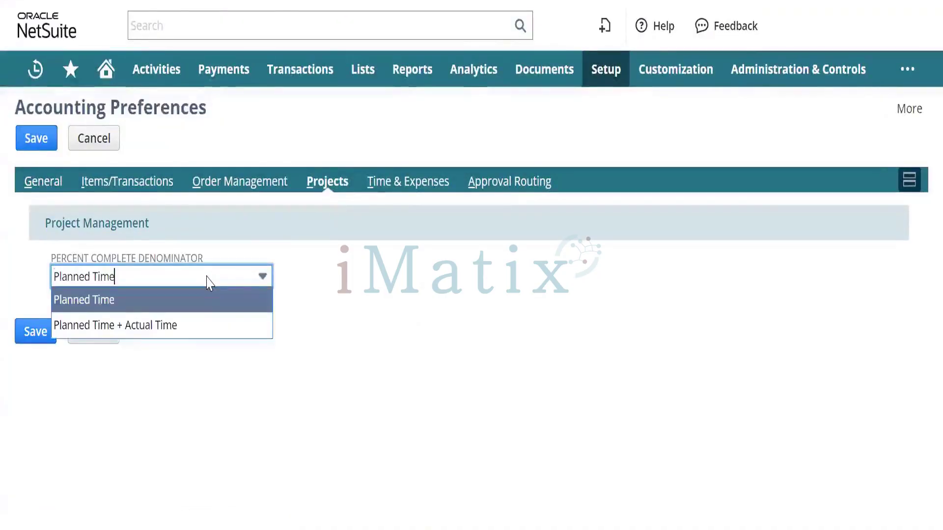
click(207, 276)
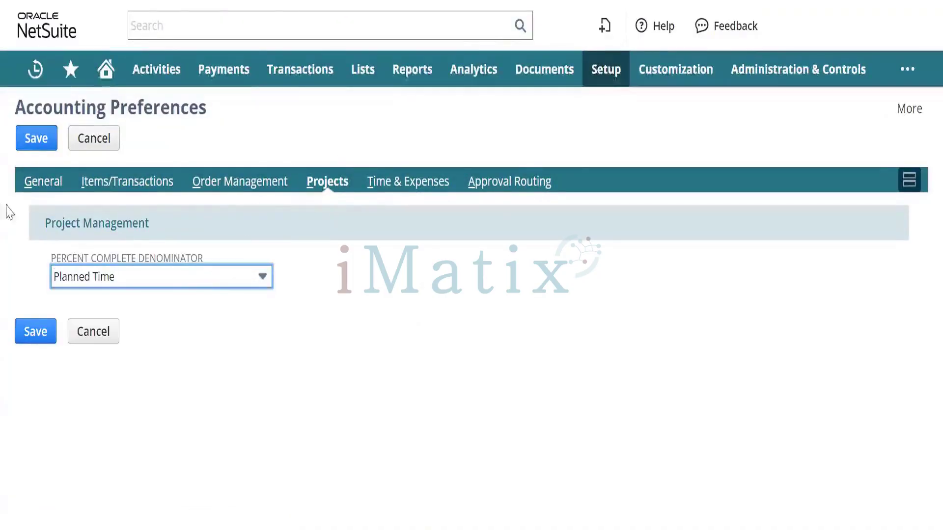
Step: Look through the General and Items/Transactions accounting preferences, from General Ledger to Exchange Rate Integration and from Accounts to Other Item Preferences
click(54, 188)
click(54, 188)
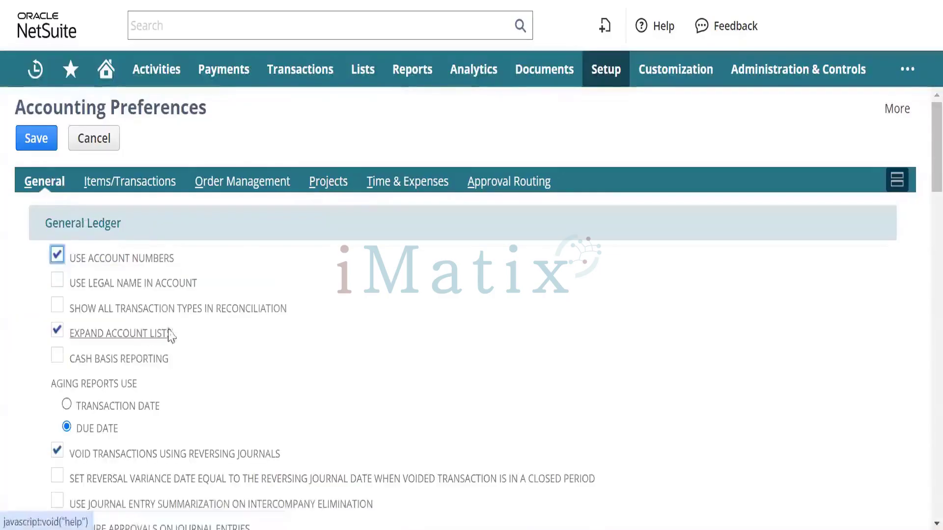
scroll(143, 282, down, 10)
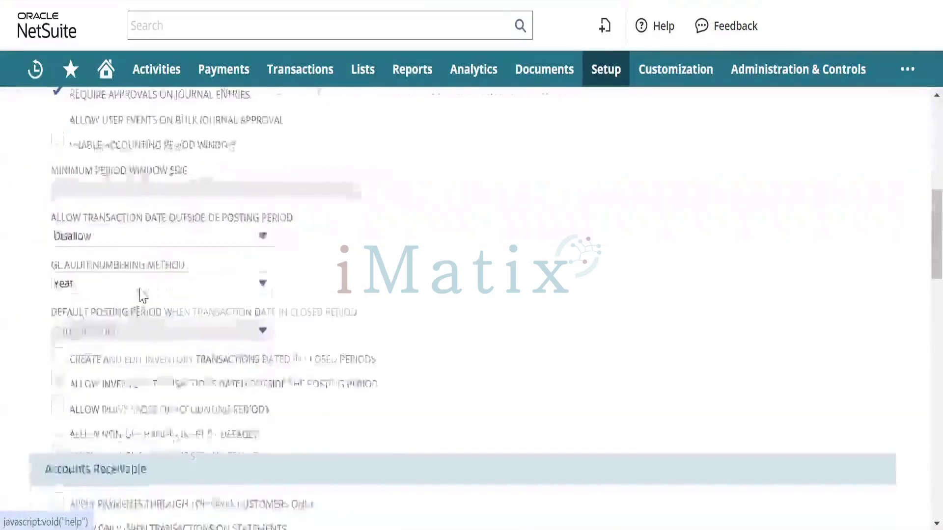
scroll(143, 295, down, 7)
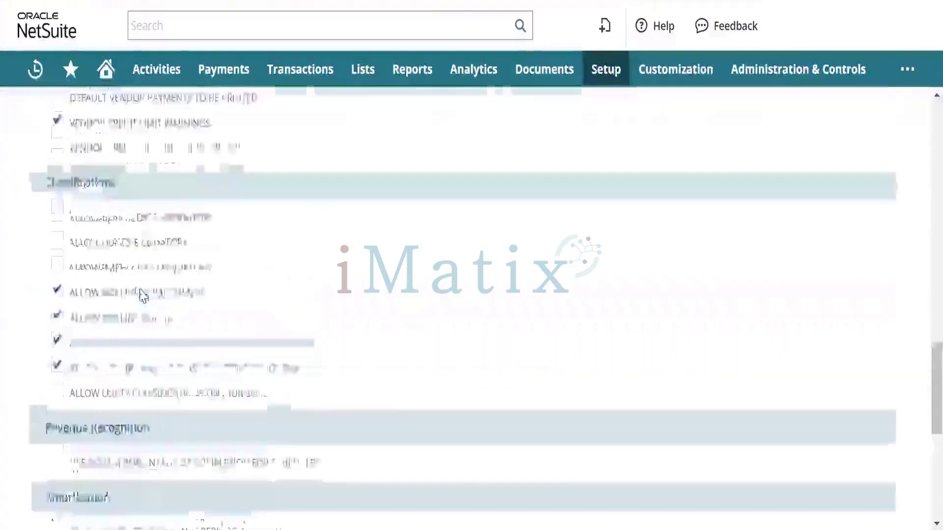
scroll(143, 295, down, 10)
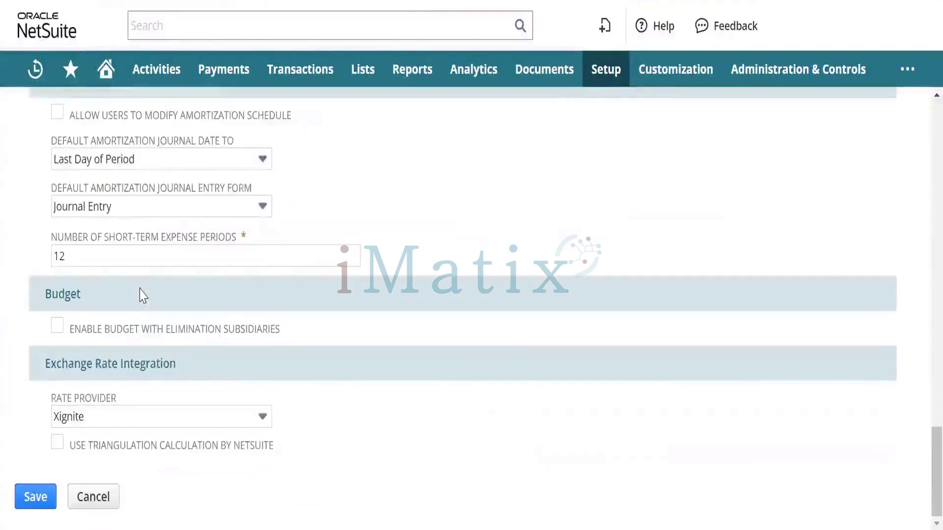
scroll(220, 245, up, 20)
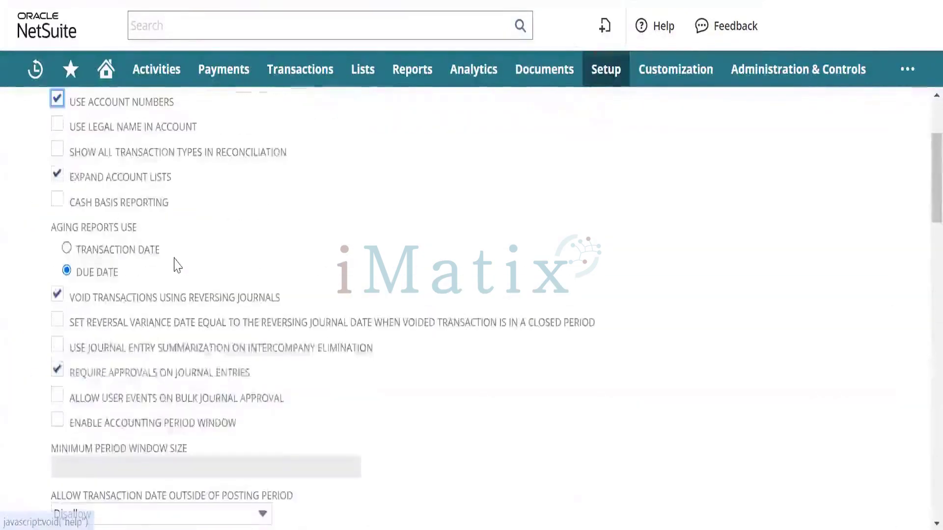
click(147, 191)
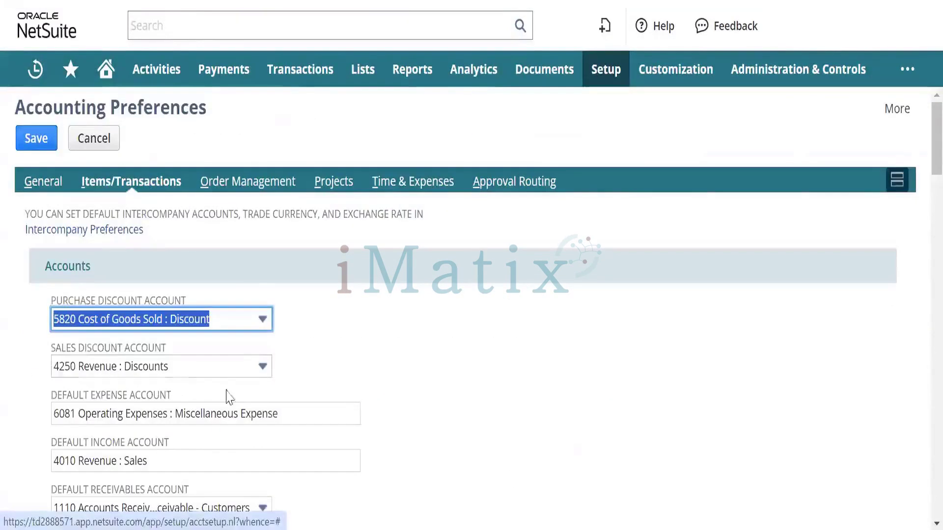
scroll(237, 351, down, 20)
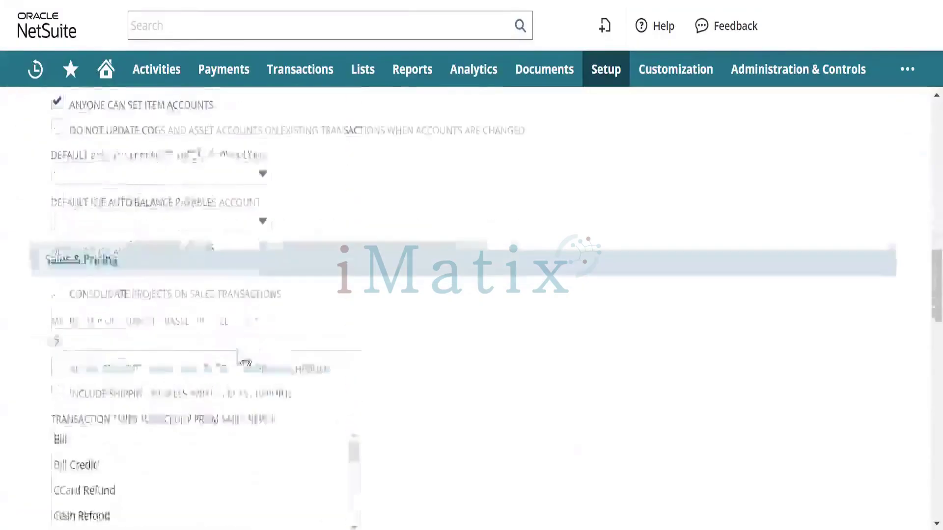
scroll(239, 357, down, 15)
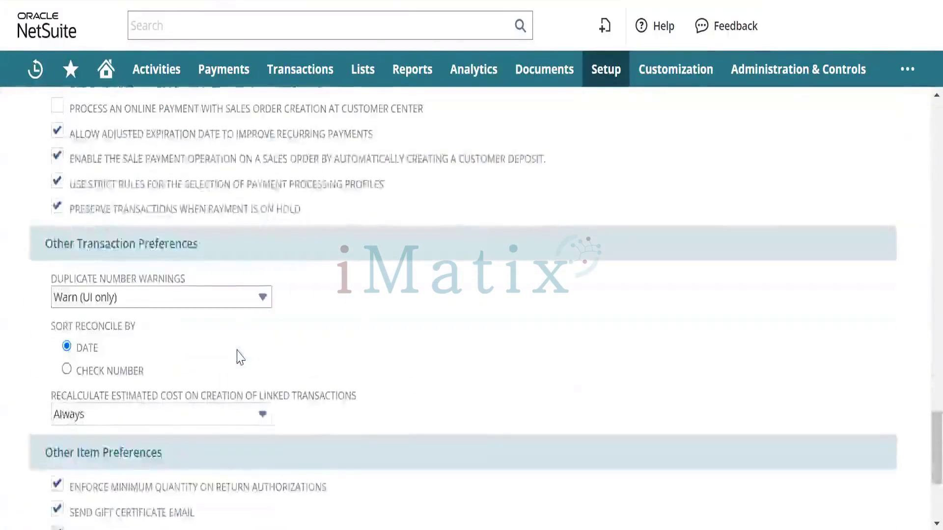
scroll(240, 357, up, 20)
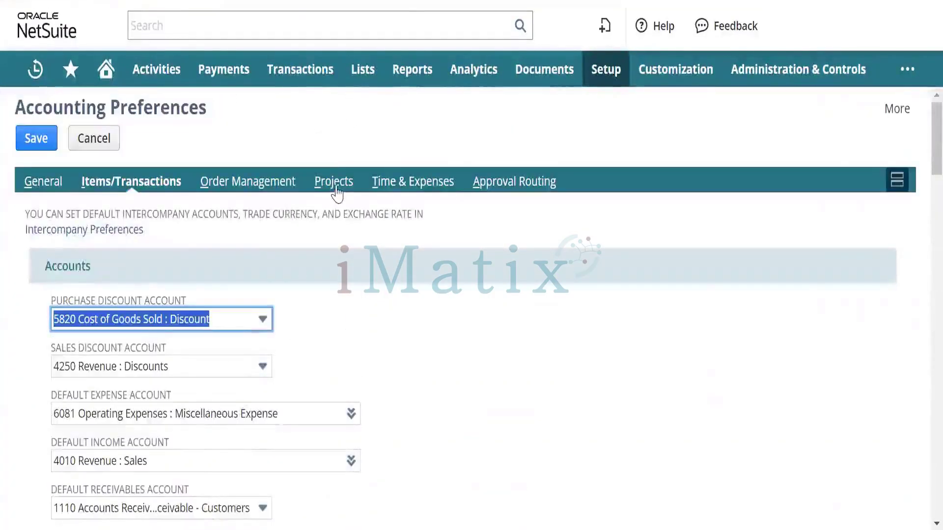
Step: Keep Planned Time as the Percent Complete Denominator in the Projects preferences and save the accounting preferences
click(334, 186)
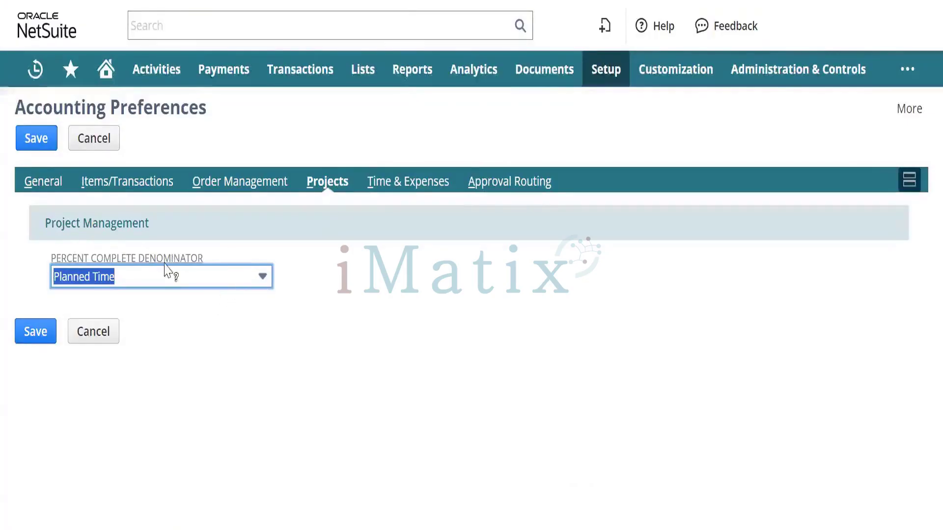
click(190, 278)
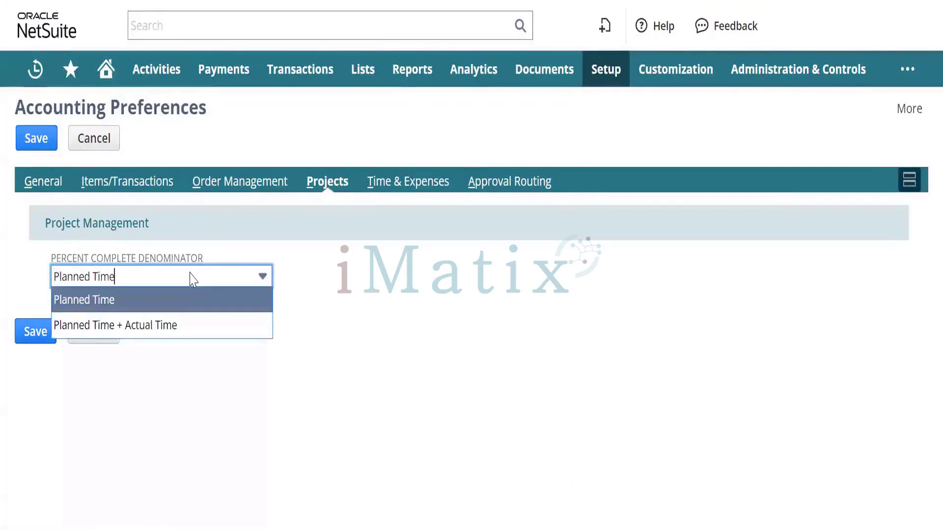
click(192, 278)
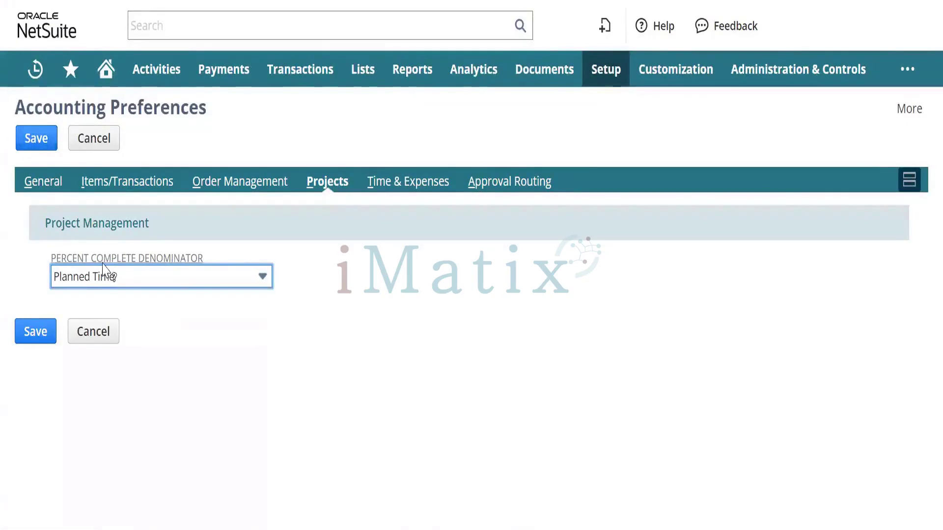
click(38, 140)
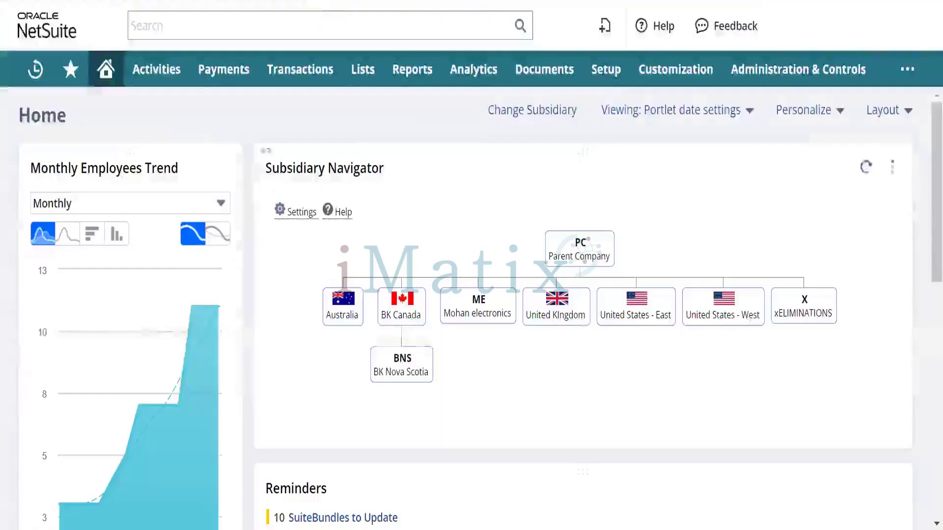
Step: Start a new project record and name it Test Project 20 March
mouse_move(362, 71)
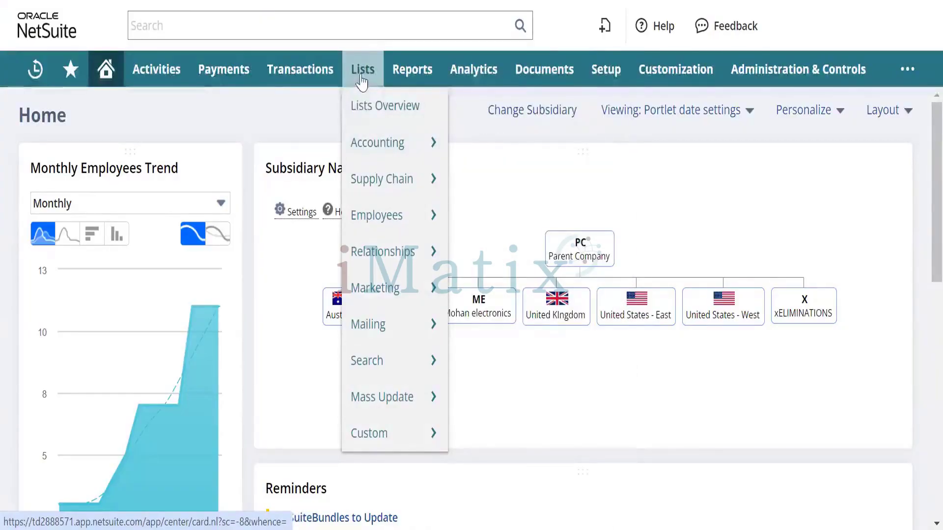
mouse_move(393, 258)
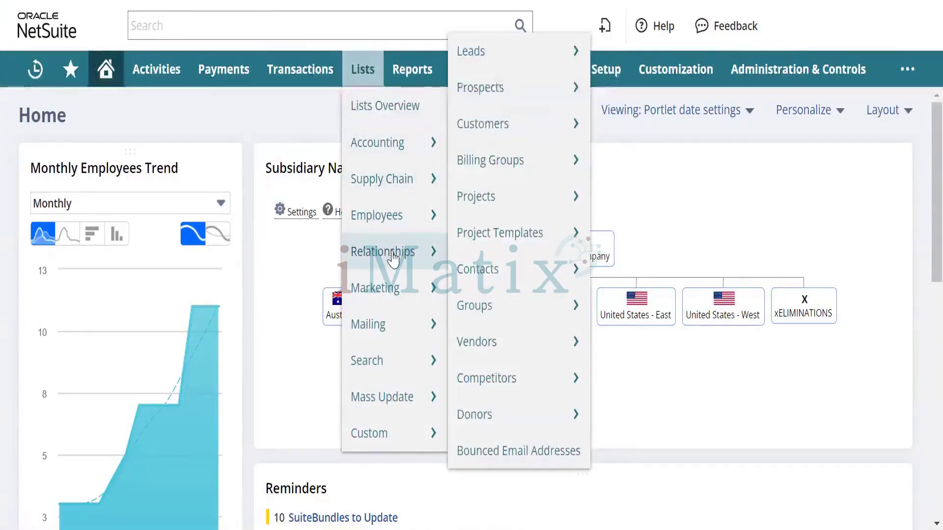
mouse_move(520, 203)
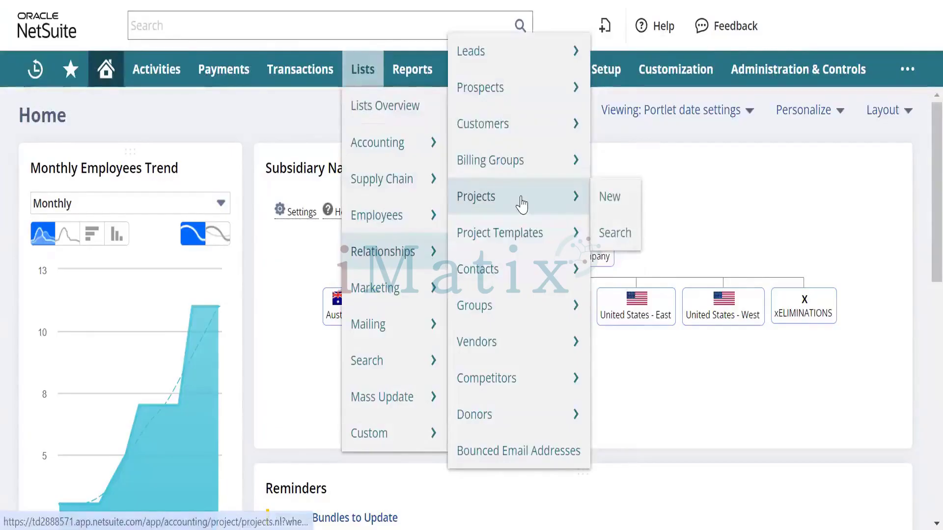
click(609, 197)
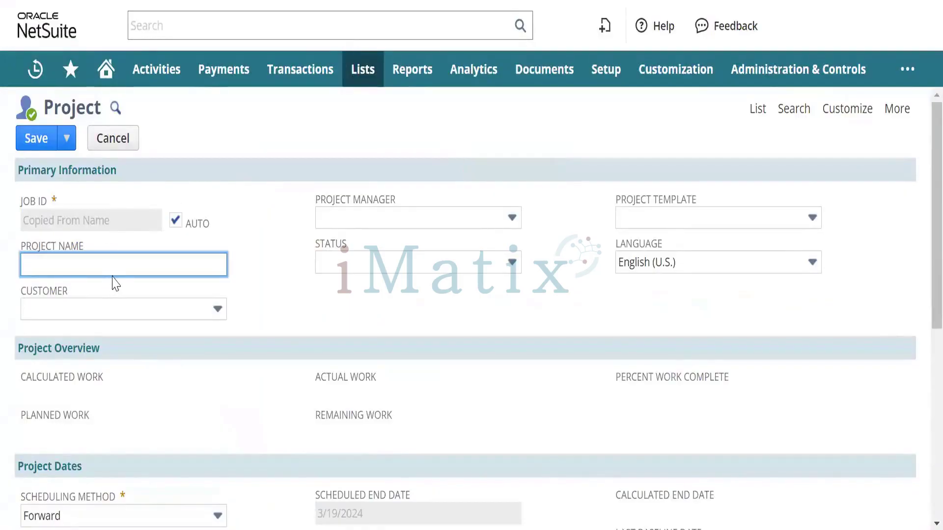
text(est)
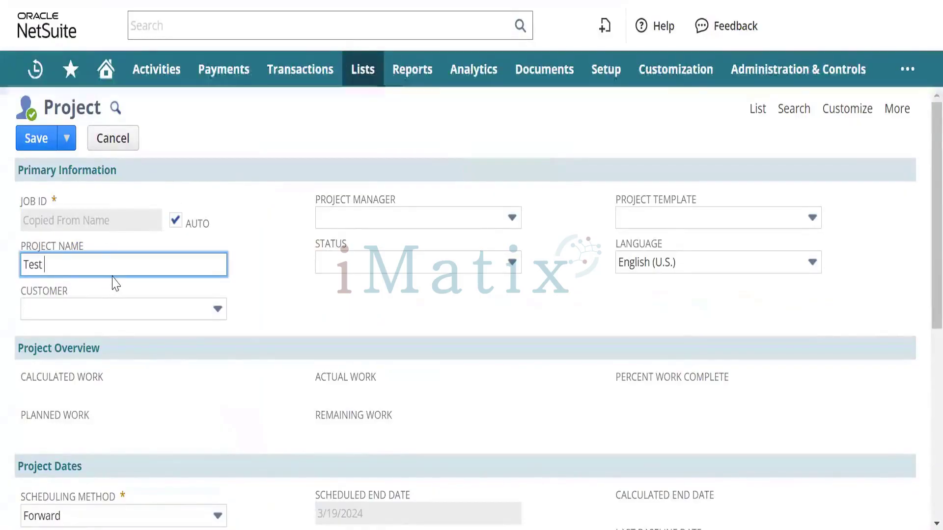
text( Pr)
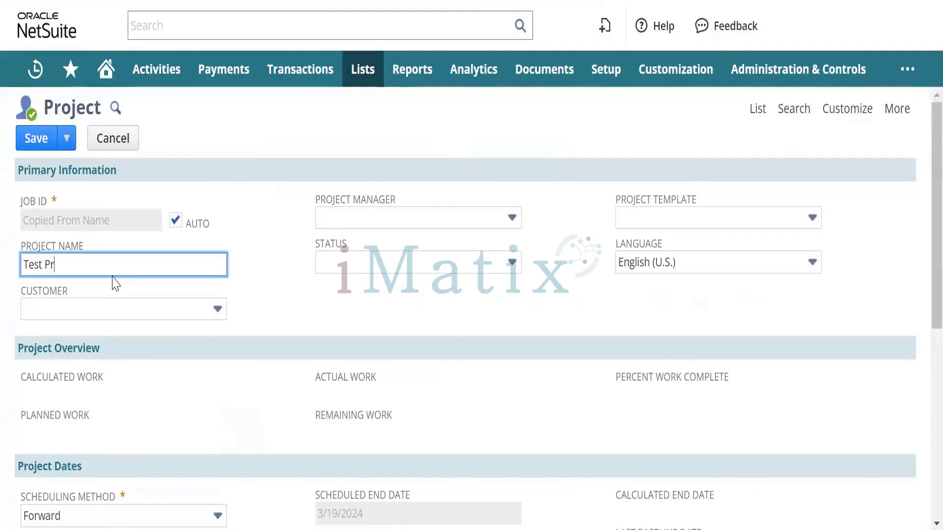
text(oject)
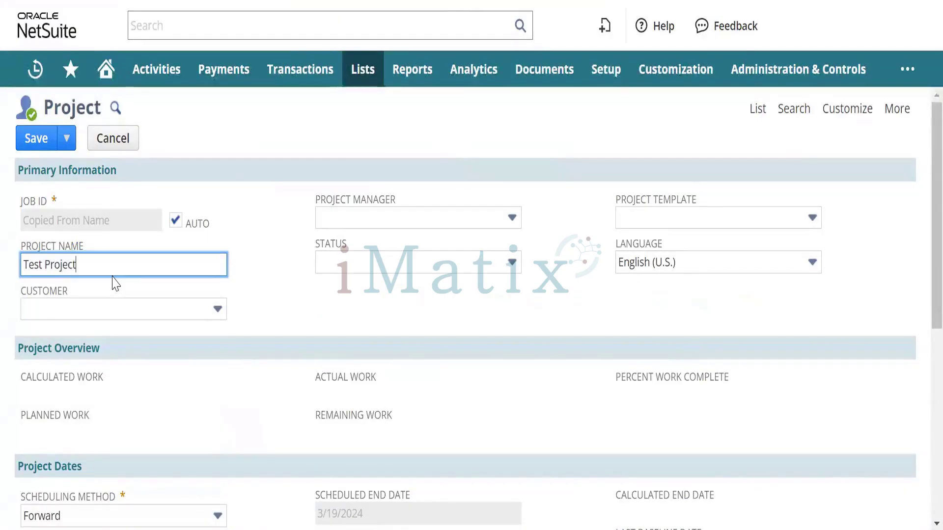
text( 2)
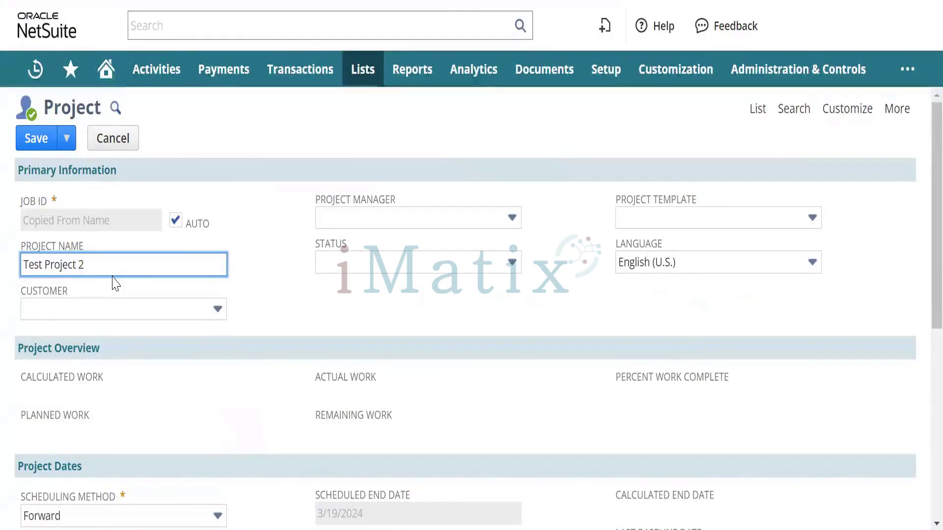
text(0 Marc)
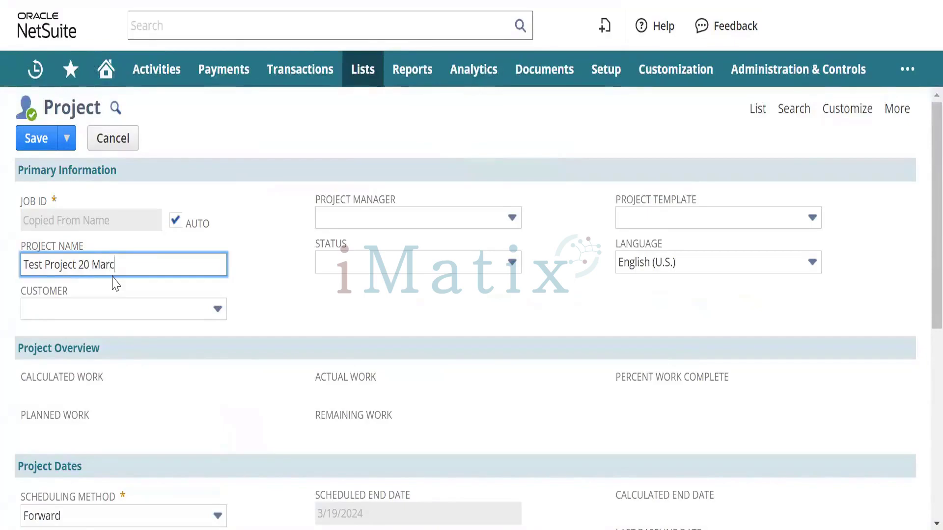
text(h)
key(Tab)
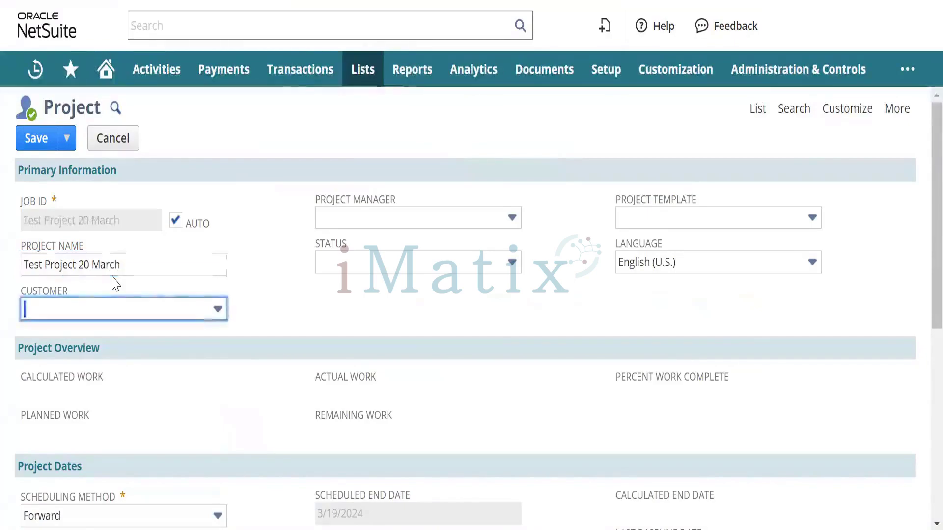
Step: Set the customer of the new project to Shiprocket Inc
click(143, 309)
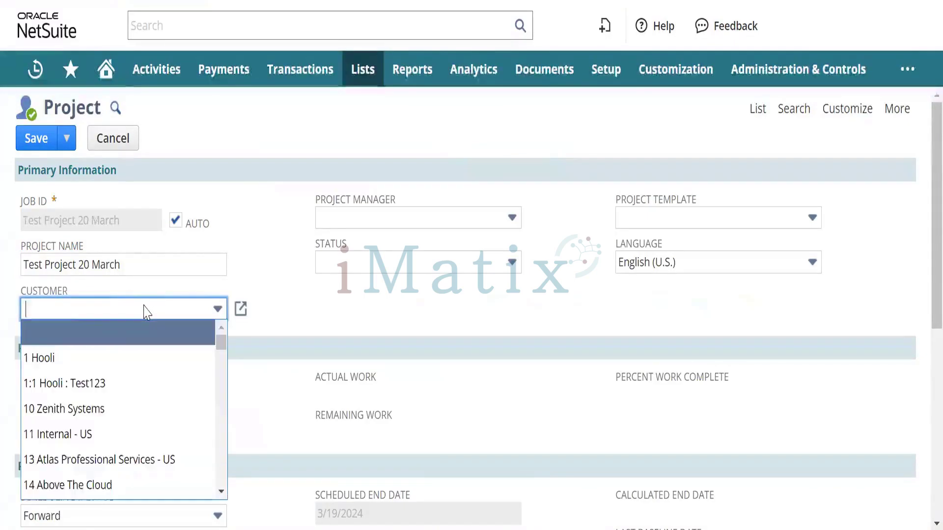
text(s)
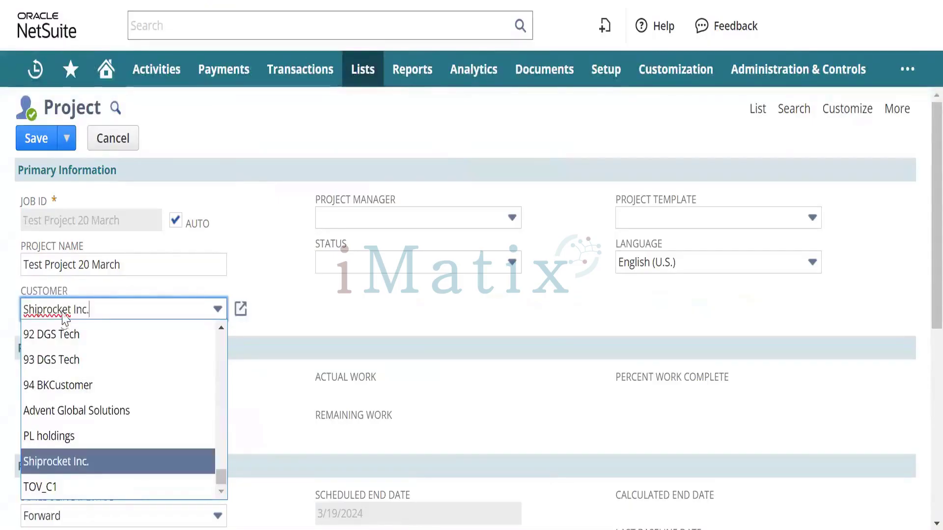
click(70, 460)
key(Tab)
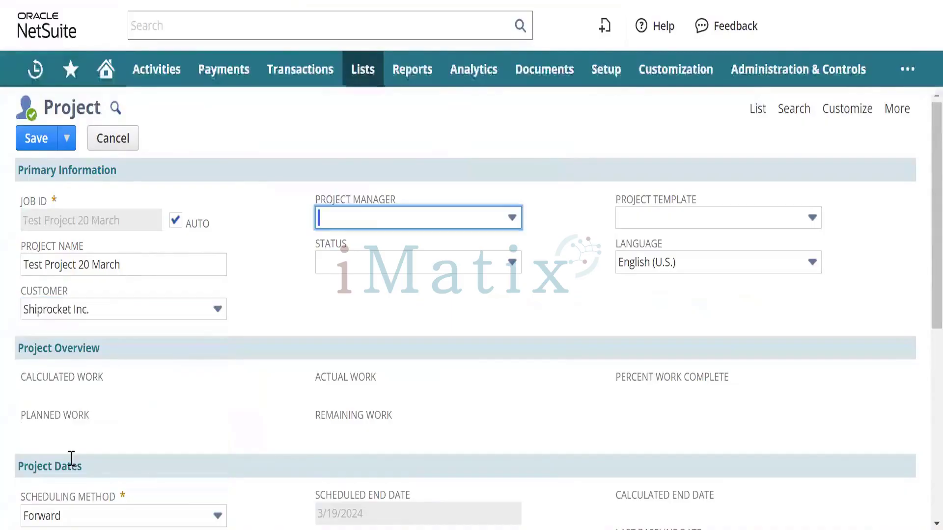
Step: Check the available Project Manager choices for the new project
click(396, 226)
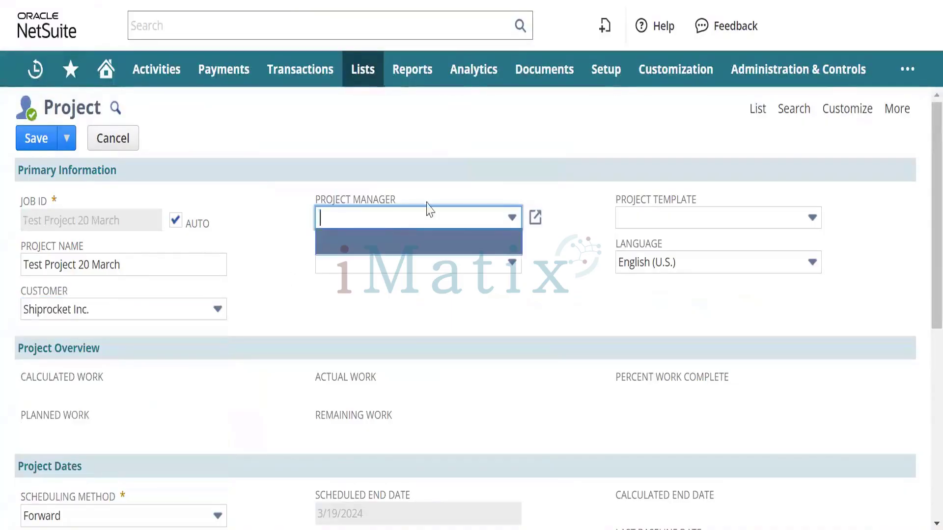
click(492, 222)
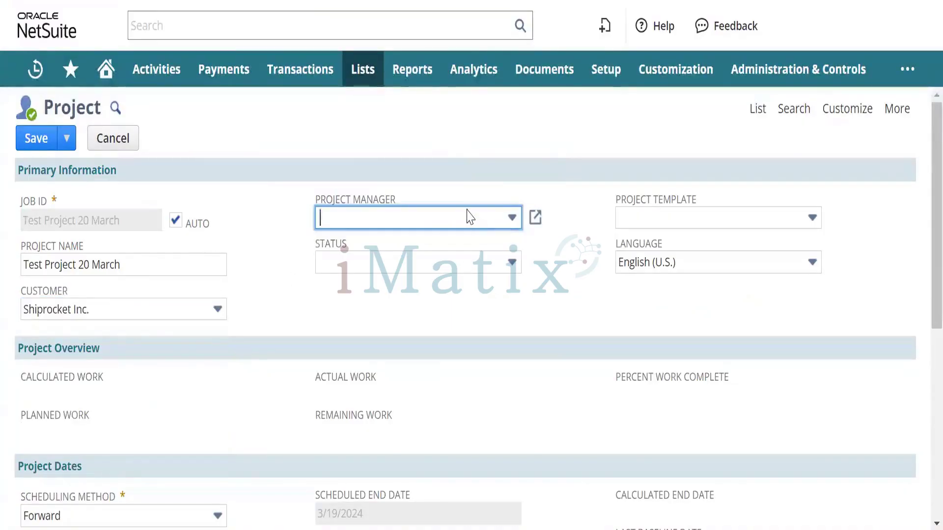
click(470, 216)
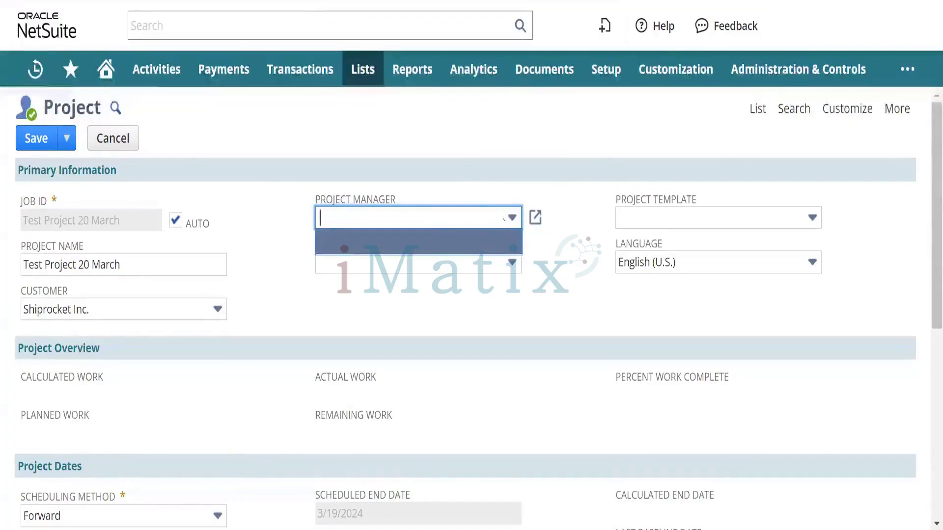
click(494, 213)
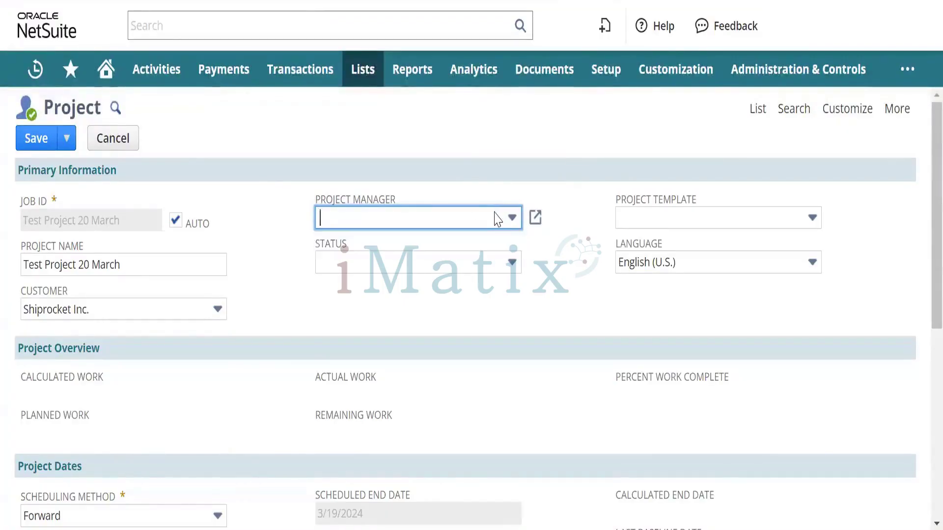
click(495, 212)
click(345, 312)
Step: Set the project status to Awarded and return to the Project Manager field
click(377, 272)
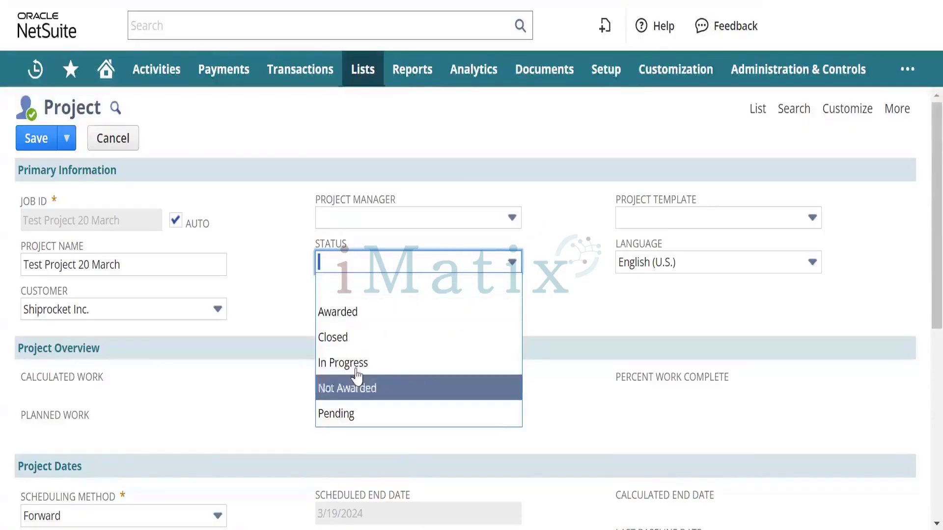
click(367, 322)
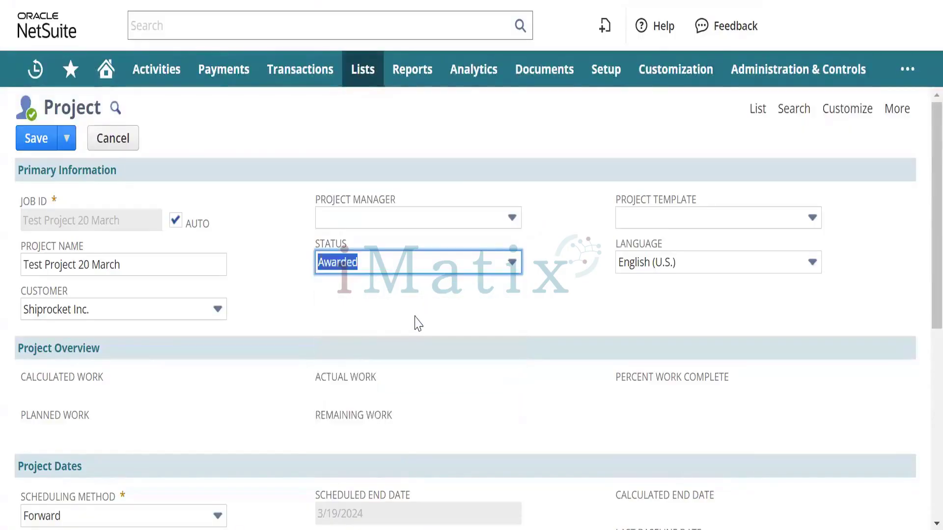
click(416, 226)
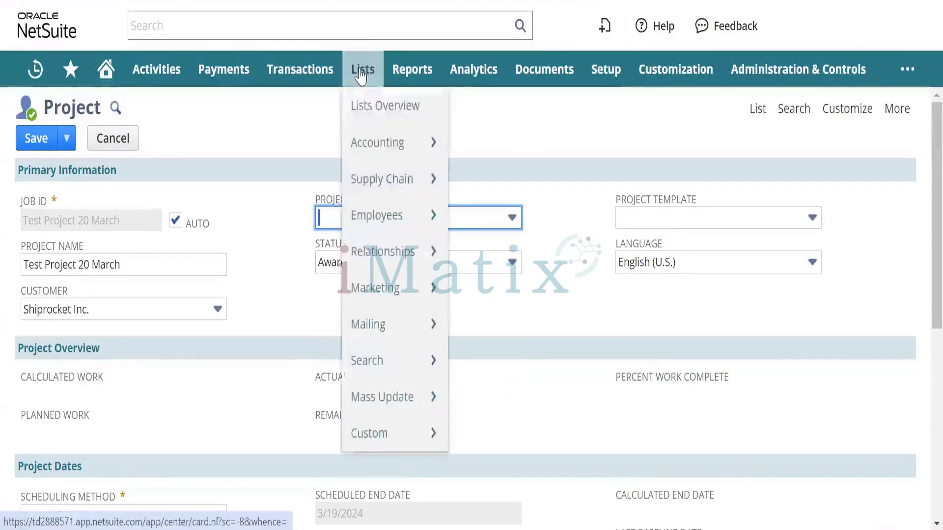
Step: Open the list of employee records
mouse_move(389, 214)
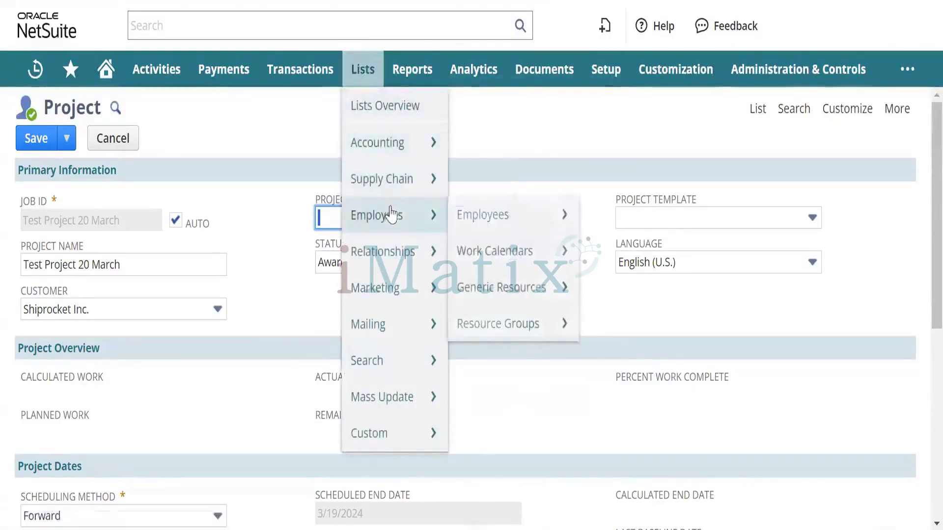
right_click(468, 222)
click(510, 235)
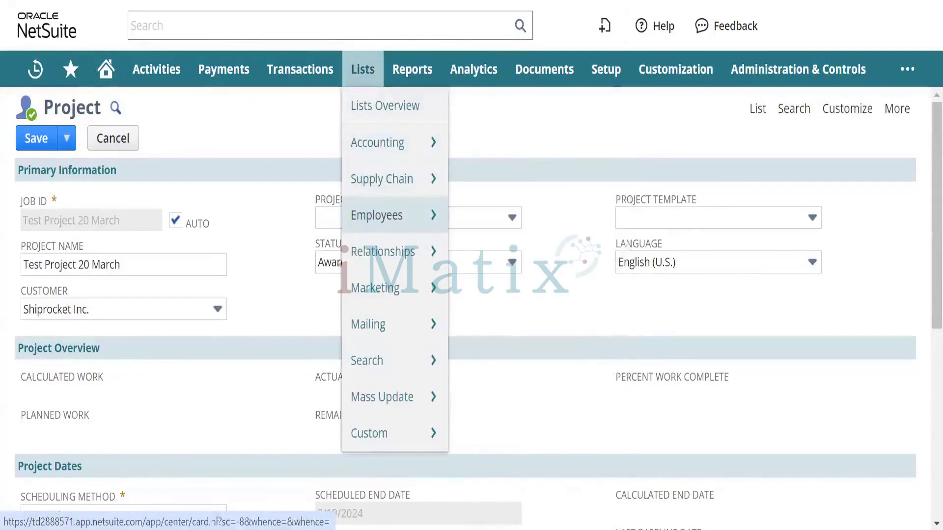
click(377, 215)
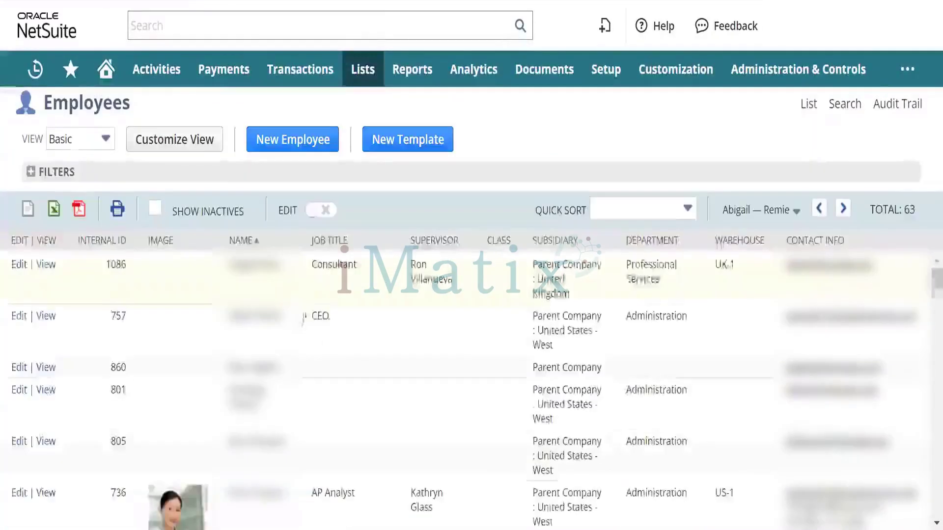
Step: Look through the employee list, comparing job titles, supervisors, subsidiaries and departments
scroll(294, 369, down, 7)
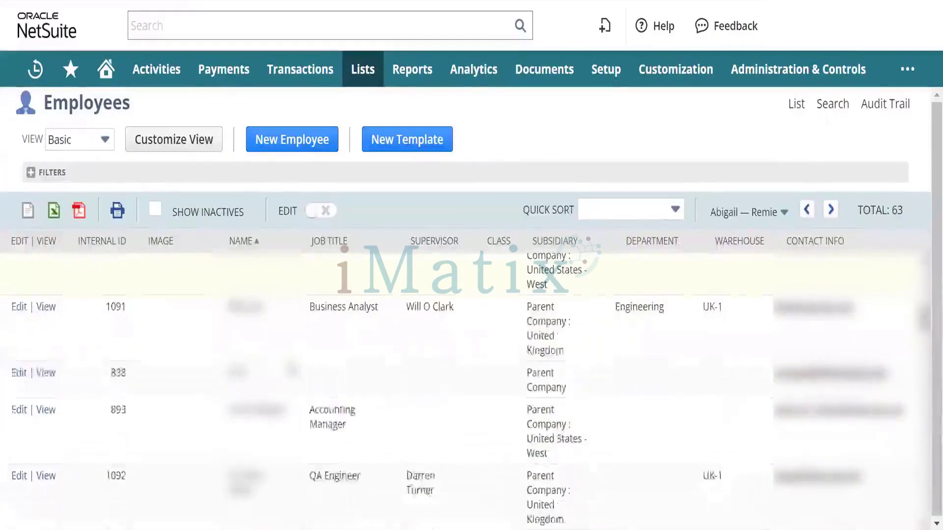
scroll(292, 369, up, 1)
scroll(292, 370, up, 4)
scroll(292, 370, down, 12)
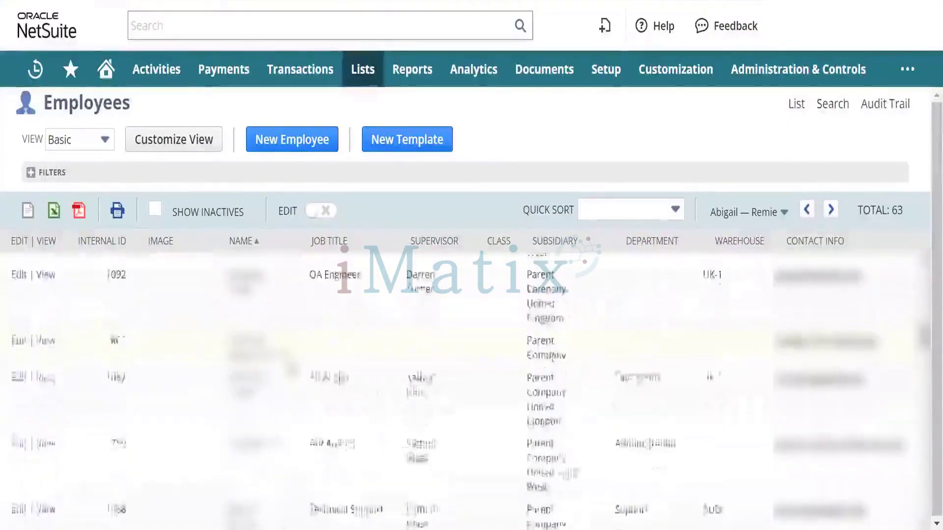
scroll(292, 370, down, 8)
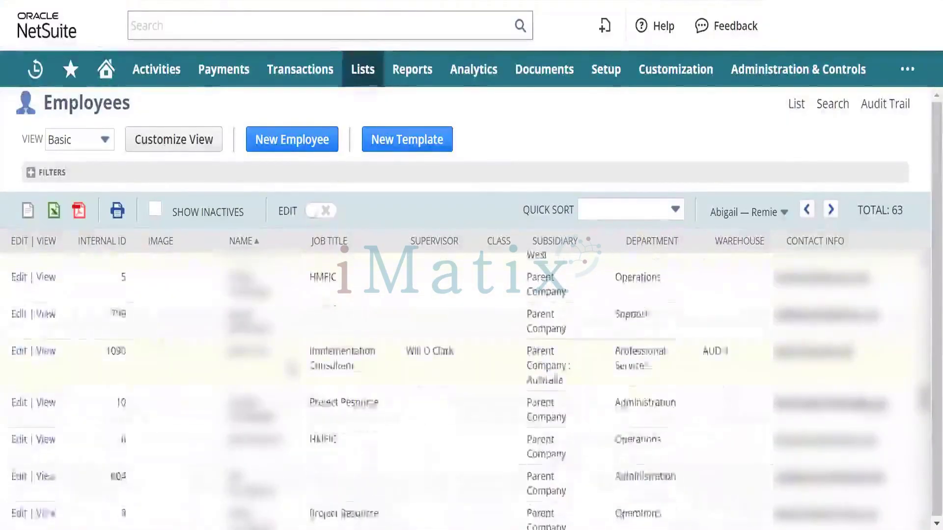
scroll(292, 370, down, 10)
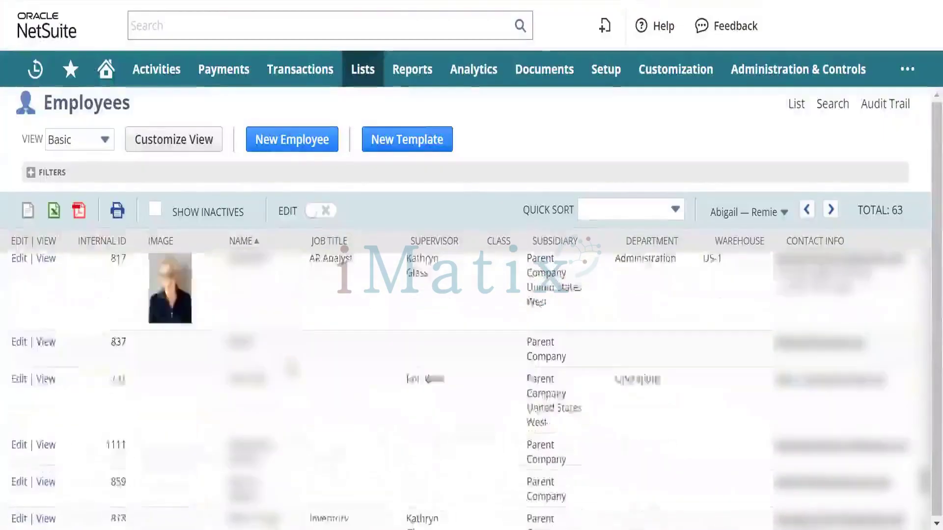
scroll(293, 367, down, 10)
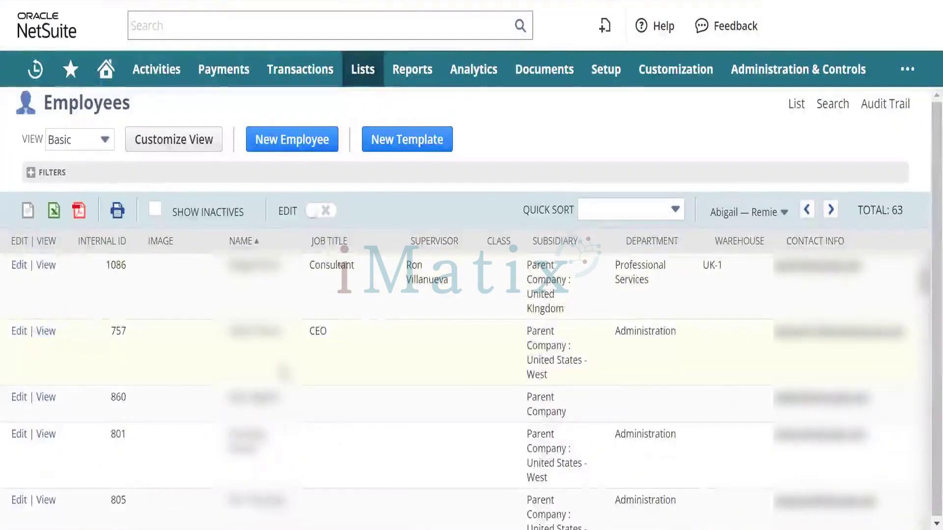
scroll(283, 372, down, 10)
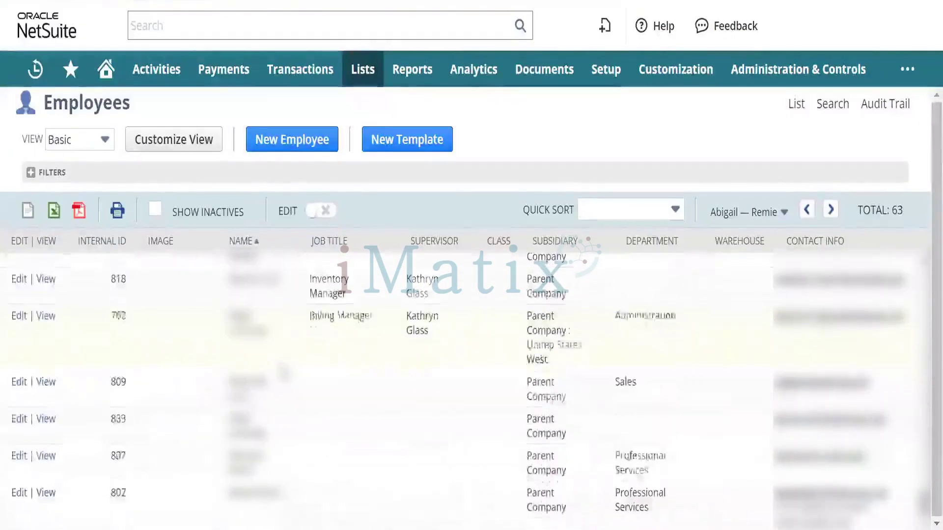
scroll(284, 372, up, 5)
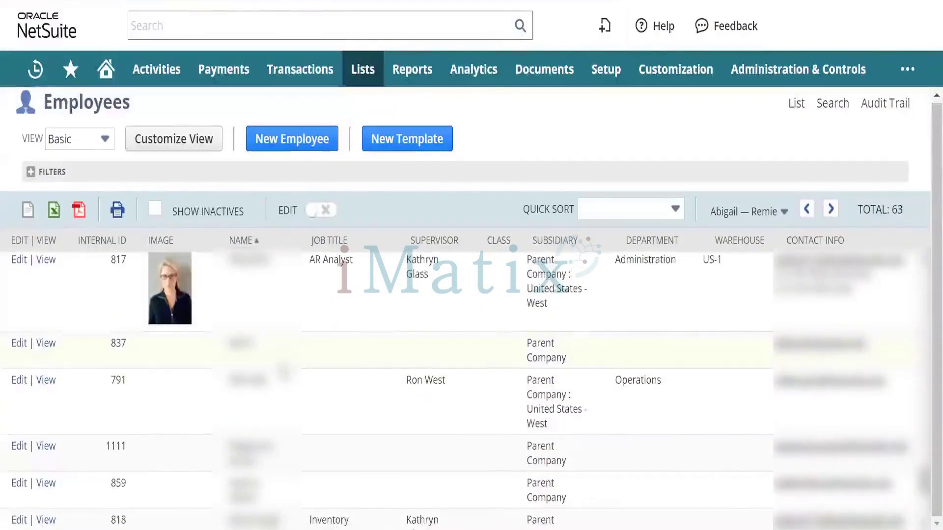
scroll(284, 372, up, 10)
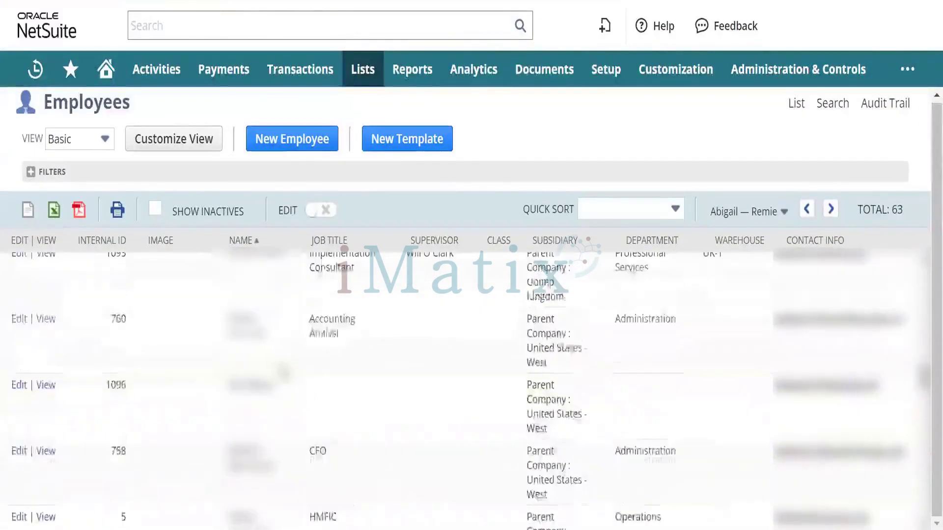
scroll(284, 373, up, 10)
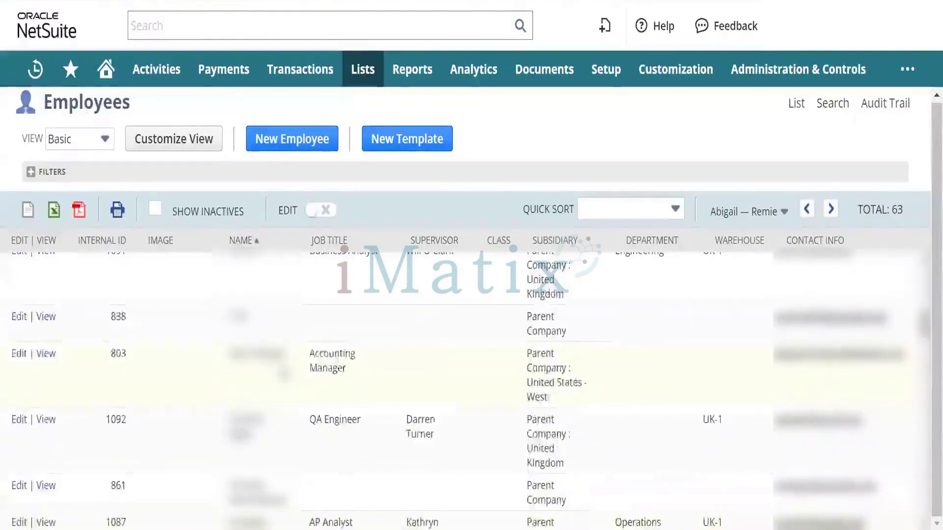
scroll(283, 373, up, 10)
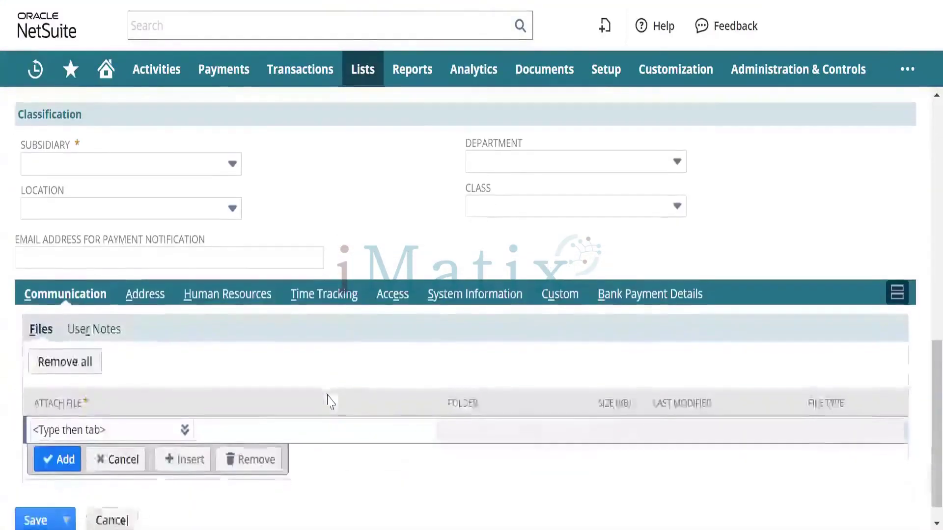
Step: Start a new employee record and set its subsidiary to BK Canada in the Classification section
scroll(331, 400, down, 1)
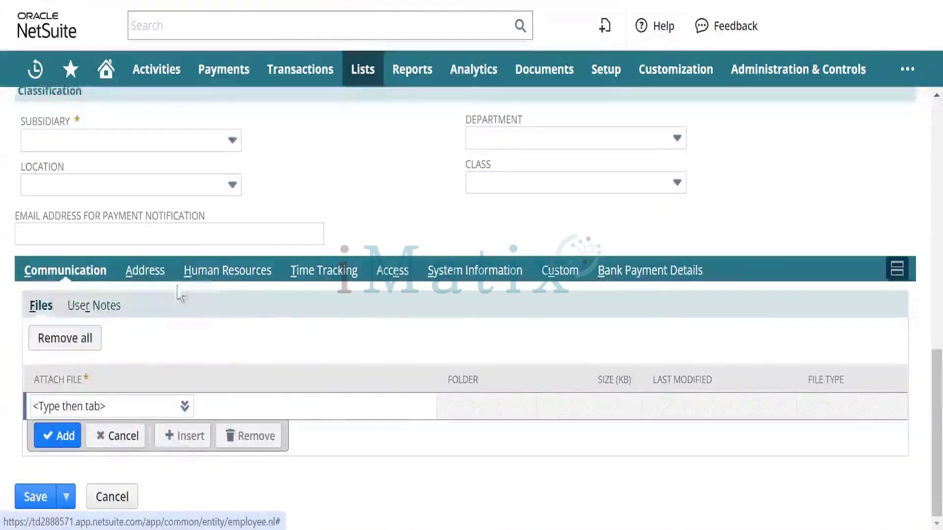
scroll(221, 255, up, 3)
click(198, 223)
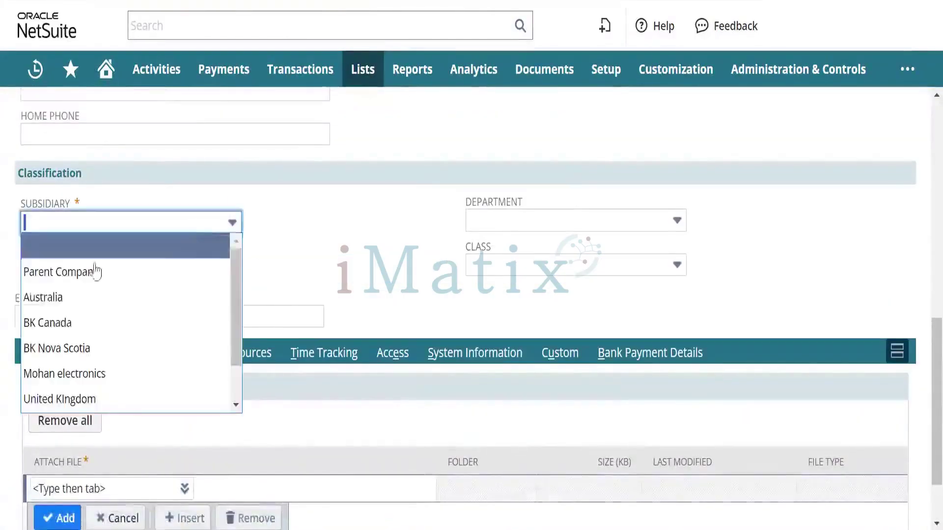
click(73, 325)
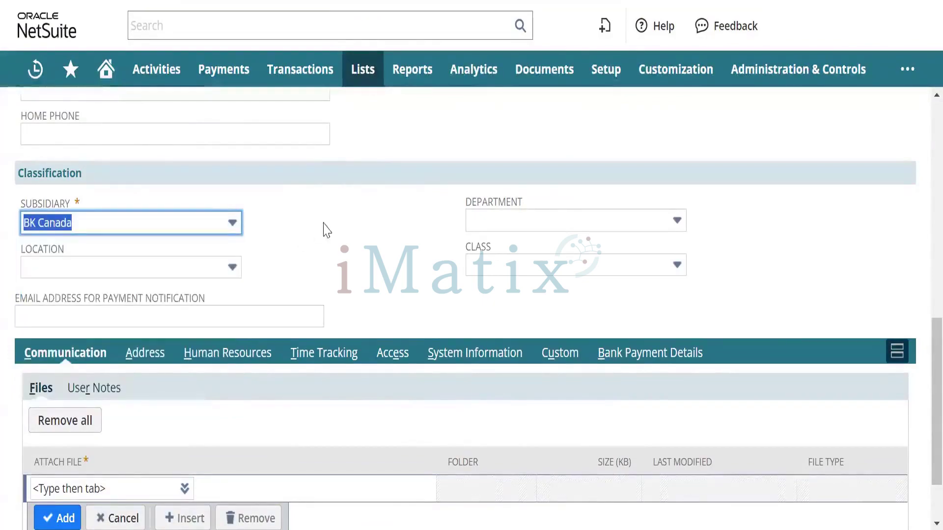
click(330, 226)
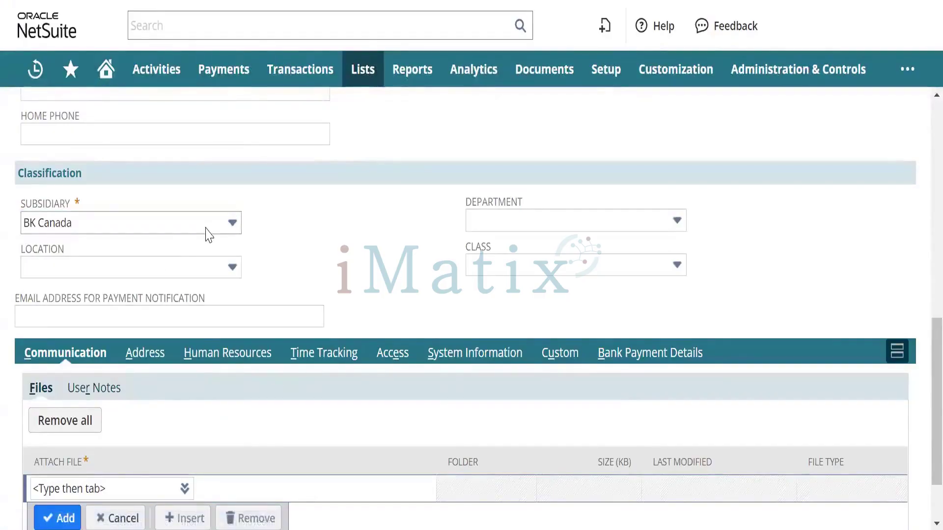
Step: Mark the new employee as a Project Resource in the Human Resources details under Expense and Purchasing
click(232, 362)
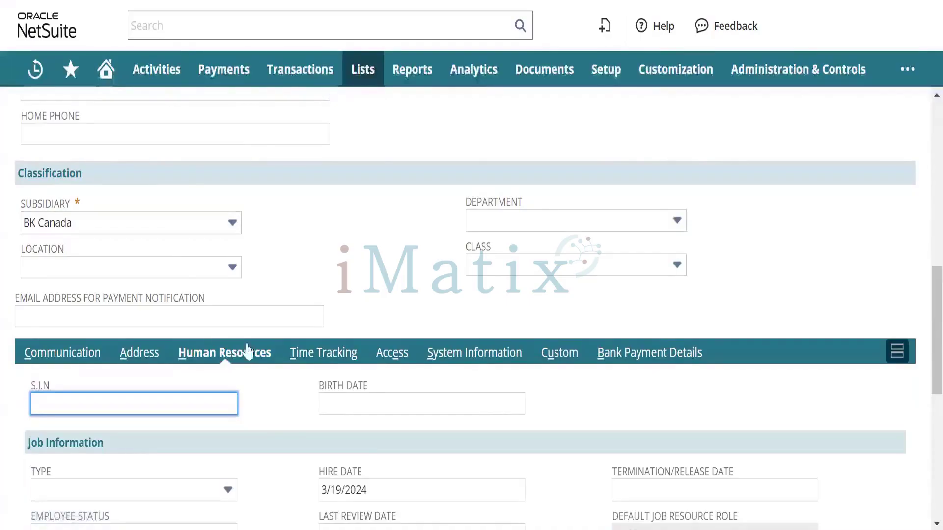
scroll(247, 378, down, 2)
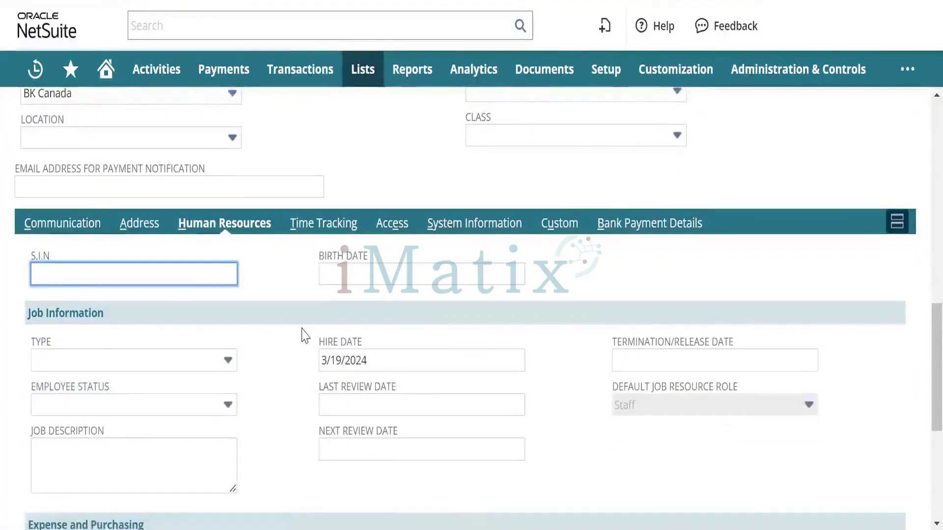
scroll(302, 334, down, 6)
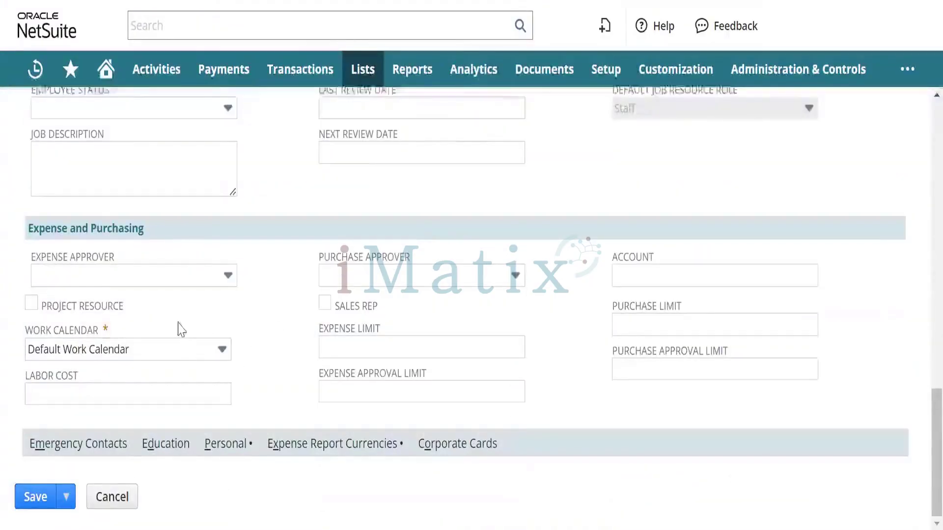
click(31, 303)
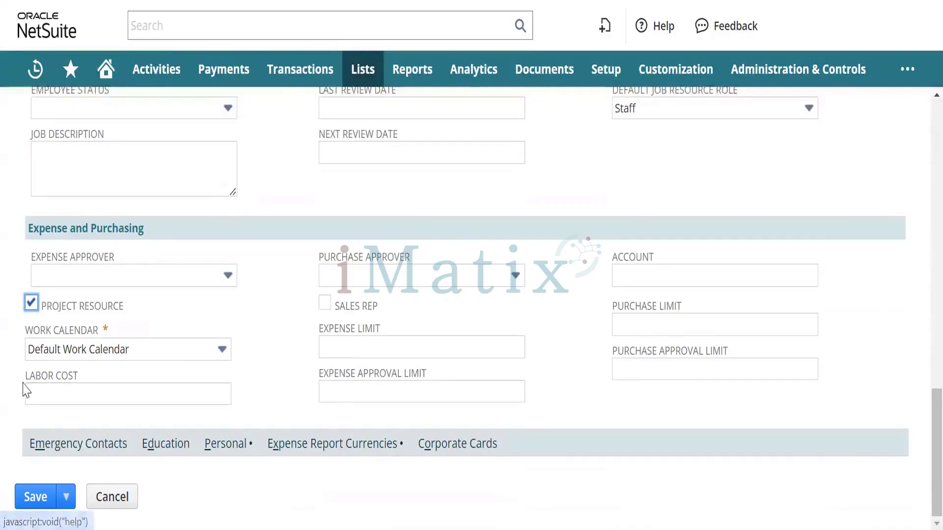
Step: Set the new employee's labor cost to 300 in the Expense and Purchasing section
click(46, 392)
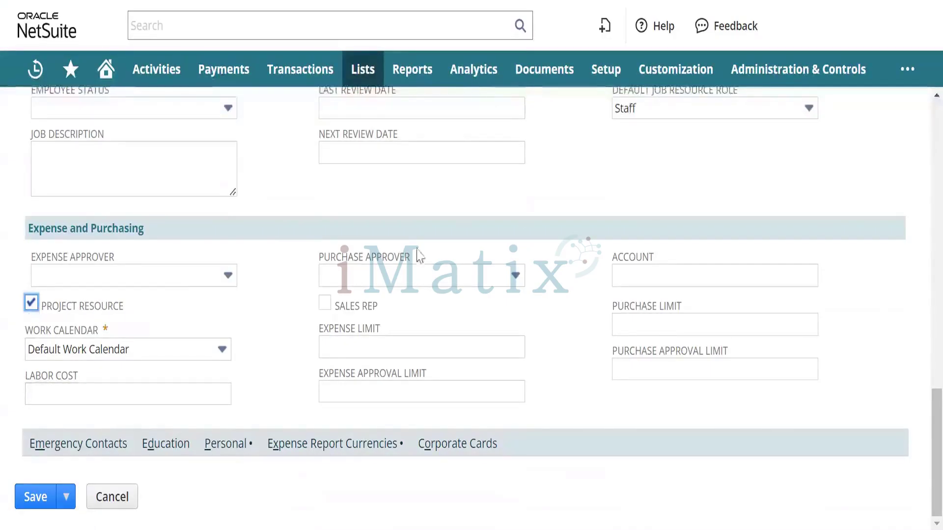
scroll(300, 228, up, 5)
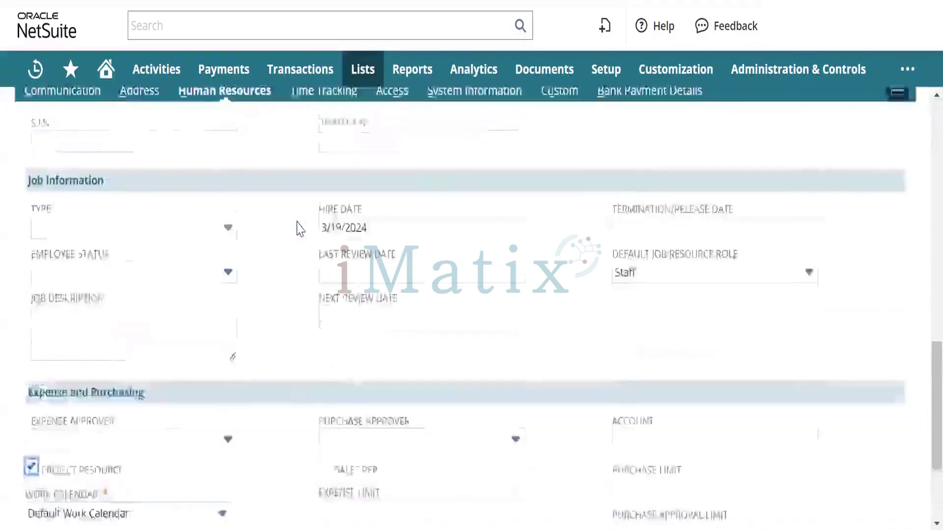
scroll(299, 228, down, 6)
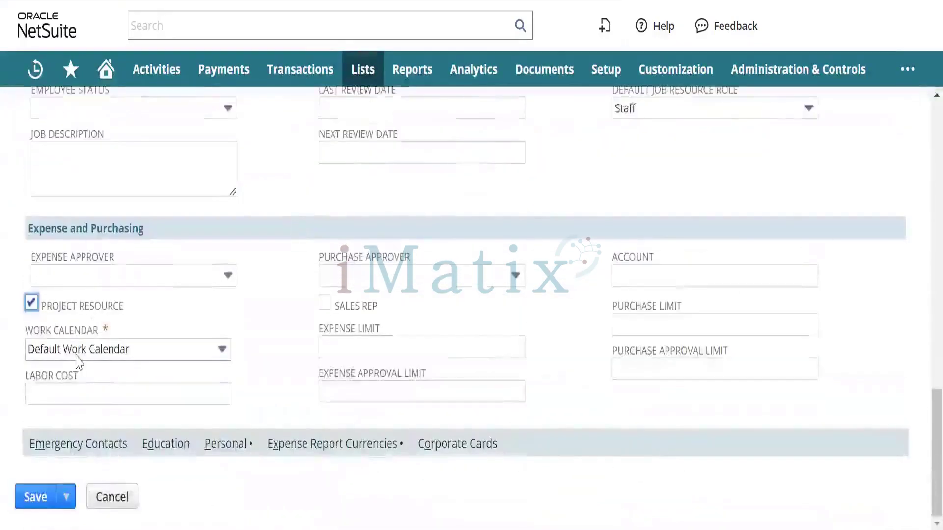
click(57, 398)
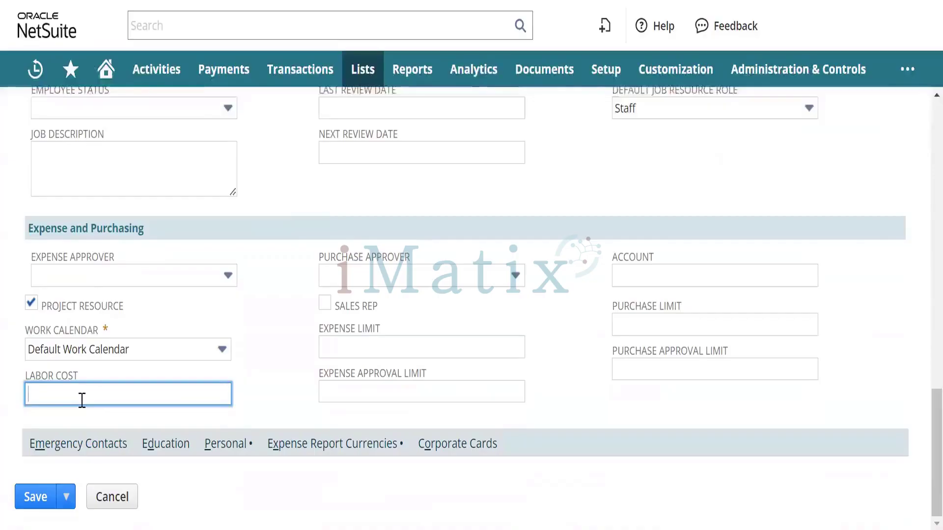
text(300)
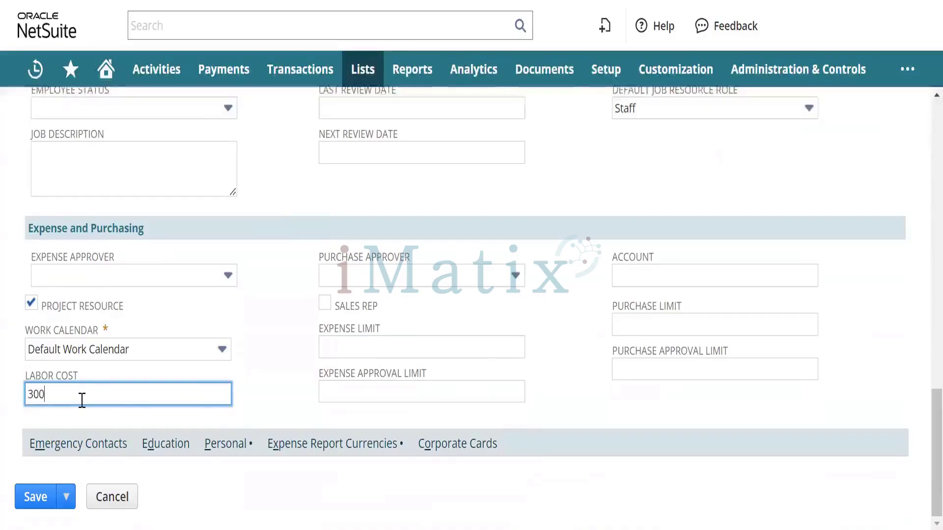
key(Tab)
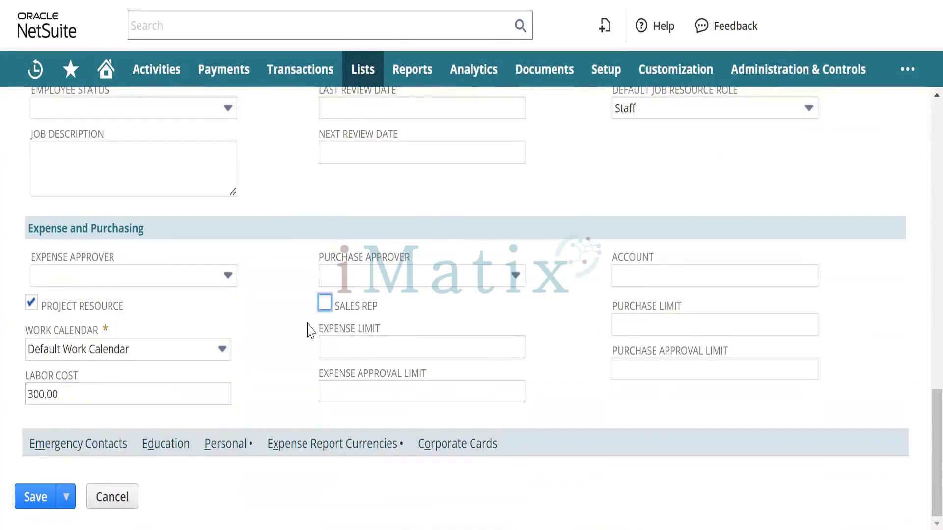
Step: Review the entries on the new employee record and save it
scroll(311, 331, up, 2)
scroll(311, 331, down, 2)
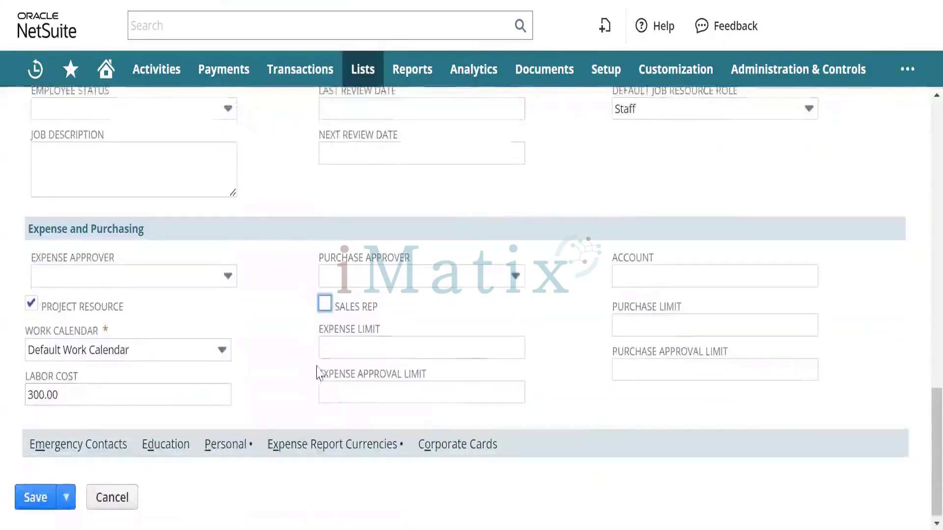
scroll(317, 356, up, 7)
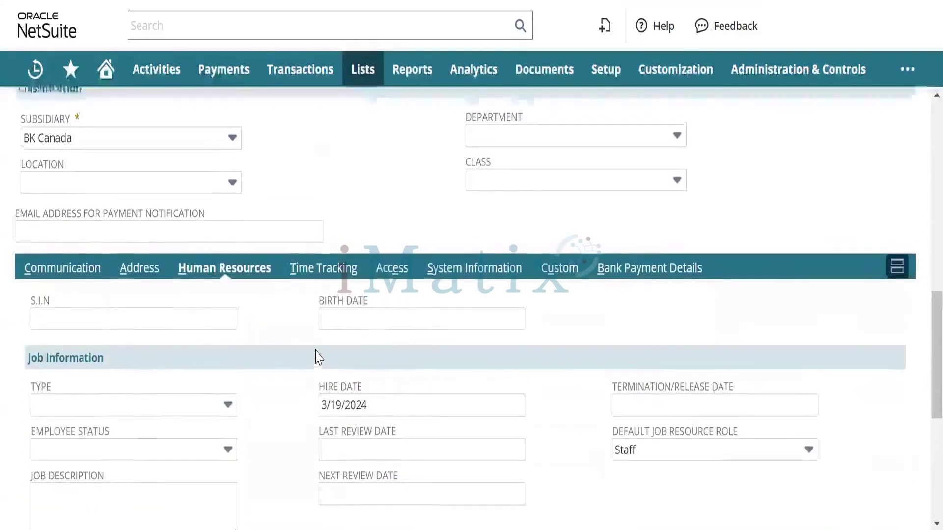
scroll(317, 357, down, 7)
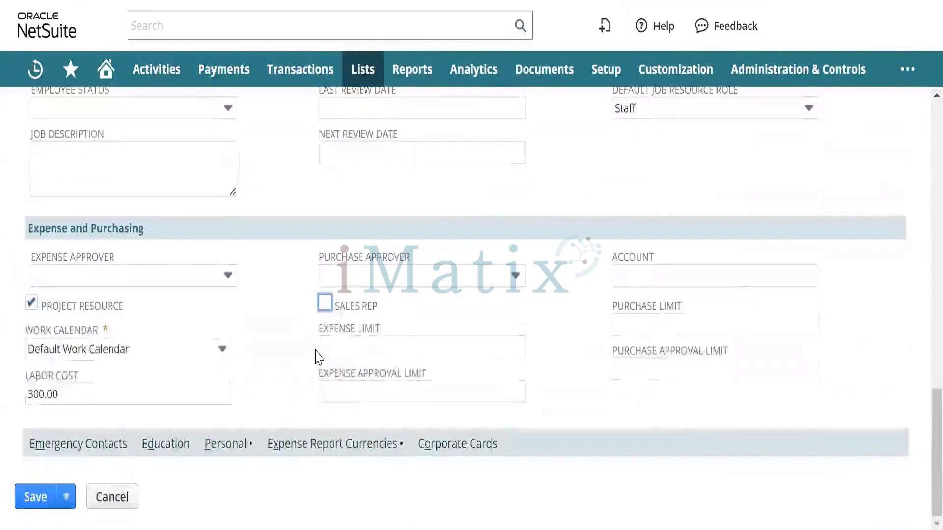
scroll(316, 358, up, 20)
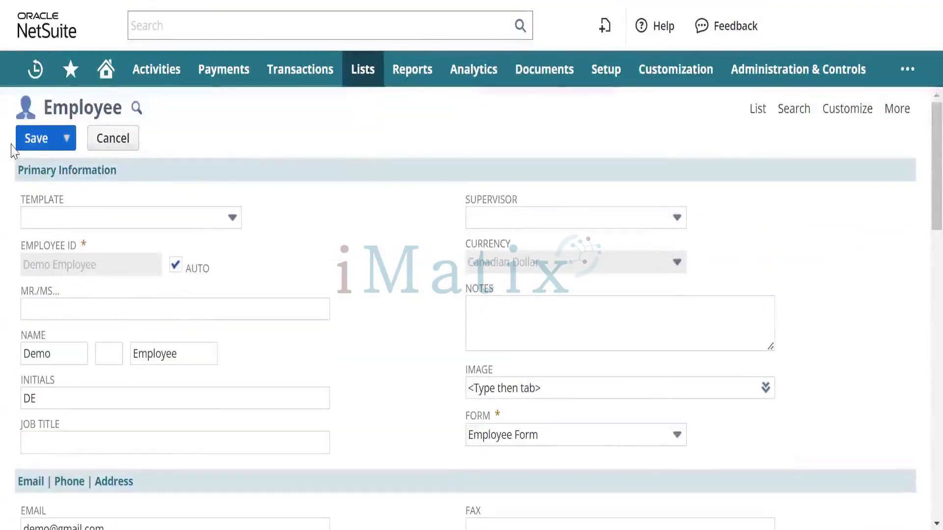
scroll(30, 150, down, 1)
scroll(30, 149, up, 1)
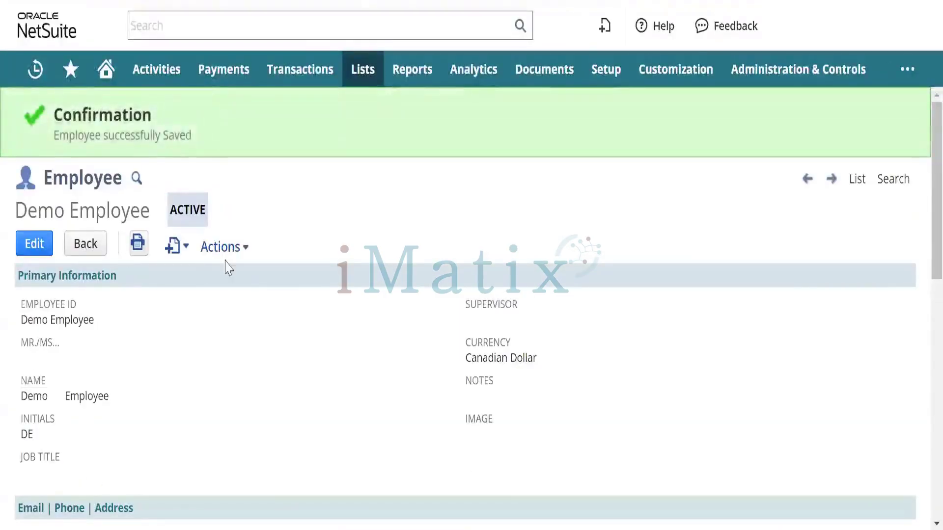
Step: Start another new employee record with the first name Demo and the last name Employee 2
mouse_move(233, 248)
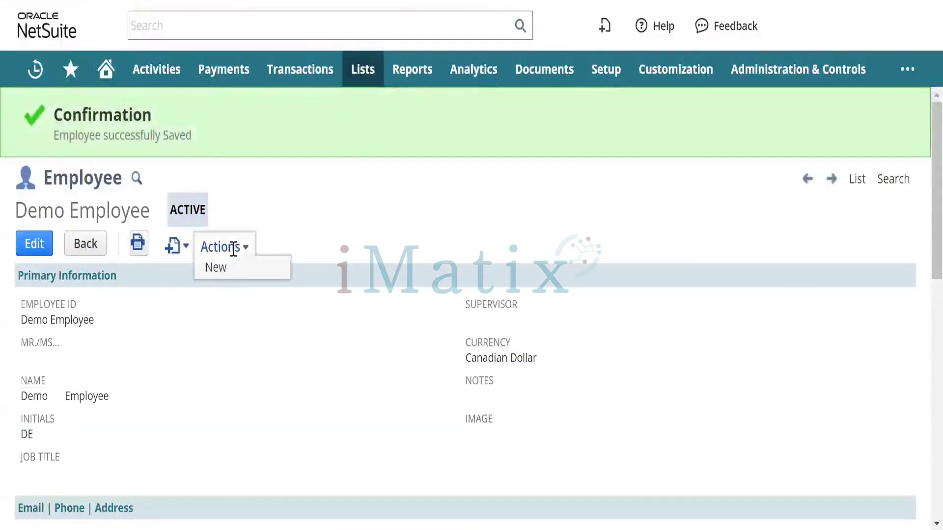
click(238, 276)
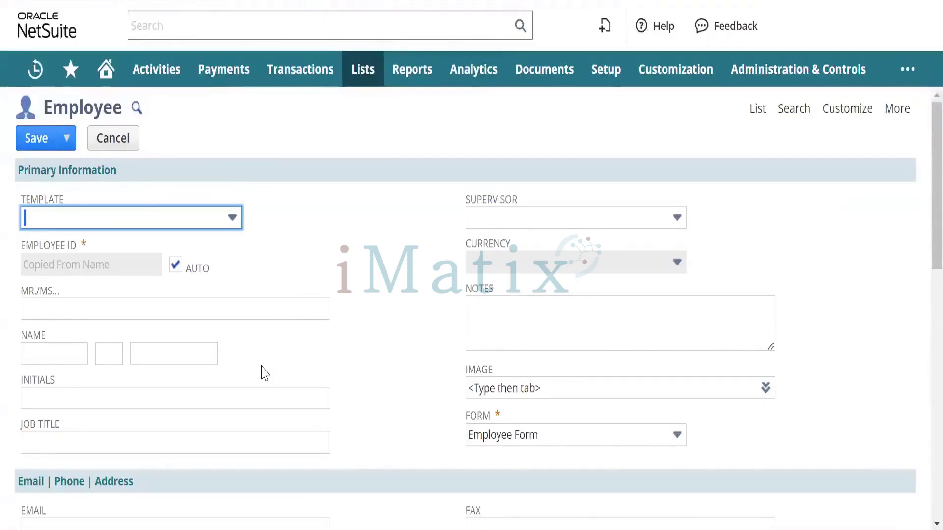
click(53, 351)
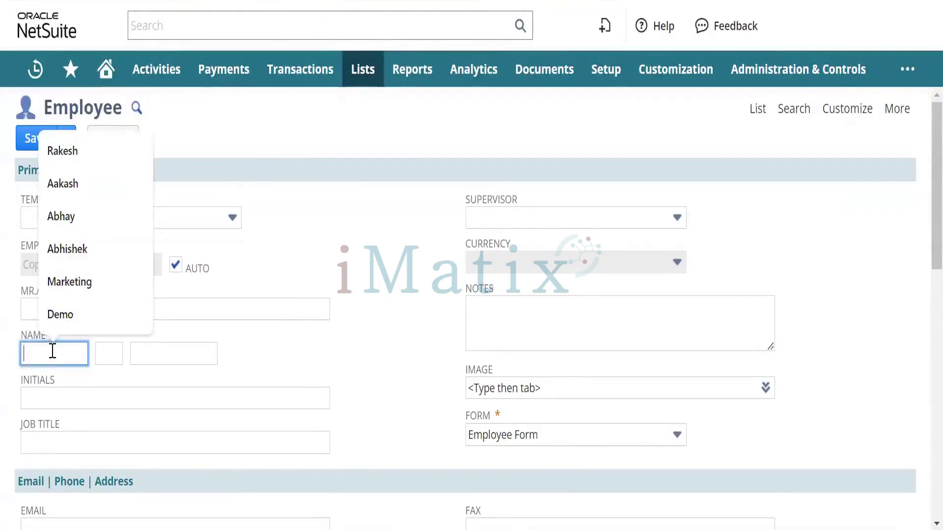
text(De)
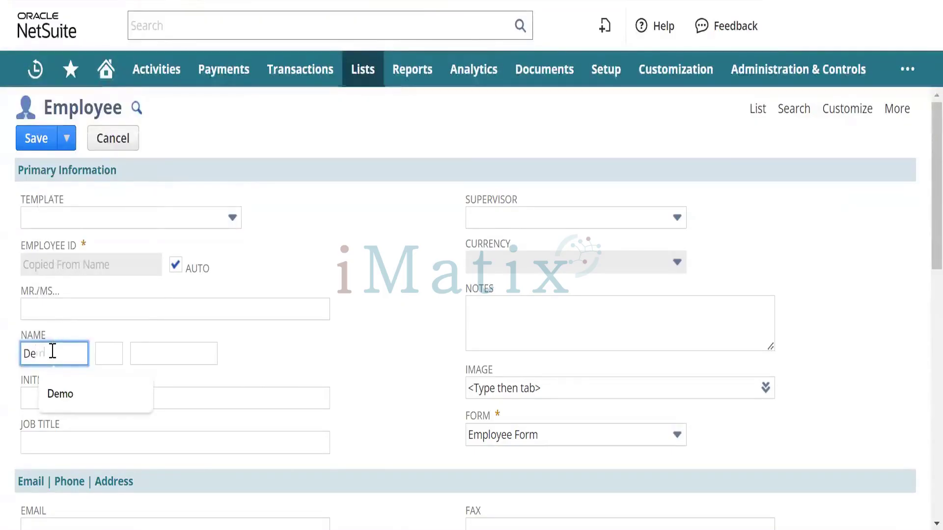
text(mo)
key(Tab)
key(Tab)
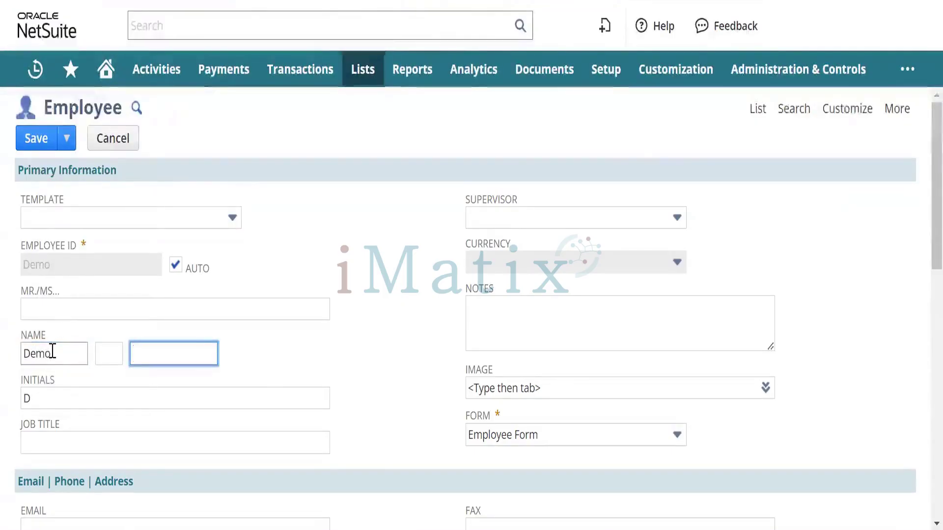
text(Emp)
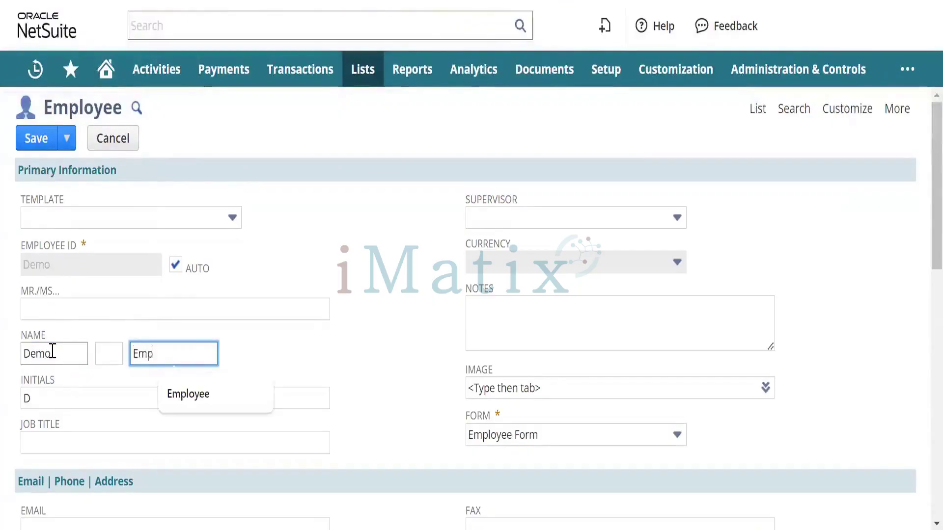
text(loyee )
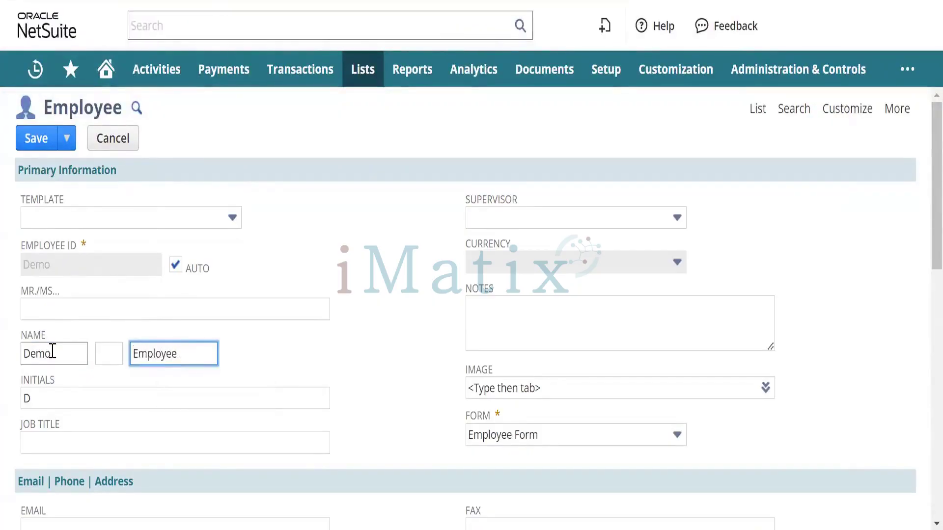
text(2)
key(Tab)
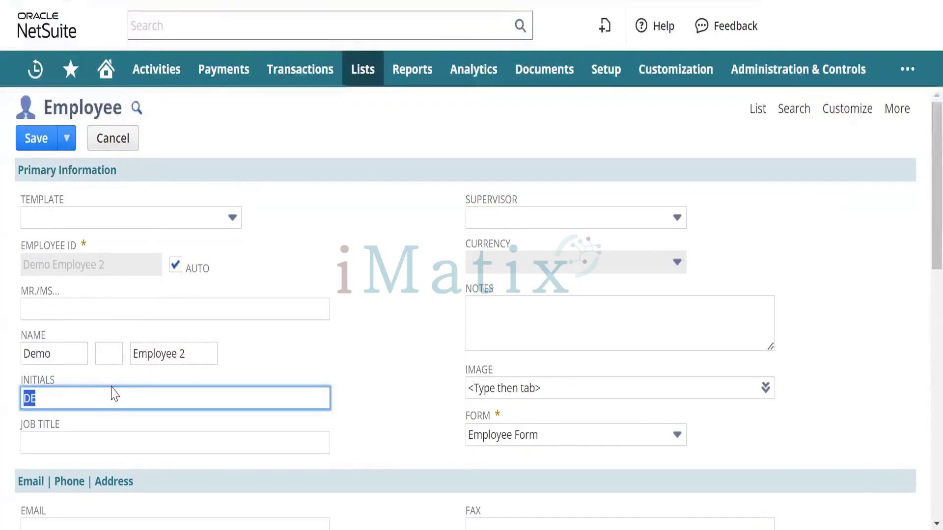
Step: Change the second employee's first name to 2Demo and last name to Employee
scroll(113, 393, down, 4)
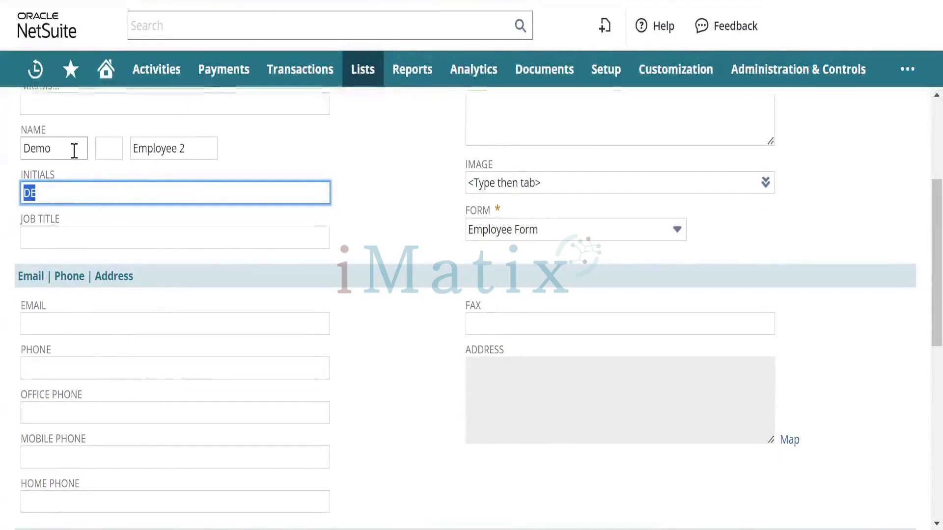
click(27, 148)
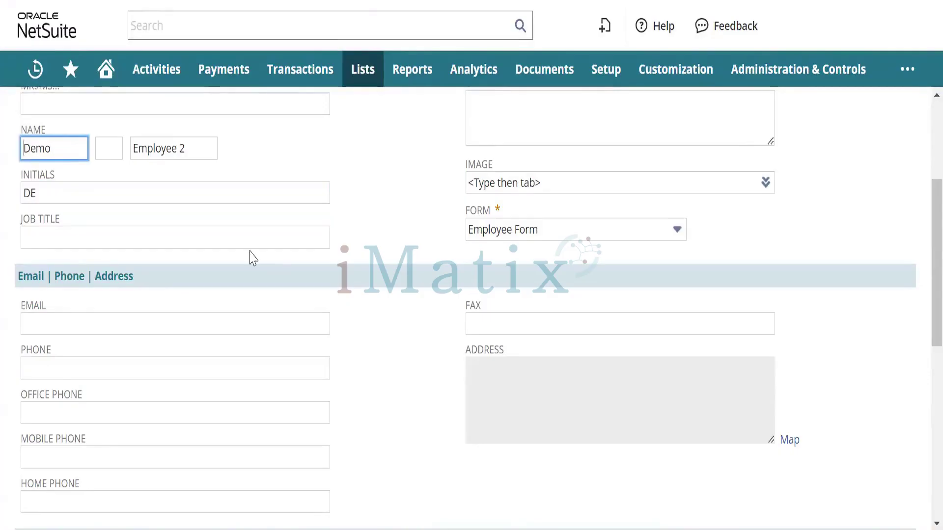
text(2)
key(Tab)
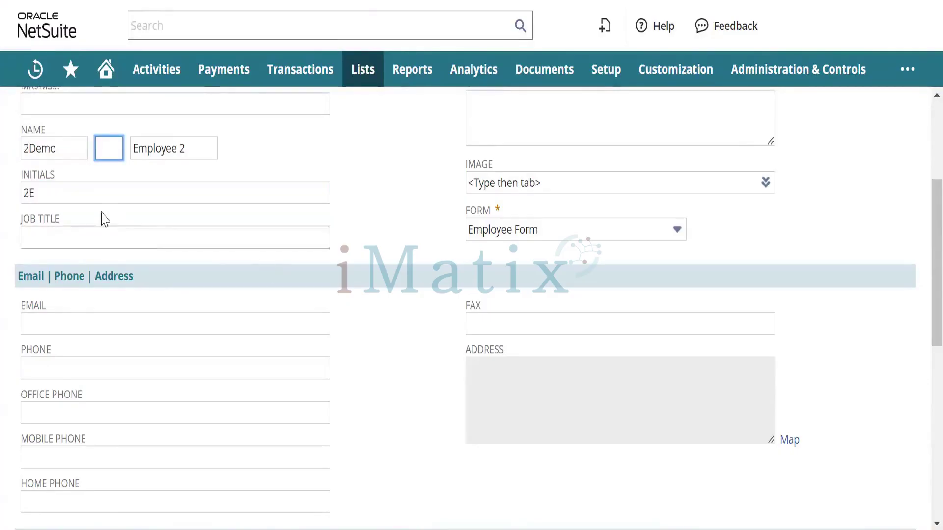
click(74, 193)
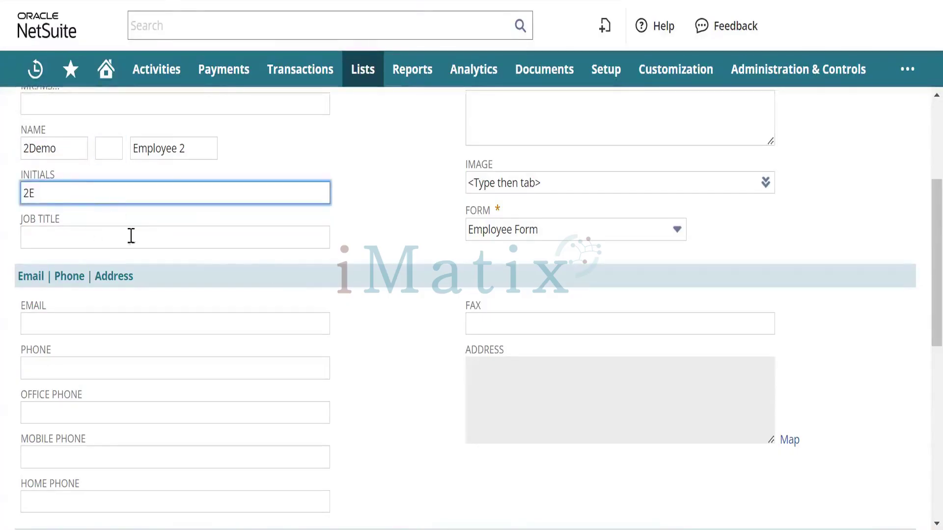
click(198, 154)
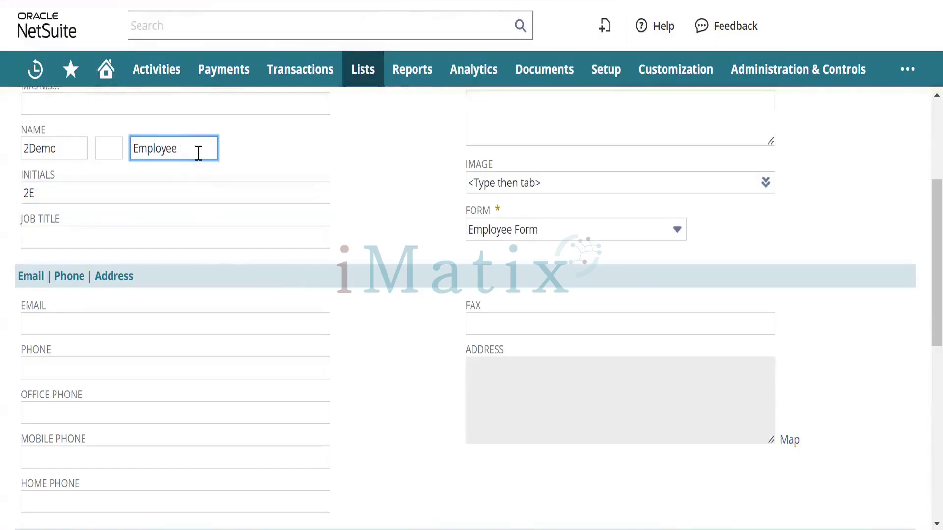
key(Tab)
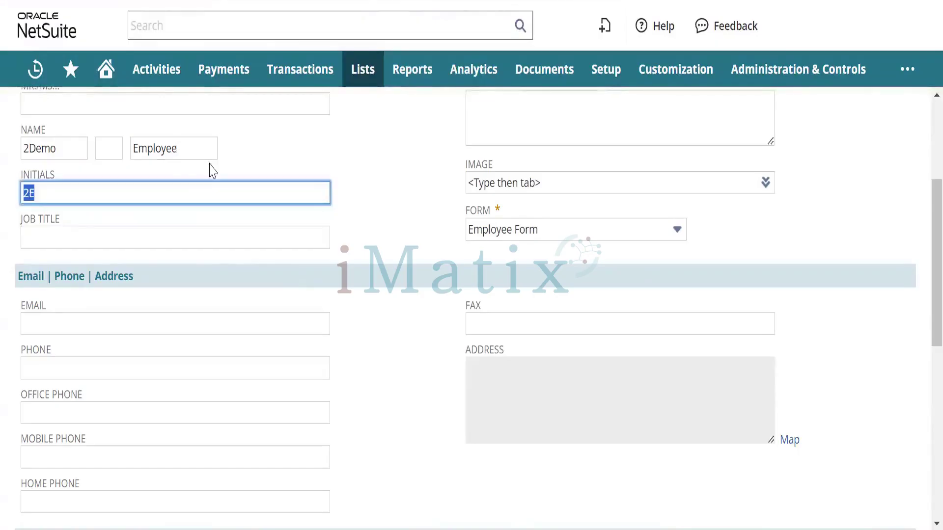
Step: Show the second employee's Human Resources details and set the subsidiary to BK Canada in the Classification section
scroll(211, 168, down, 9)
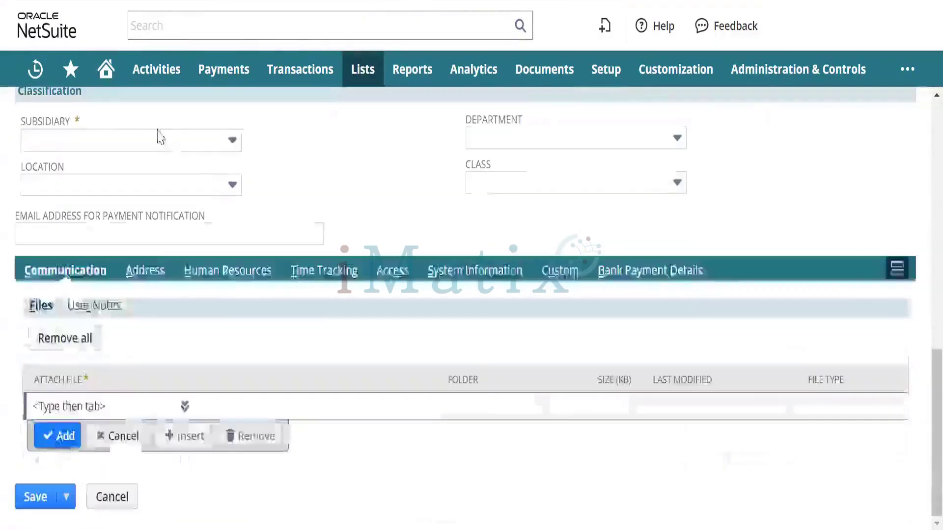
click(231, 272)
click(128, 318)
scroll(128, 318, up, 3)
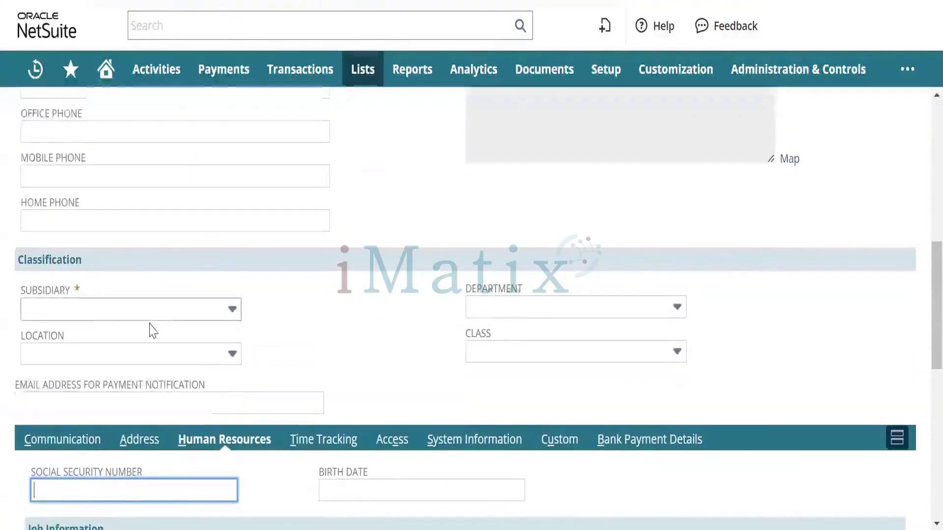
click(177, 312)
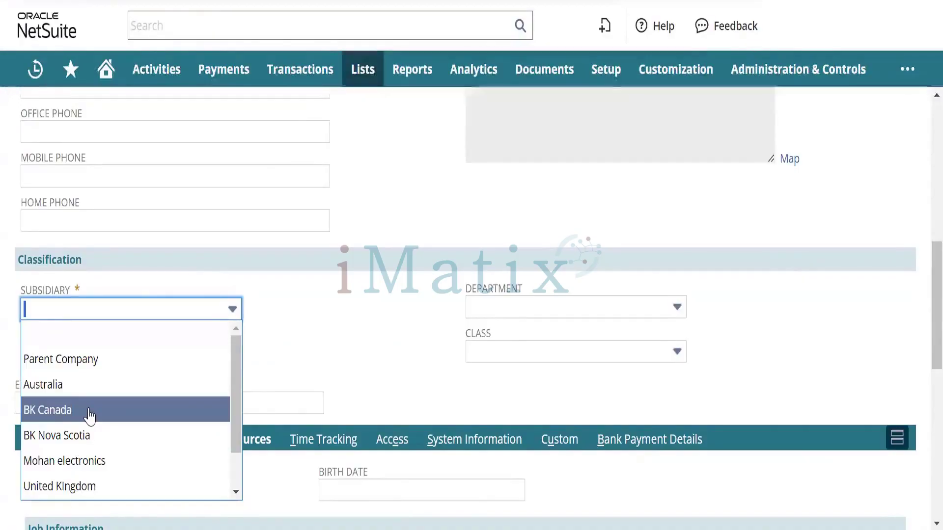
click(89, 415)
Step: Mark the second employee as a Project Resource with a labor cost of 500 and save the record
scroll(347, 275, down, 3)
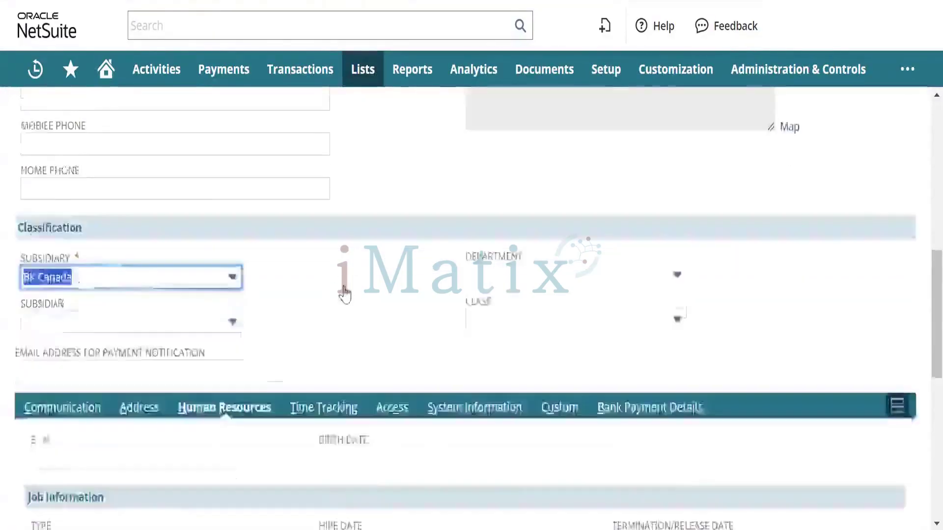
scroll(347, 293, down, 2)
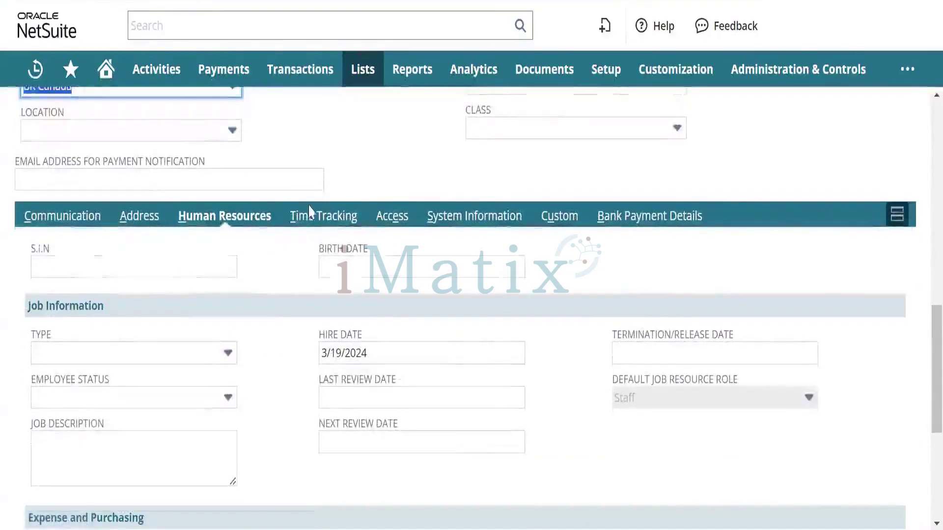
scroll(311, 346, down, 5)
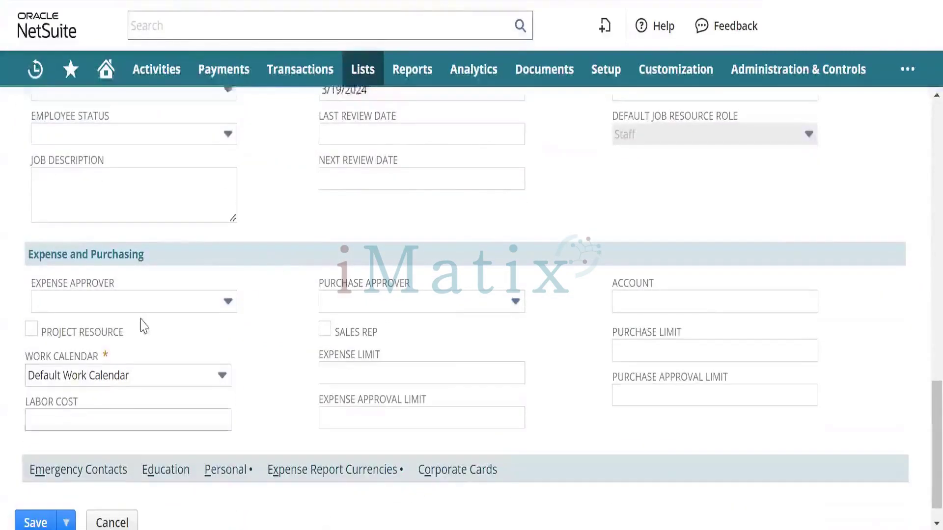
scroll(94, 330, down, 1)
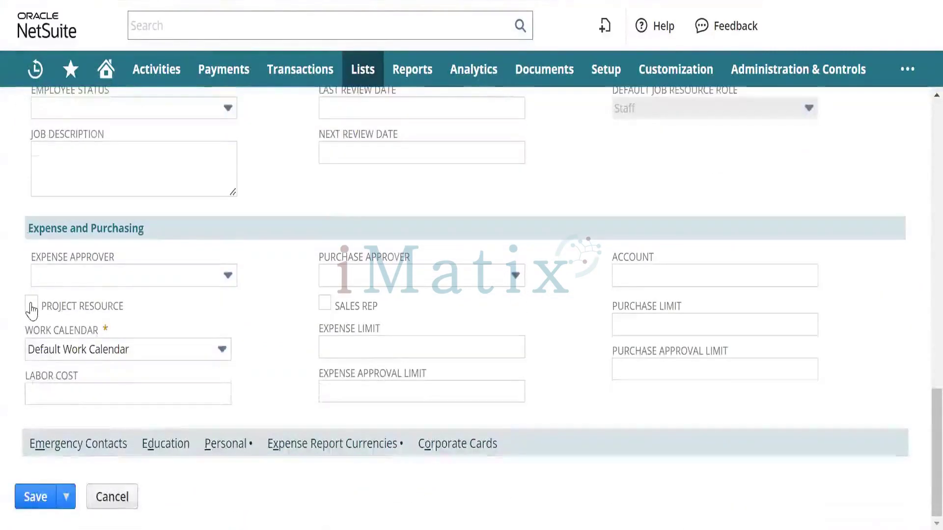
click(30, 303)
click(79, 395)
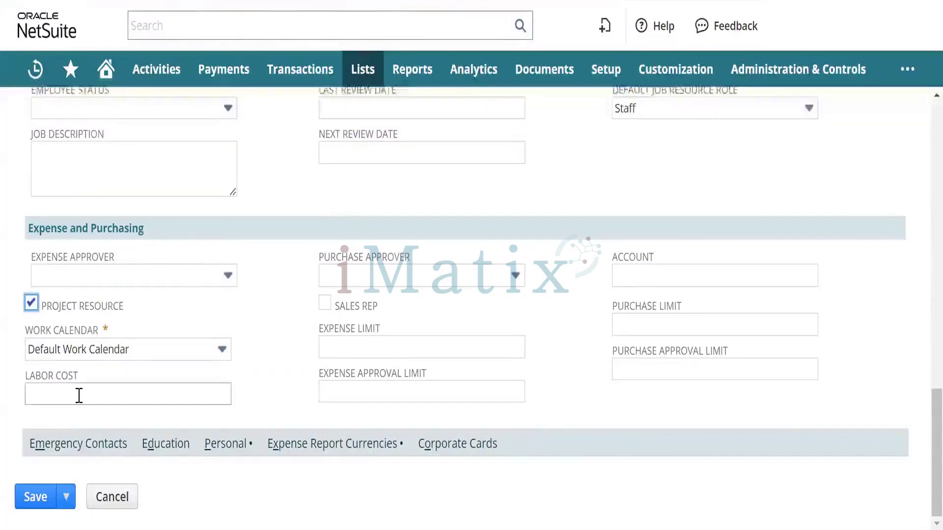
text(50)
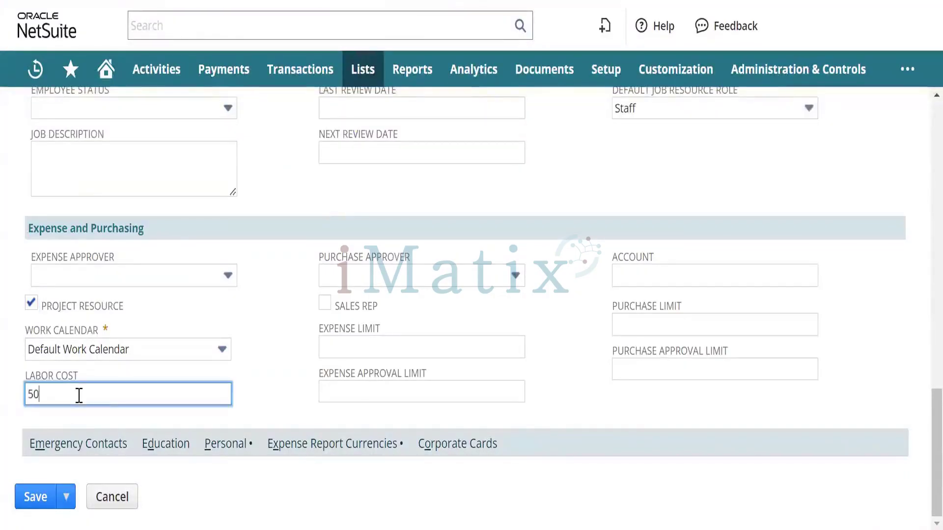
text(0)
key(Tab)
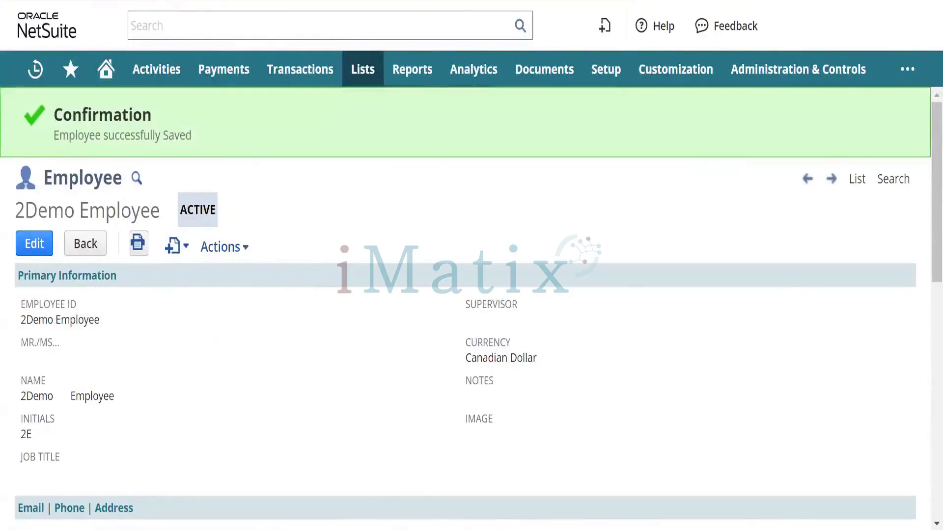
Step: Return to the unsaved project form and reload it, discarding the entries
click(294, 1)
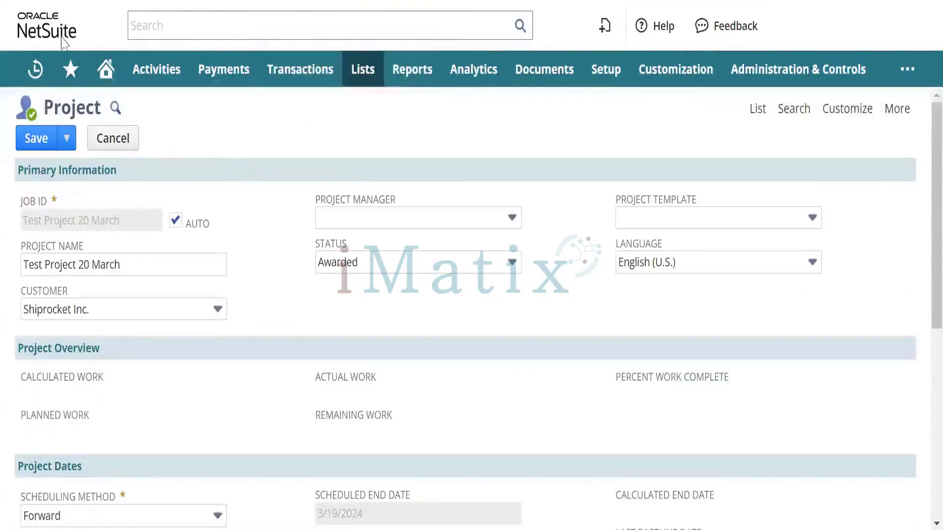
key(F5)
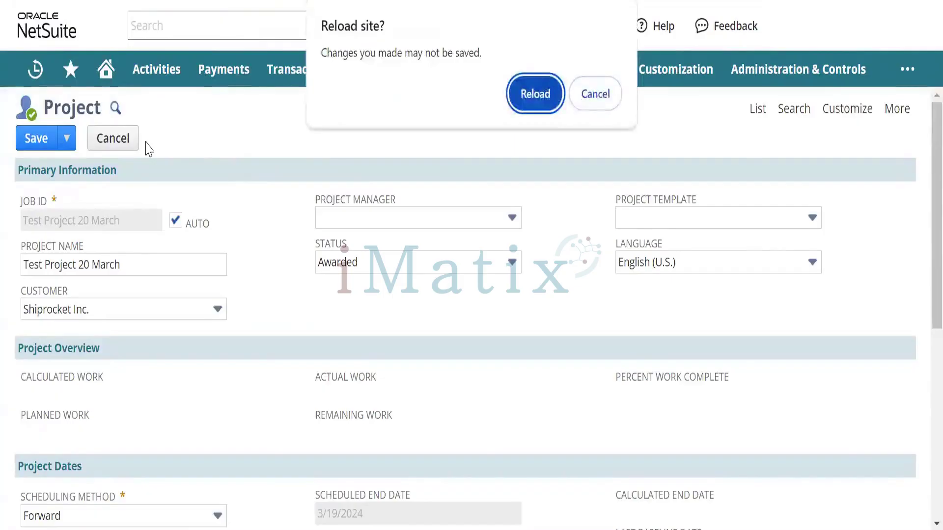
key(Return)
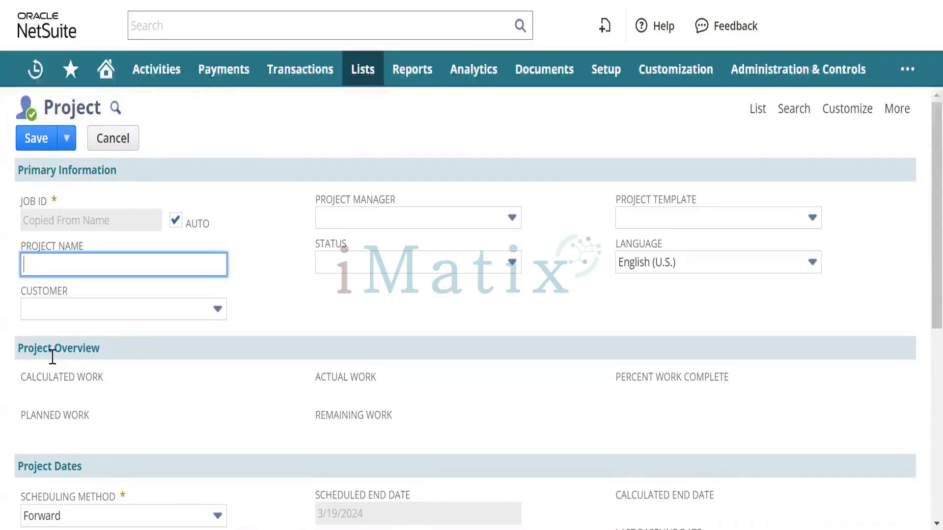
Step: Name the new project Test Project - 20 March and assign the customer Shiprocket Inc
text(Project -)
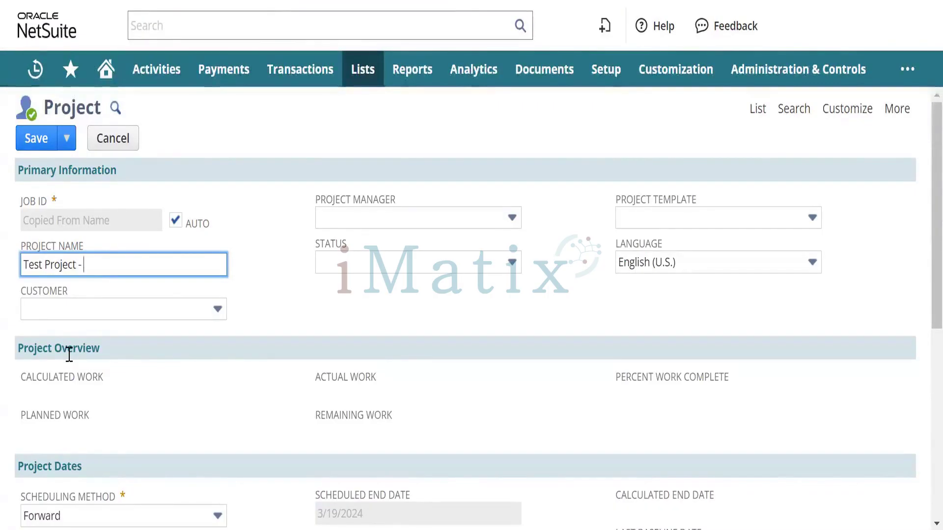
text(20 March)
key(Tab)
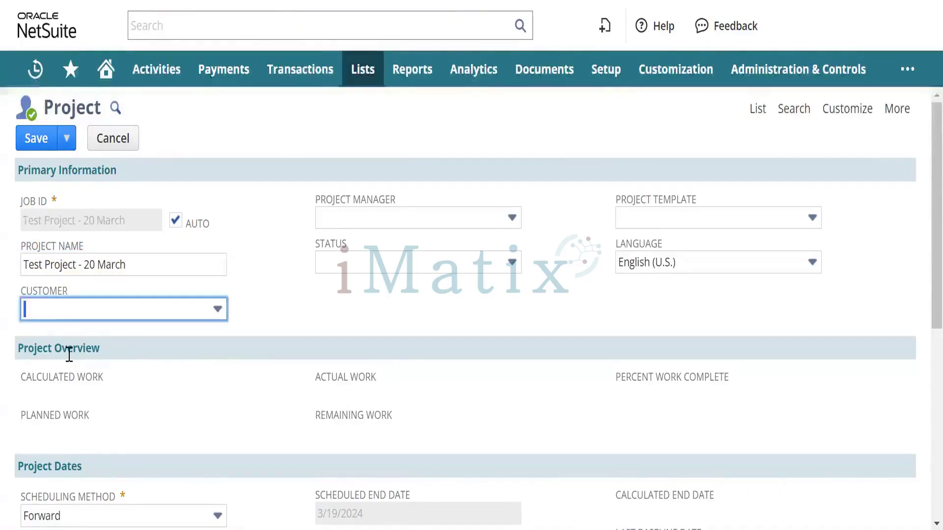
text(s)
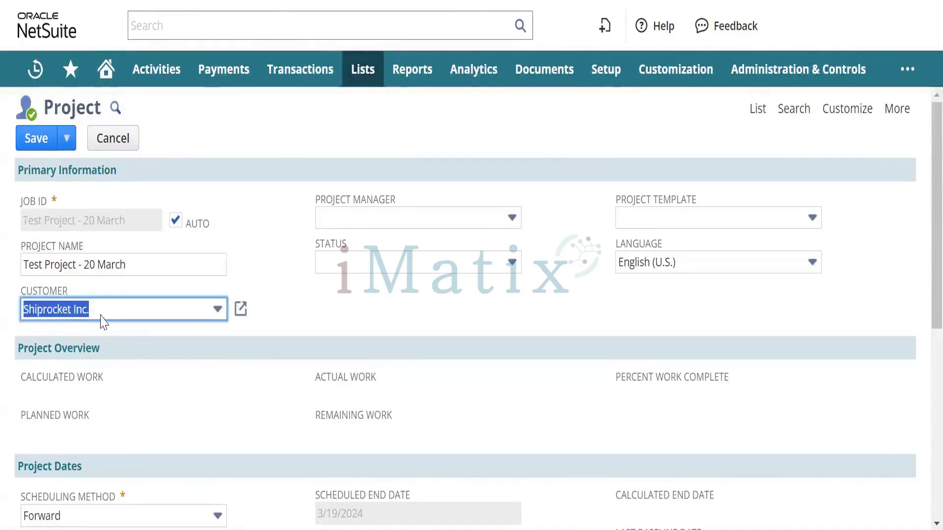
key(Tab)
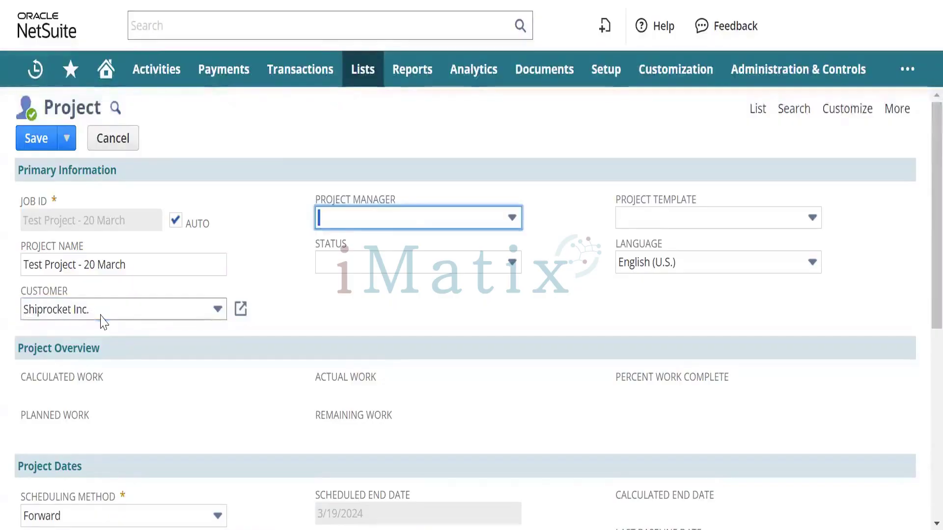
Step: Check the choices offered for the project's Project Manager and Status fields
click(416, 217)
click(400, 310)
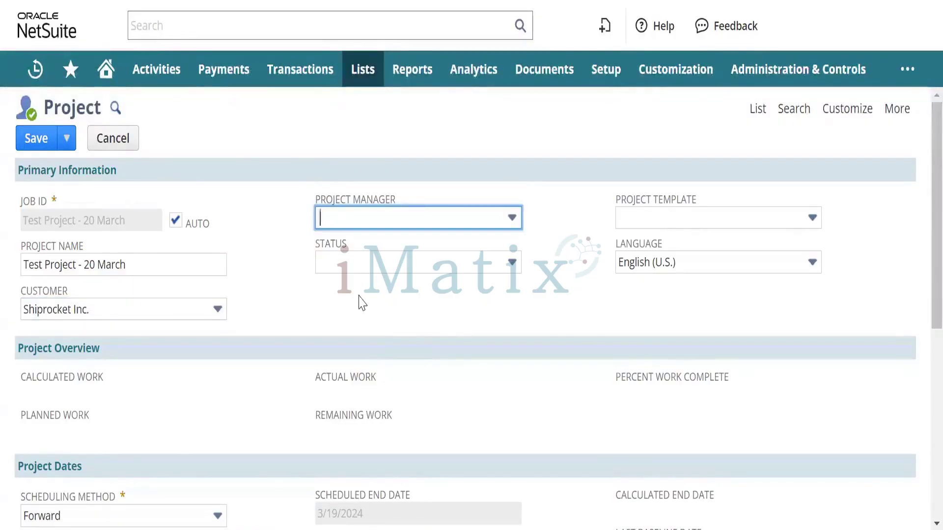
scroll(362, 303, down, 3)
scroll(400, 238, up, 2)
click(400, 234)
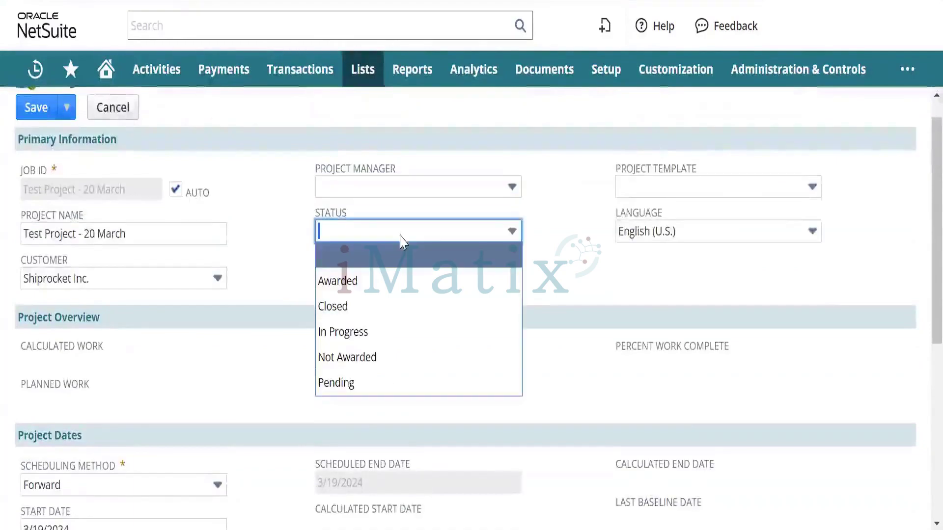
click(404, 187)
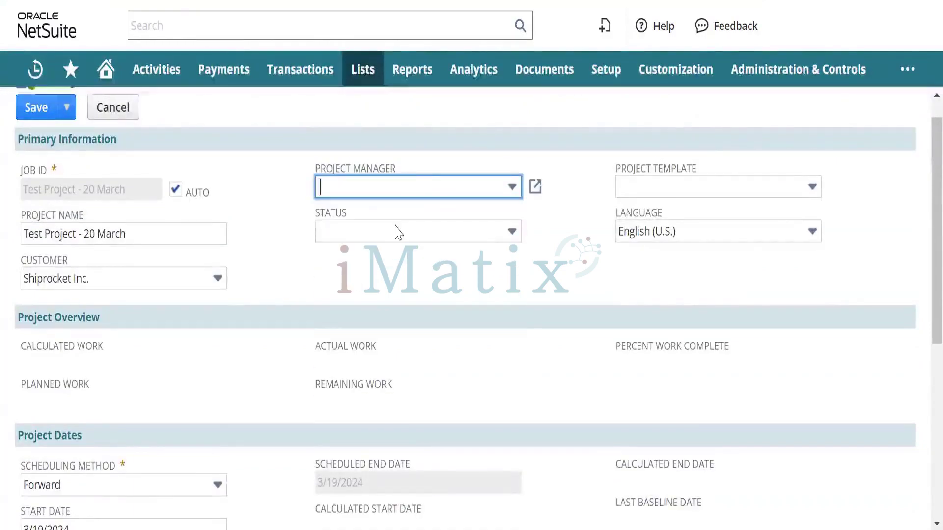
click(396, 230)
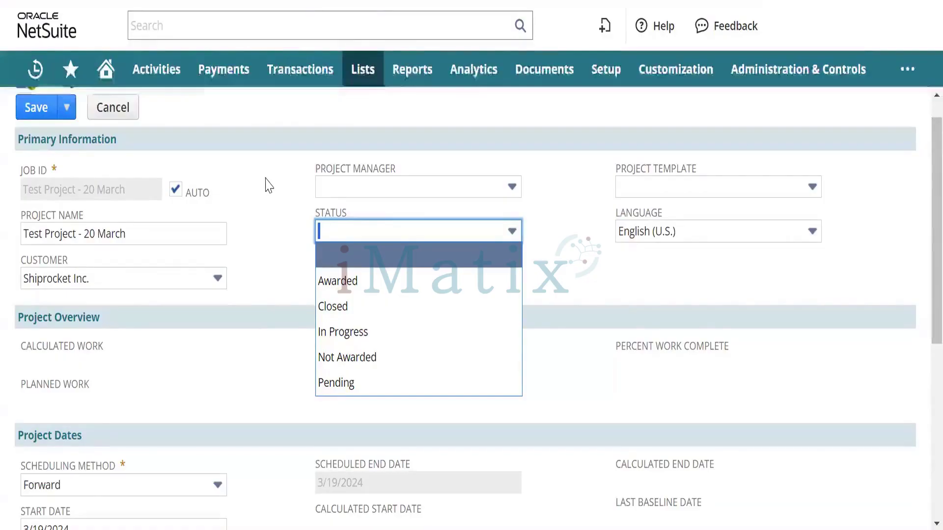
mouse_move(363, 76)
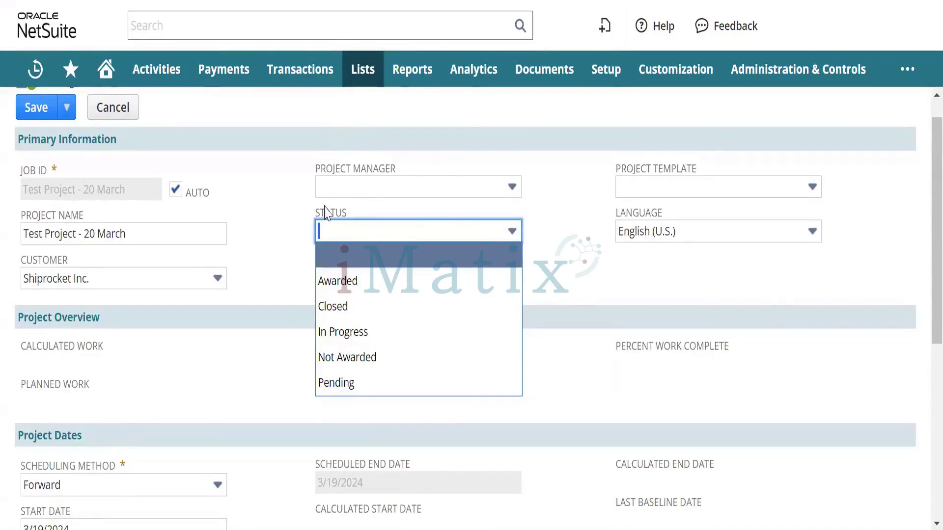
Step: Read the field help for Project Manager and close it
click(366, 189)
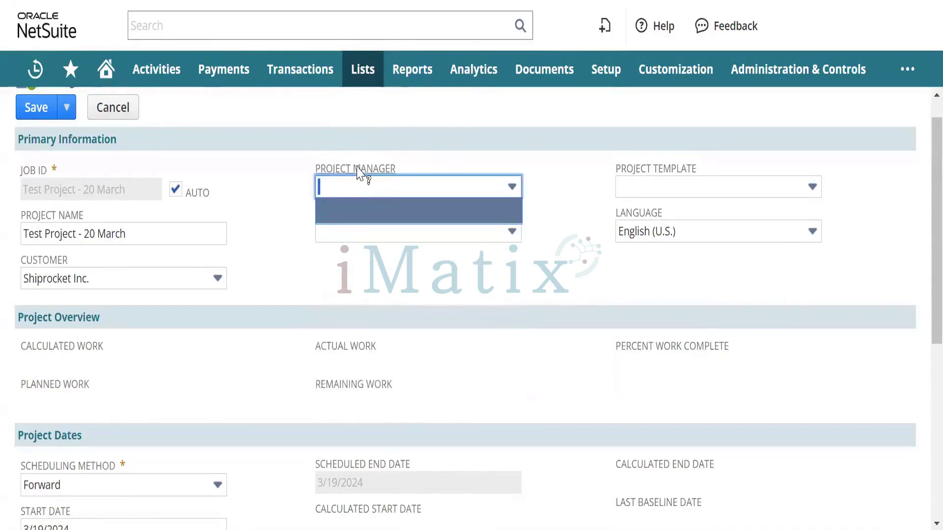
click(357, 168)
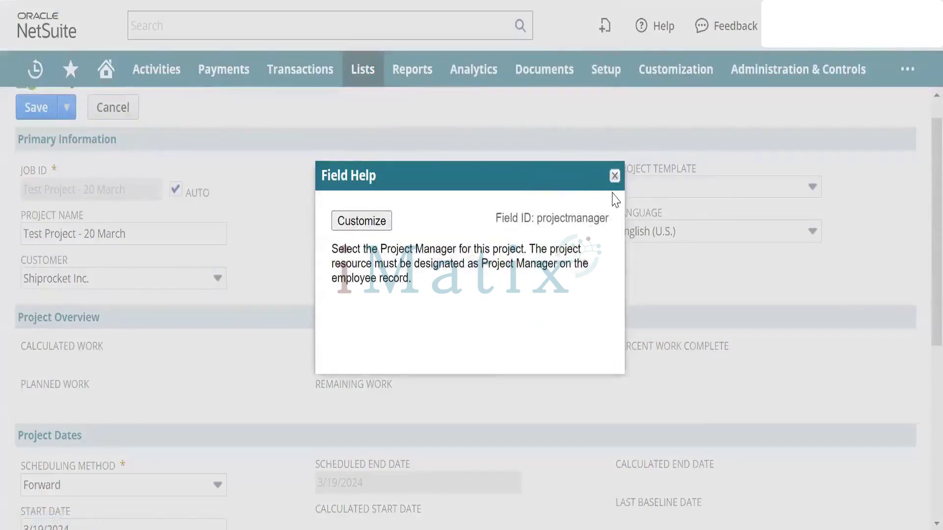
click(614, 177)
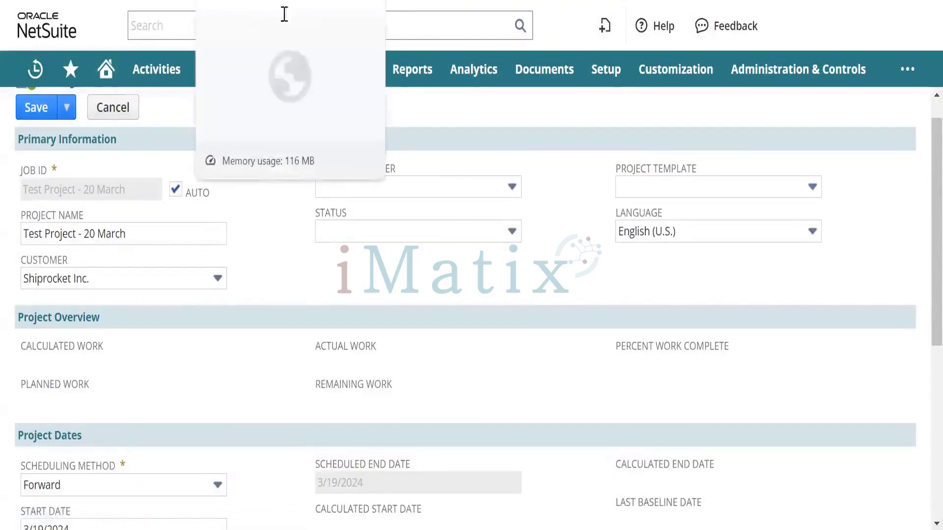
Step: From the NetSuite home page, search for demo employee and open the Demo Employee record for editing
click(284, 1)
click(207, 29)
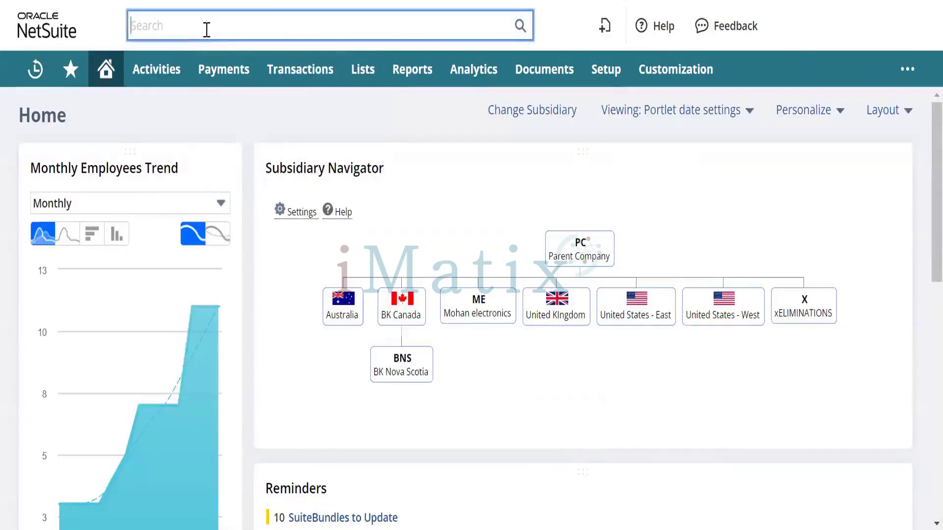
text(demo)
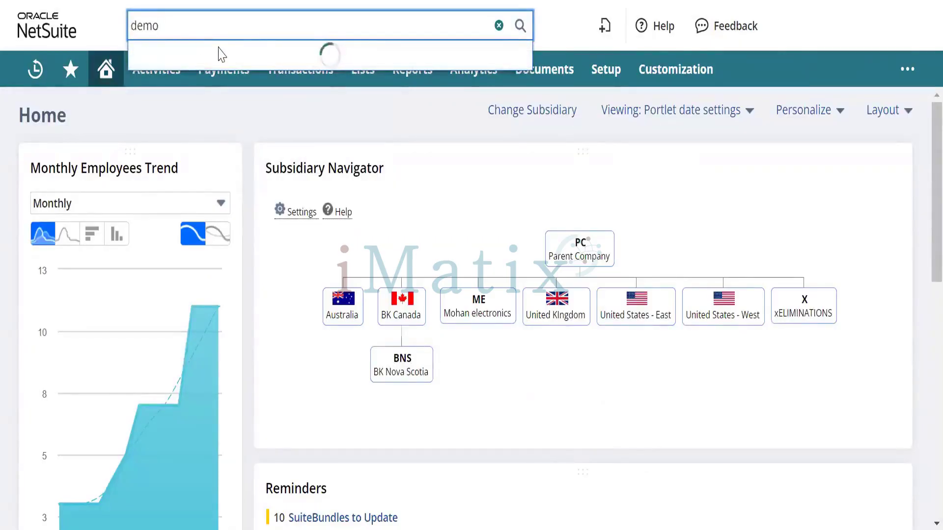
text( w)
key(BackSpace)
text(e)
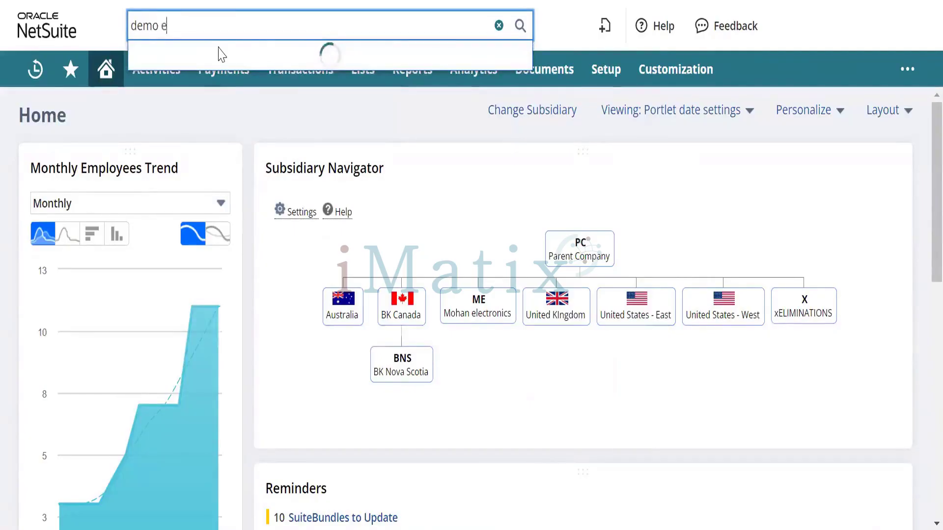
text(mployee)
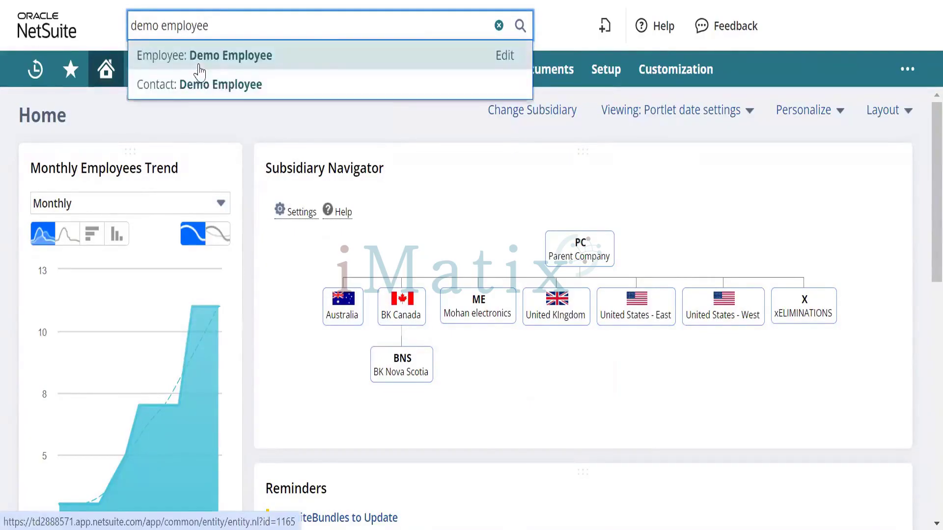
click(503, 57)
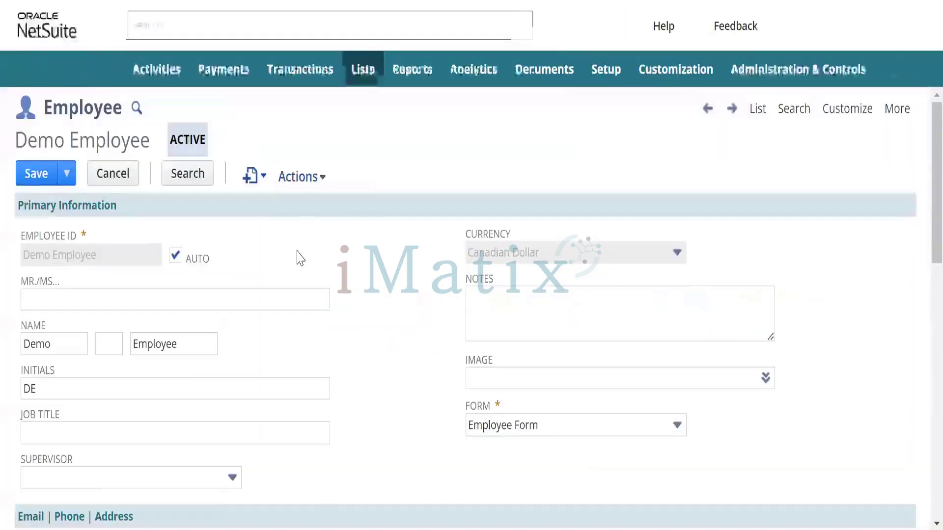
Step: Show the Demo Employee's Human Resources details and search the page for the word project
scroll(369, 427, down, 10)
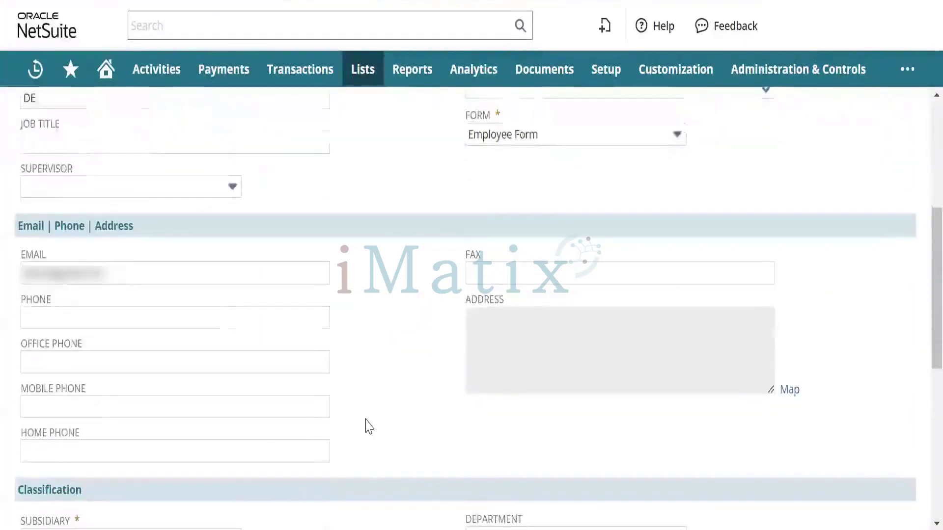
scroll(366, 427, down, 4)
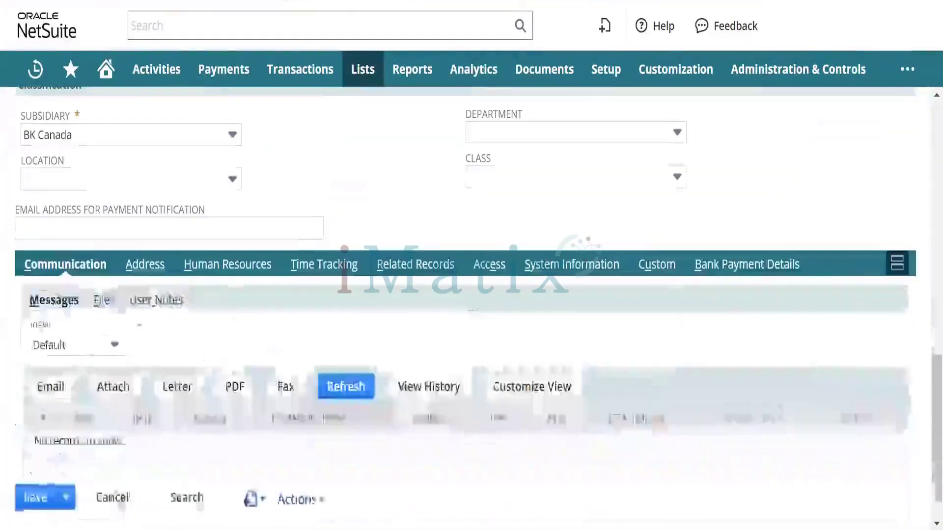
click(152, 266)
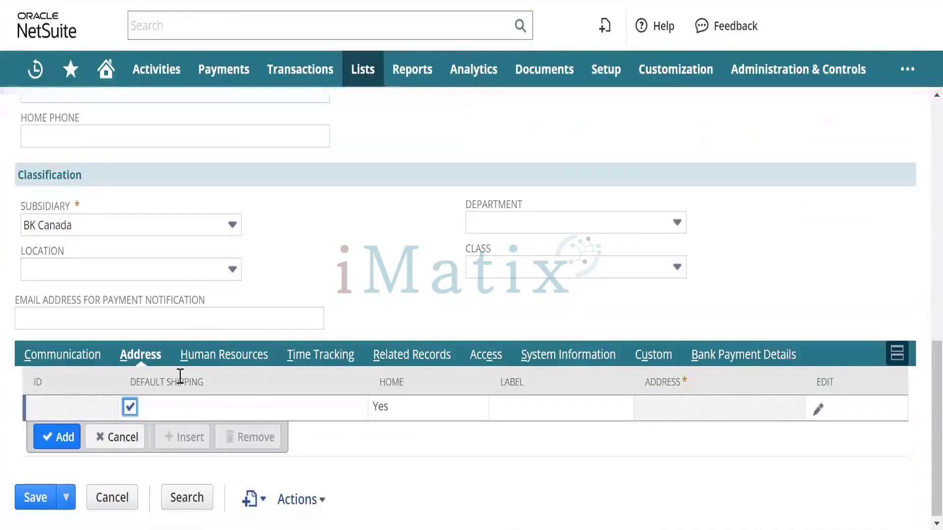
click(233, 364)
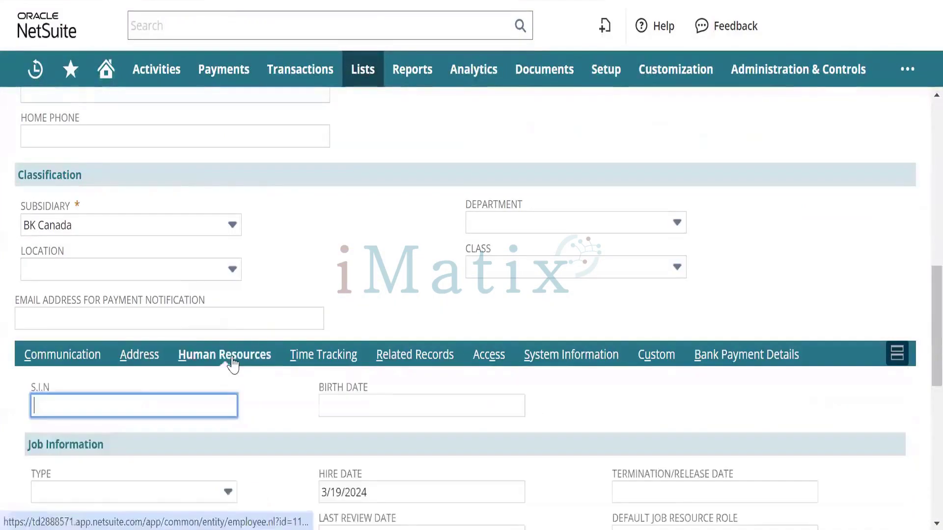
scroll(294, 328, down, 3)
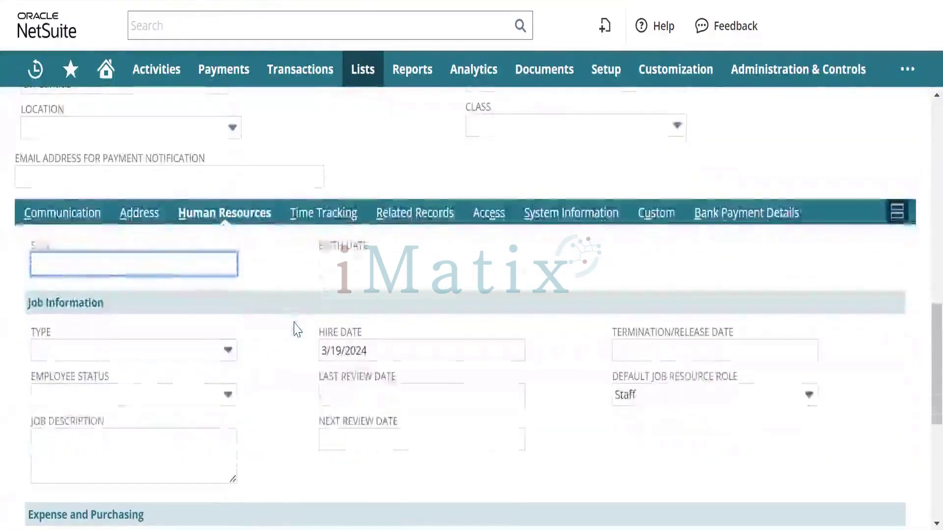
scroll(297, 329, down, 2)
scroll(296, 329, down, 1)
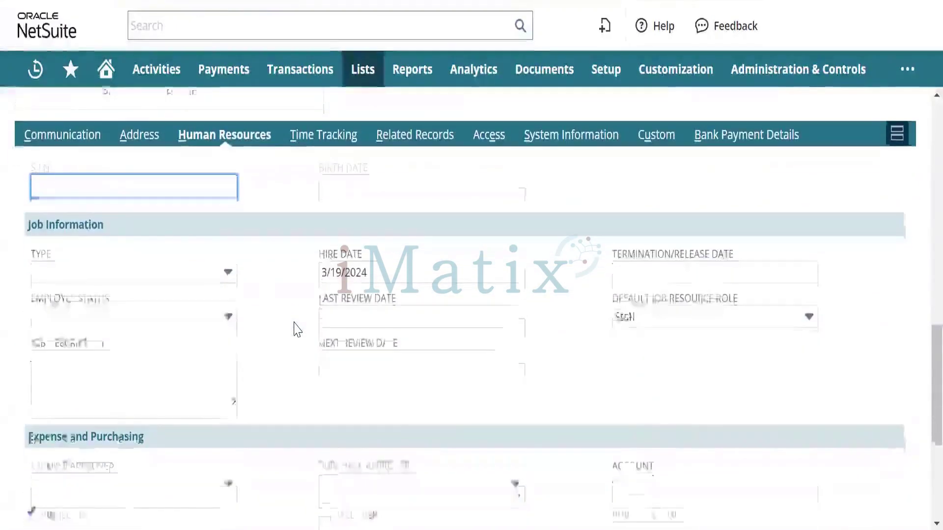
scroll(287, 331, down, 5)
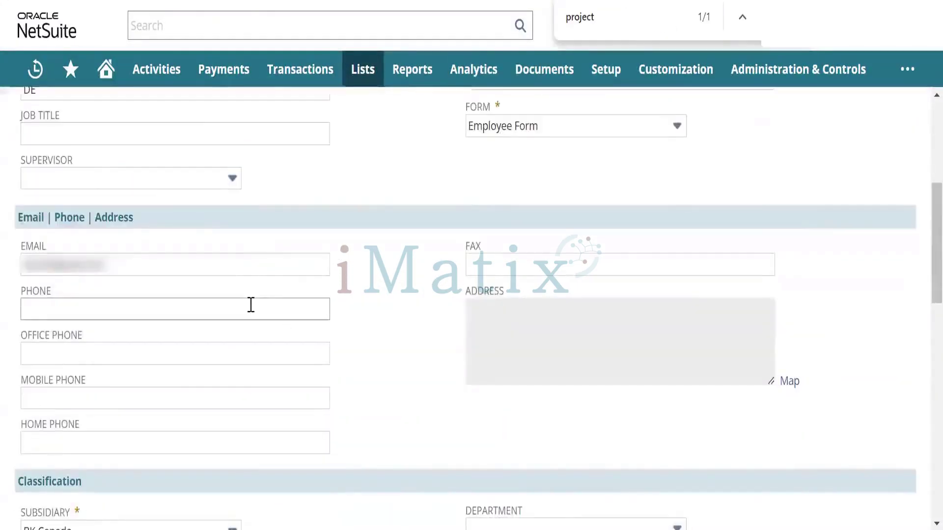
Step: Look through the Demo Employee record's name, contact, classification and Human Resources fields for project manager settings
scroll(251, 305, down, 1)
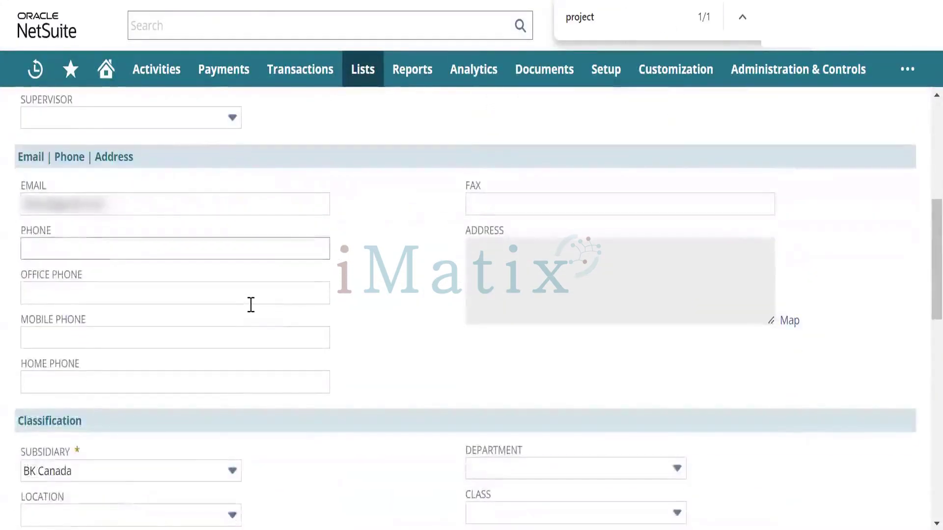
scroll(251, 312, down, 3)
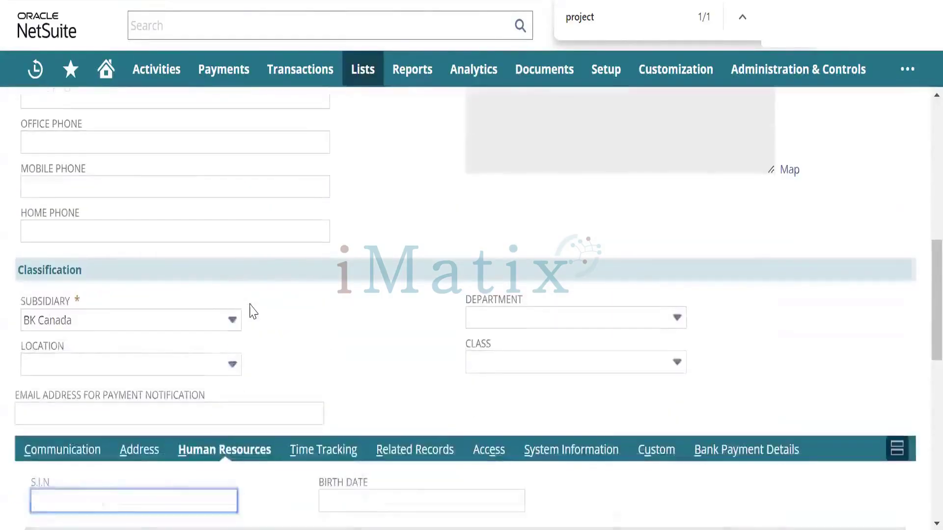
scroll(251, 312, down, 4)
scroll(251, 310, down, 2)
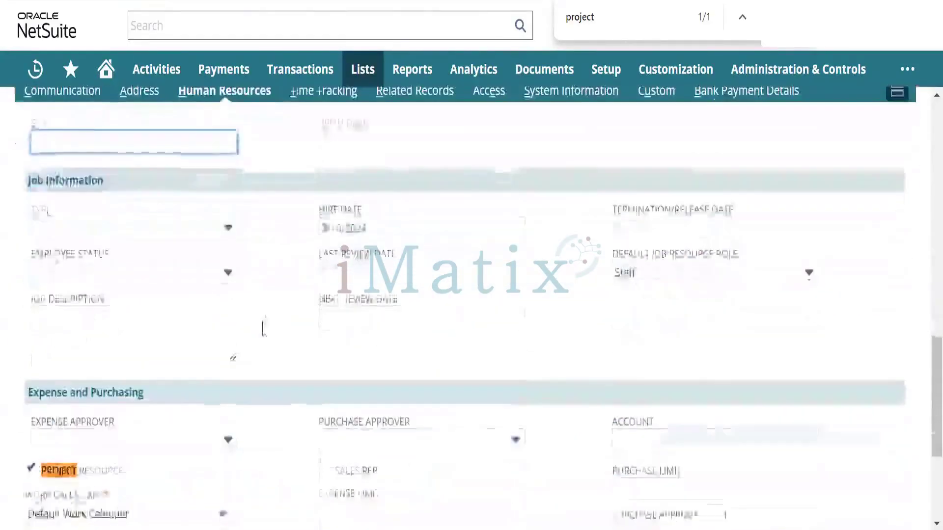
scroll(270, 322, up, 10)
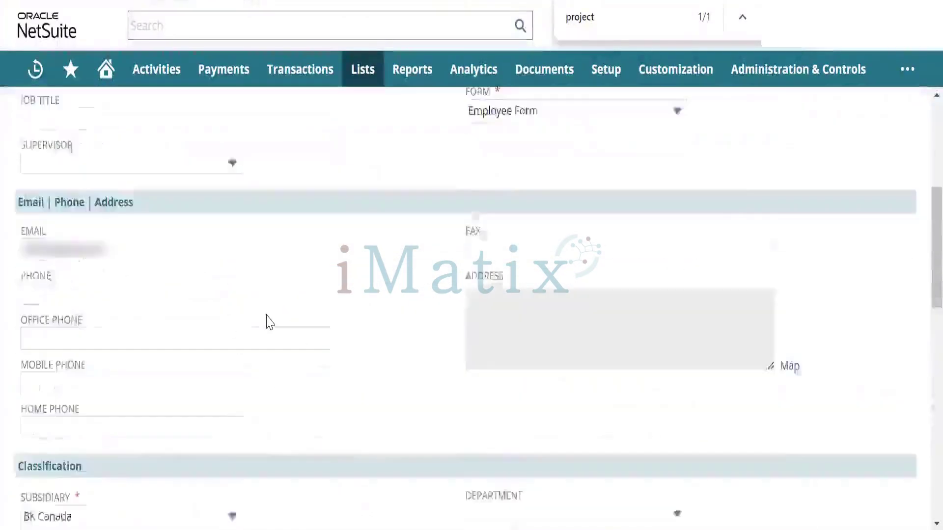
scroll(152, 253, up, 1)
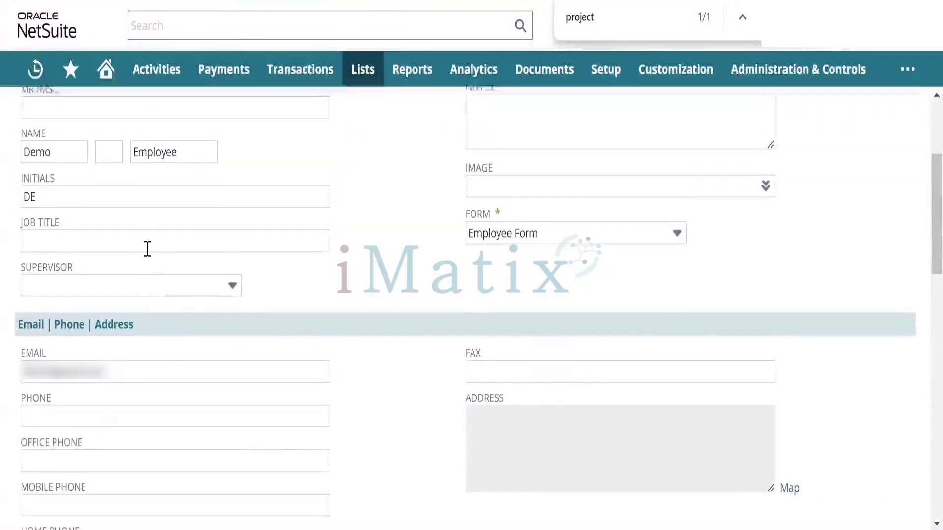
click(147, 248)
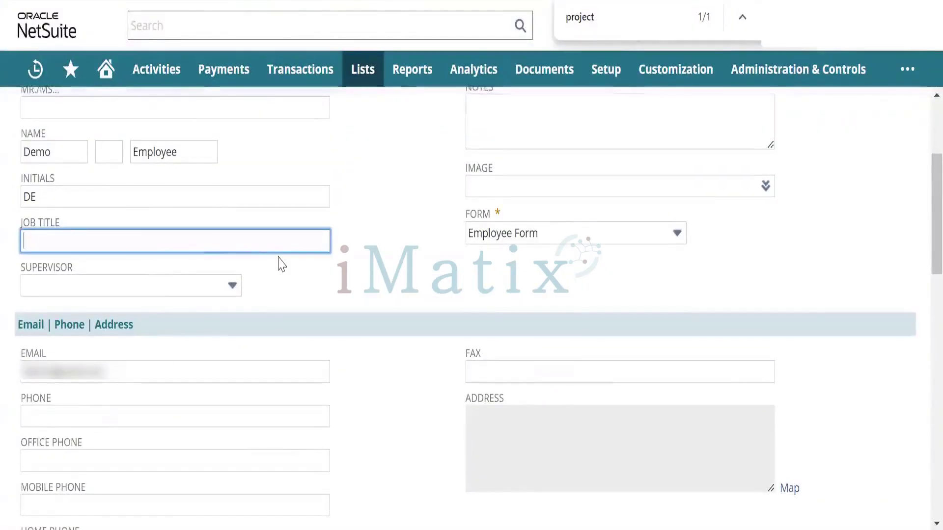
scroll(282, 264, up, 4)
scroll(281, 263, down, 10)
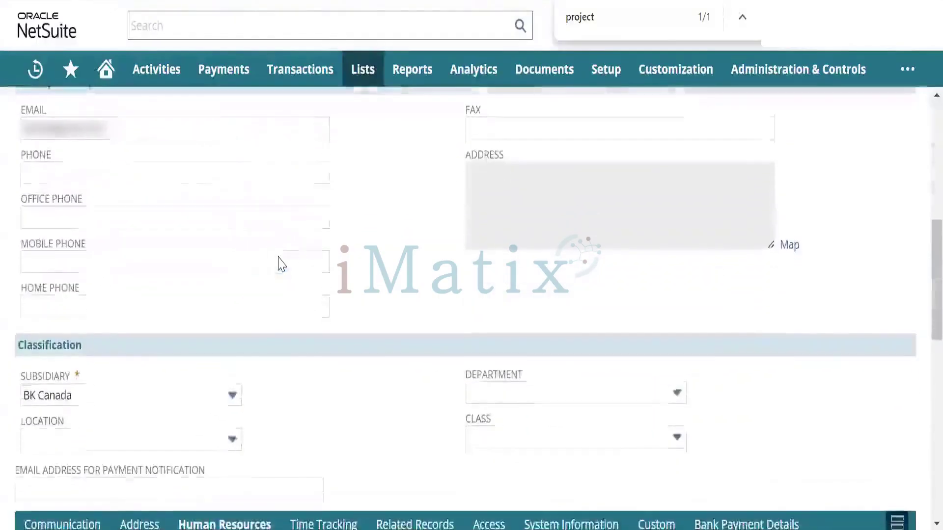
scroll(281, 263, down, 3)
scroll(281, 263, up, 2)
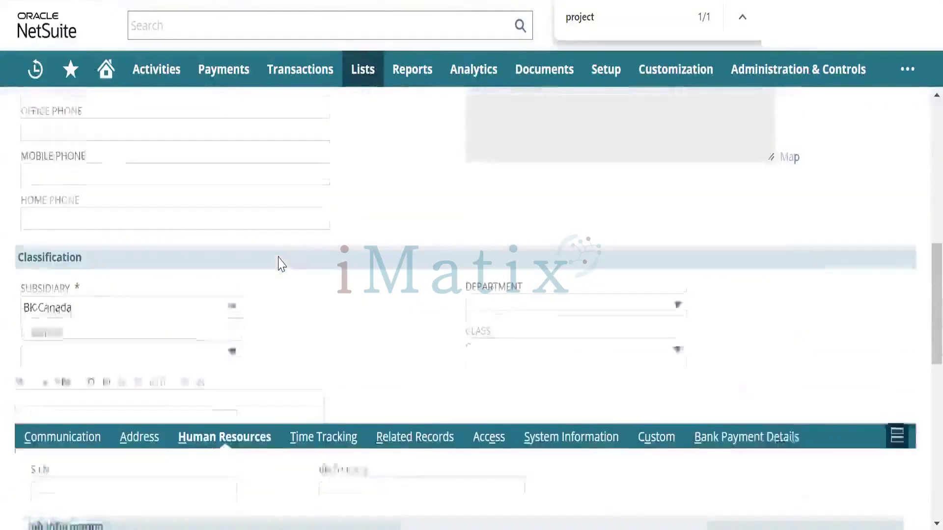
Step: Set the Demo Employee's Default Job Resource Role to Project Manager in the Human Resources job information
scroll(280, 263, down, 4)
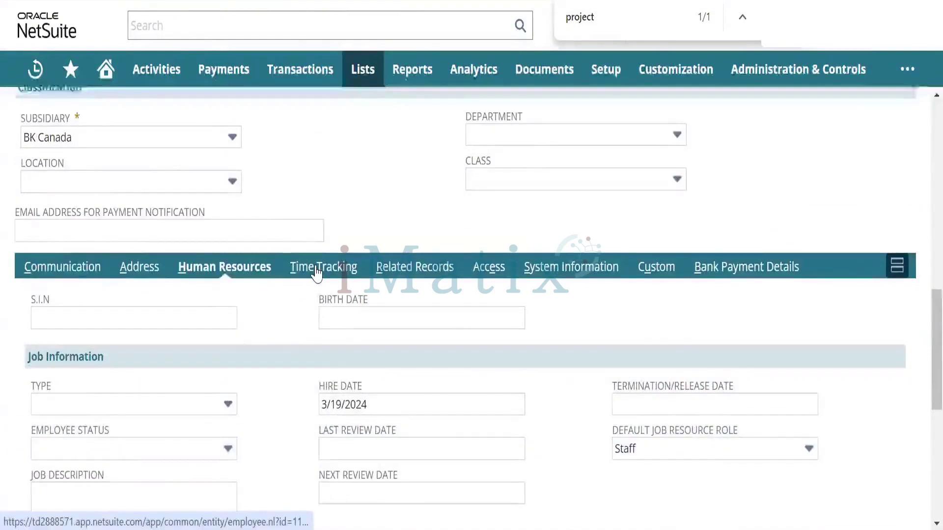
scroll(314, 270, down, 1)
scroll(317, 273, down, 2)
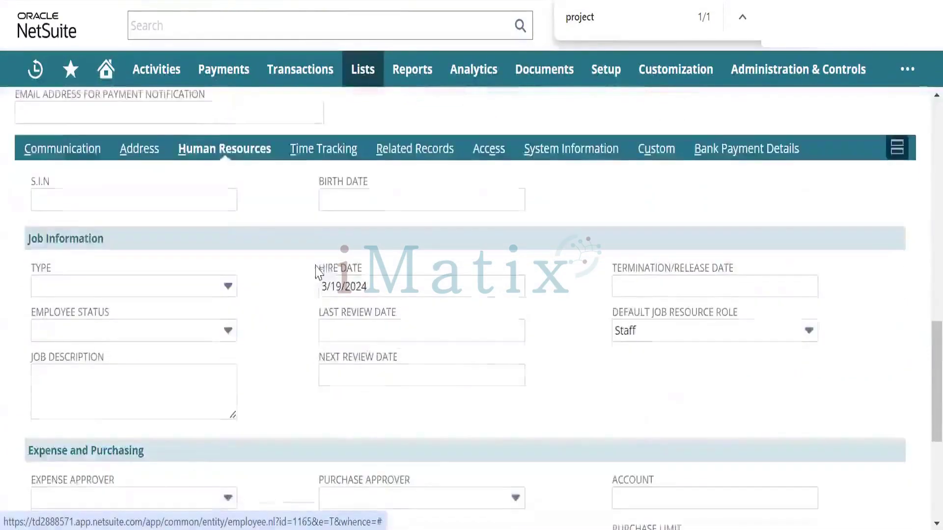
click(669, 330)
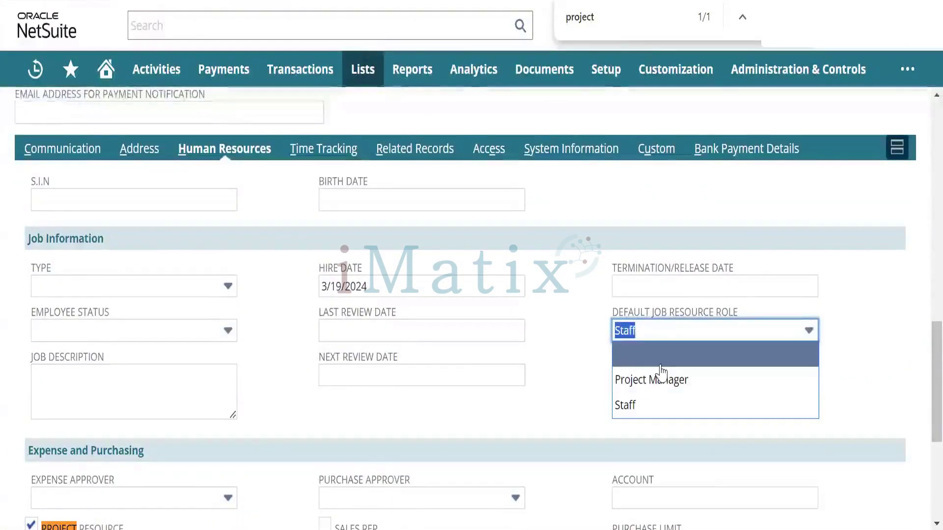
click(672, 385)
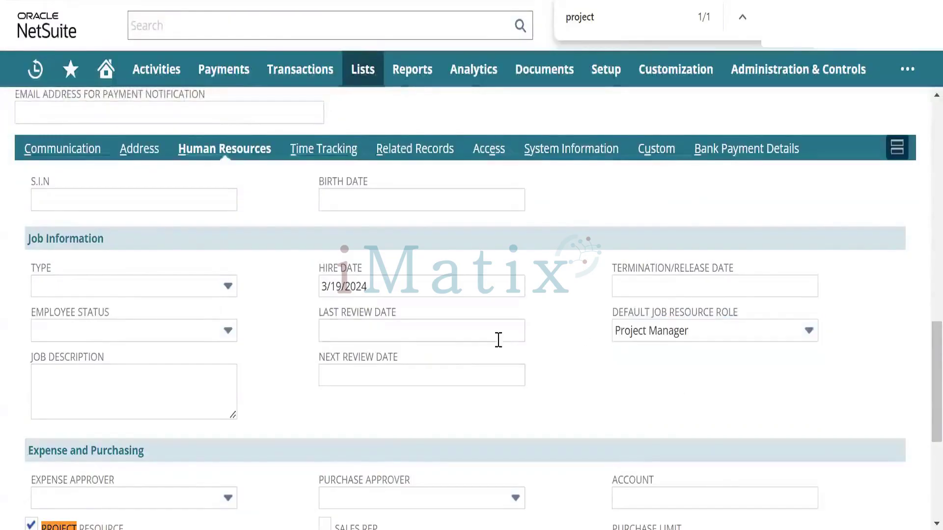
scroll(266, 270, up, 10)
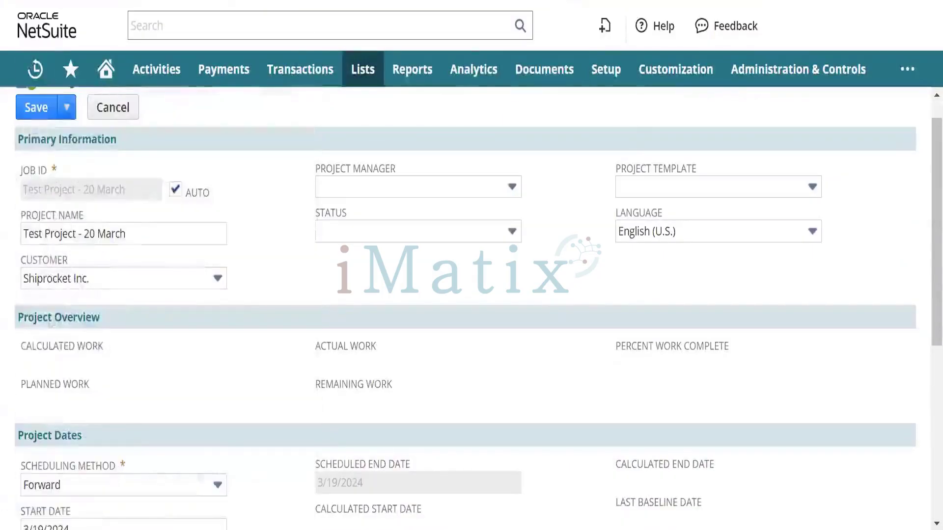
Step: Reload the project form and enter Test Project - 20 March as the project name with Shiprocket Inc. as customer
key(F5)
click(535, 124)
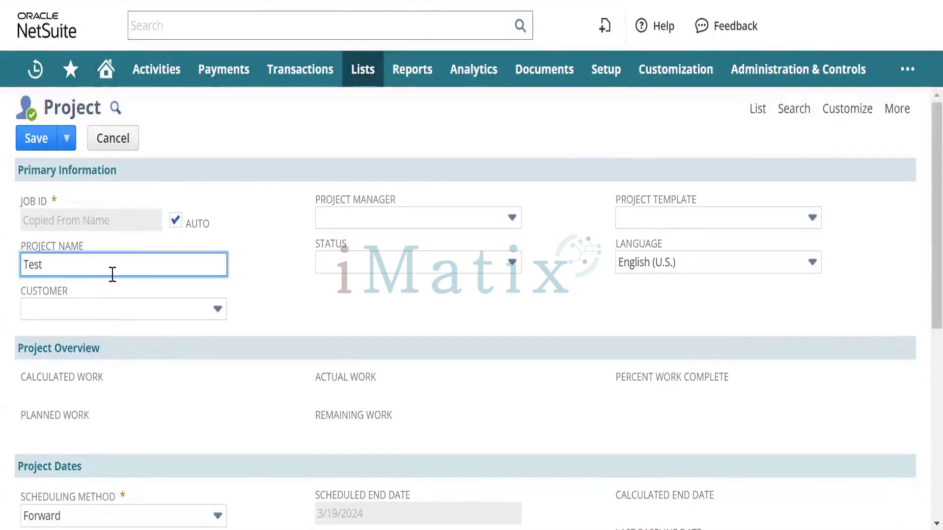
text(oje)
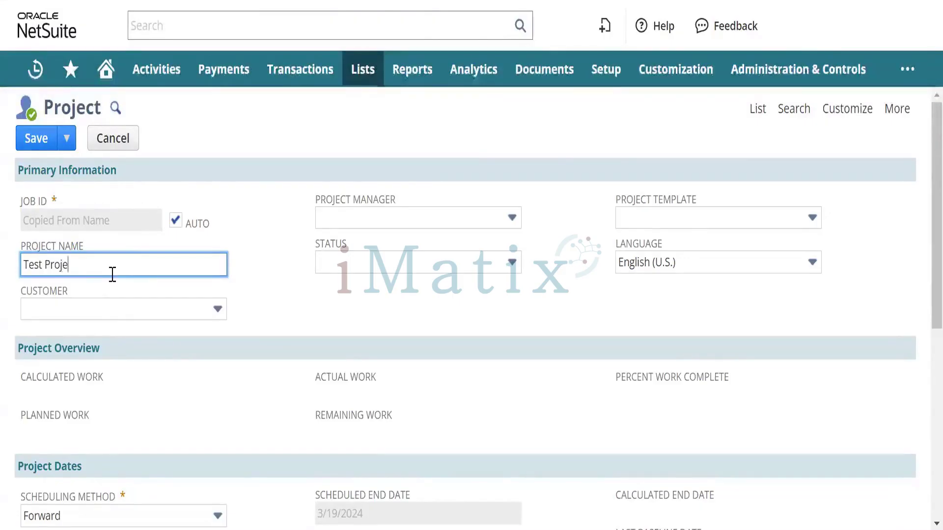
text(ct - 2)
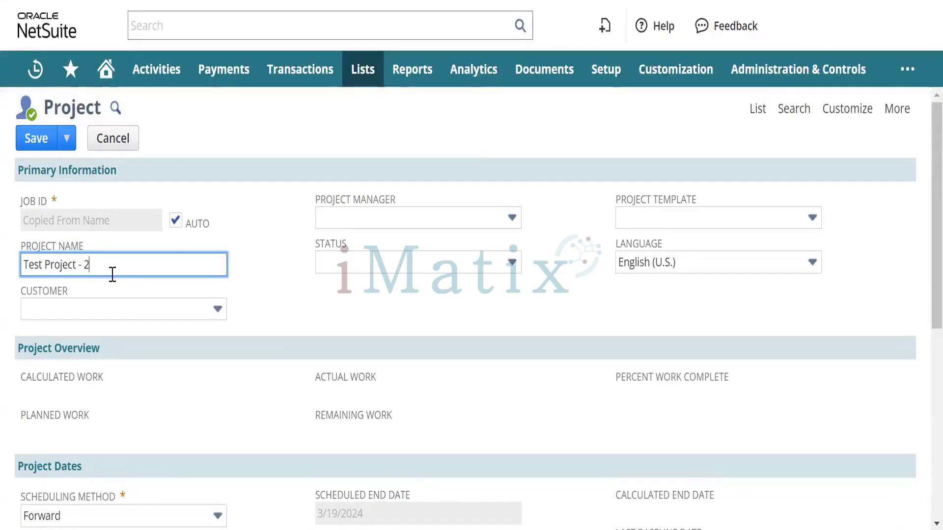
text(0 )
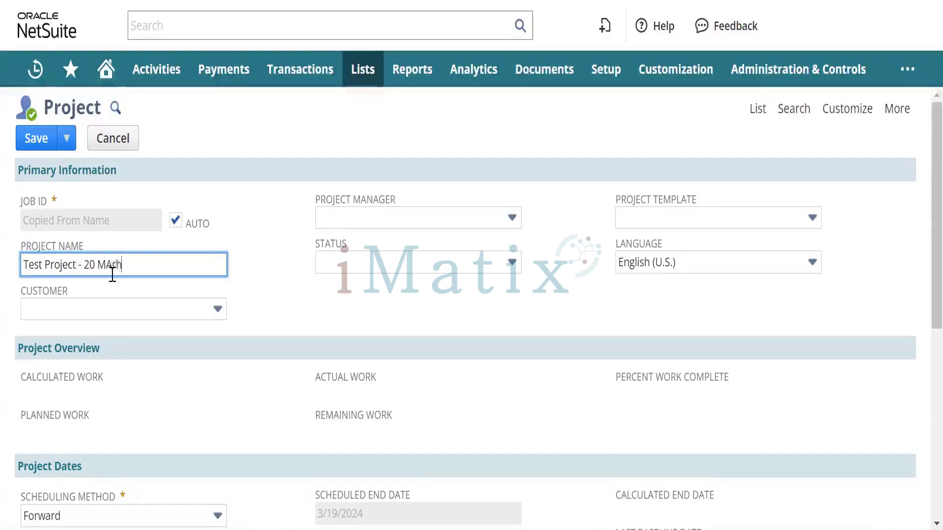
text(MArh)
key(BackSpace)
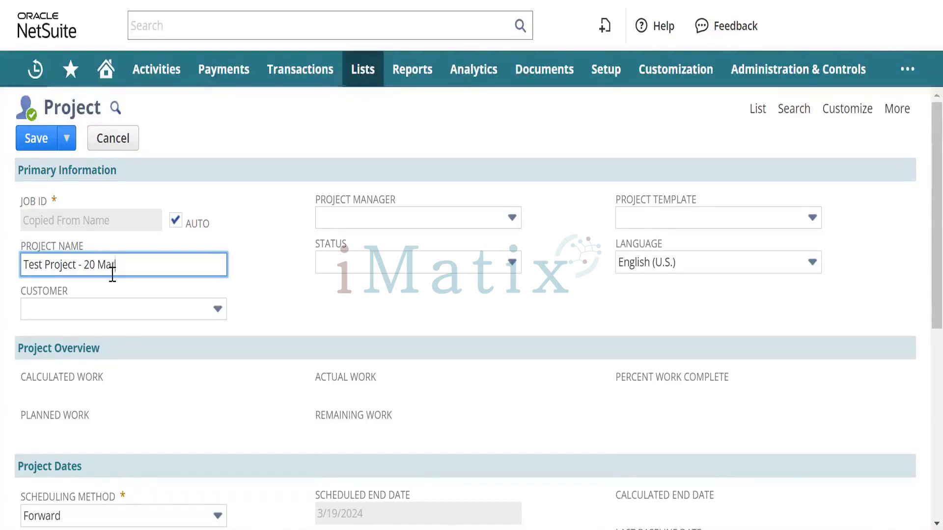
key(Tab)
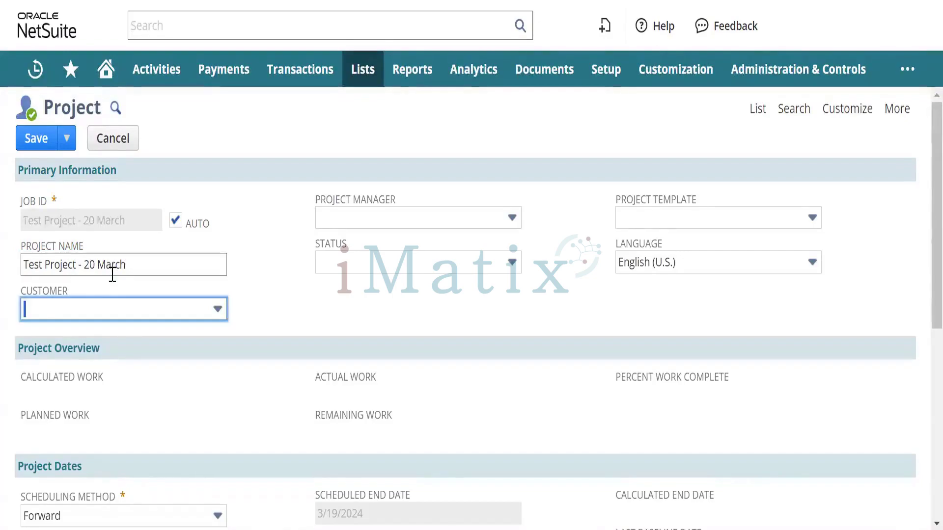
text(s)
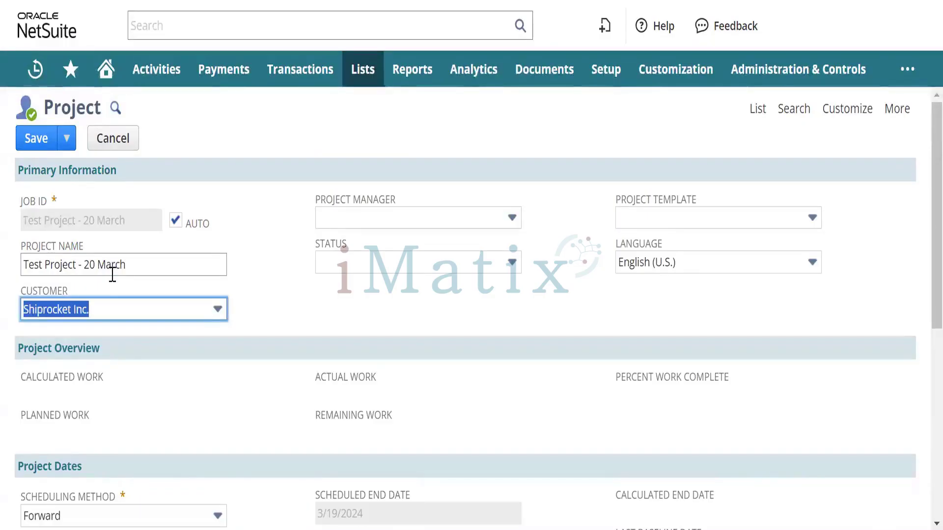
key(Tab)
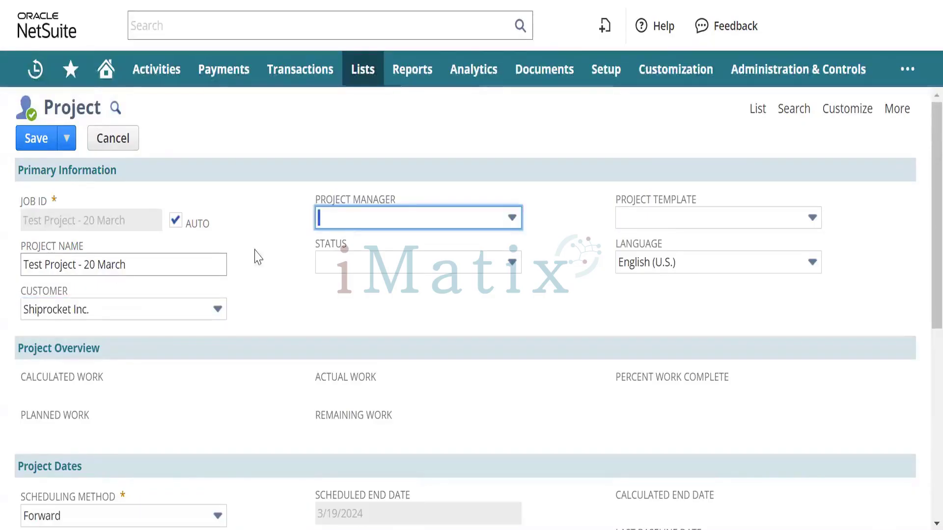
Step: Check which employees are offered as Project Manager on the reloaded project form
click(425, 219)
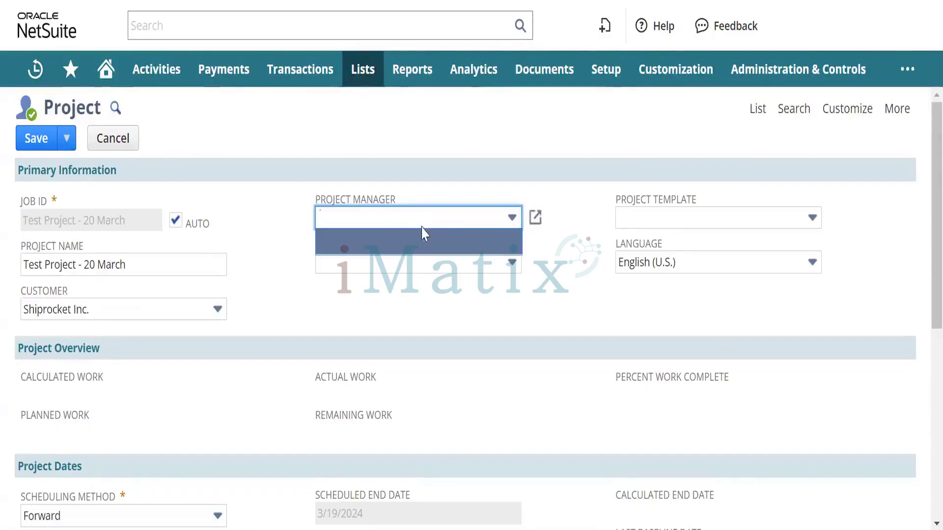
click(421, 227)
click(512, 220)
click(511, 219)
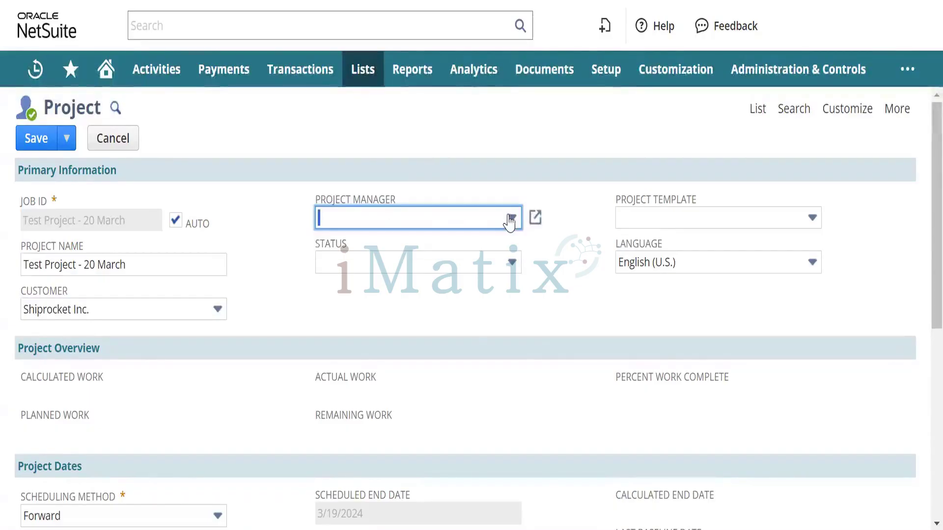
click(486, 218)
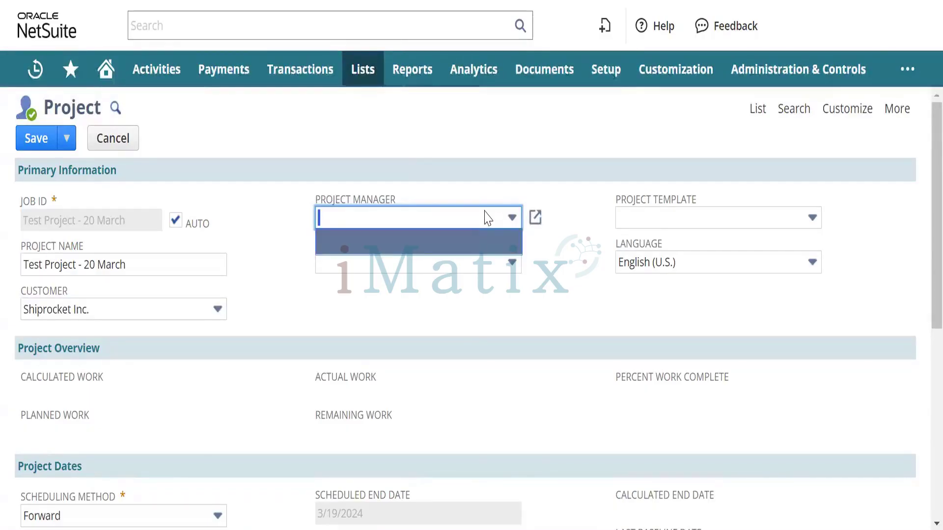
Step: Choose Awarded as the status of Test Project - 20 March
click(358, 265)
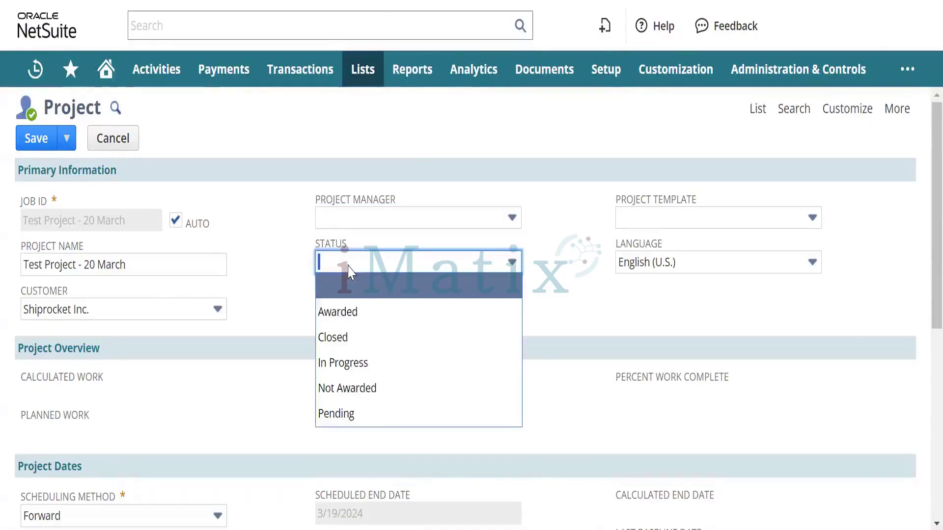
click(350, 312)
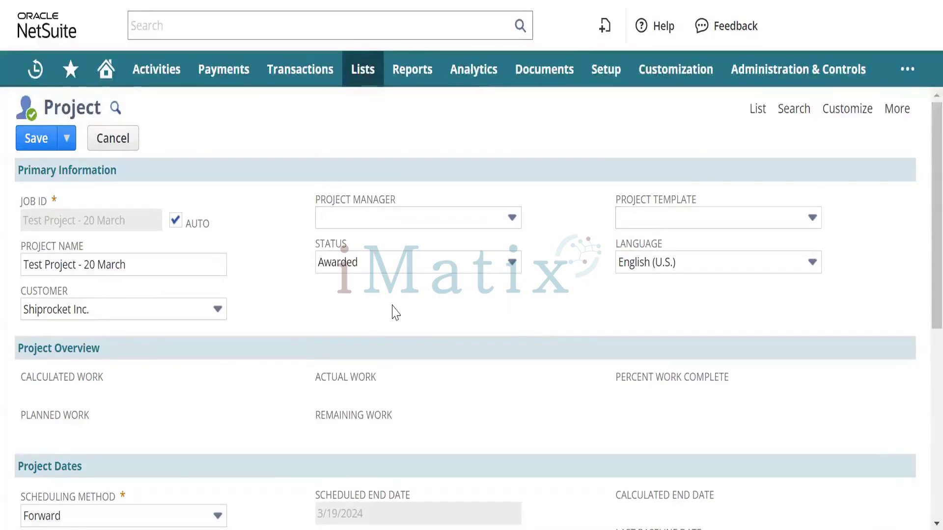
scroll(392, 312, down, 2)
scroll(391, 312, up, 2)
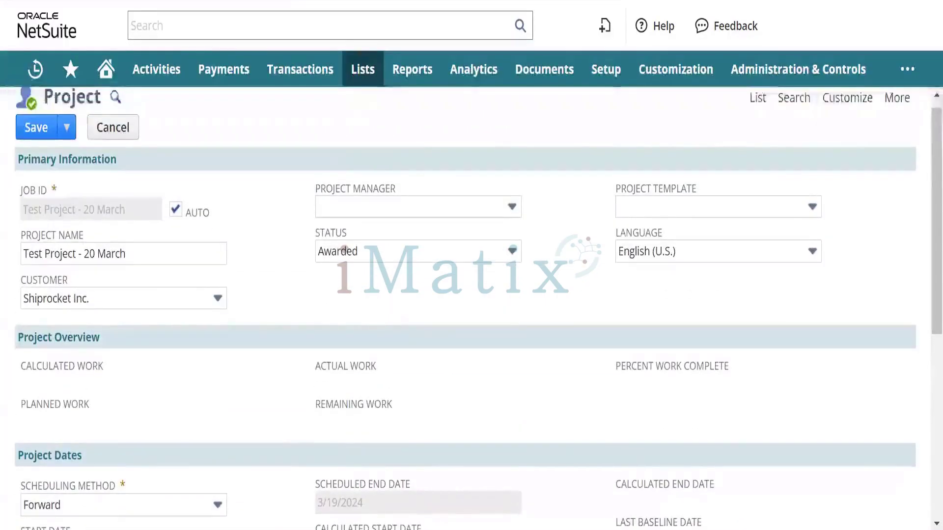
Step: Switch from the project form to the saved Demo Employee record and look over its details
click(358, 1)
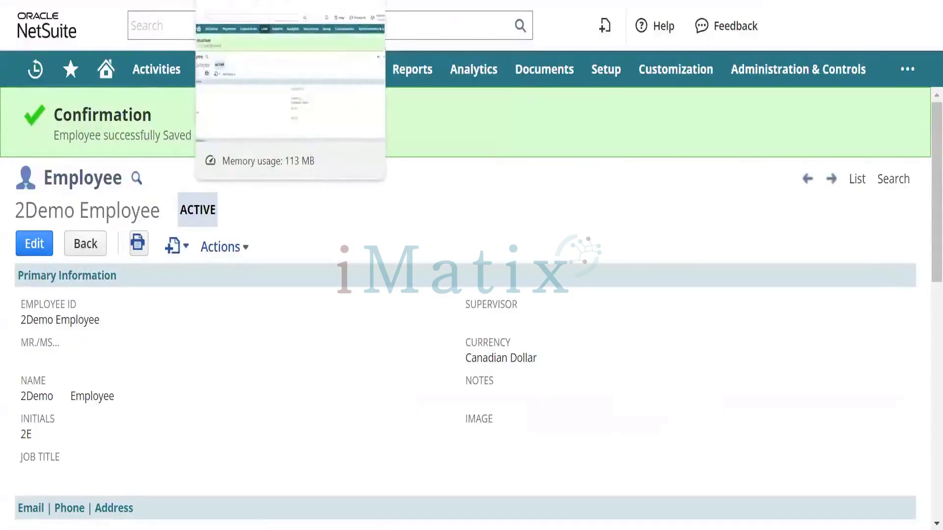
click(279, 1)
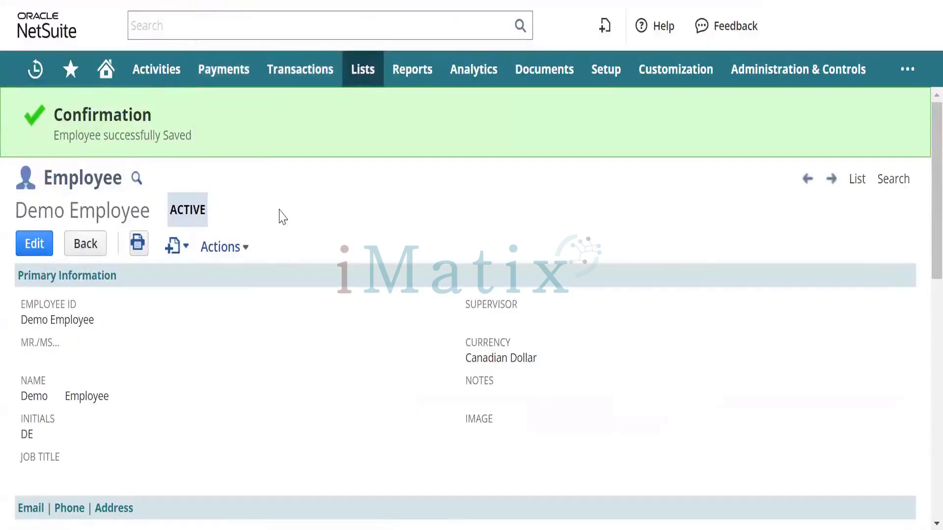
scroll(281, 216, down, 10)
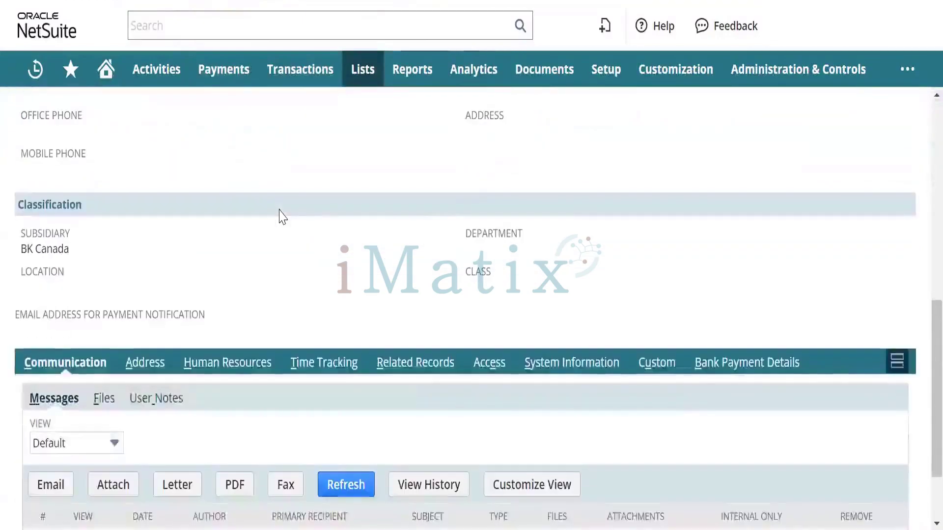
scroll(283, 216, up, 10)
scroll(283, 217, down, 2)
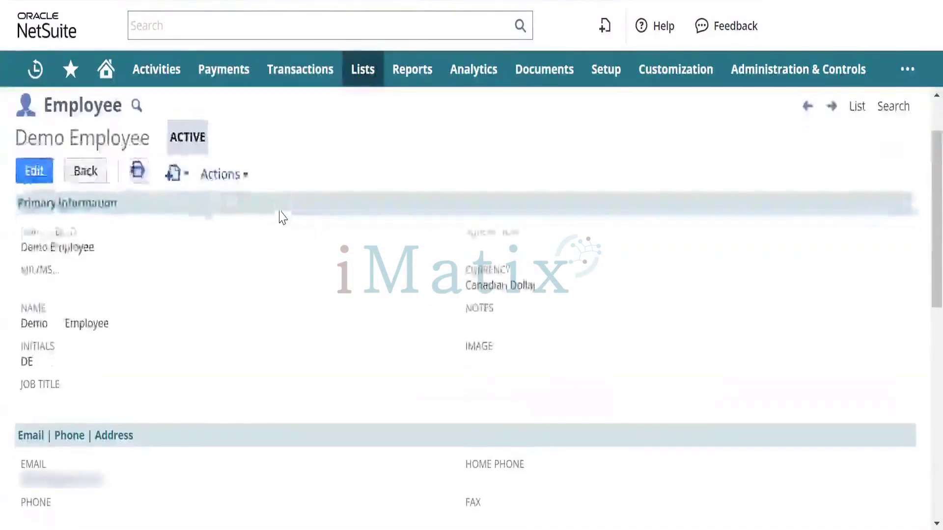
scroll(265, 196, up, 3)
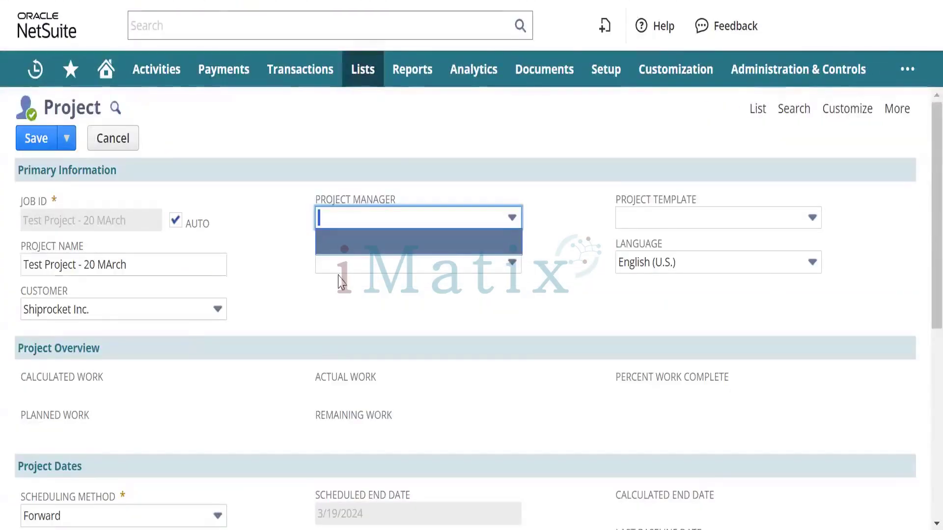
Step: Leave Project Manager empty and set the project's status to Awarded
click(339, 270)
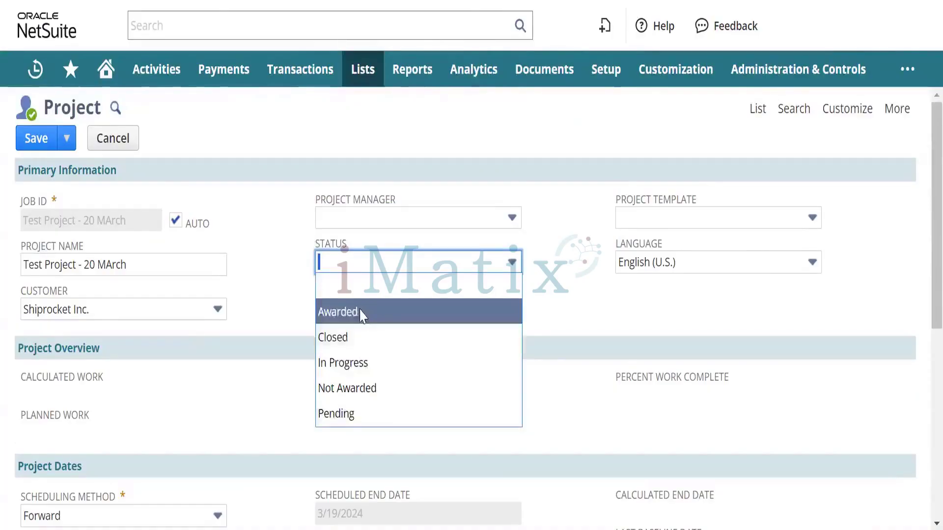
click(362, 314)
click(492, 315)
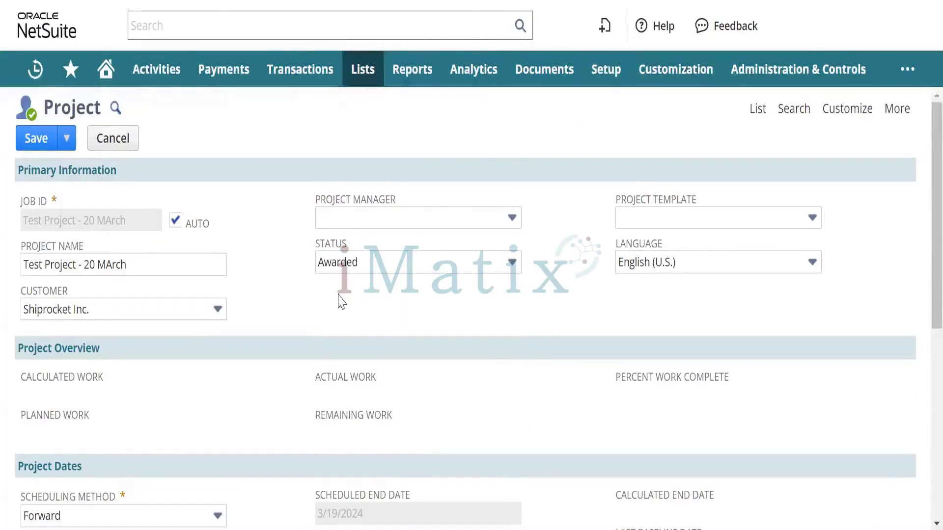
scroll(351, 310, down, 5)
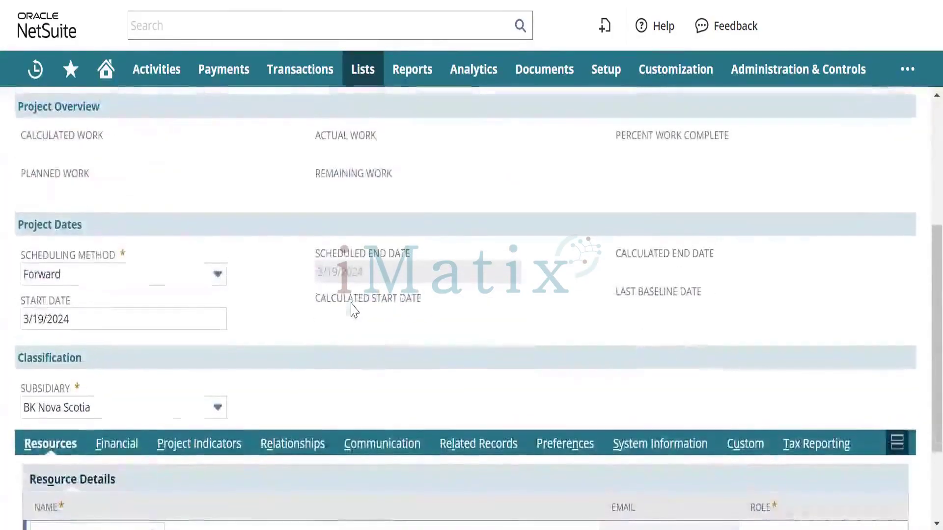
Step: Look over the new project form from its primary information through the project dates, classification and resource details
scroll(259, 254, up, 4)
scroll(258, 255, up, 1)
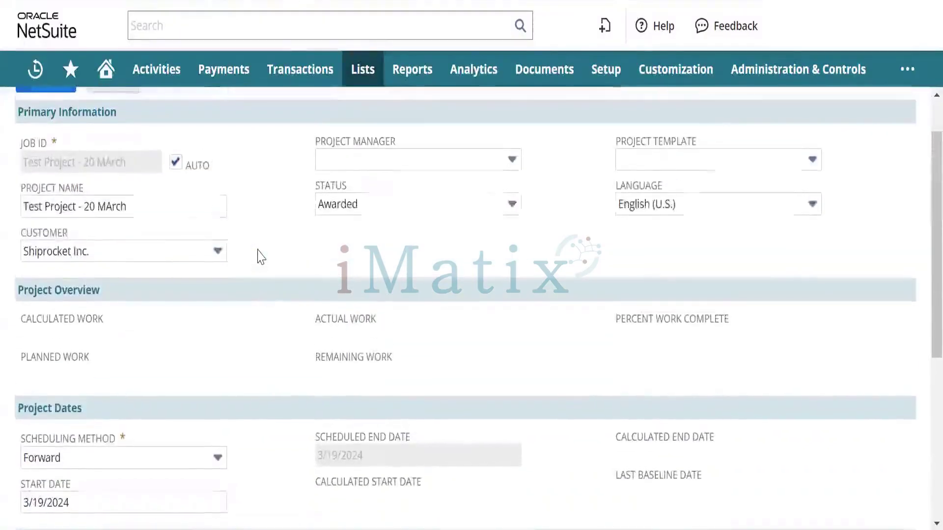
scroll(260, 255, down, 2)
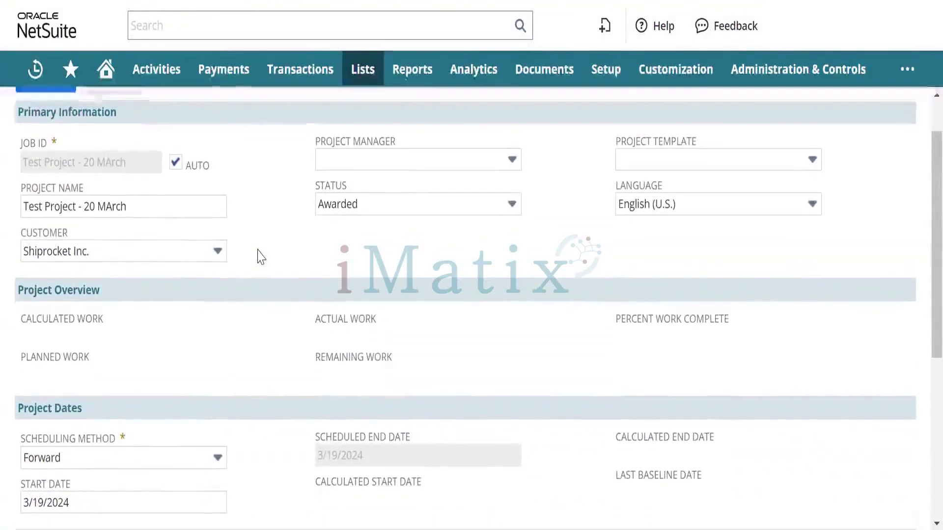
scroll(196, 240, up, 3)
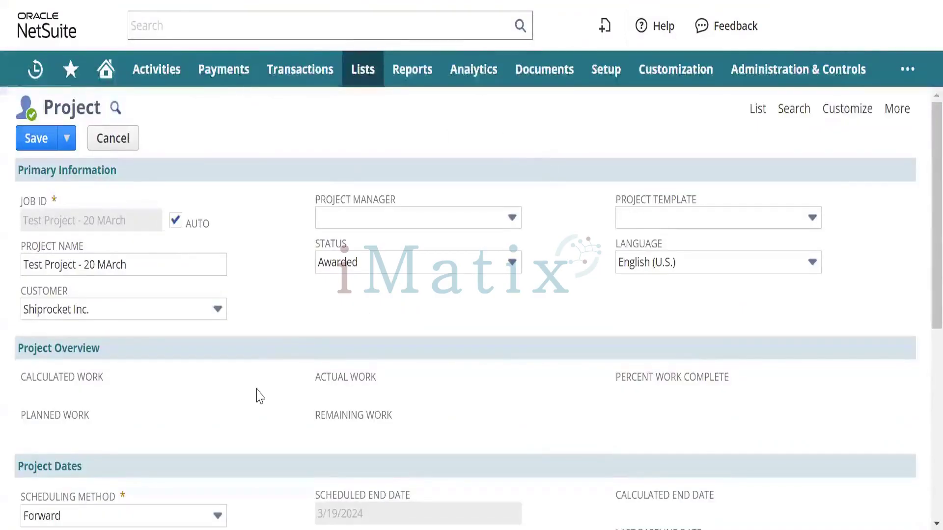
scroll(257, 316, down, 7)
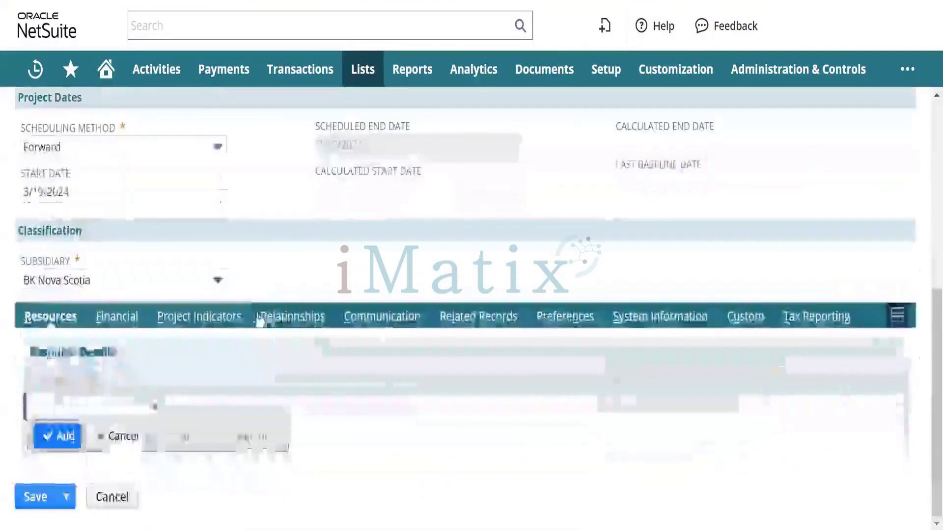
scroll(267, 317, up, 1)
scroll(269, 319, up, 2)
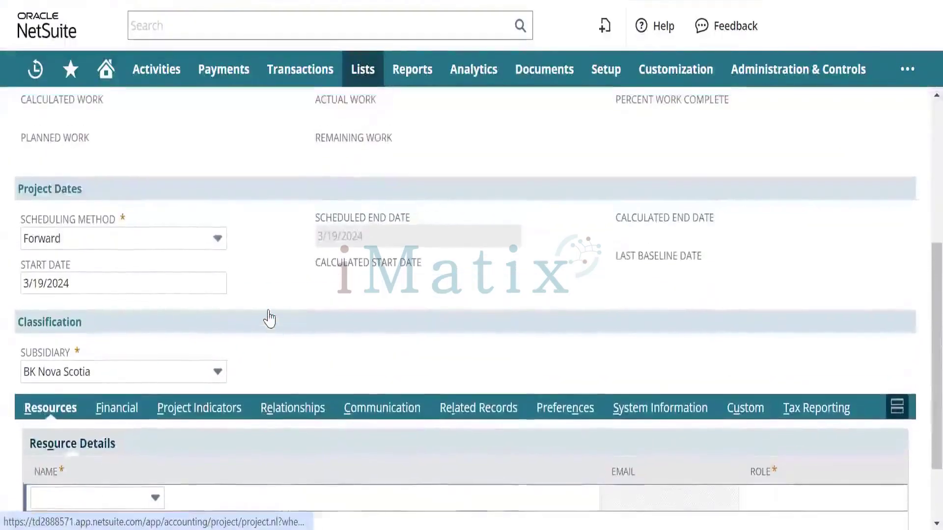
scroll(286, 295, up, 1)
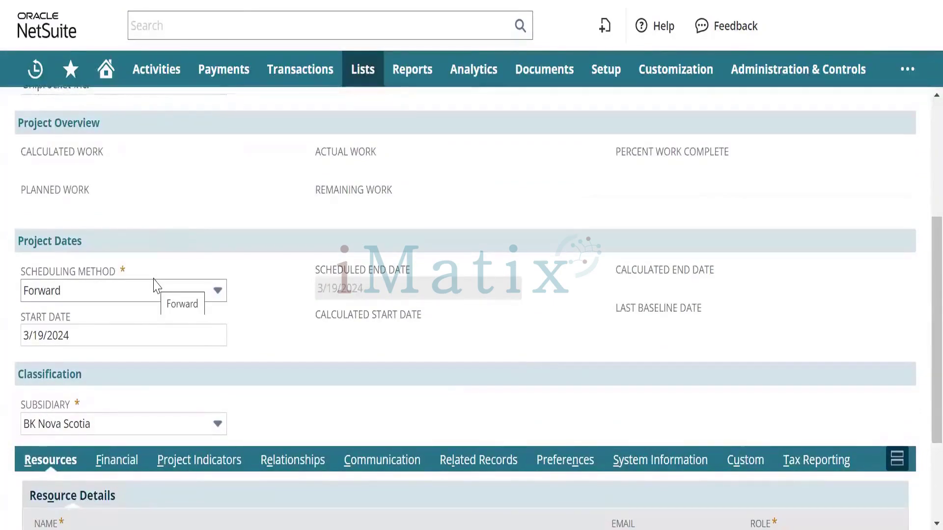
Step: Check the Scheduling Method options and read the field help explaining Forward and Backward scheduling
click(143, 292)
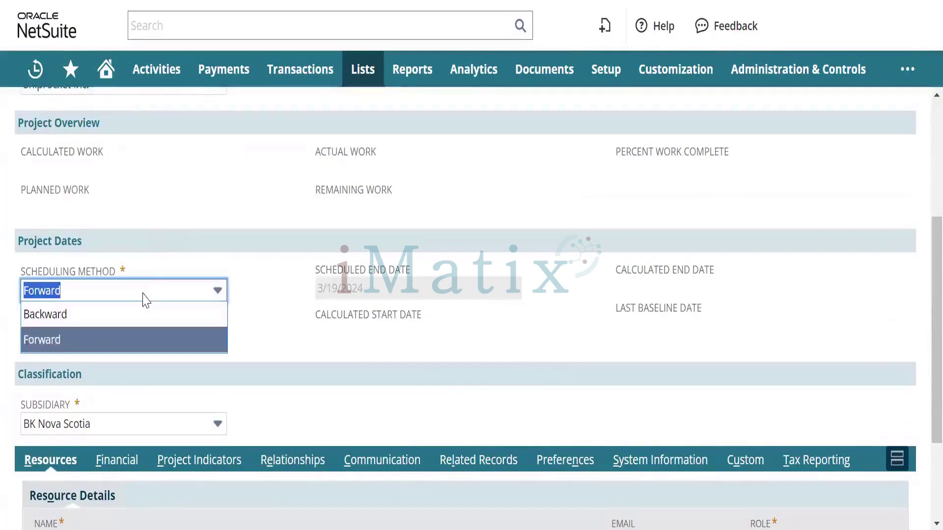
click(143, 294)
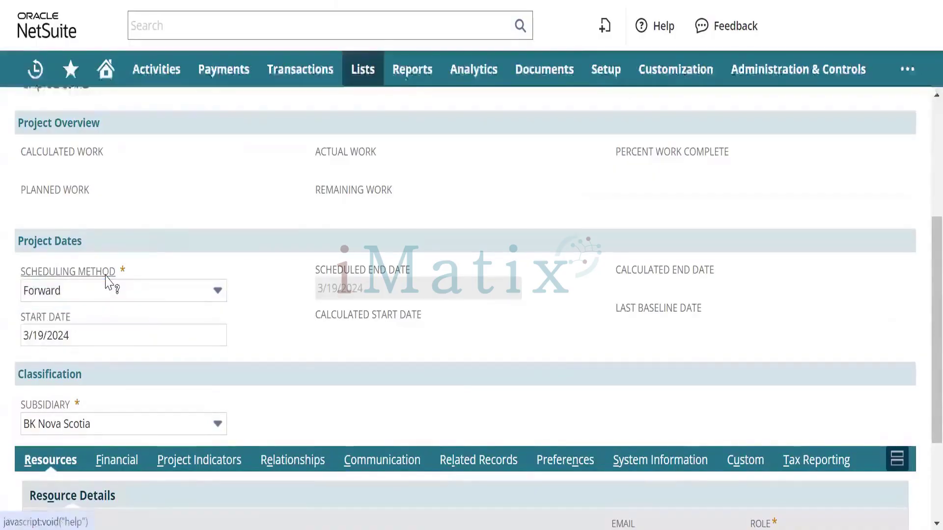
click(104, 273)
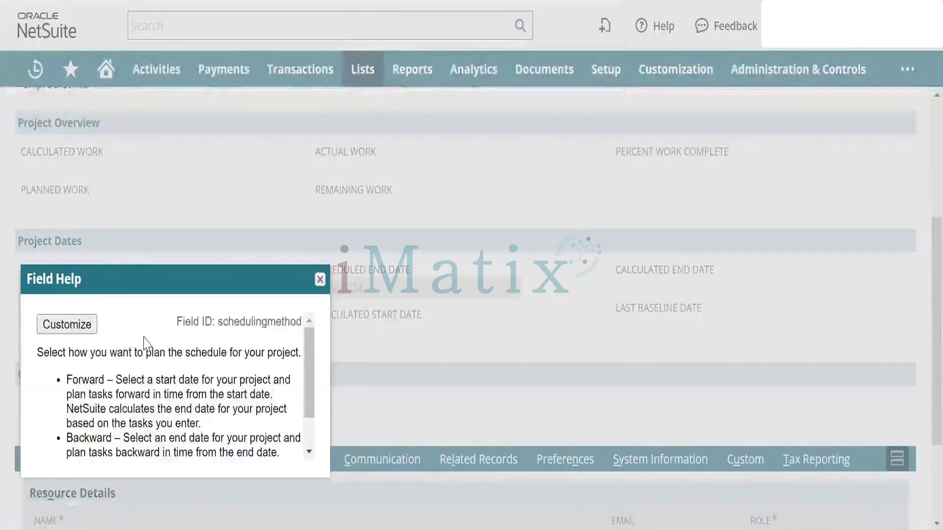
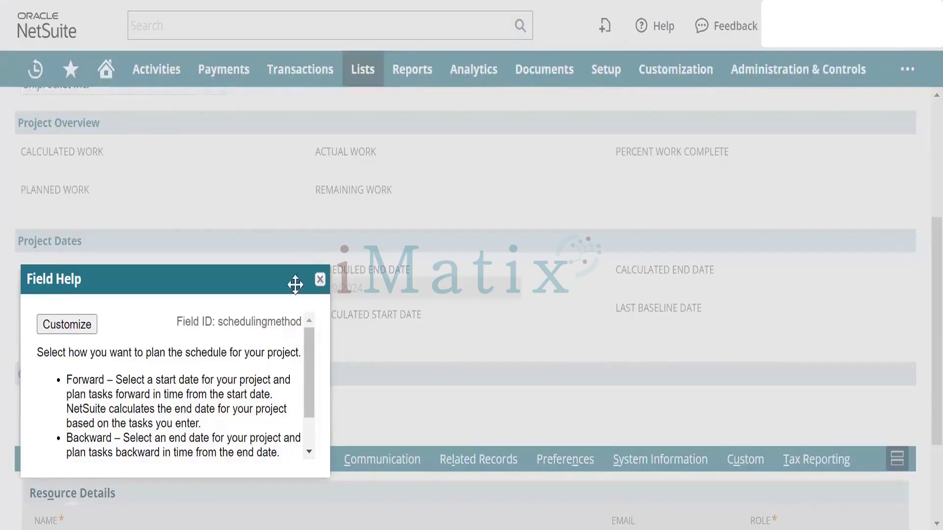
click(320, 280)
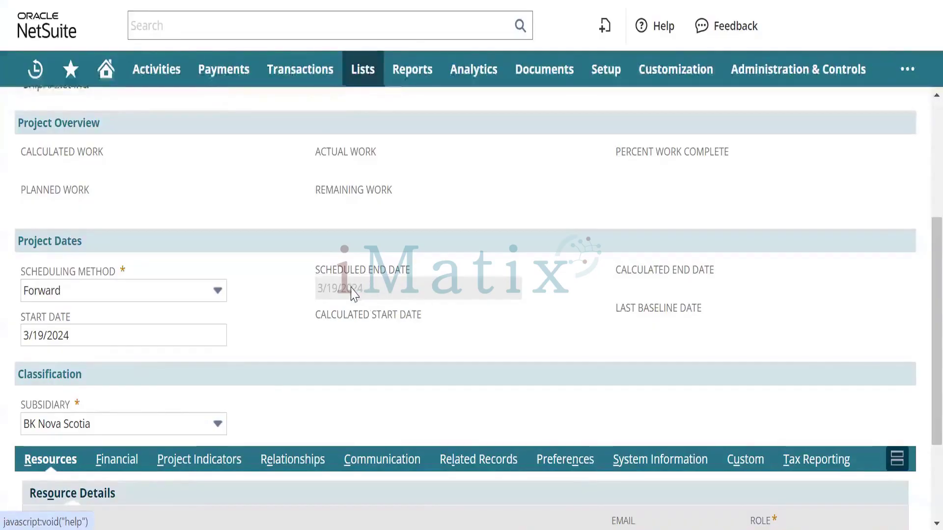
Step: Try Backward as the project's Scheduling Method and set it back to Forward
click(173, 290)
click(117, 320)
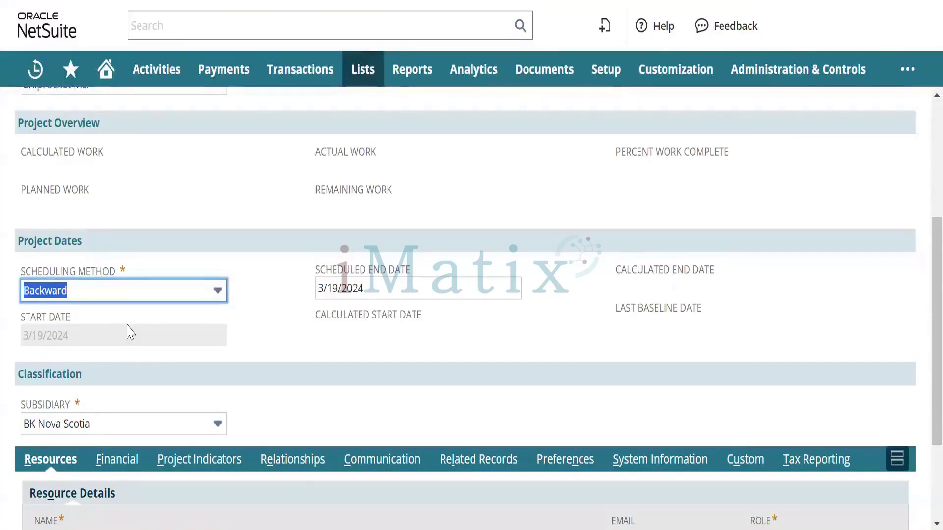
click(141, 297)
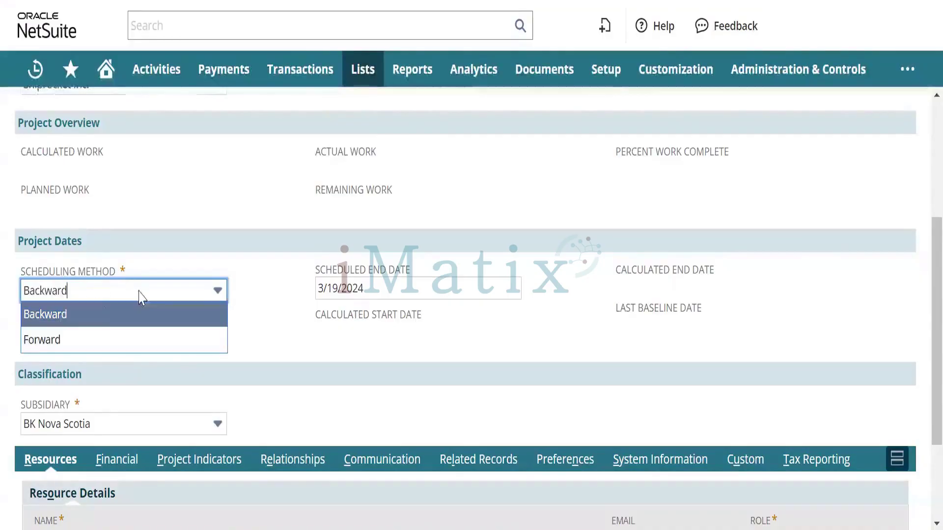
click(105, 341)
click(278, 340)
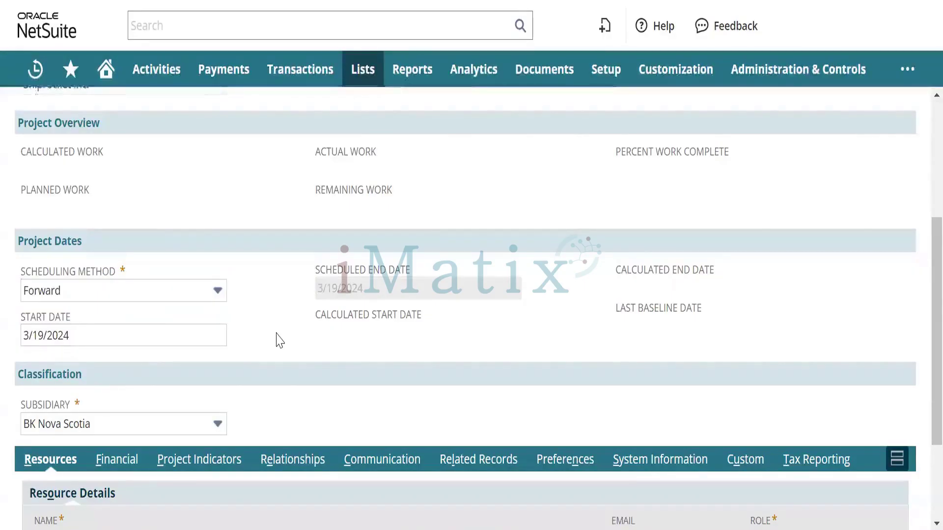
Step: Check the Subsidiary selection and which employees are offered as names in Resource Details
scroll(278, 340, down, 3)
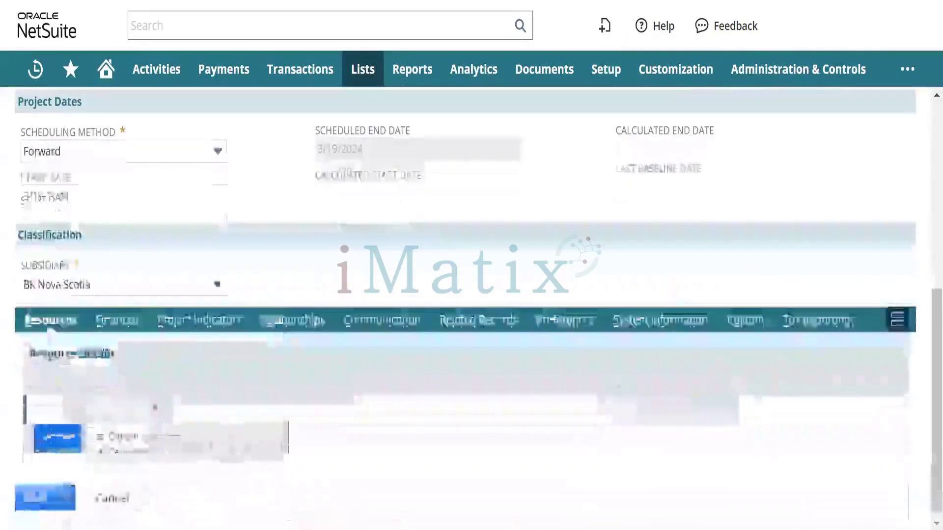
click(151, 285)
click(151, 284)
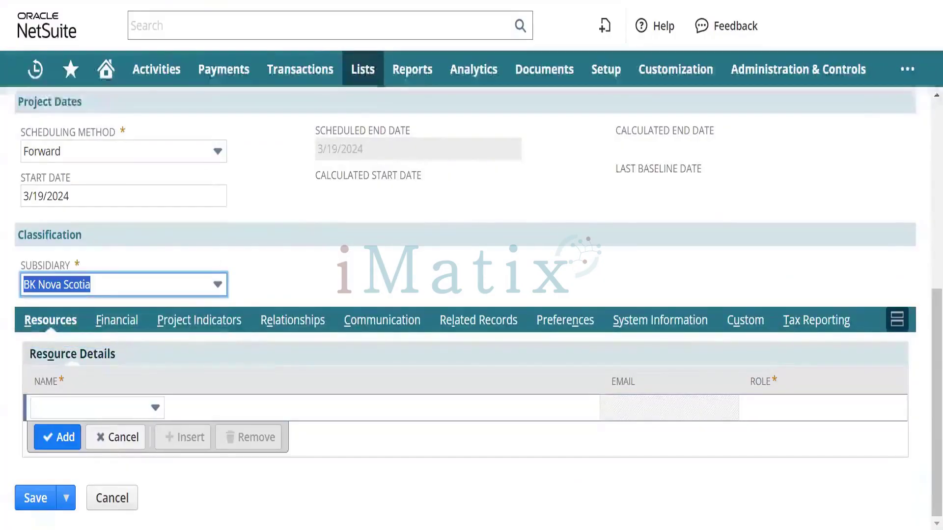
click(110, 411)
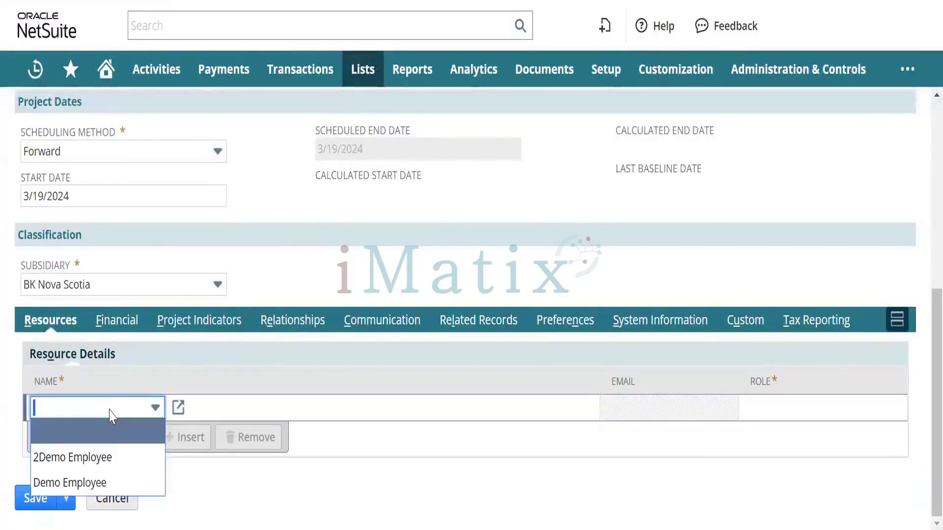
click(110, 411)
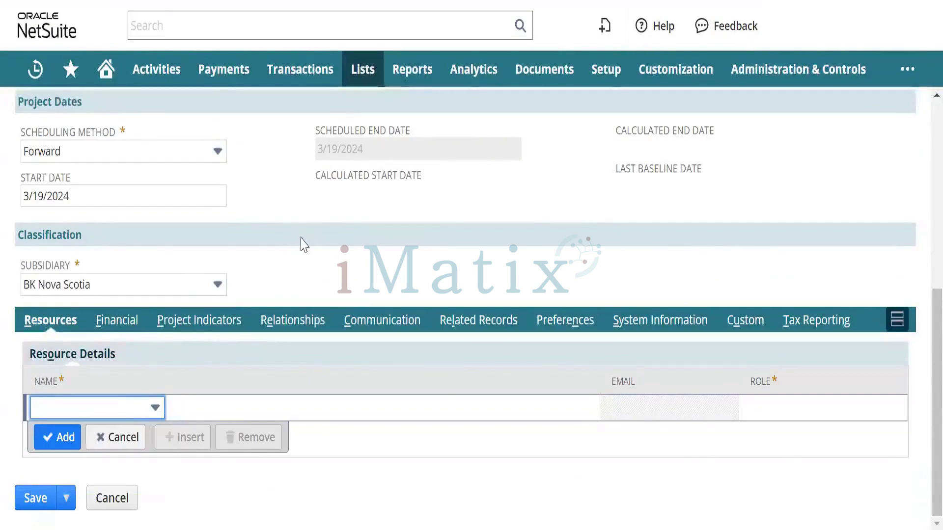
scroll(321, 245, up, 3)
scroll(320, 246, up, 5)
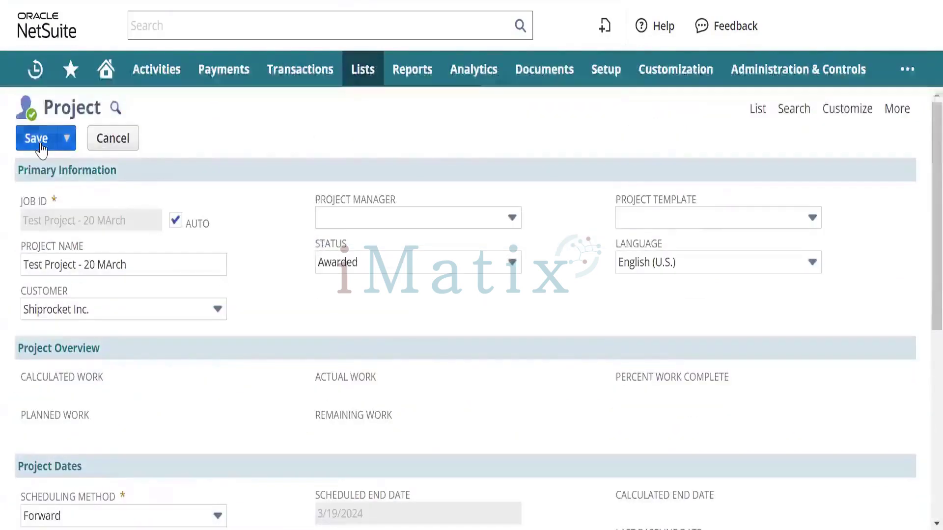
scroll(253, 282, down, 8)
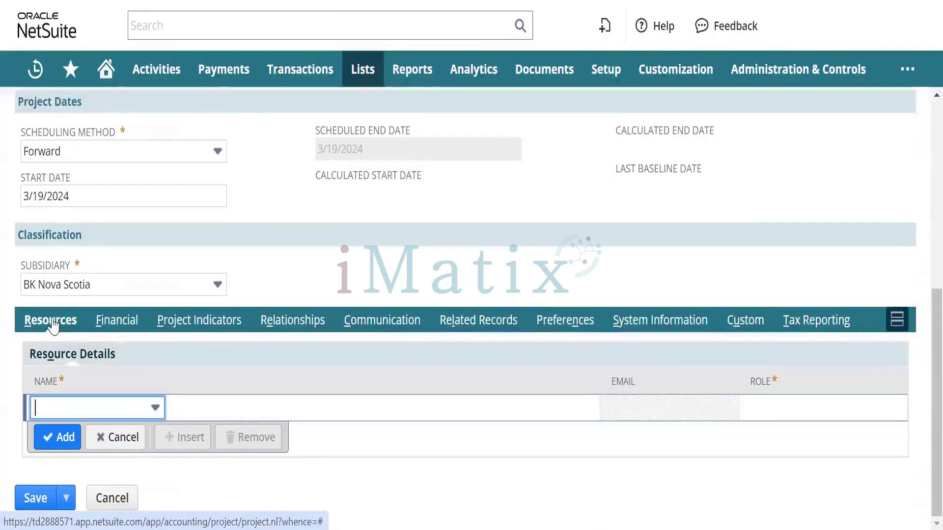
click(136, 410)
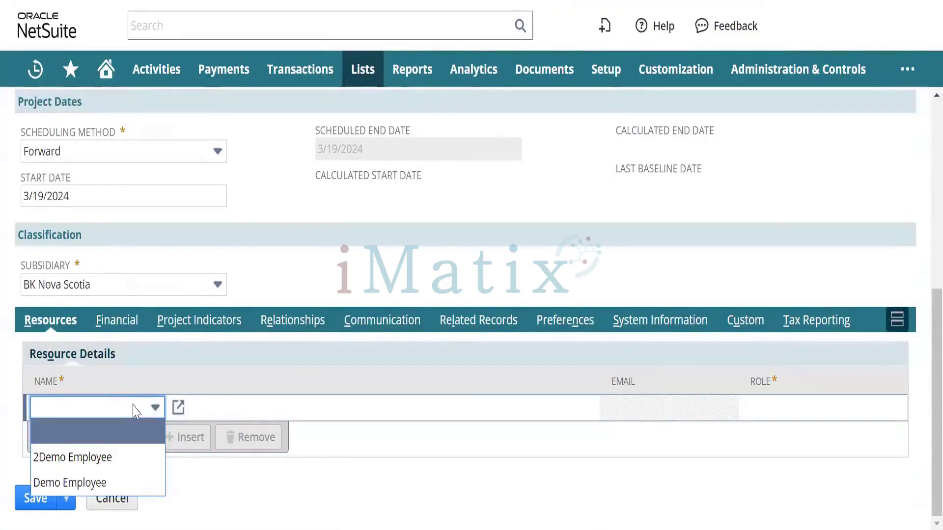
click(136, 410)
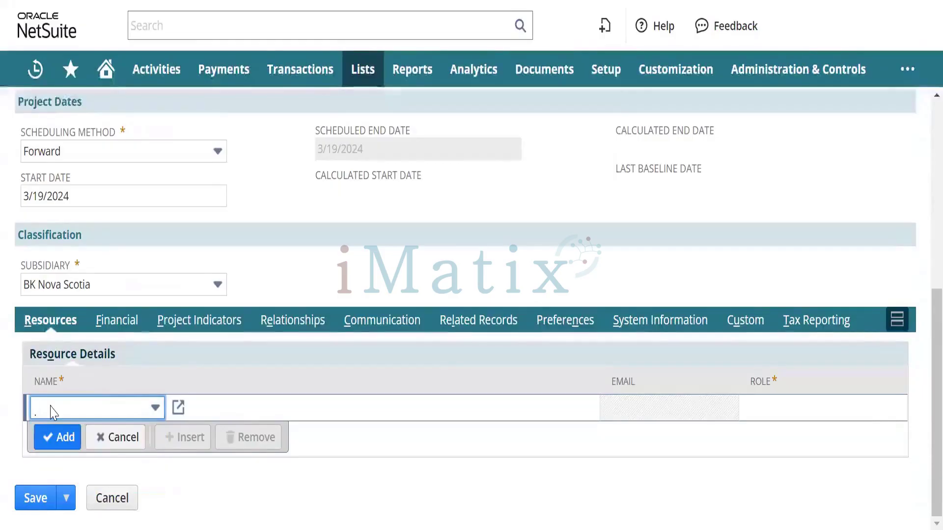
Step: Examine the project's Financial details, reading the Billing Type options and the field help that explains each billing method
click(121, 326)
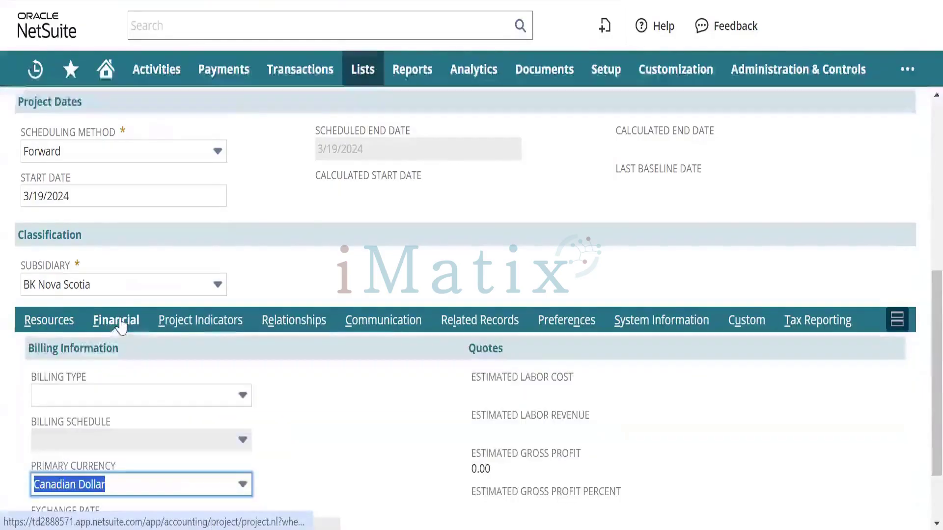
scroll(172, 412, down, 2)
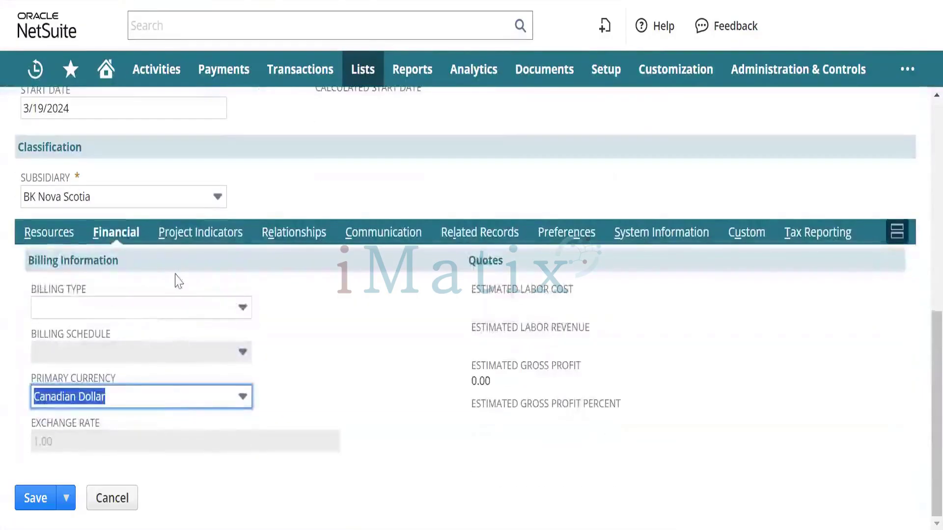
click(172, 307)
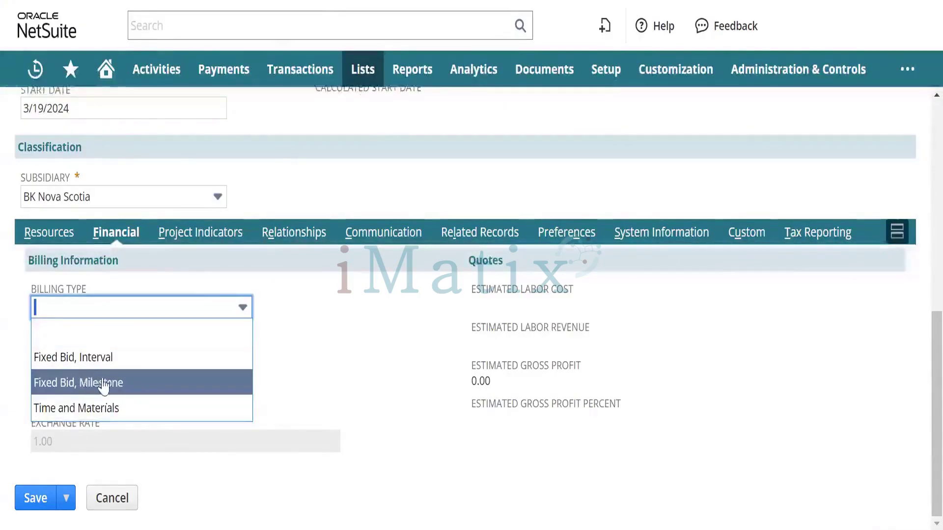
click(79, 295)
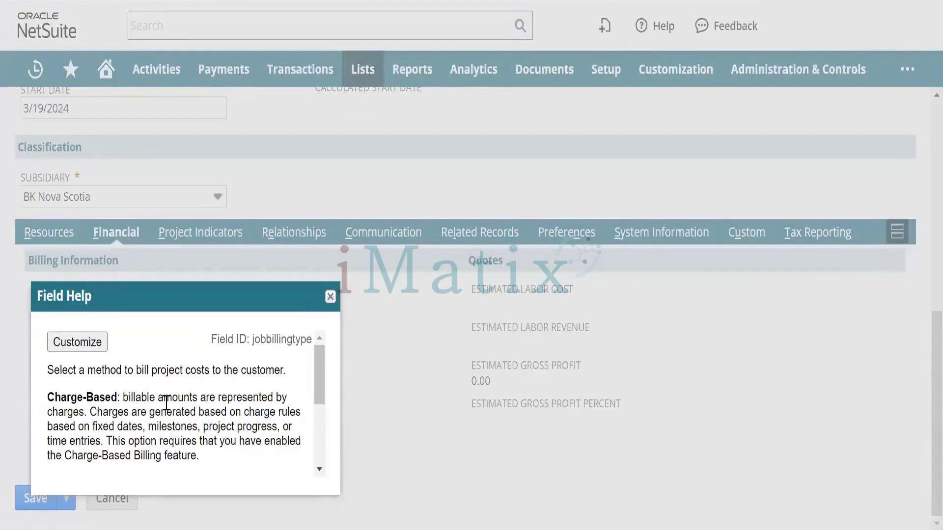
scroll(165, 402, down, 1)
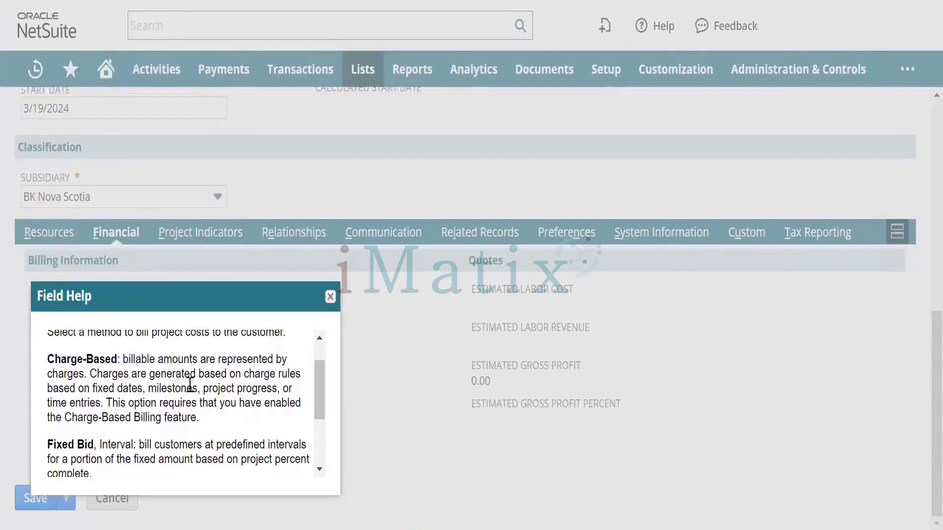
scroll(167, 417, down, 5)
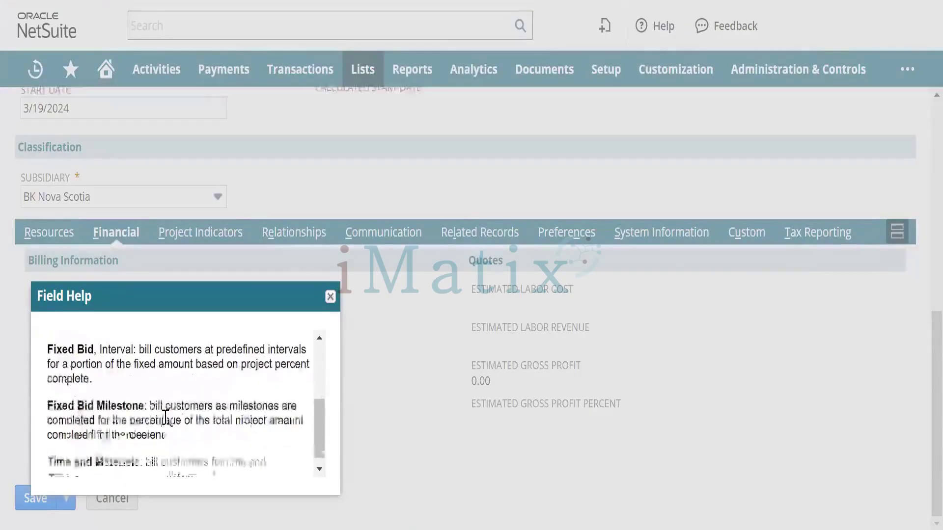
scroll(148, 412, up, 3)
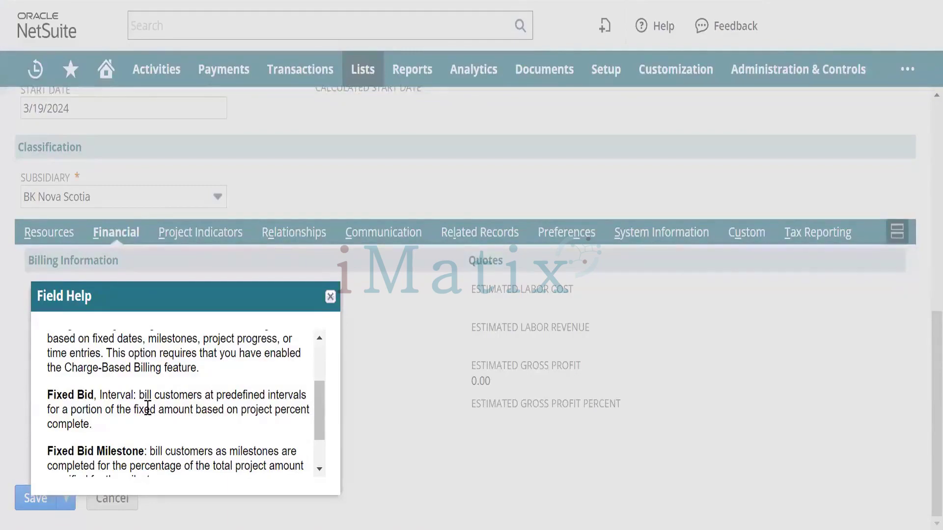
scroll(148, 409, down, 1)
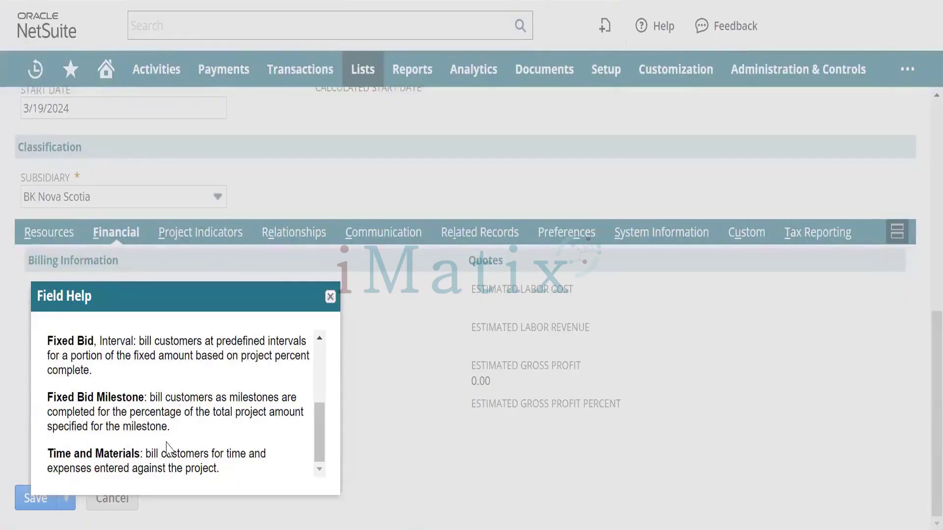
click(330, 297)
click(124, 308)
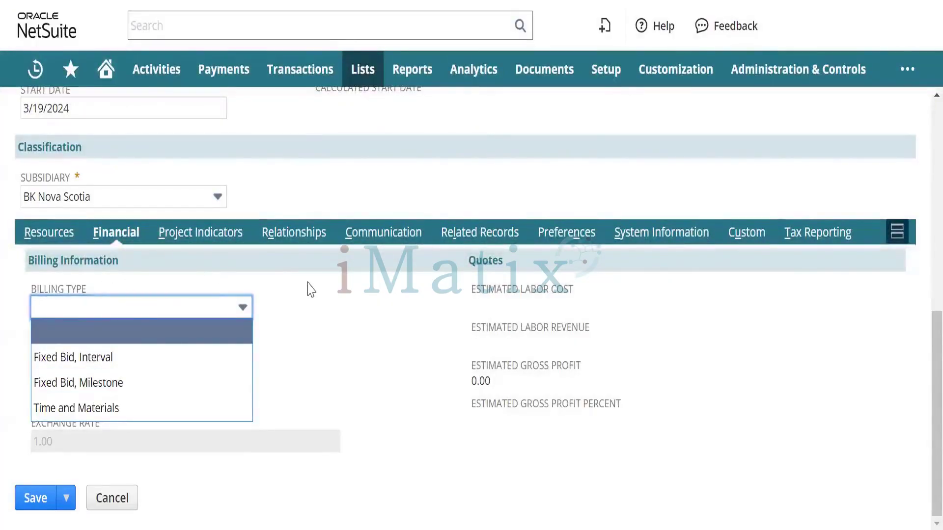
click(311, 290)
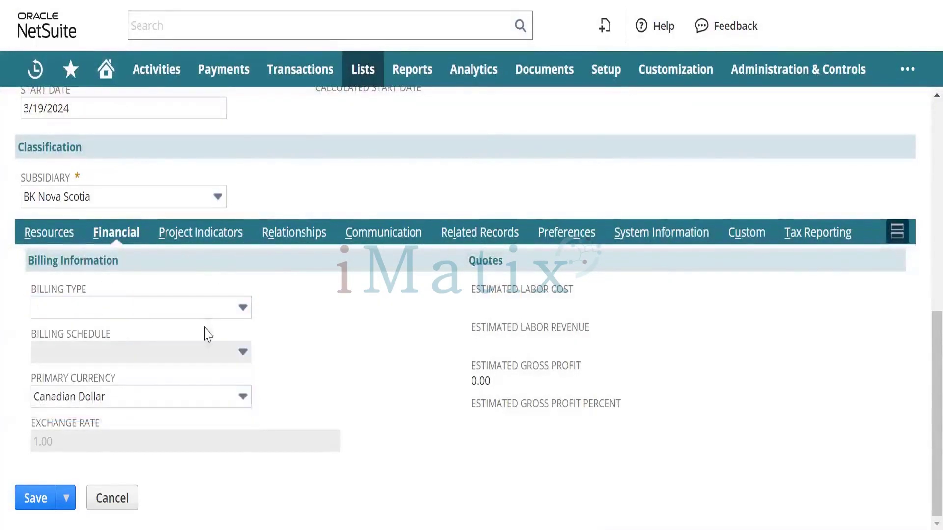
Step: Look through the project's Project Indicators, Relationships, Communication and Preferences sections
click(199, 241)
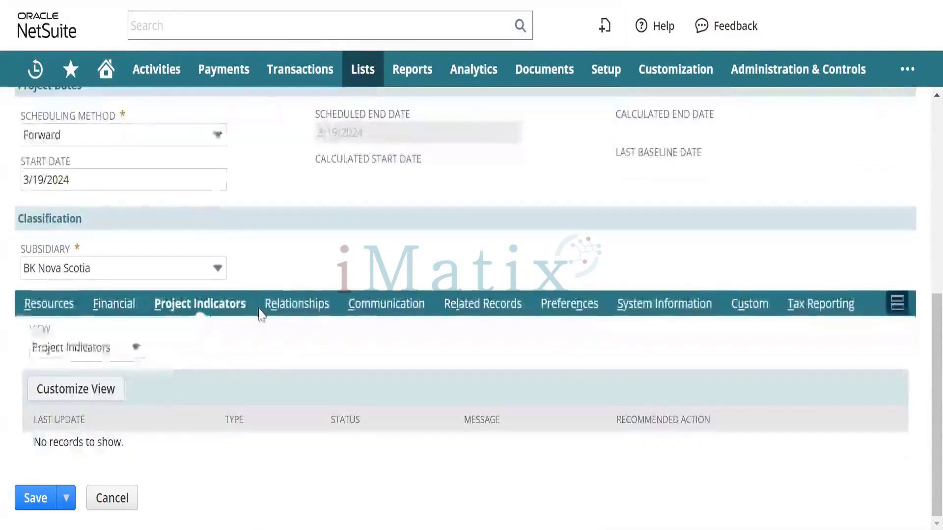
click(290, 305)
click(376, 307)
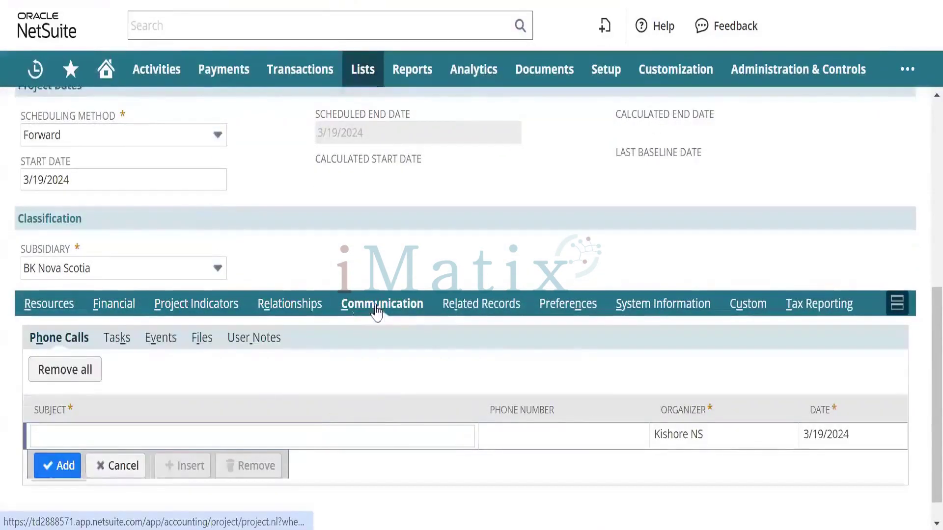
click(565, 306)
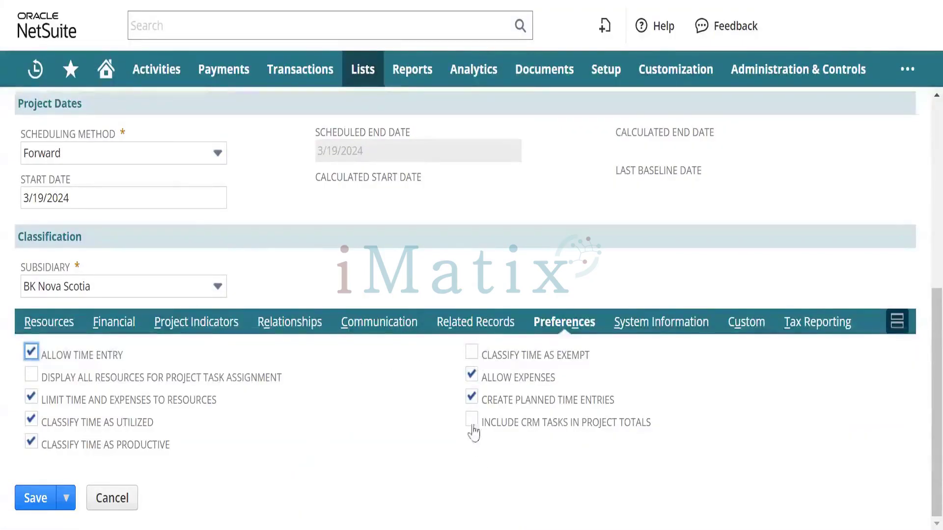
Step: Try the Display All Resources for Project Task Assignment preference, check the employee names offered in Resource Details, and disable the preference again
click(31, 377)
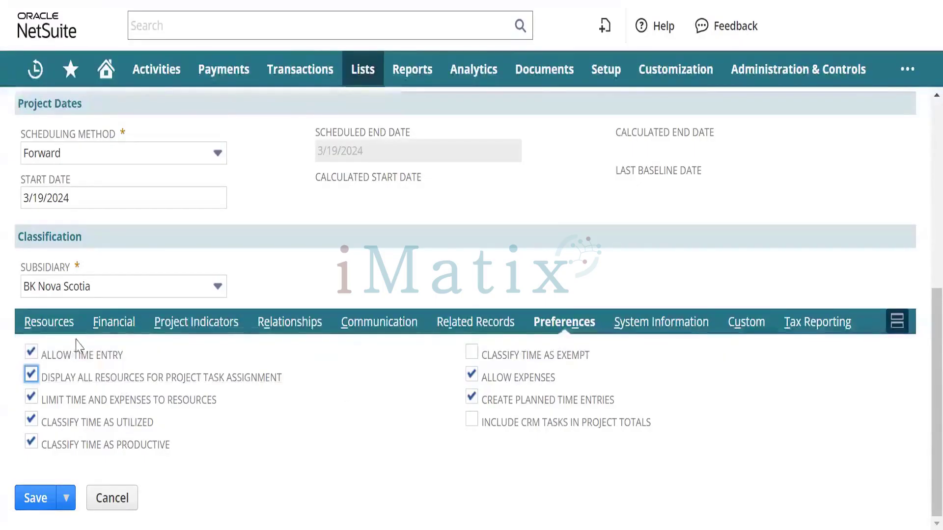
click(62, 331)
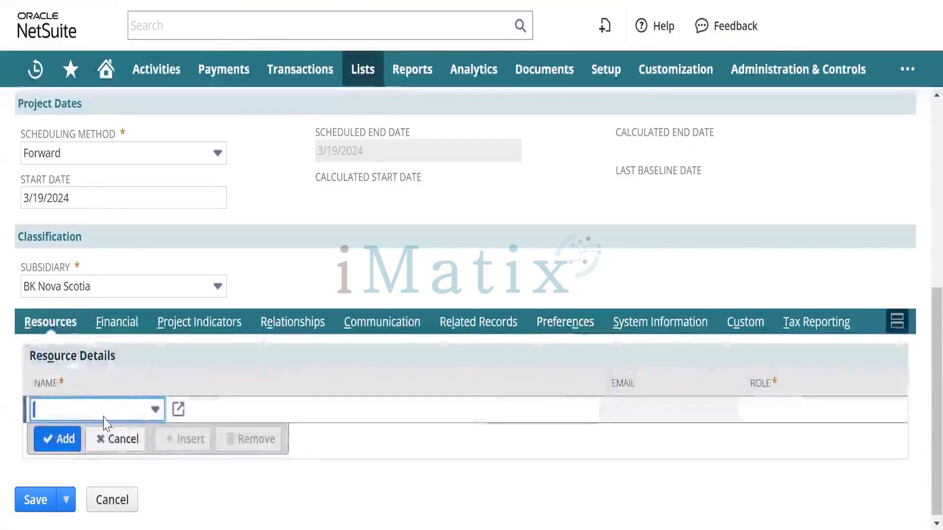
click(105, 415)
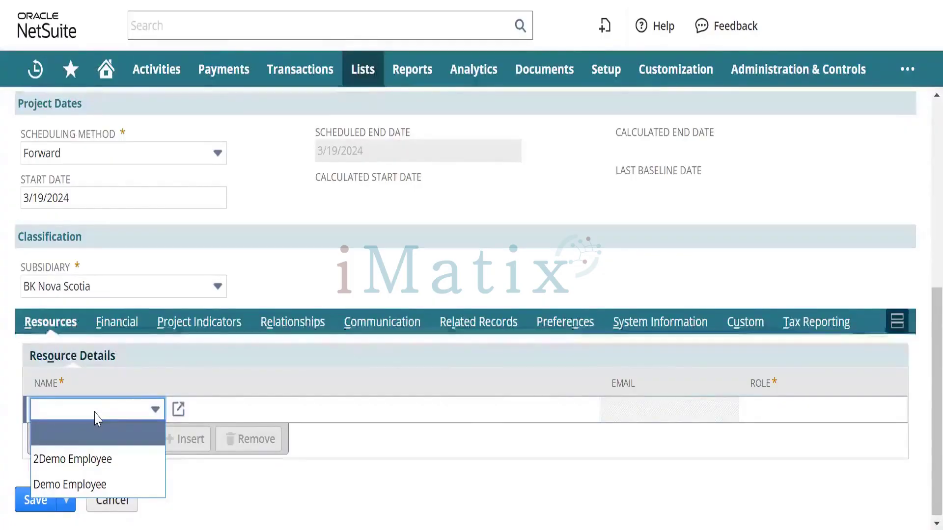
click(565, 327)
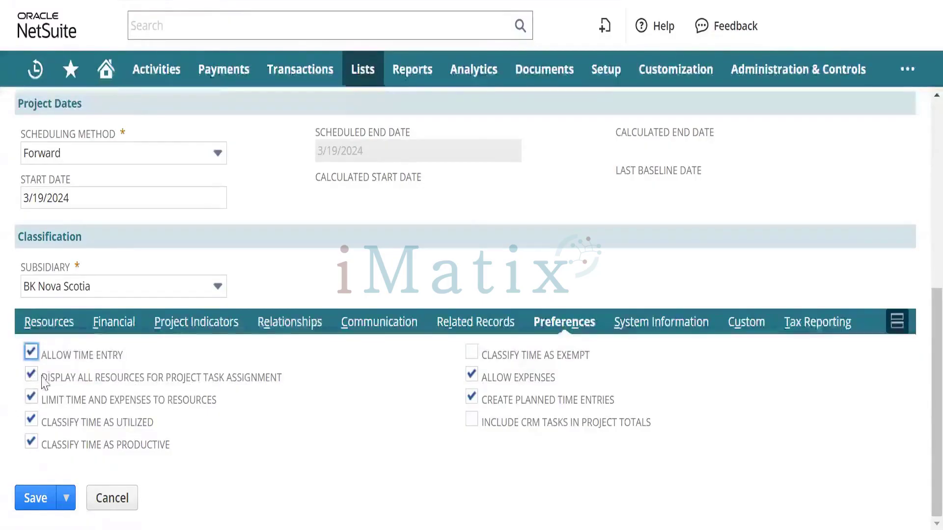
click(49, 321)
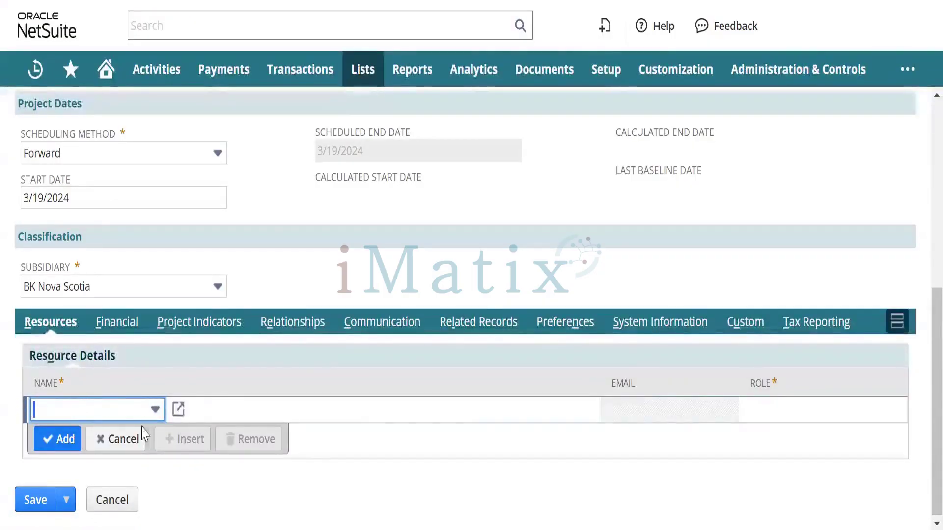
click(556, 328)
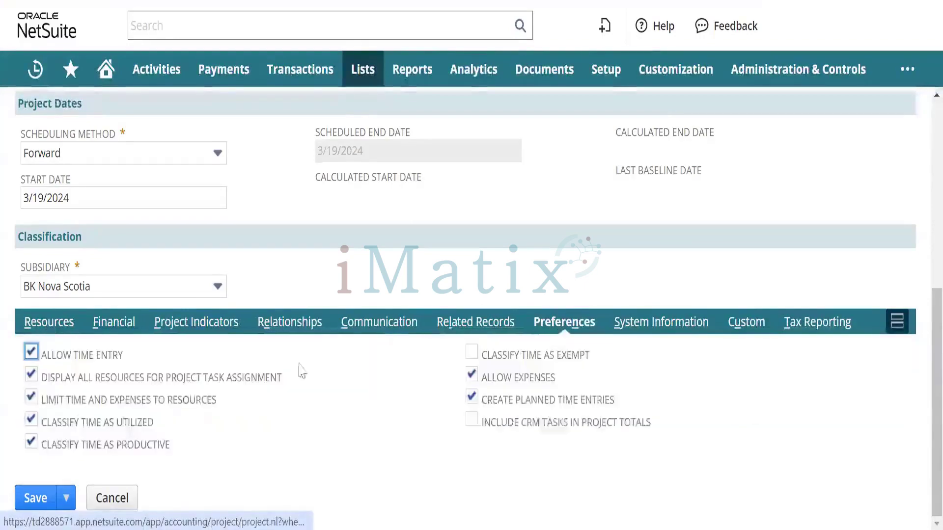
click(31, 377)
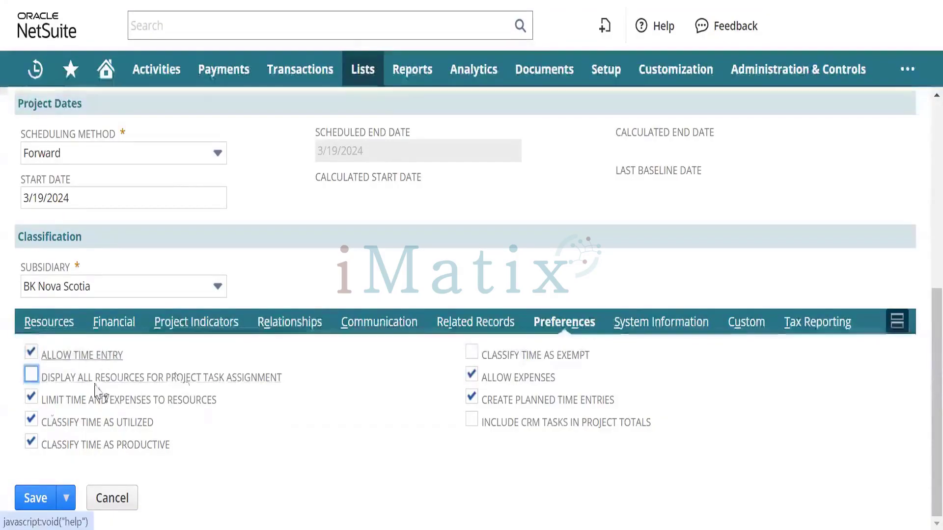
Step: Save the project and review the Schedule, Resources and P&L sections of the saved record
click(32, 499)
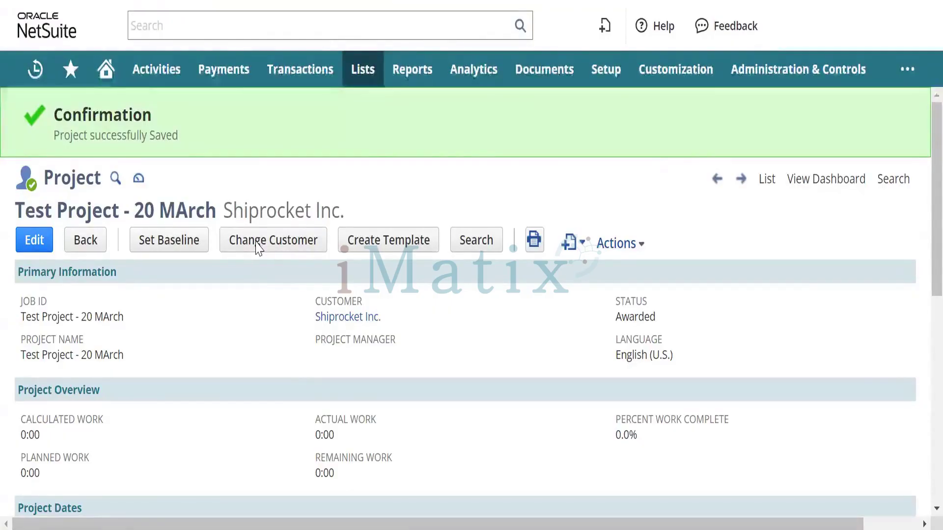
scroll(211, 364, down, 10)
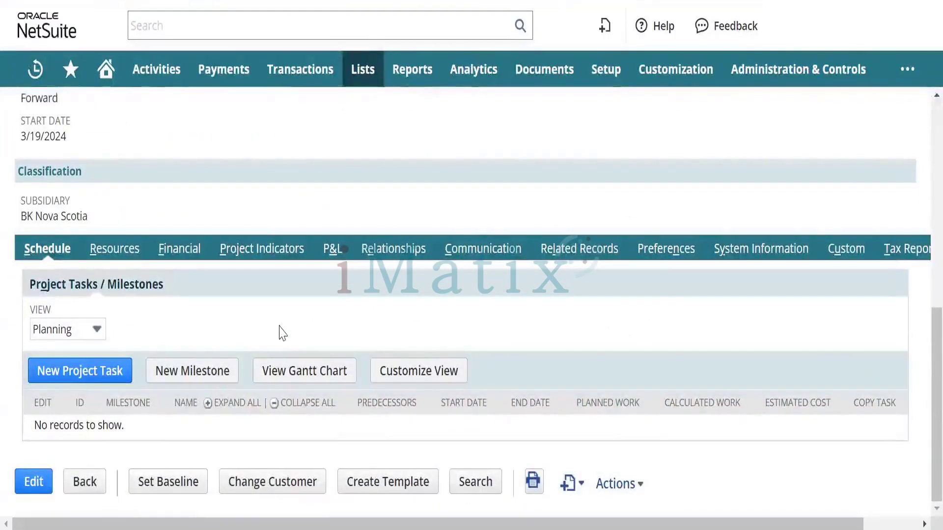
scroll(279, 326, right, 1)
scroll(279, 326, left, 1)
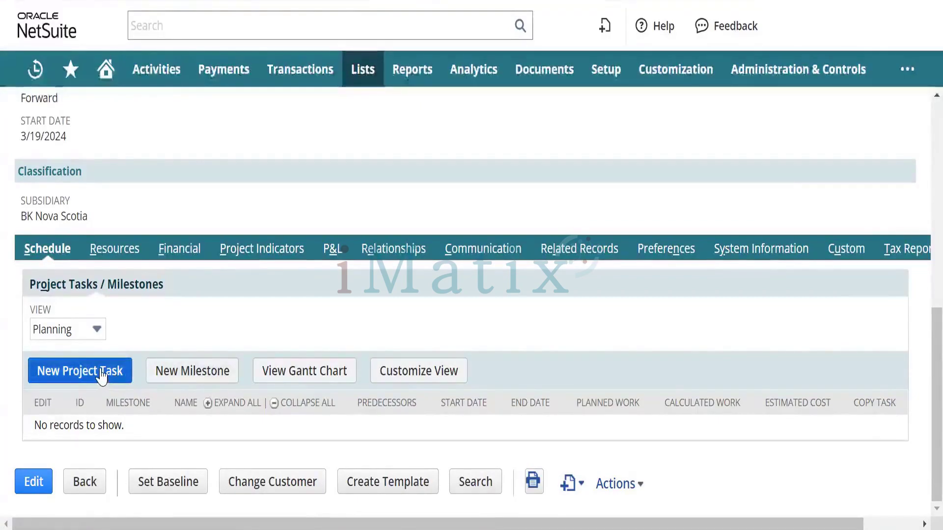
click(119, 250)
click(40, 343)
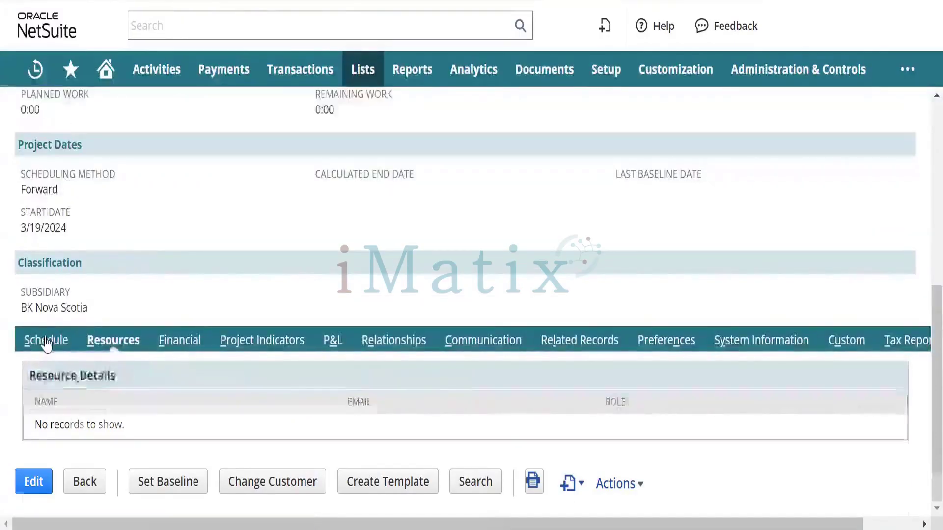
scroll(230, 295, down, 2)
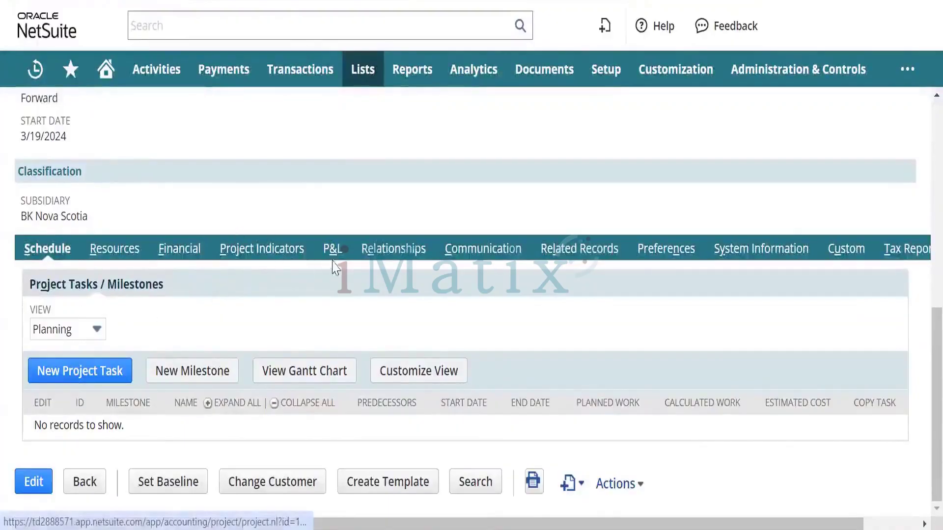
click(338, 253)
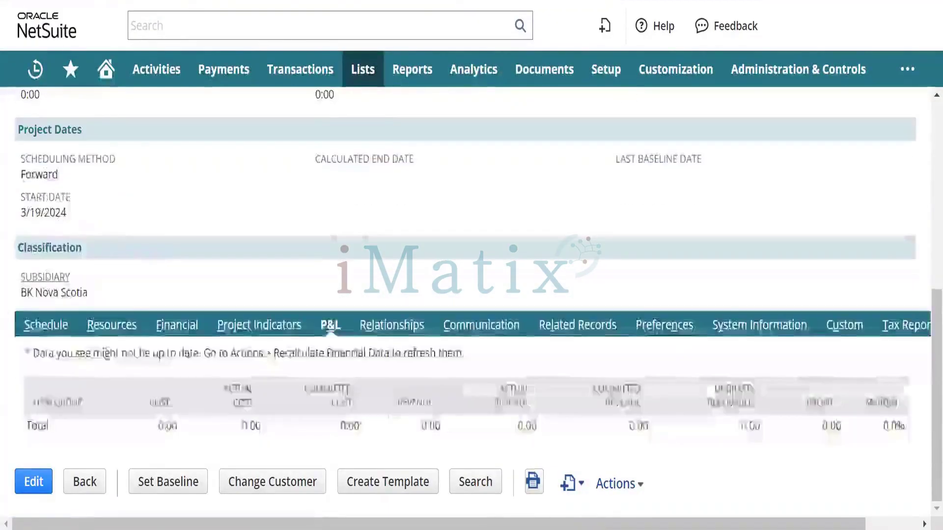
click(47, 327)
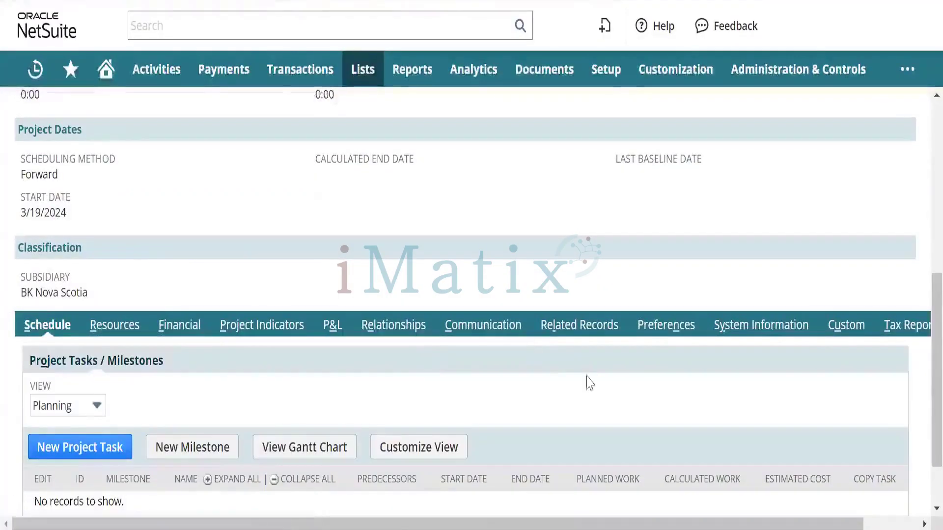
scroll(587, 384, right, 2)
scroll(588, 385, left, 2)
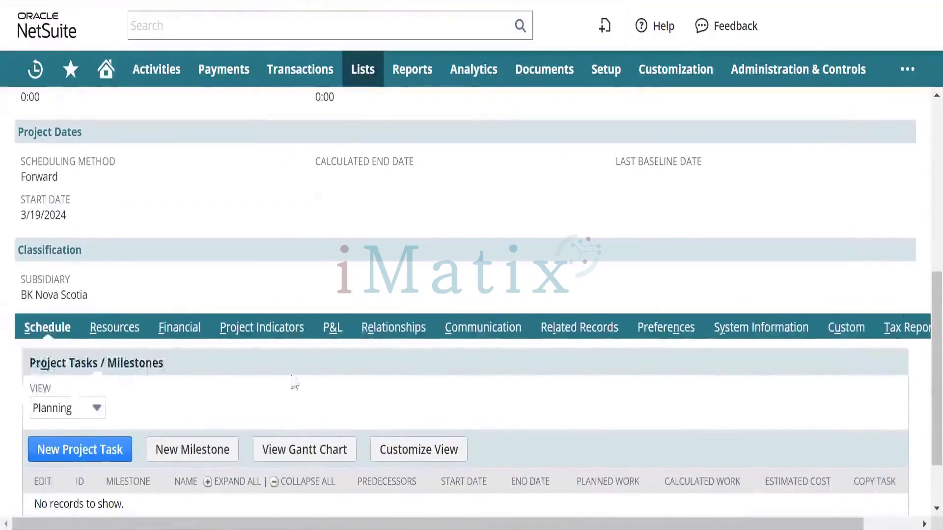
scroll(307, 372, down, 2)
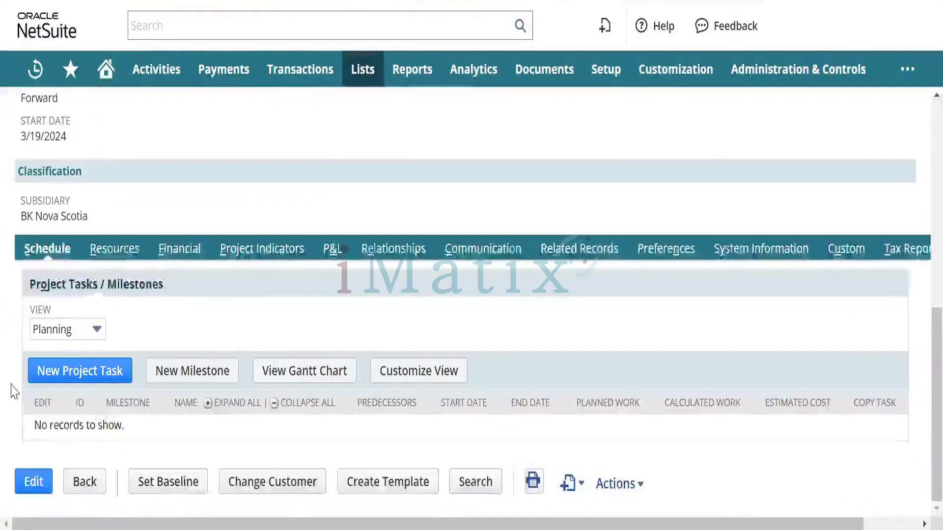
Step: Start a new project task named Kick off Meeting with Planned Work of 2
click(78, 372)
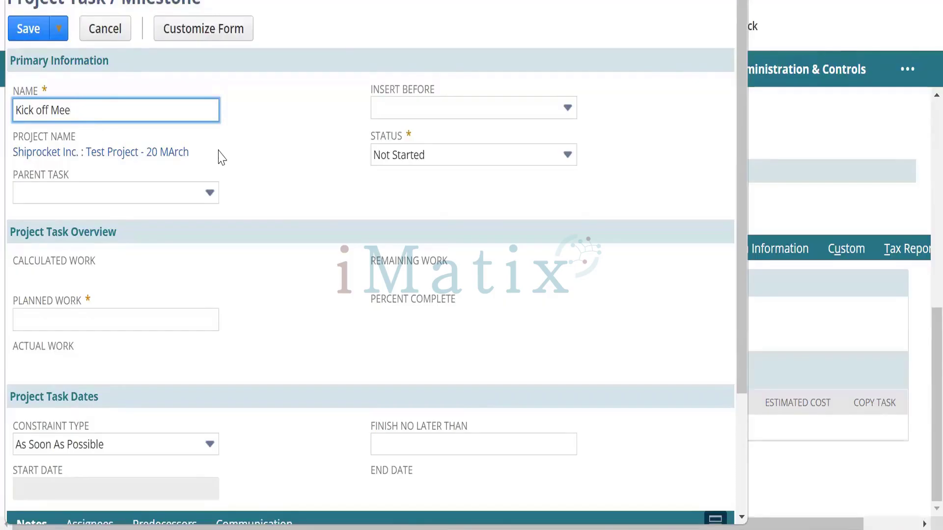
key(Tab)
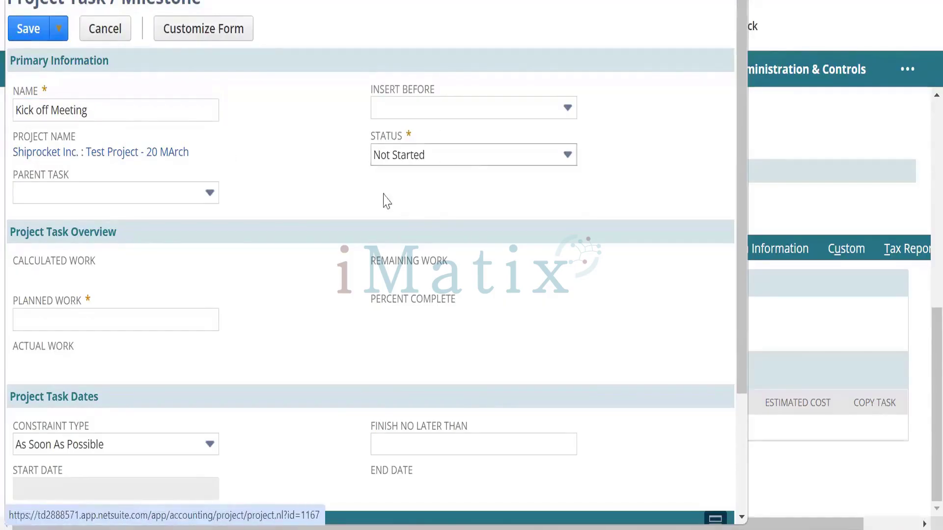
click(81, 326)
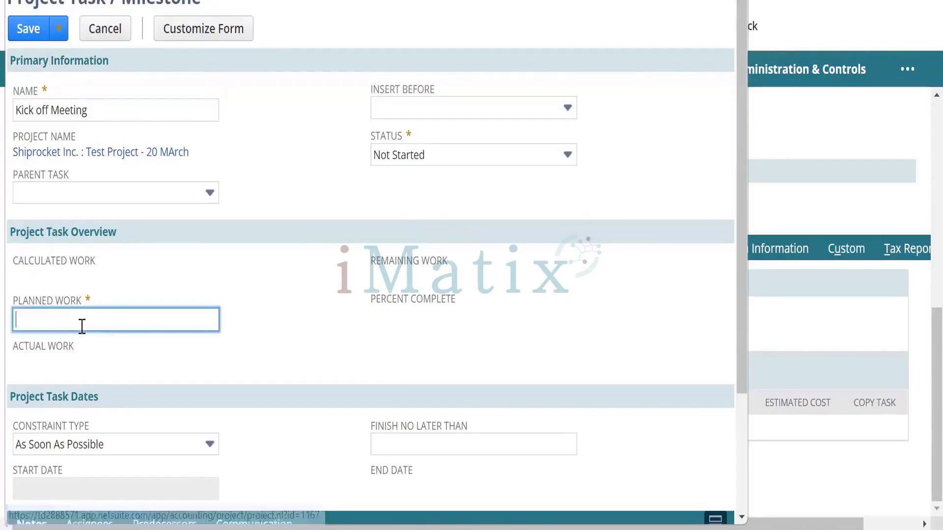
text(2)
key(Tab)
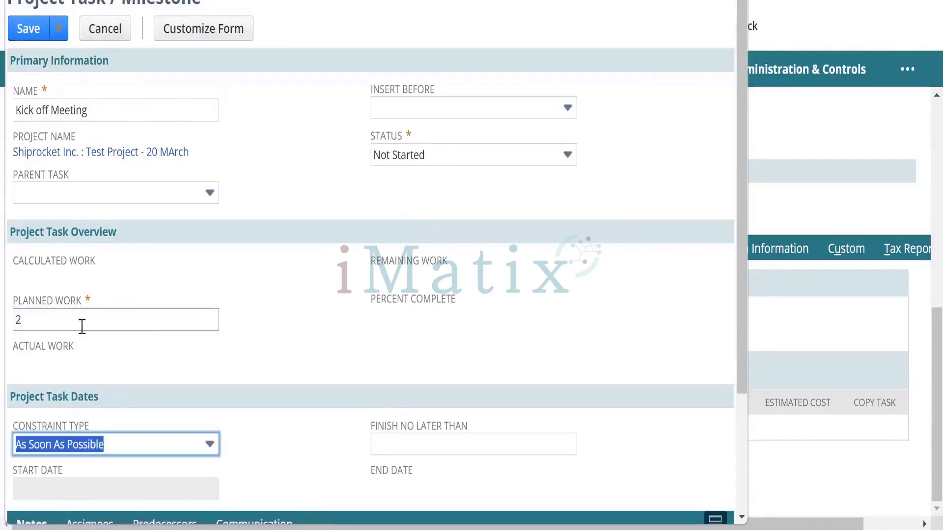
Step: Set the Kick off Meeting task's constraint type to Fixed Start
scroll(235, 322, down, 3)
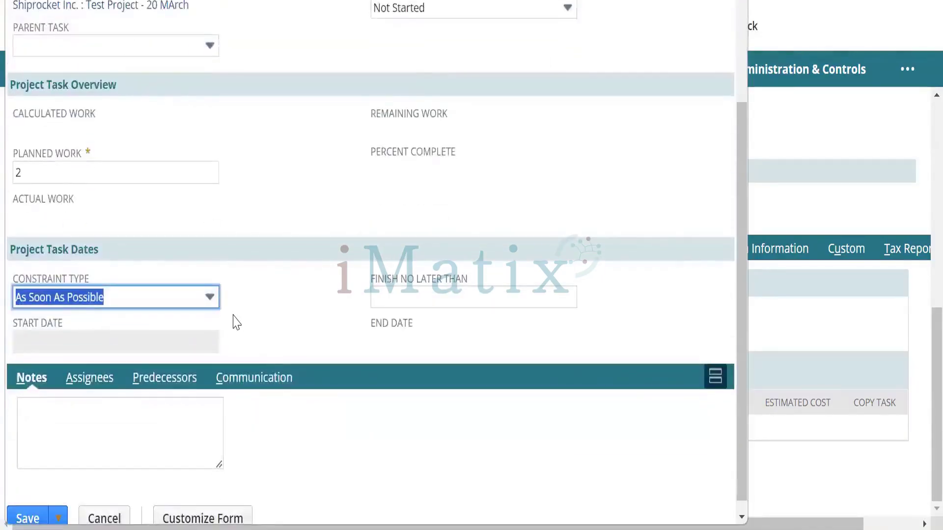
scroll(216, 310, down, 1)
click(206, 284)
click(206, 284)
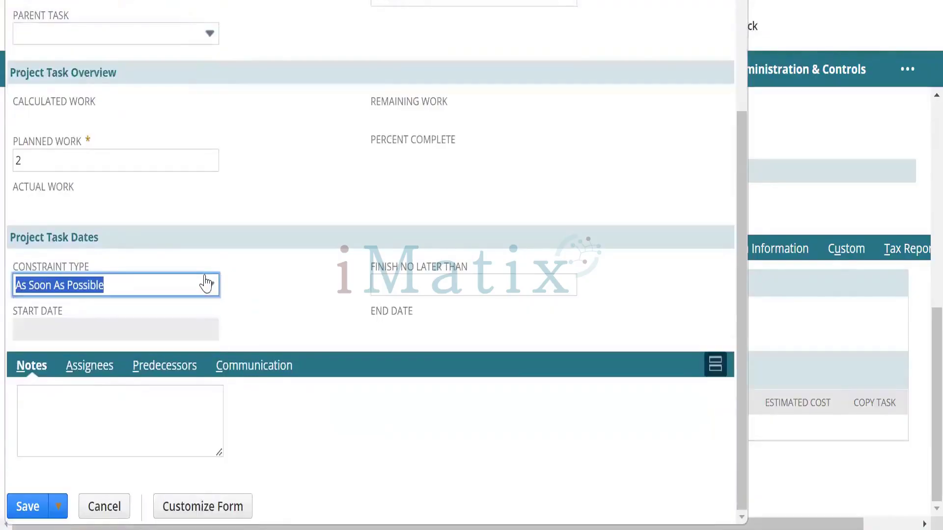
scroll(317, 269, up, 3)
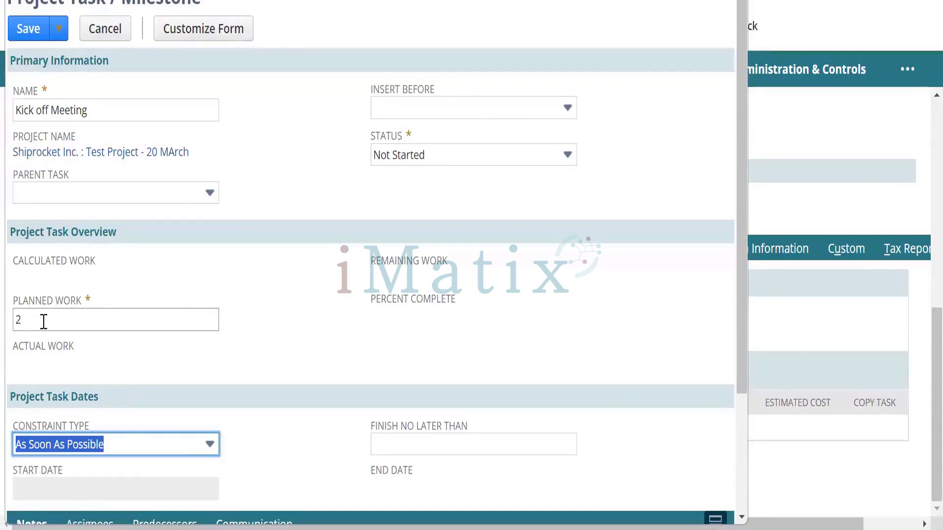
scroll(293, 356, down, 3)
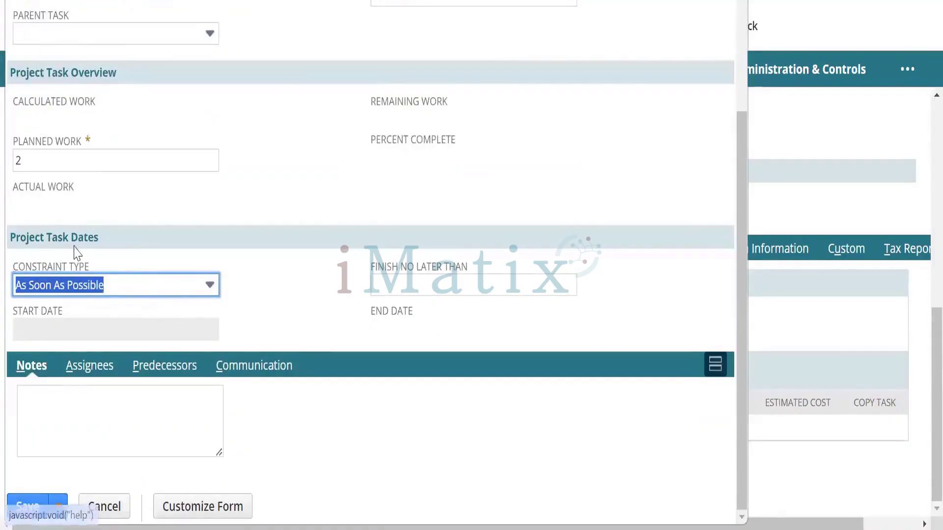
click(156, 290)
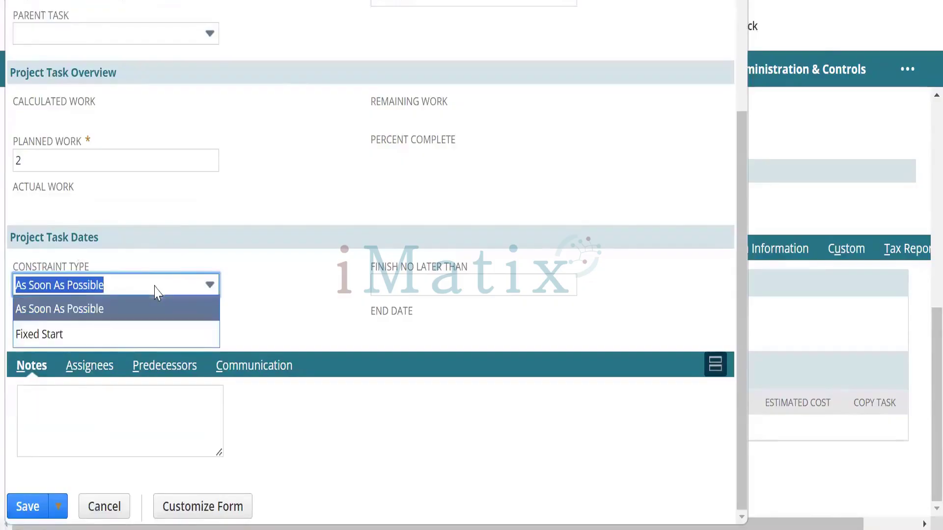
click(130, 335)
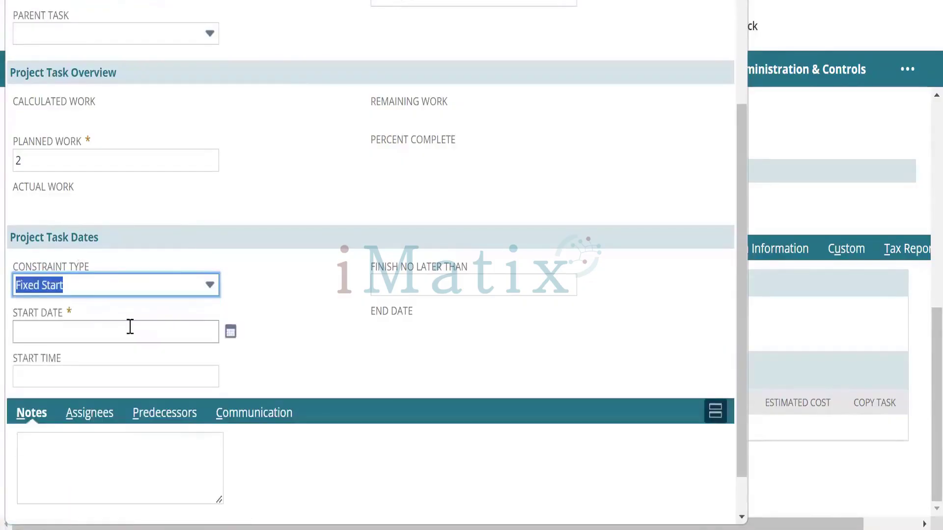
Step: Try entering 21/3/24 as the task's start date and read the field help for Start Time
click(61, 337)
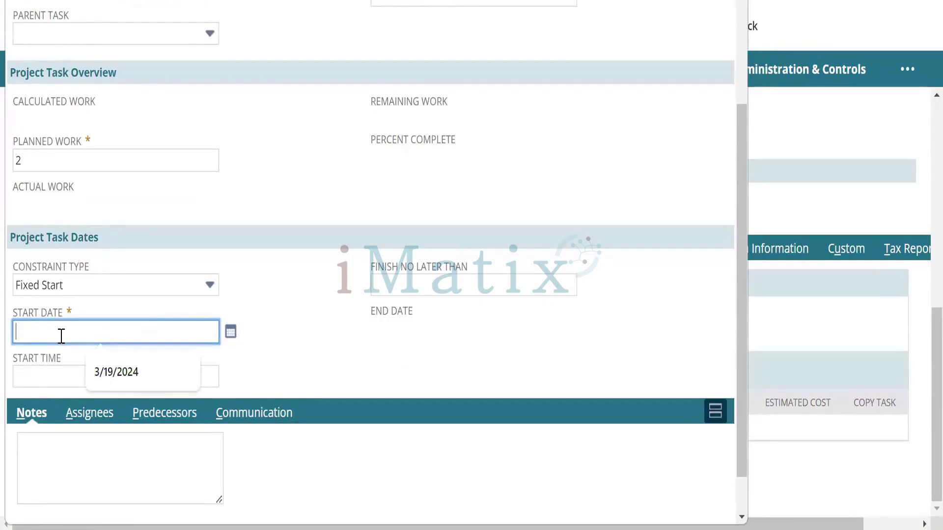
text(20)
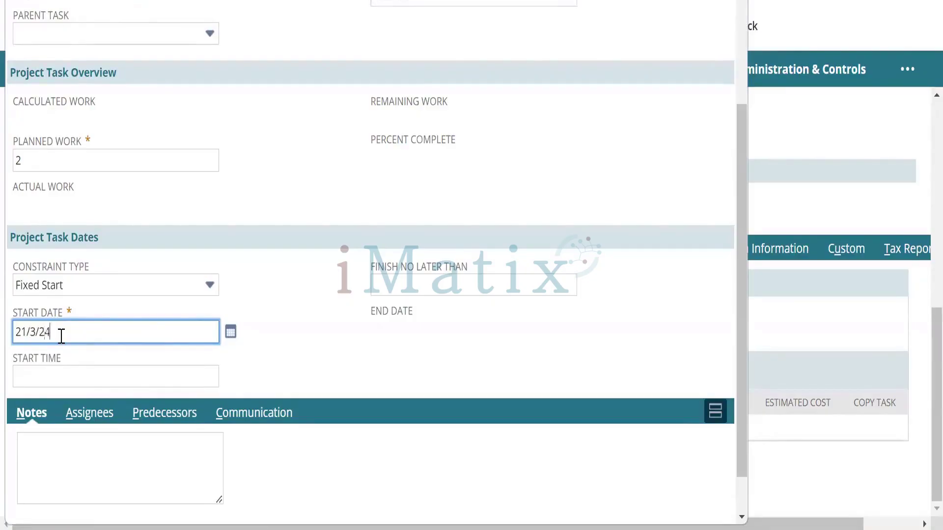
key(Tab)
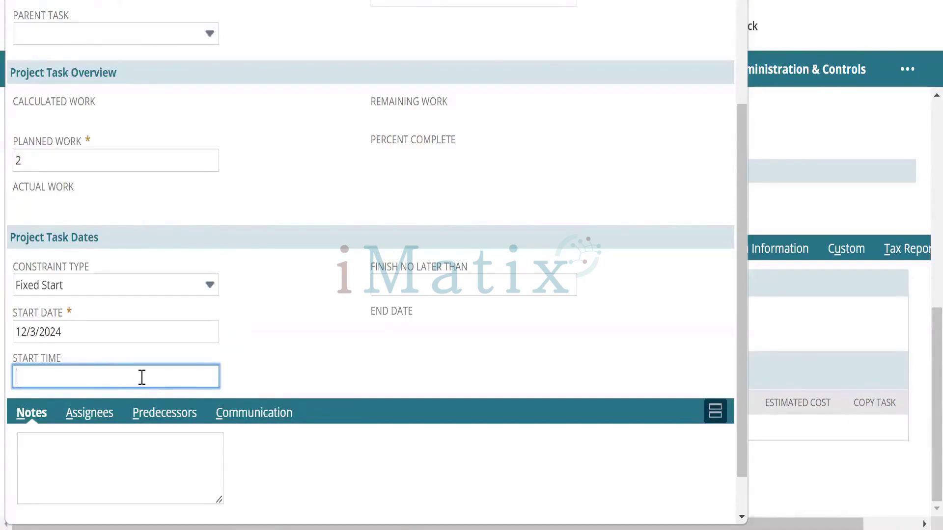
click(52, 362)
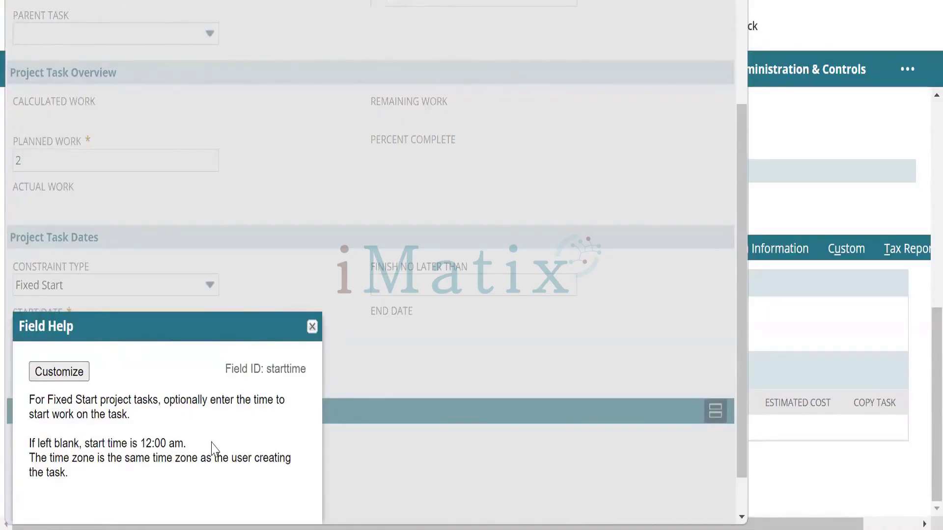
click(313, 327)
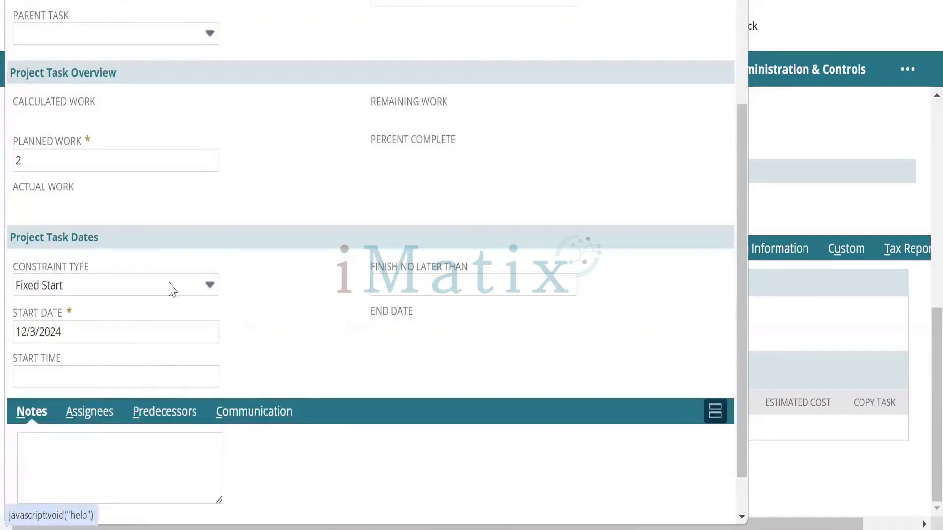
Step: Correct the task's start date to 3/21/2024
click(87, 335)
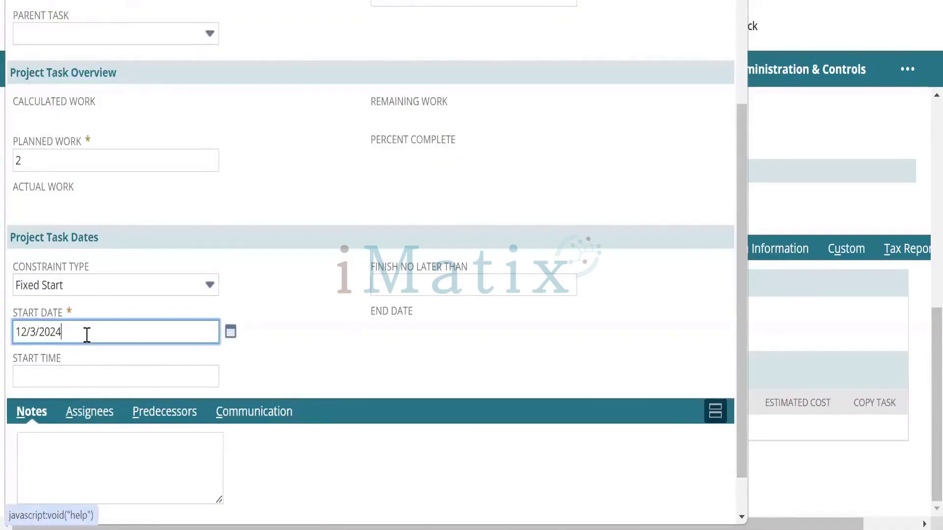
drag(86, 334, 10, 331)
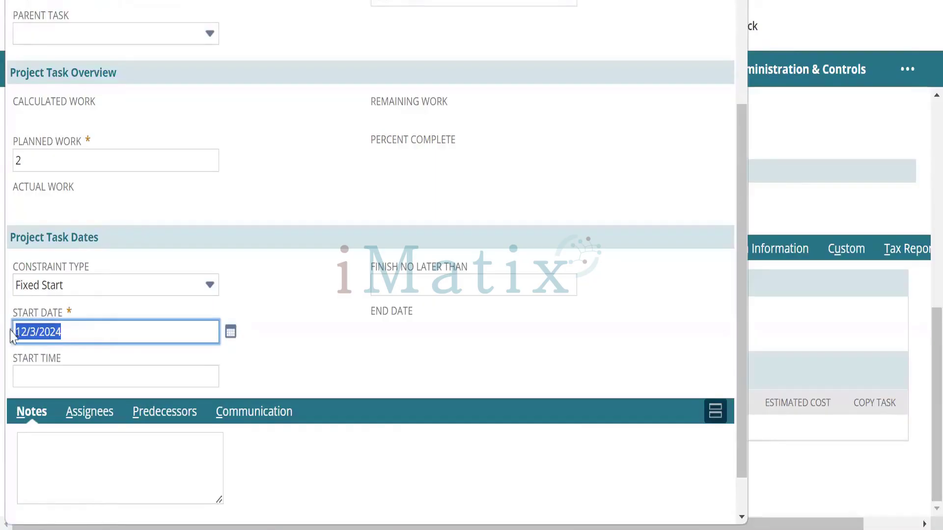
click(231, 332)
click(330, 381)
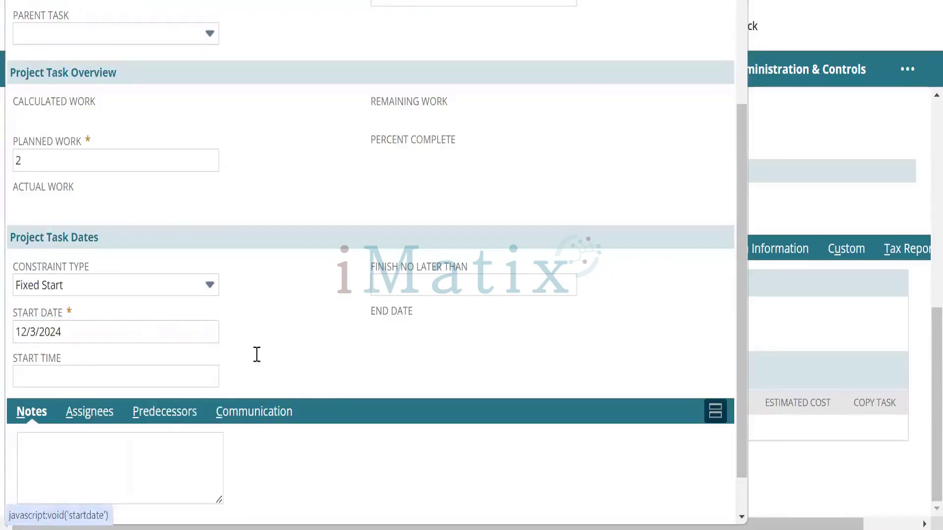
click(65, 333)
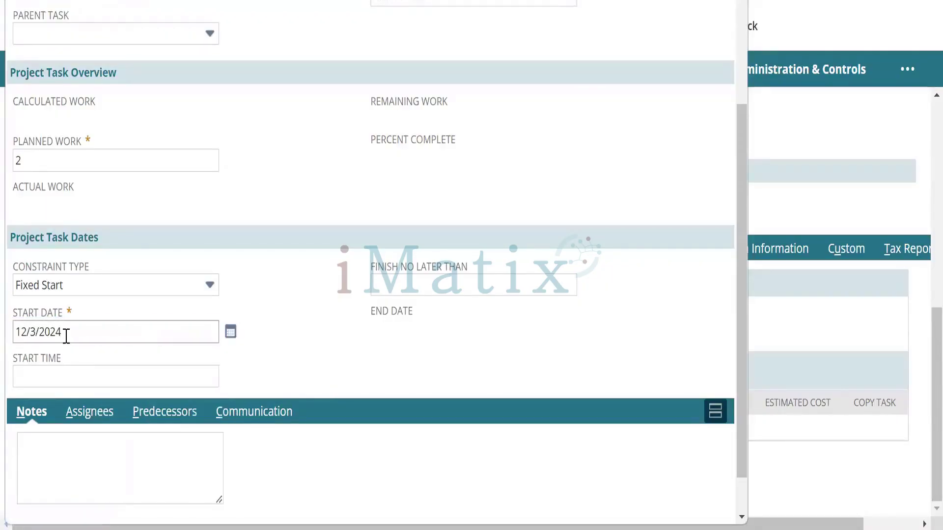
click(25, 332)
key(BackSpace)
key(BackSpace)
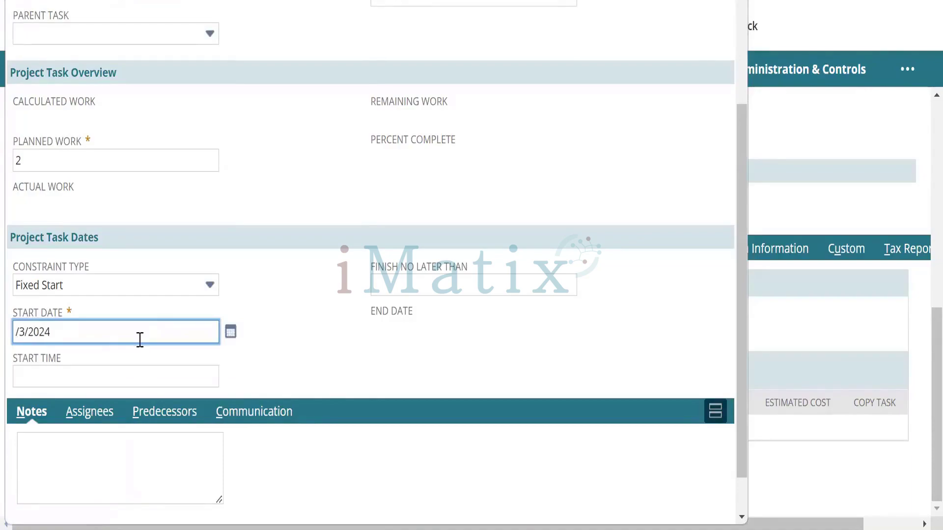
text(3)
key(shift+Left)
text(21)
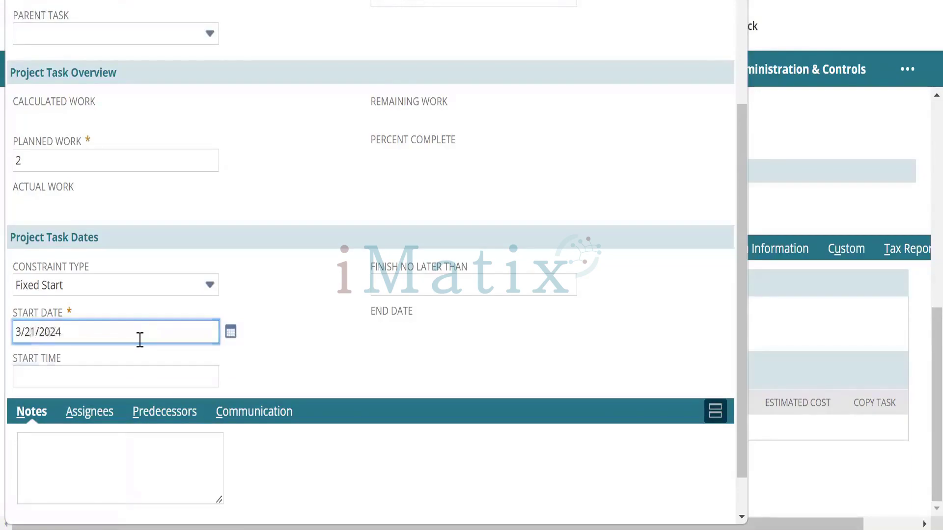
key(Tab)
click(288, 329)
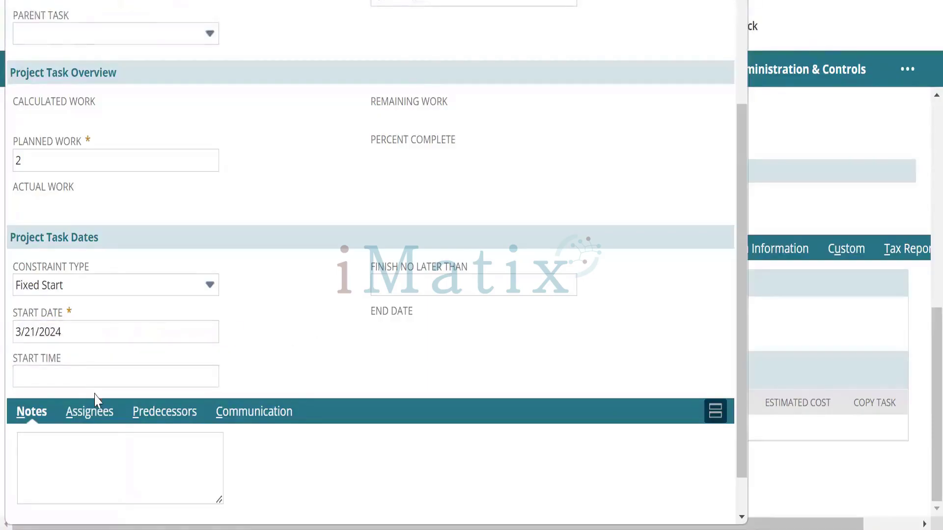
Step: Add the note "Prepare for the kick off meeting" to the task
scroll(94, 395, down, 1)
click(23, 415)
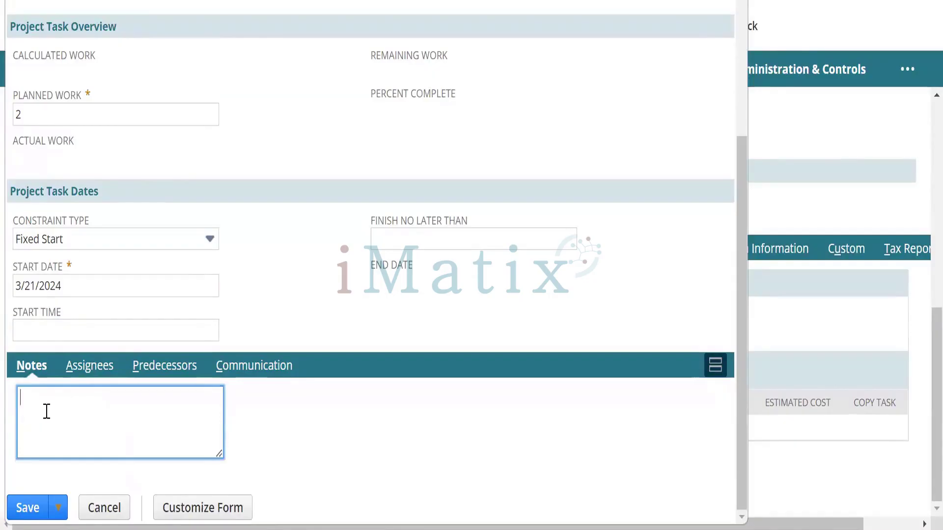
text(P)
text(repare fro)
text(or)
text( the kick off meeting)
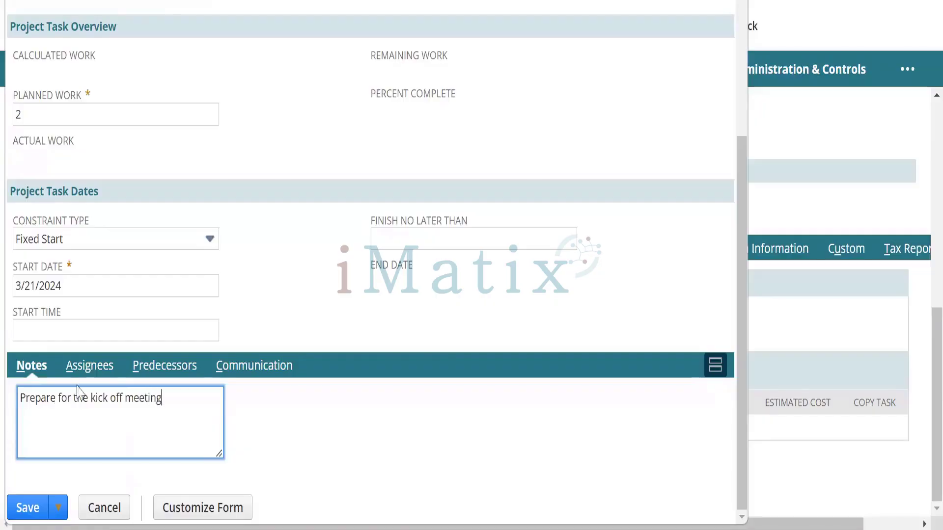
Step: Check which resources can be chosen in the first assignee row of the task
click(89, 366)
scroll(169, 372, down, 1)
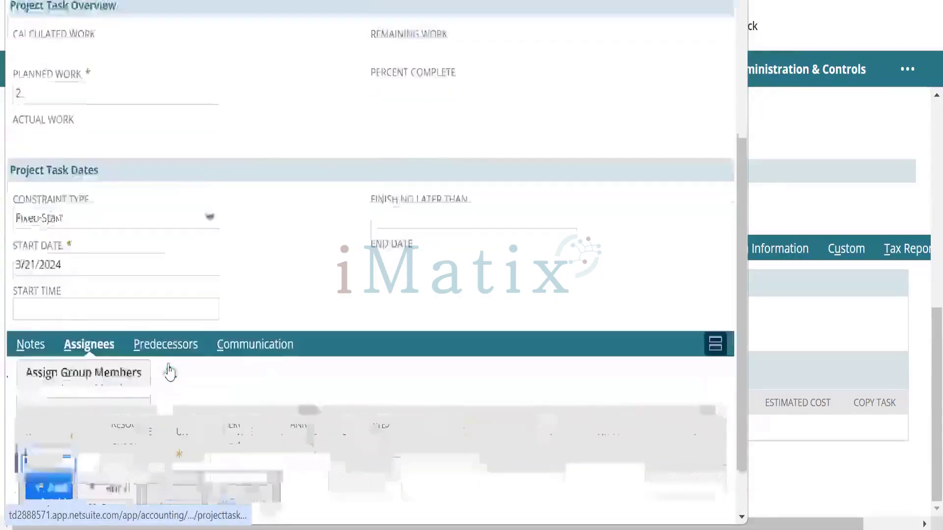
click(45, 421)
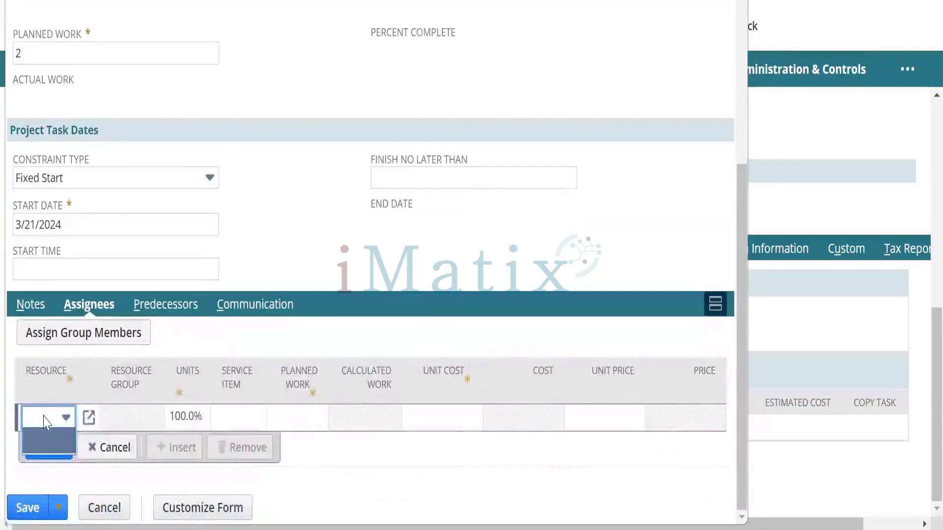
click(46, 422)
click(45, 423)
click(45, 423)
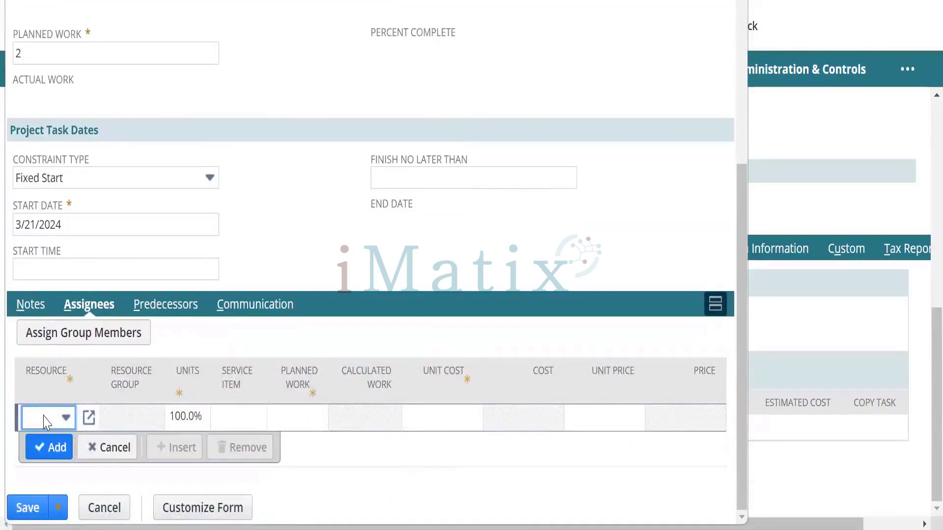
click(45, 422)
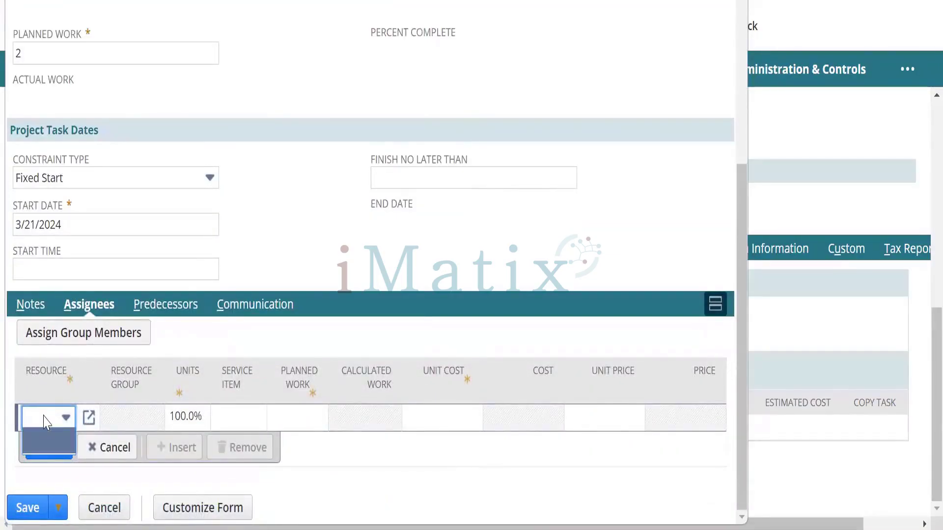
Step: Save the Kick off Meeting project task
scroll(54, 100, up, 5)
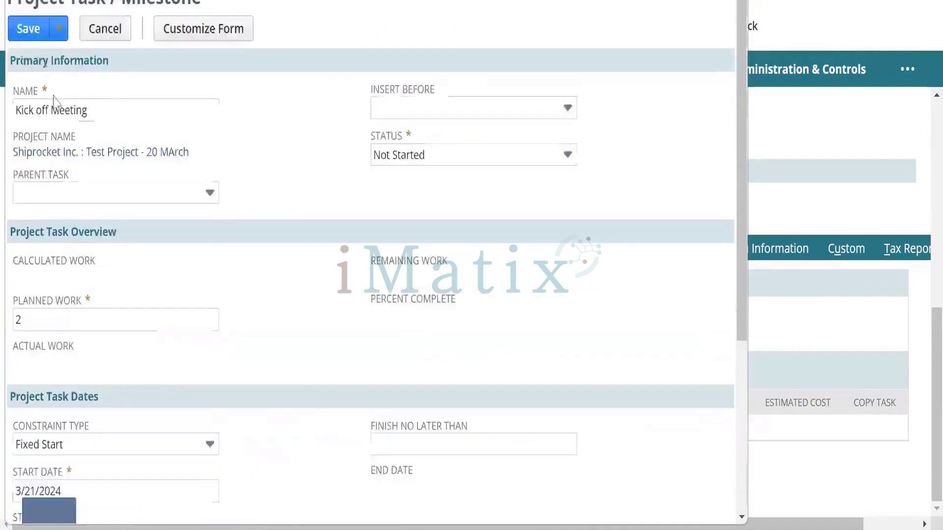
click(30, 31)
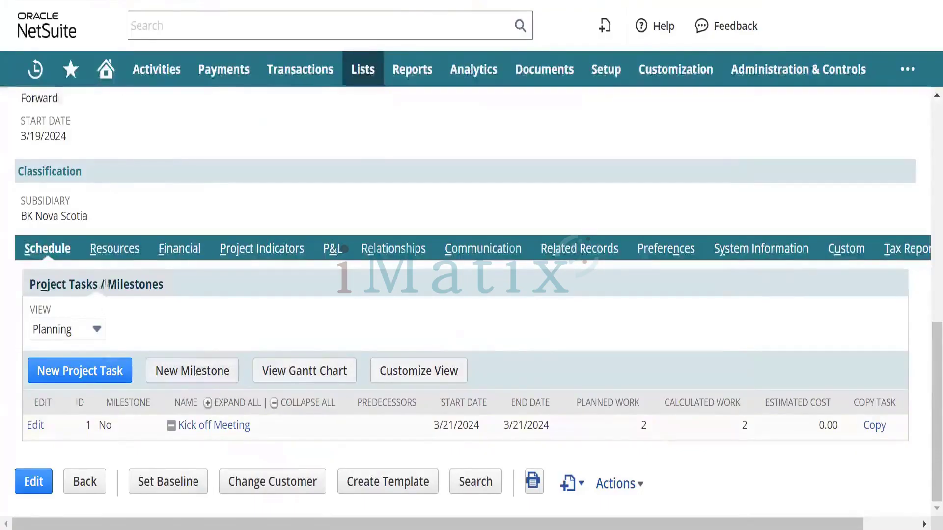
Step: Check the project's resource details, open the project for editing, and review the names offered for a new resource
click(120, 258)
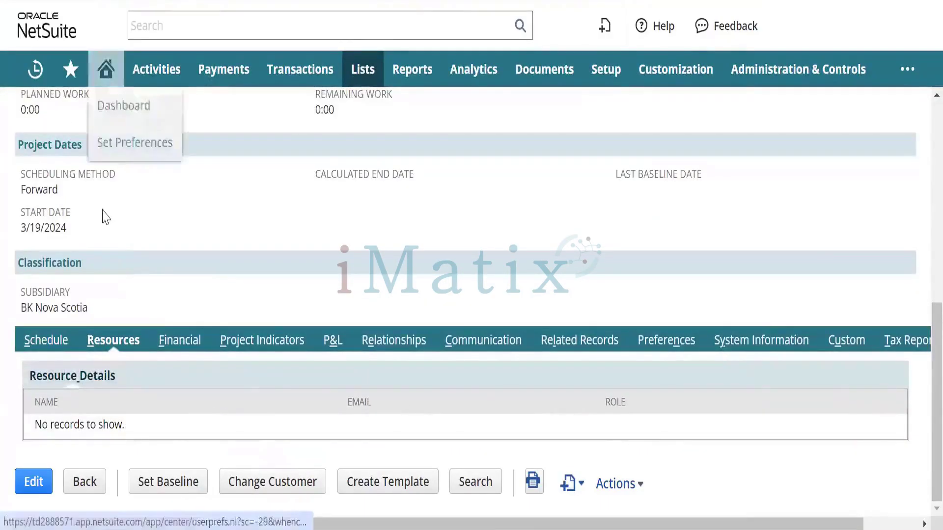
scroll(129, 237, up, 10)
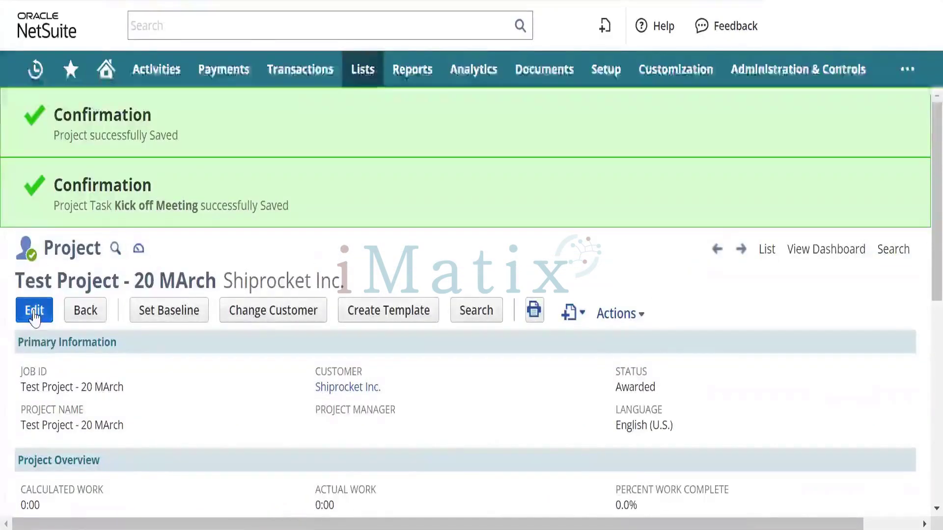
scroll(155, 354, down, 5)
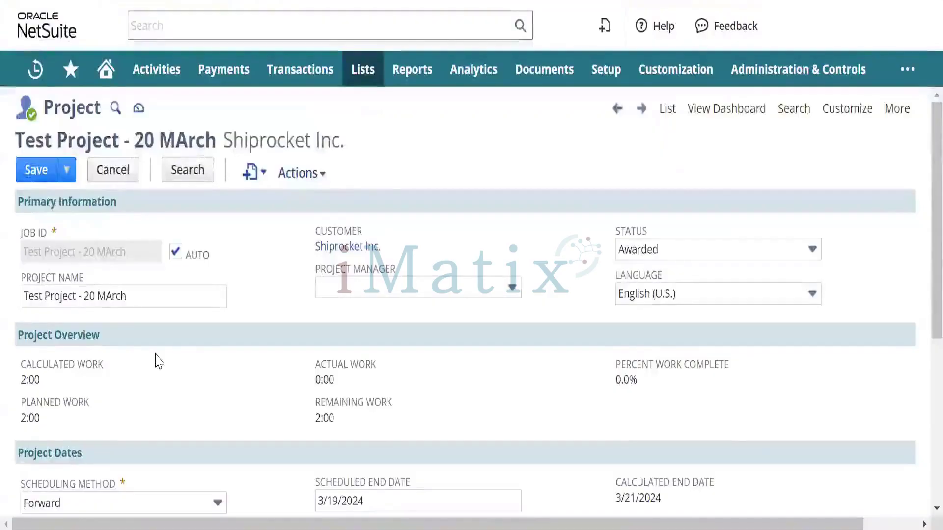
scroll(155, 361, down, 7)
click(95, 393)
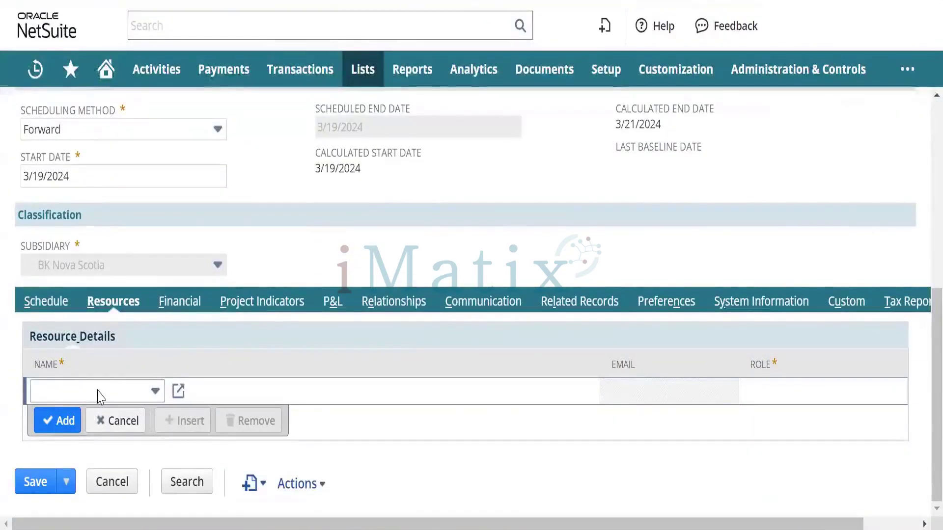
click(99, 396)
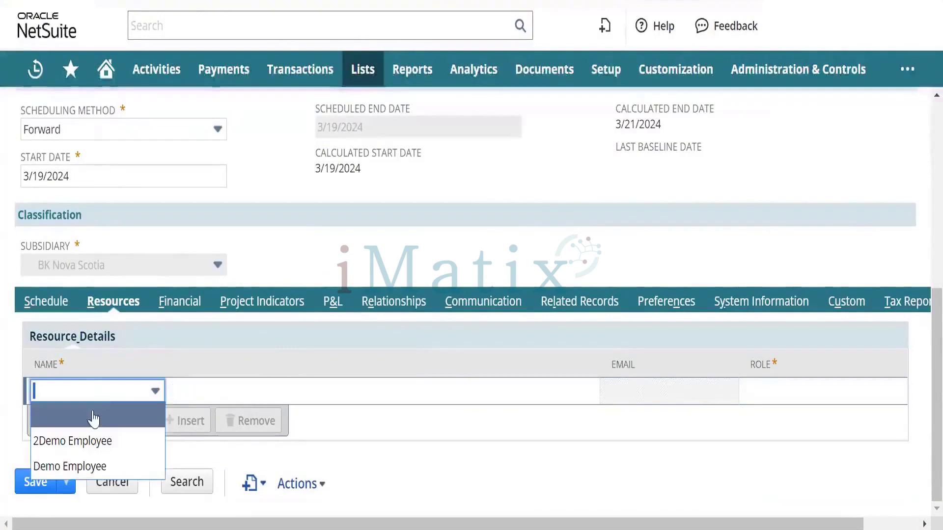
click(107, 388)
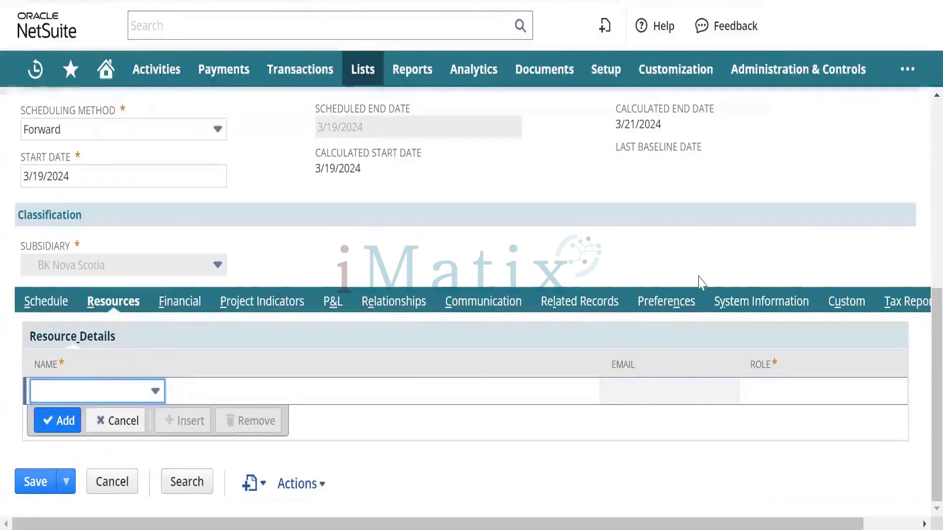
Step: Enable Display All Resources for Project Task Assignment in the project's preferences
click(683, 305)
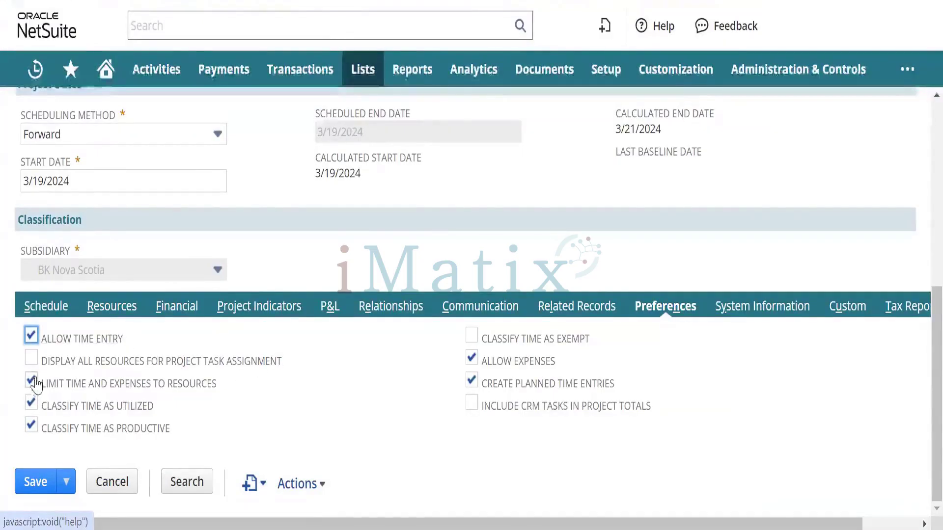
click(31, 362)
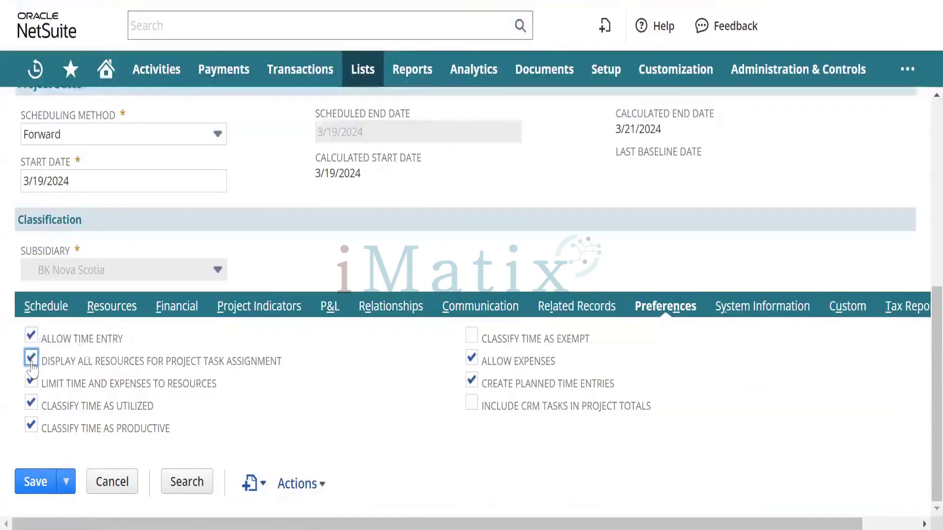
Step: Check the new resource row again, return to the preferences, and save the project with its task assignment setting
click(105, 309)
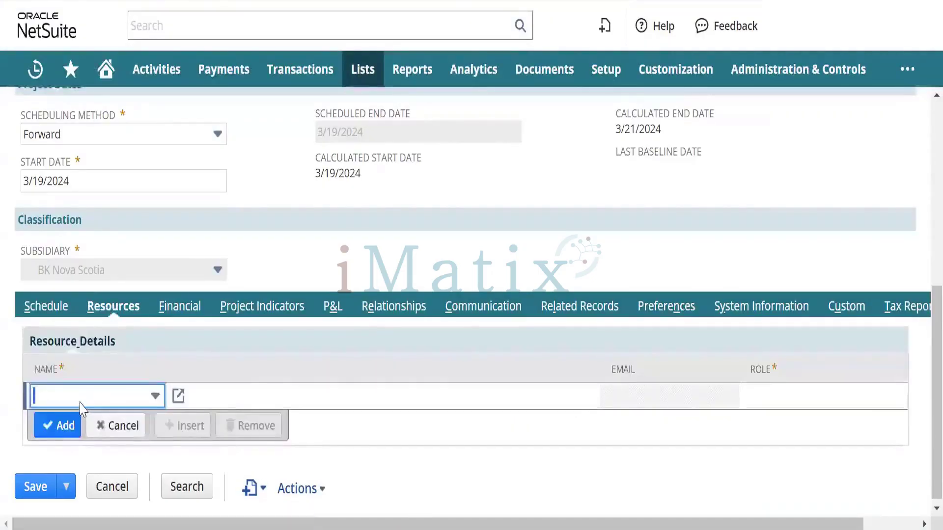
click(80, 403)
click(80, 403)
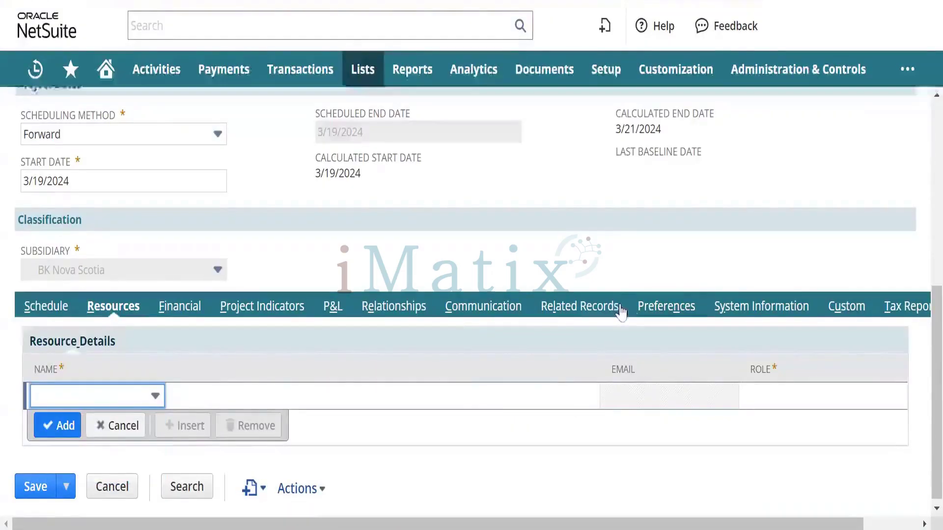
click(653, 309)
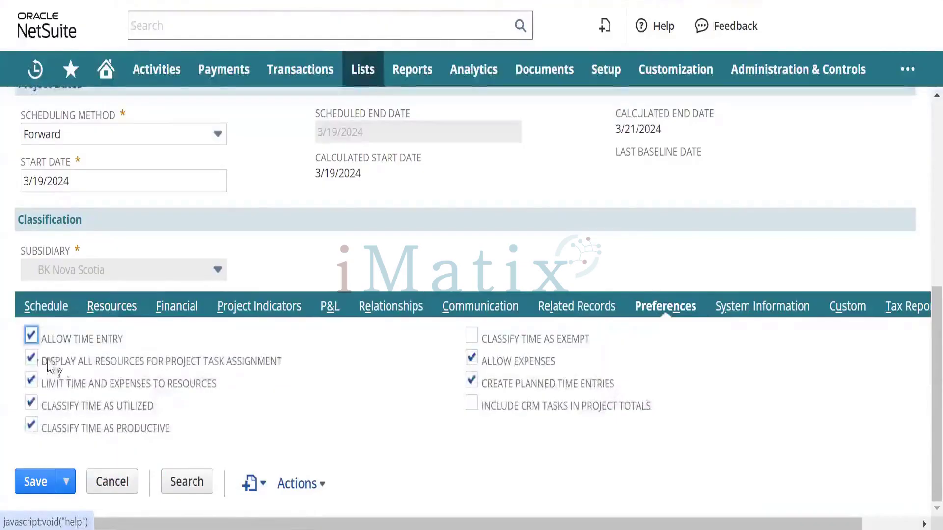
click(30, 481)
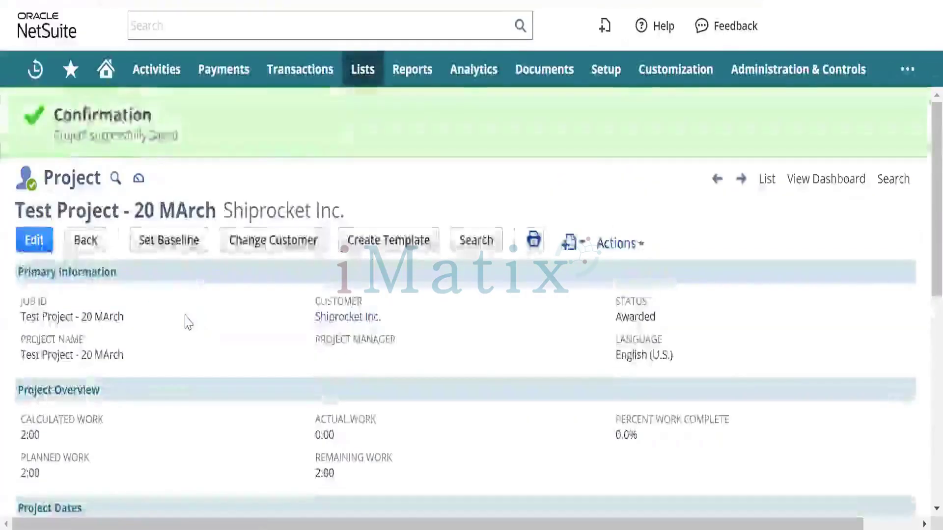
Step: Open the Kick off Meeting task for editing and choose Demo Employee as the resource in its first assignee row
scroll(189, 323, down, 10)
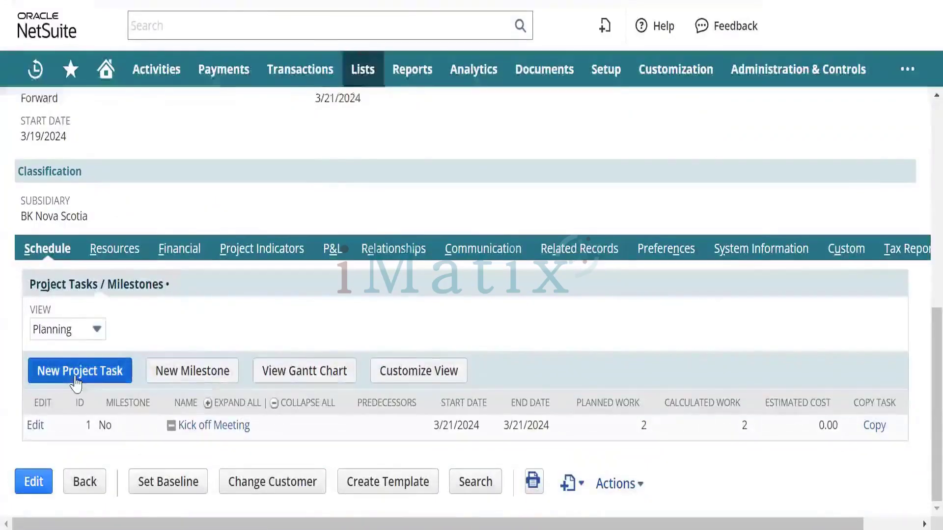
click(39, 426)
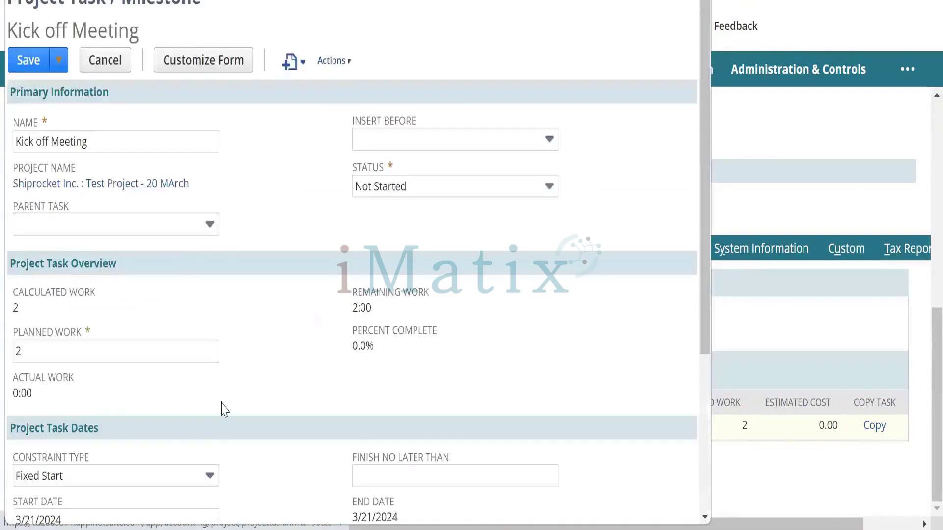
scroll(222, 406, down, 5)
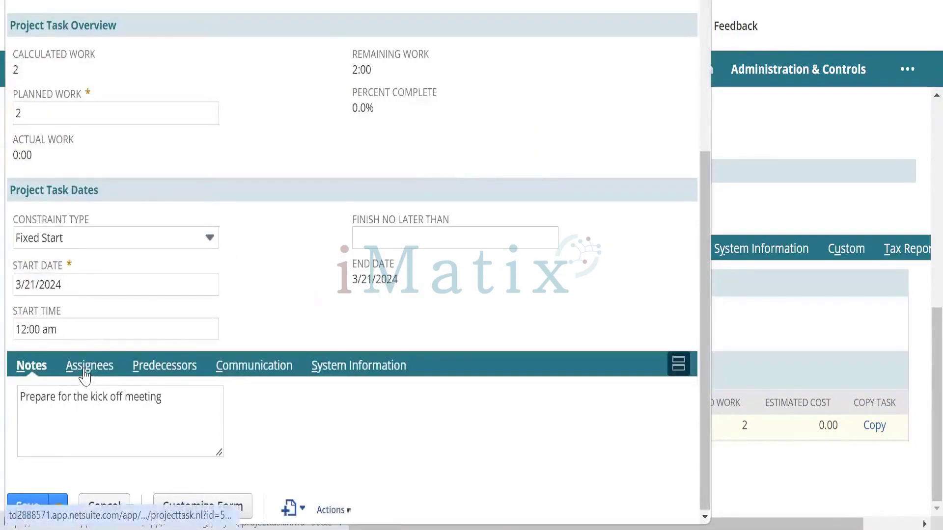
click(88, 367)
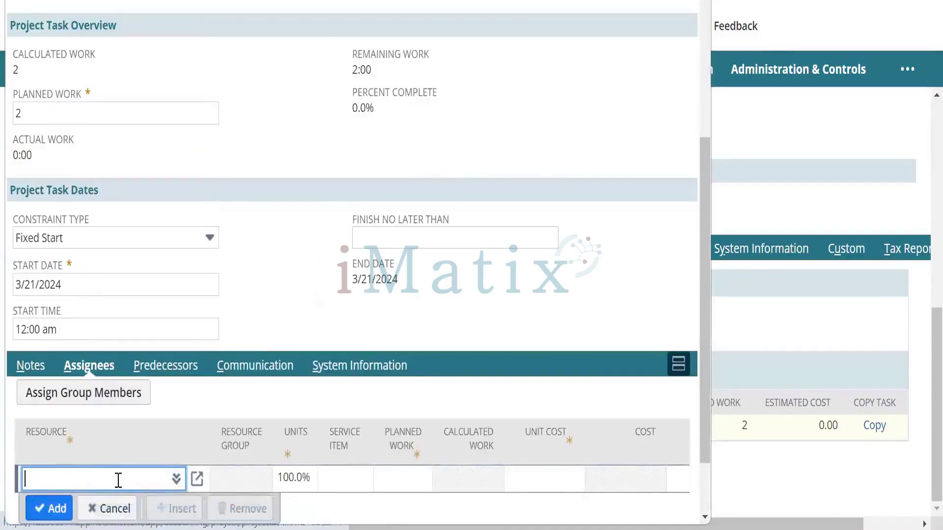
scroll(162, 393, down, 2)
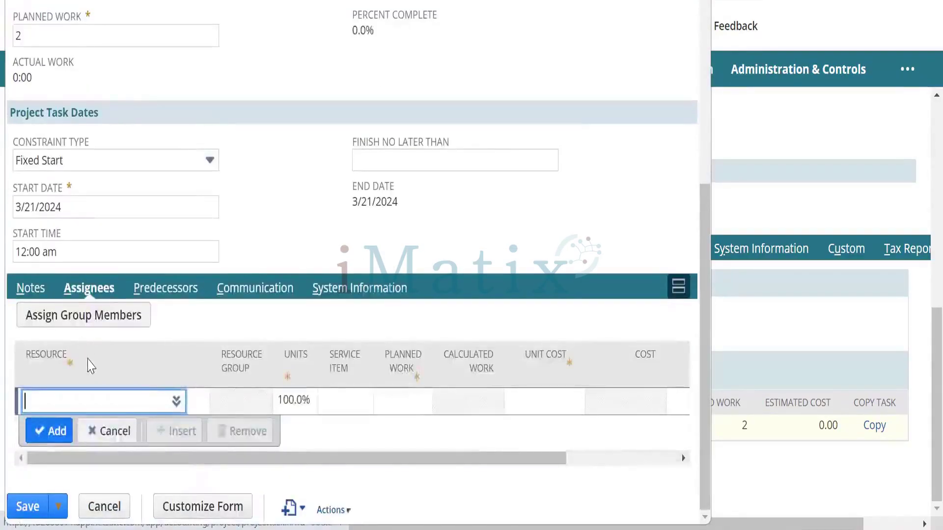
text(demo)
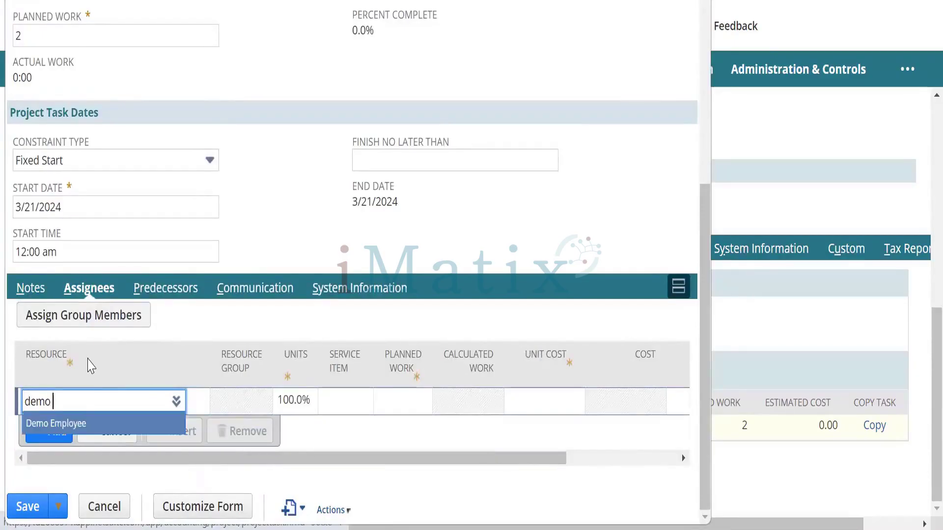
click(81, 425)
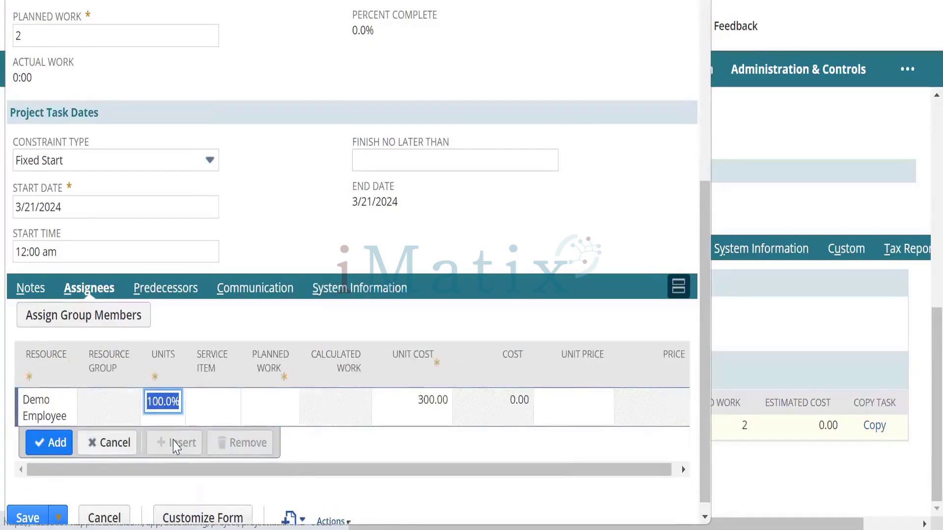
Step: Try Sale Item 01 Subscription Services as the service item for Demo Employee and clear the choice again
key(Tab)
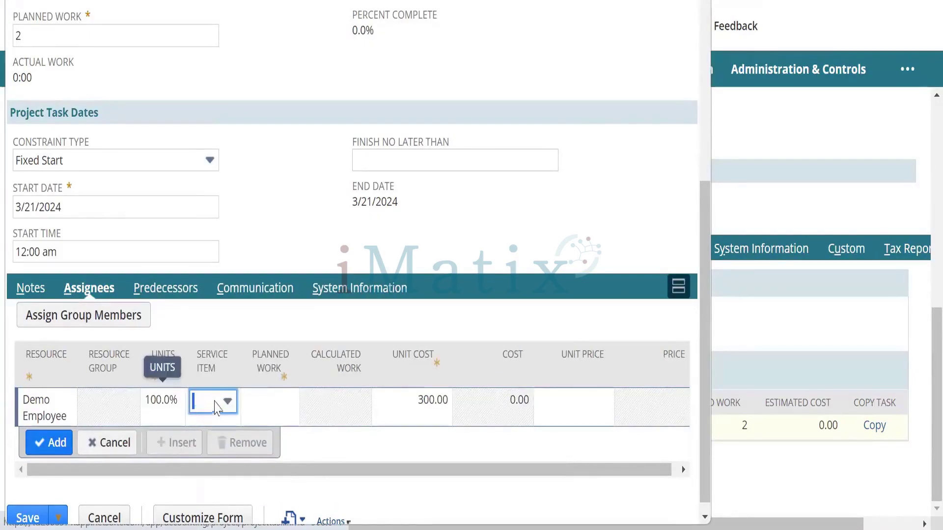
click(218, 405)
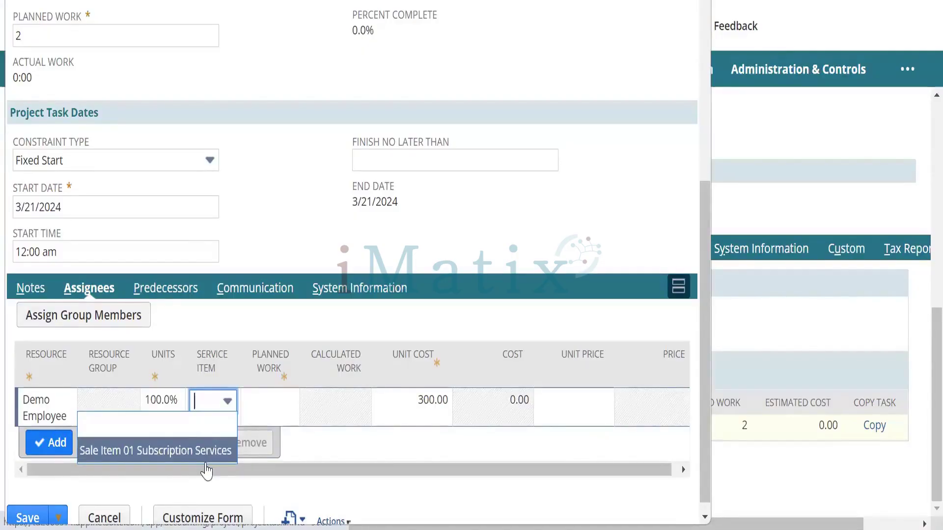
click(203, 458)
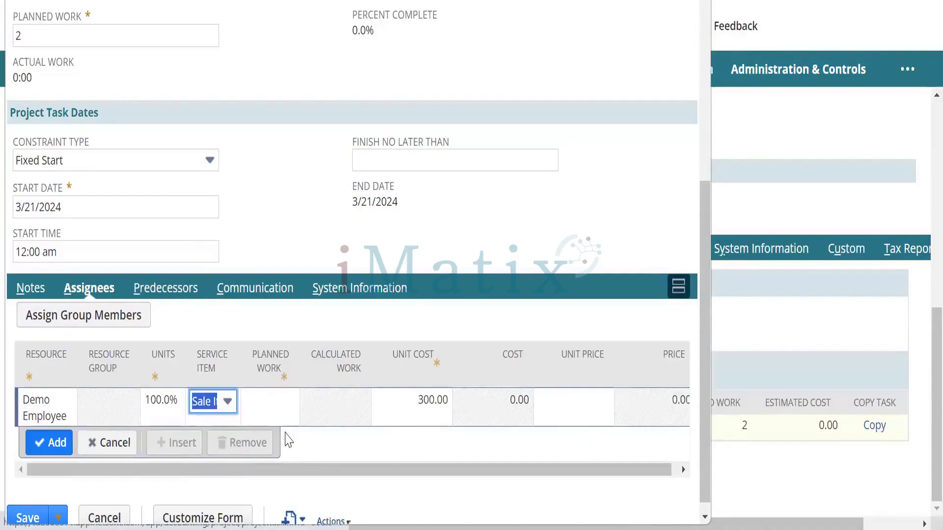
click(227, 401)
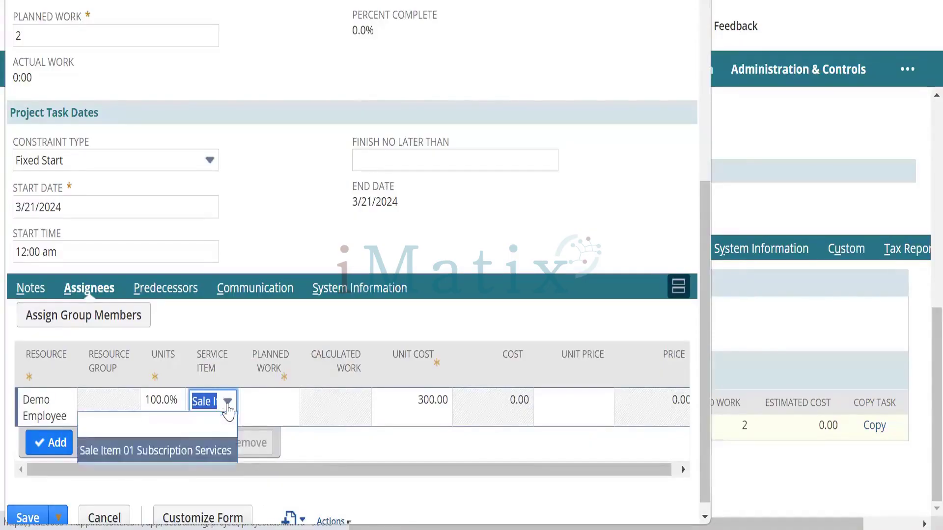
click(201, 426)
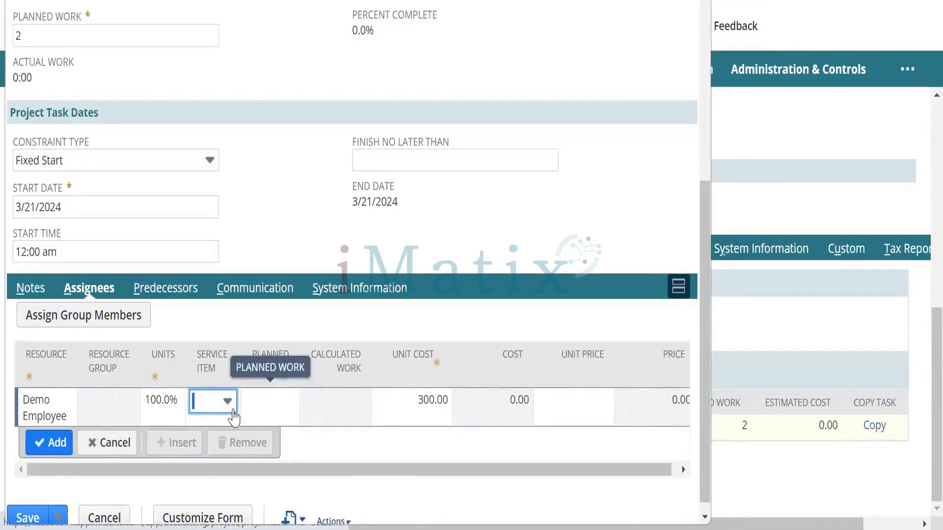
Step: Set Demo Employee's planned work to 1 and add the assignee row to the task
click(270, 416)
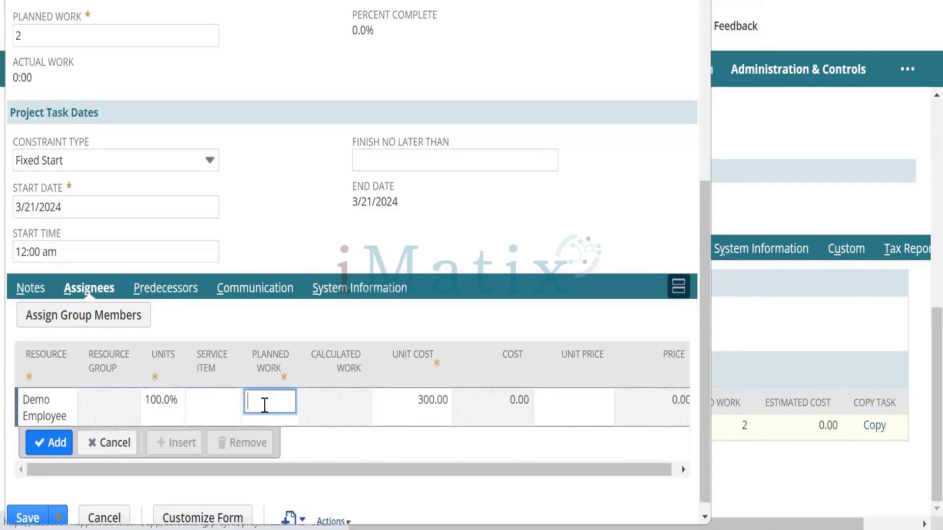
scroll(264, 405, up, 1)
scroll(263, 406, down, 1)
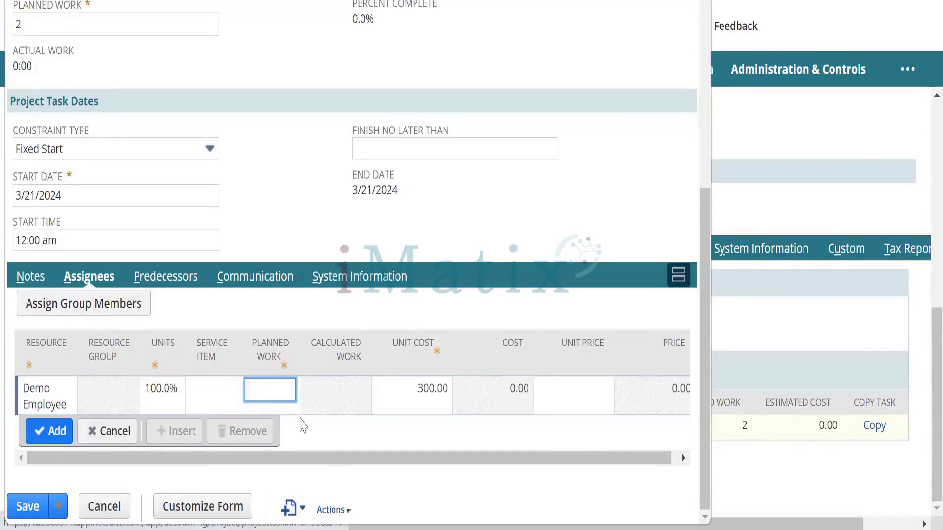
text(1)
key(Tab)
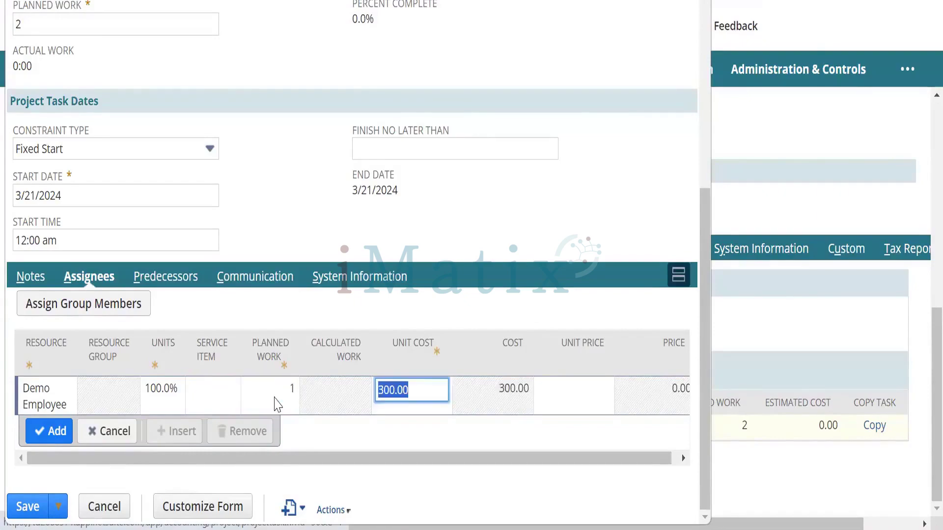
key(Tab)
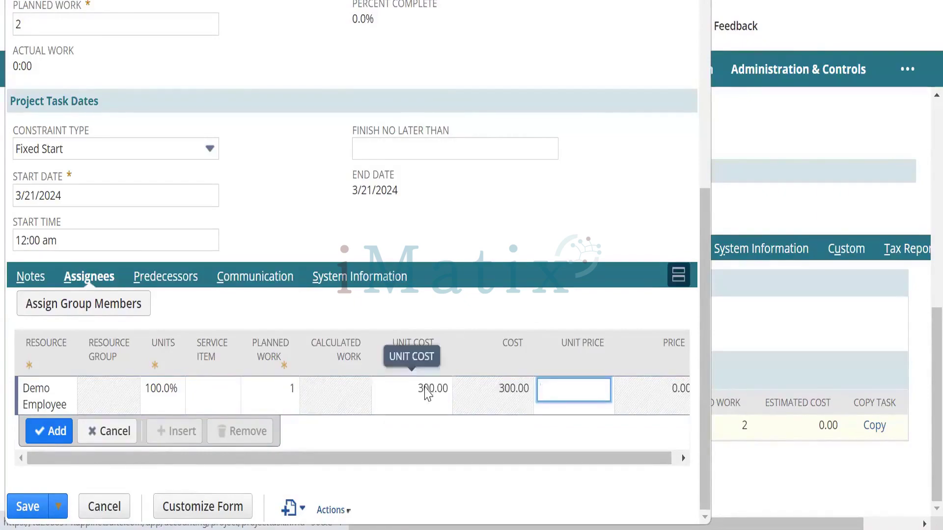
scroll(427, 393, right, 1)
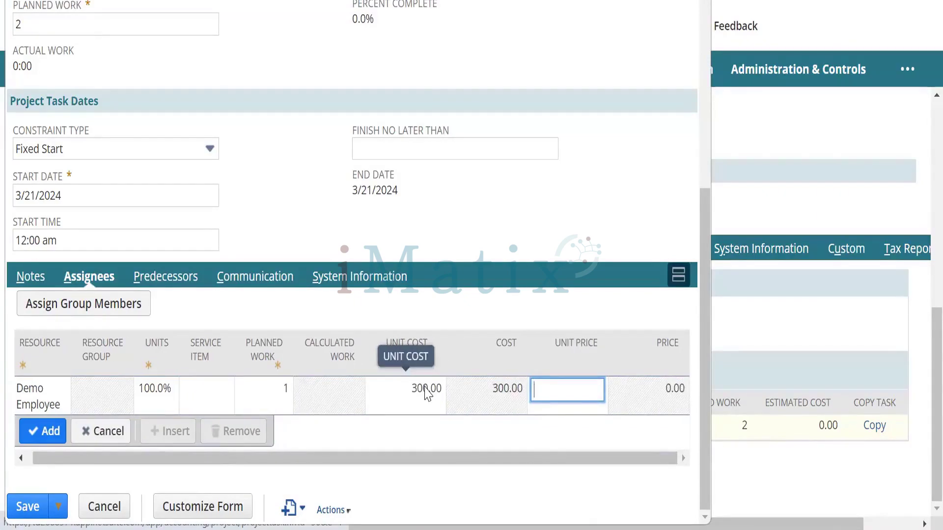
scroll(426, 393, left, 1)
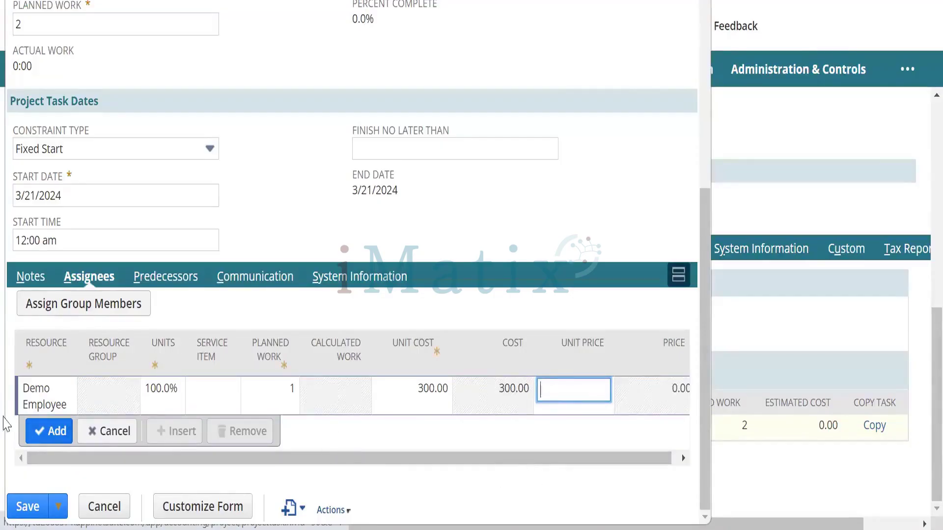
click(48, 434)
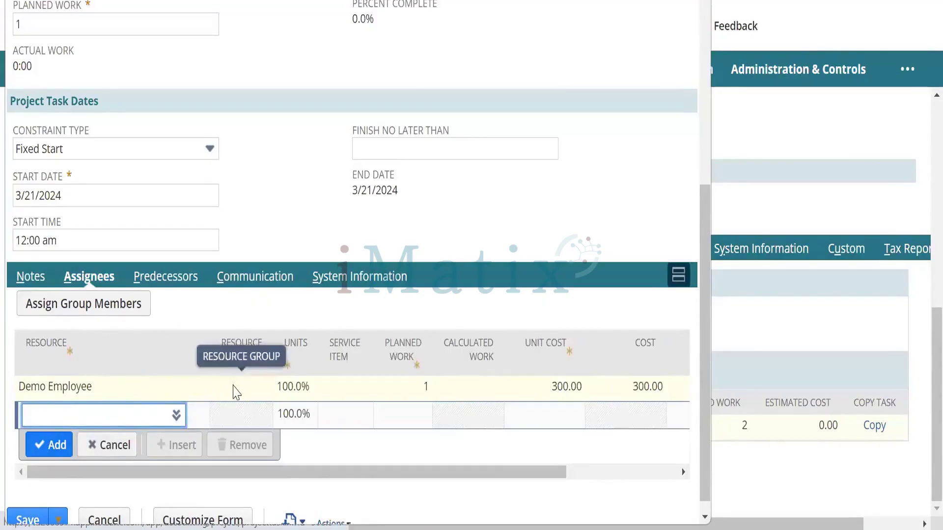
click(231, 391)
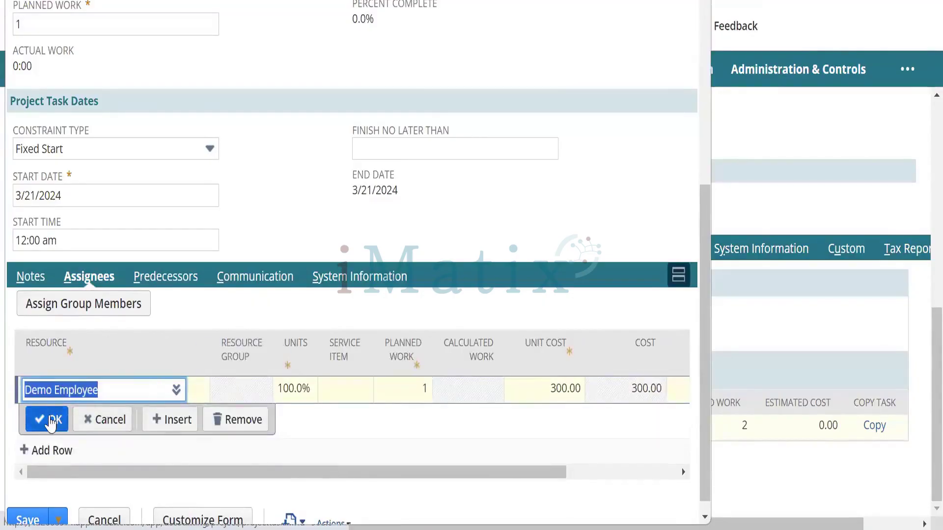
click(50, 417)
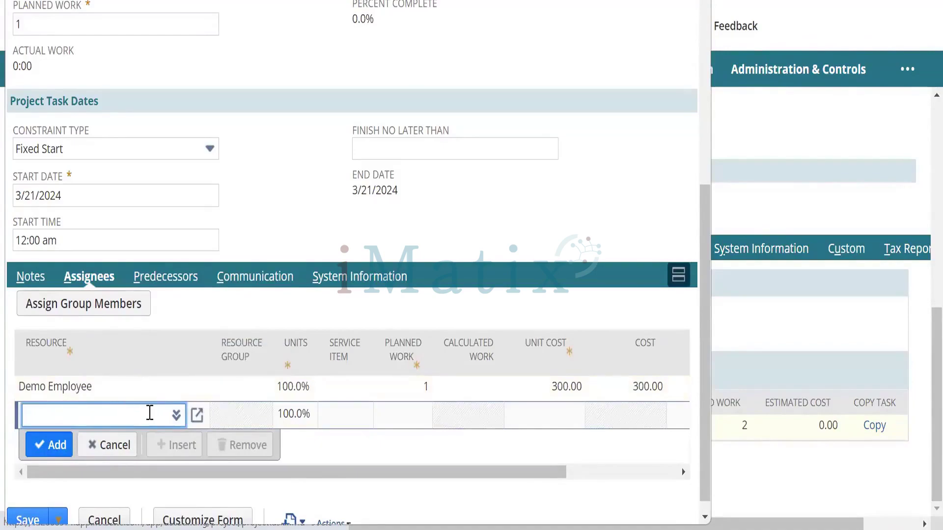
click(232, 392)
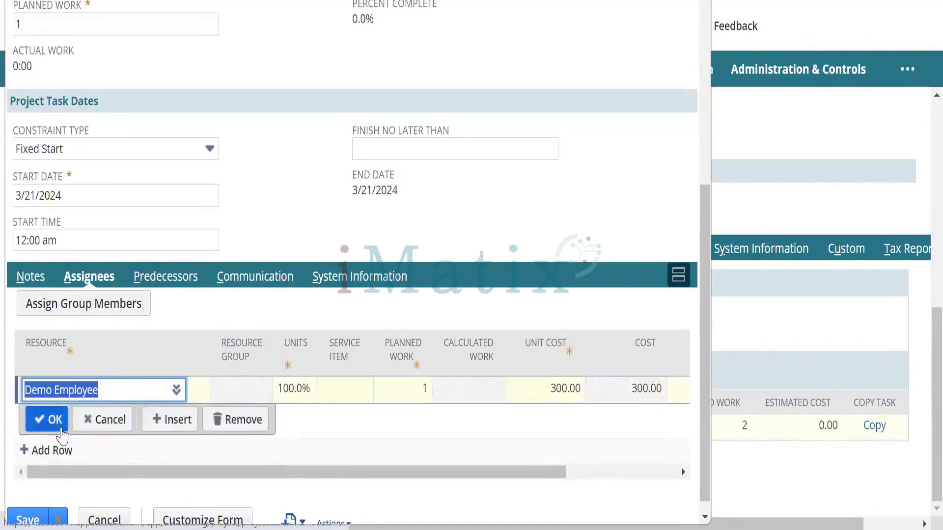
click(50, 419)
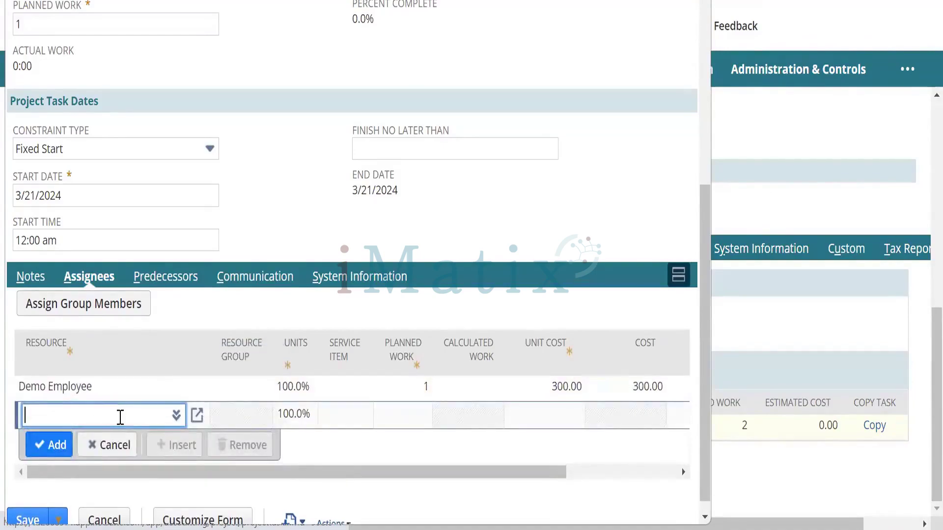
Step: Add 2Demo Employee as a second assignee with planned work of 1 and save the Kick off Meeting task
text(de)
key(BackSpace)
text(2dem)
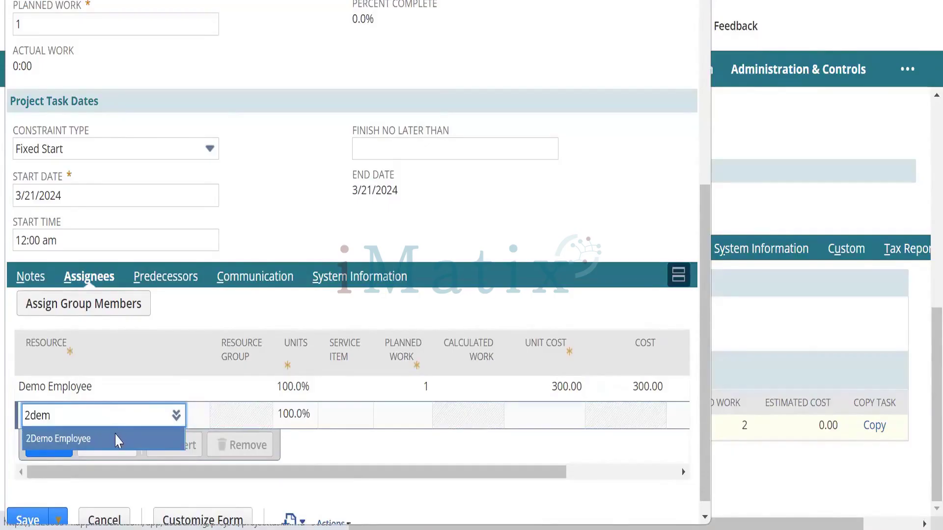
click(117, 440)
key(Tab)
key(Tab)
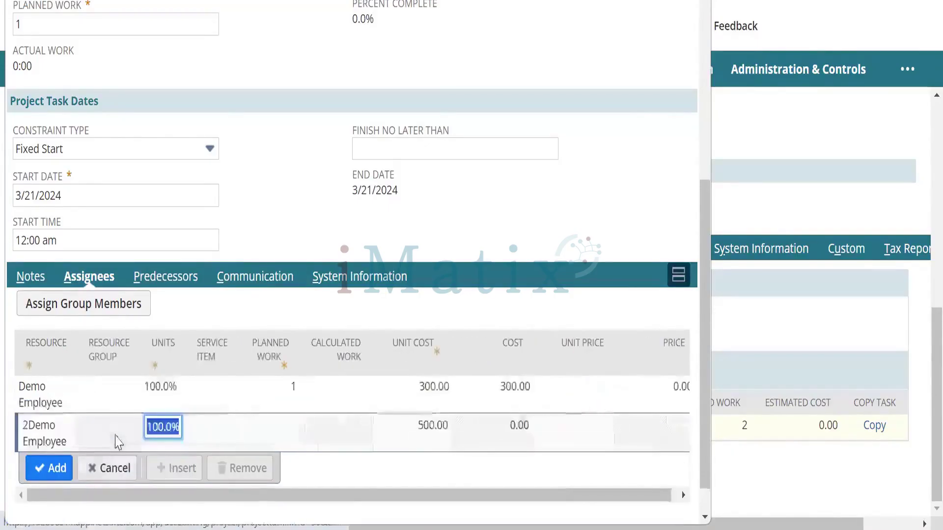
key(Tab)
text(1)
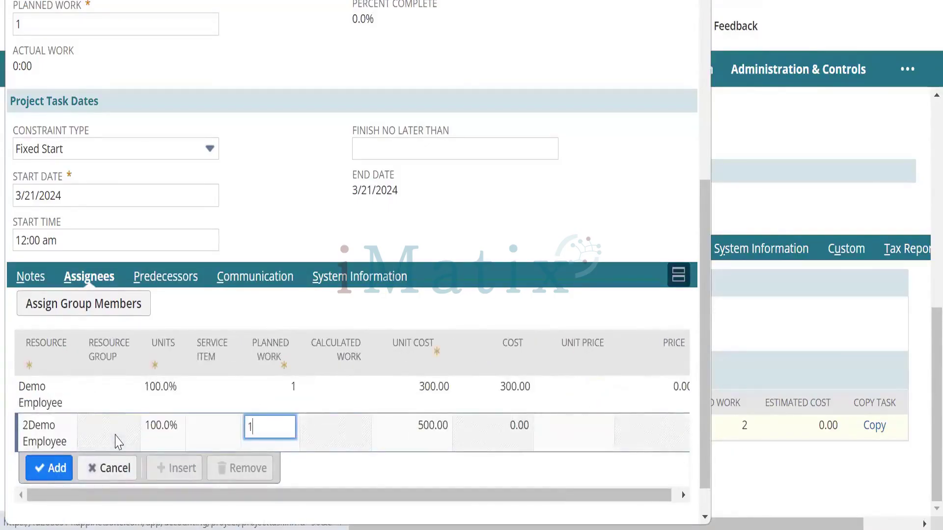
key(Tab)
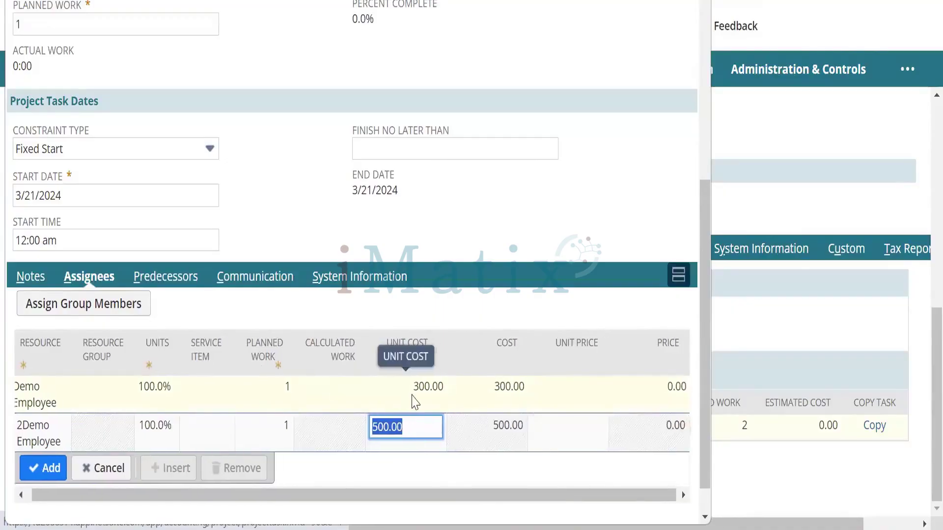
click(47, 469)
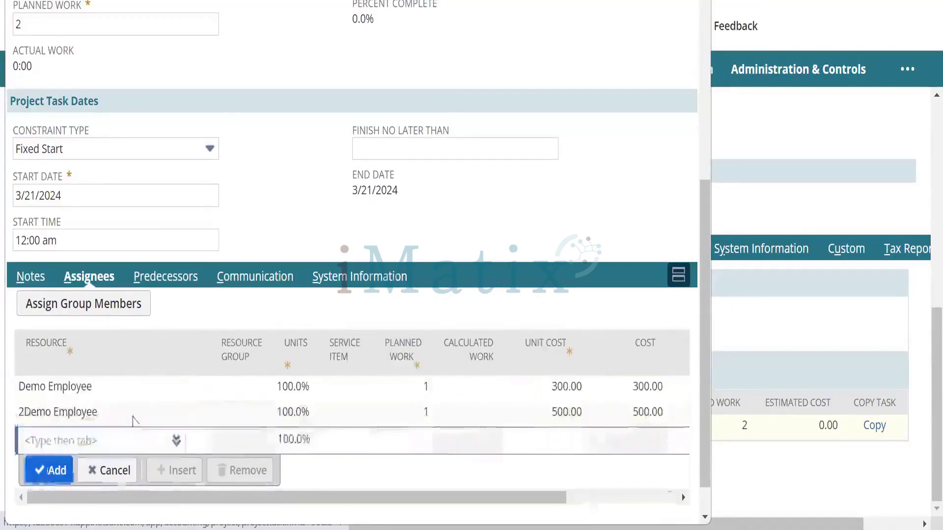
scroll(177, 363, down, 1)
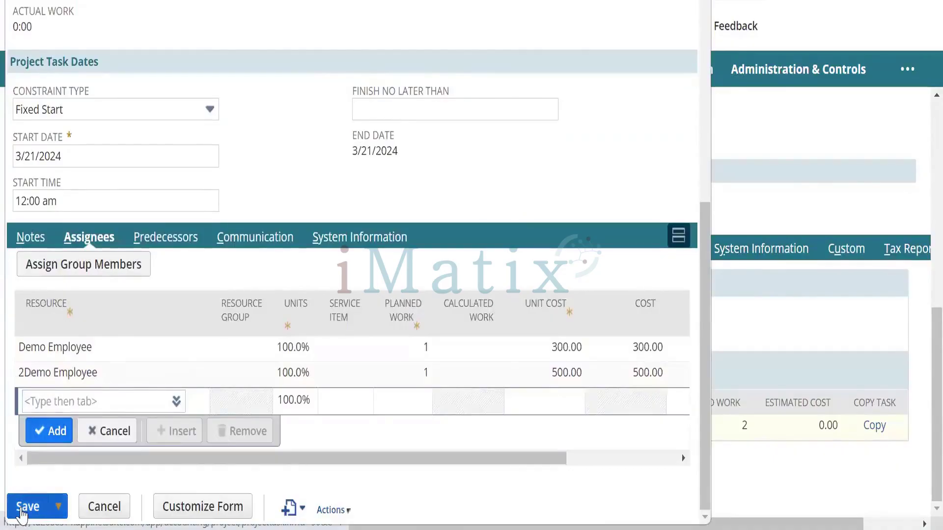
click(25, 505)
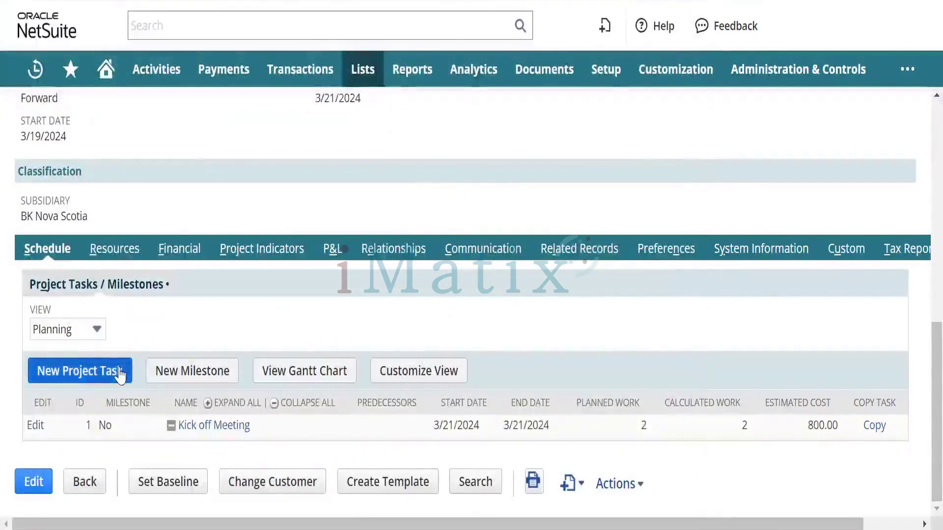
Step: Start a new project task named Set up and Configuration with planned work of 30
click(92, 373)
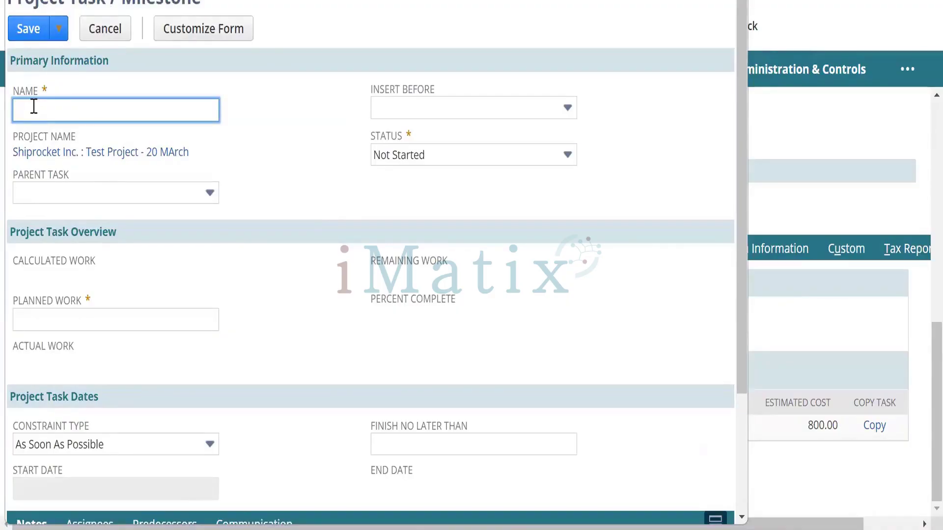
text(Set up and Configurat)
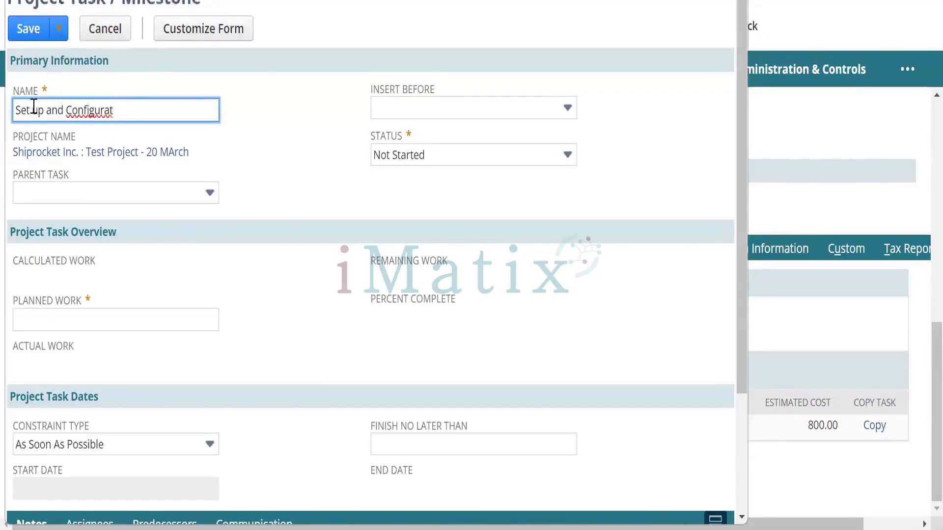
text(ion)
key(Tab)
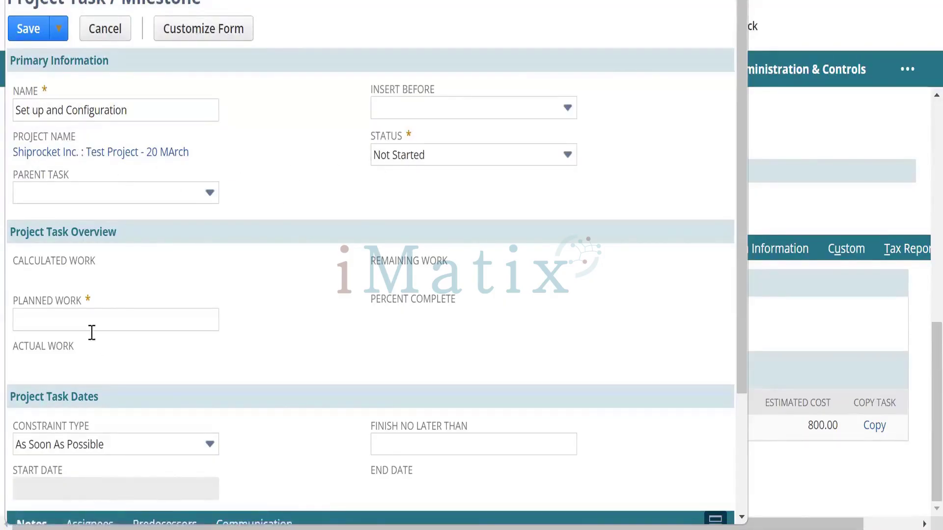
click(70, 320)
click(71, 320)
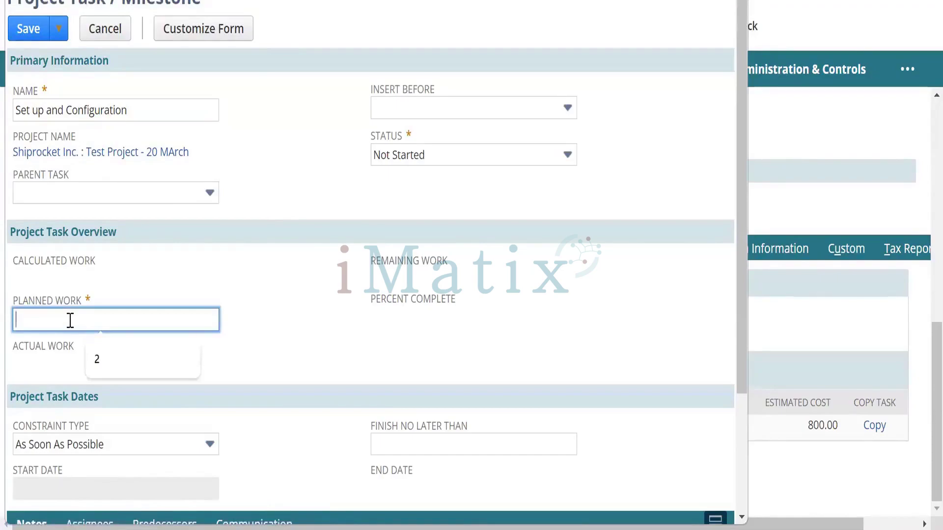
text(1)
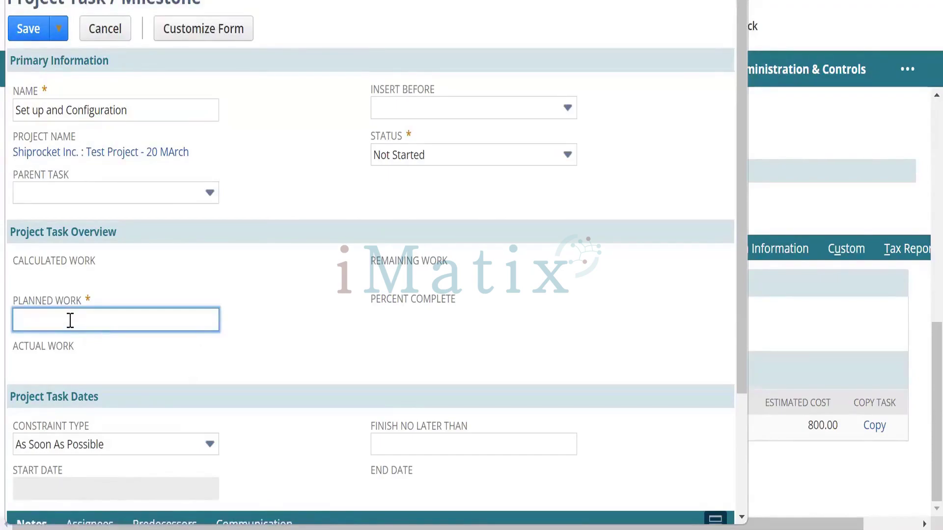
key(Tab)
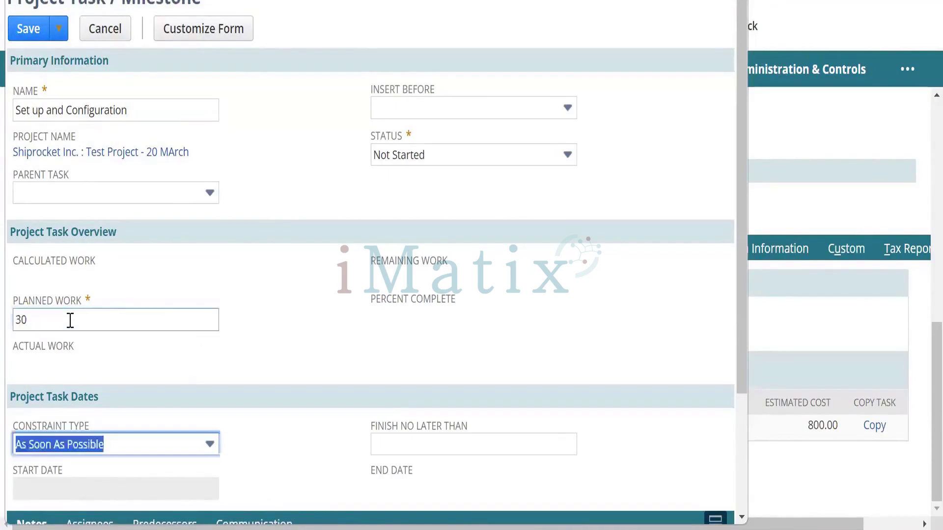
Step: Set the Set up and Configuration task to finish no later than 4/30/2024
key(Tab)
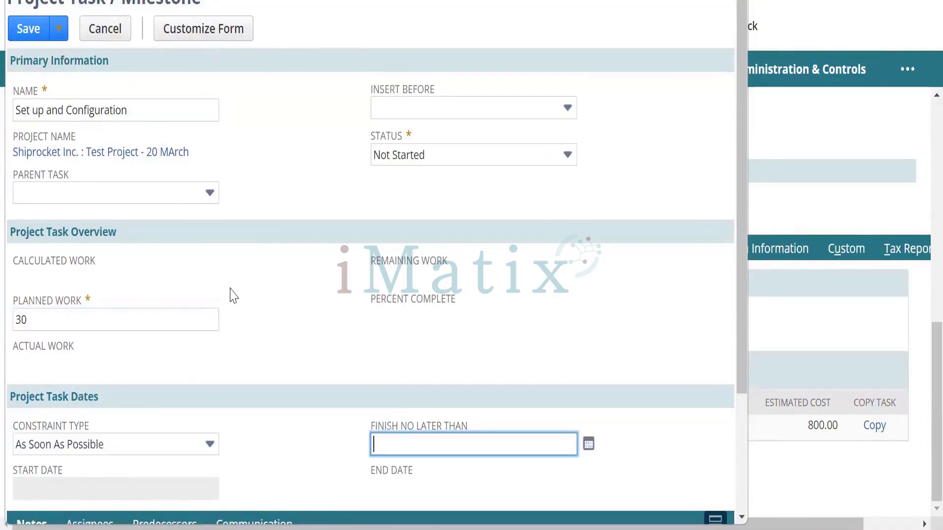
scroll(231, 295, down, 3)
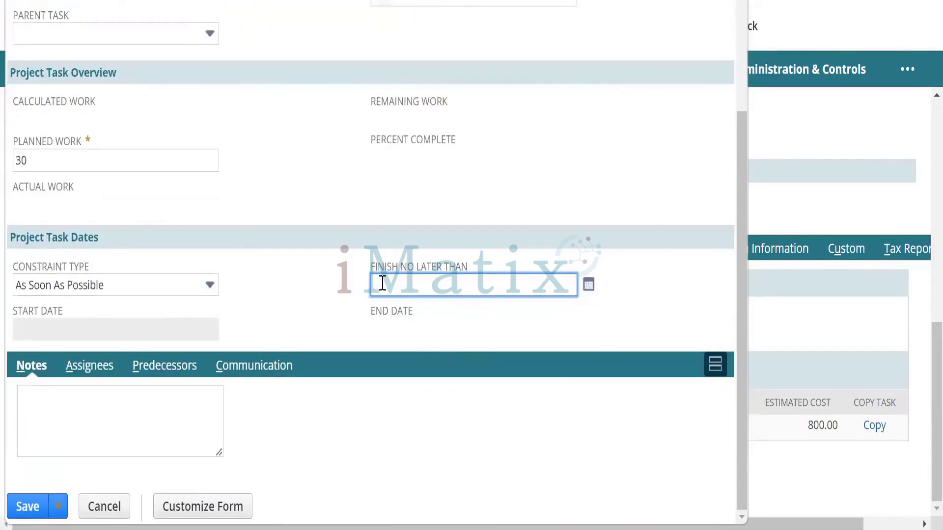
text(2)
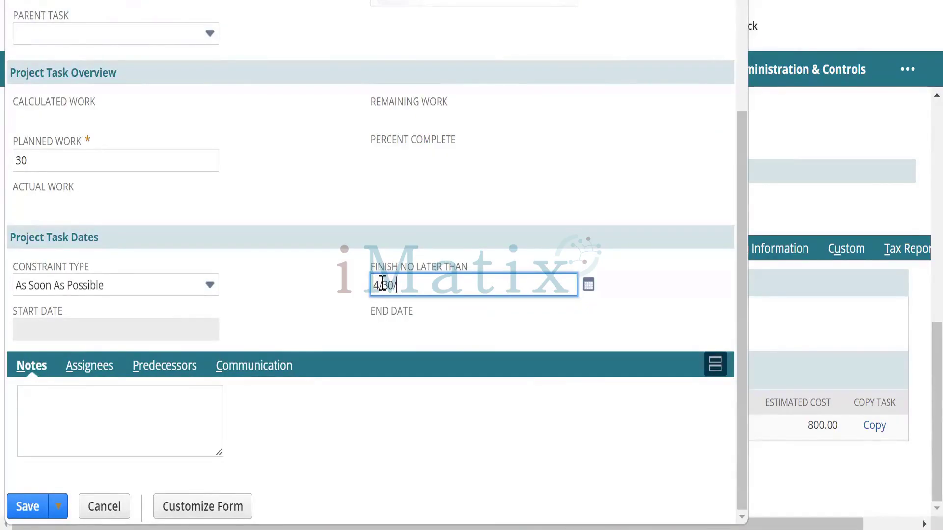
text(024)
key(Tab)
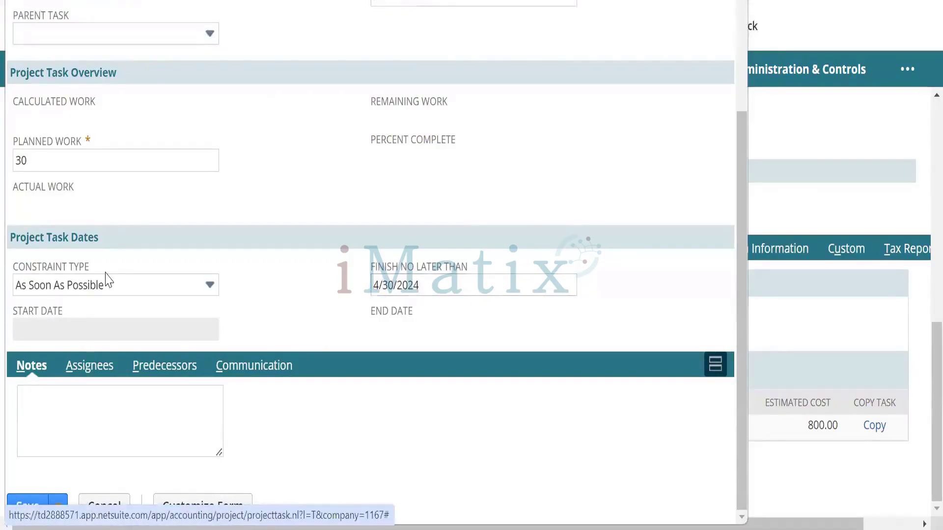
Step: Try Fixed Start as the task's constraint type and set it back to As Soon As Possible
click(117, 290)
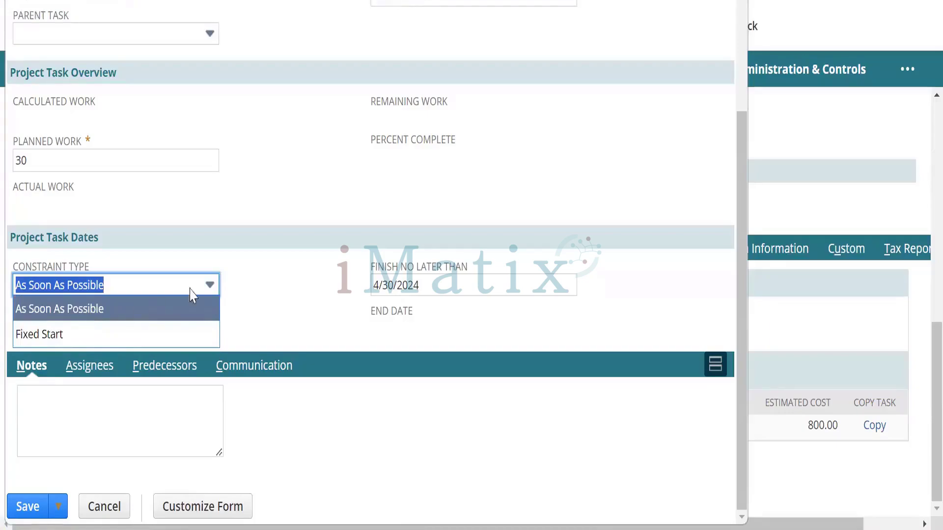
click(265, 284)
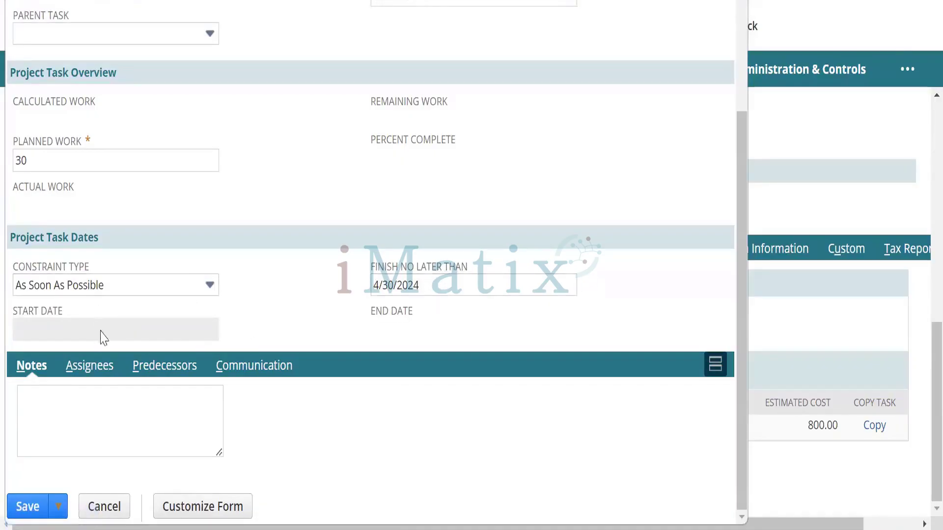
click(429, 285)
click(127, 288)
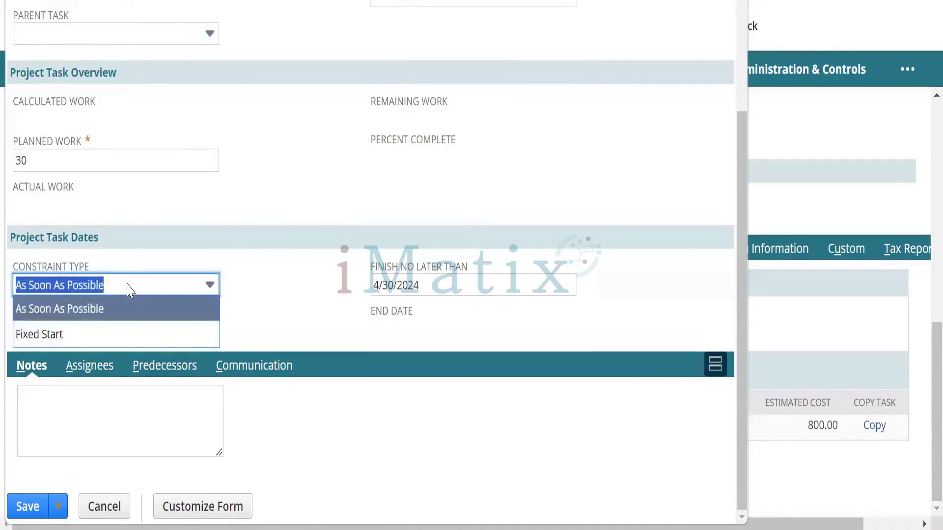
click(160, 315)
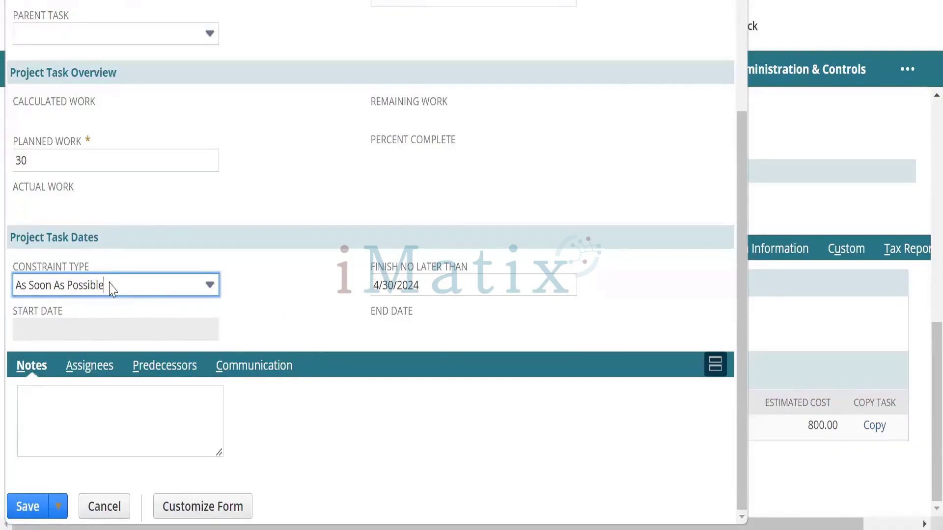
click(130, 295)
click(98, 334)
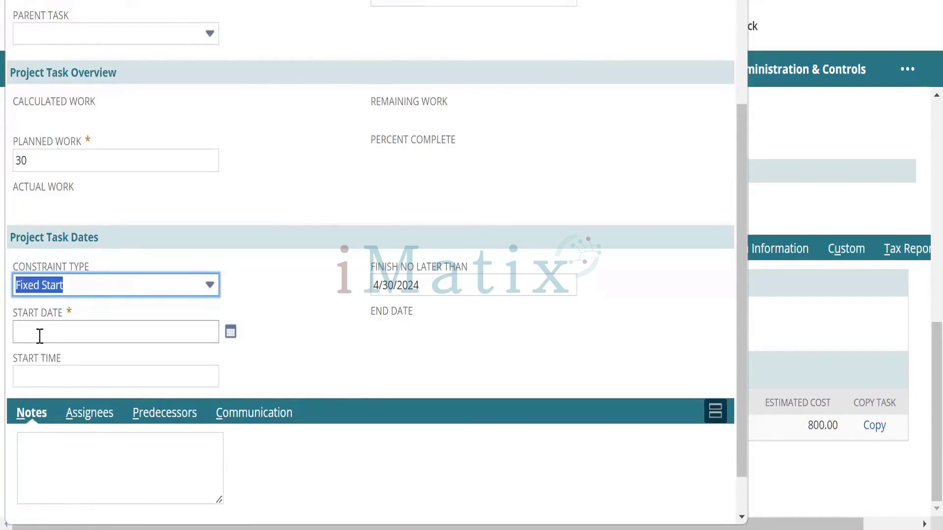
click(113, 290)
click(89, 309)
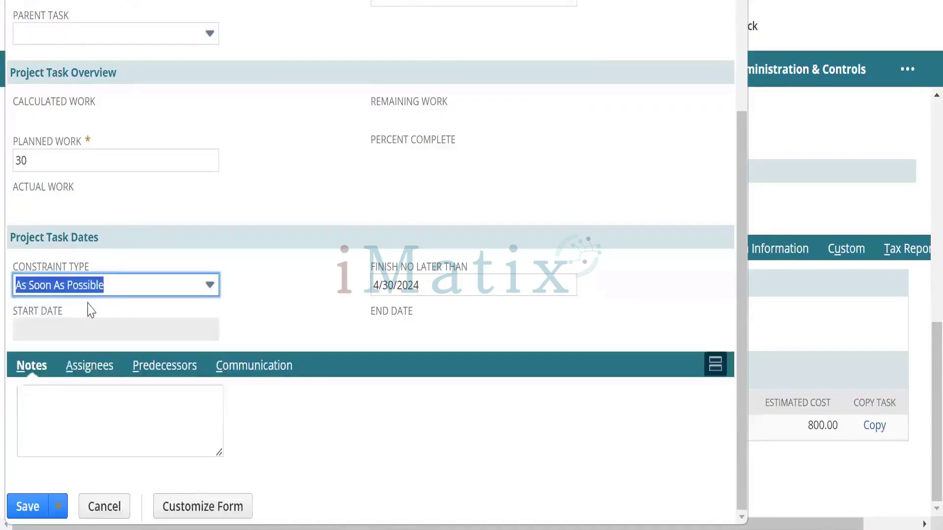
click(249, 295)
Step: Add Demo Employee as the first assignee of the Set up and Configuration task with planned work of 16
click(78, 415)
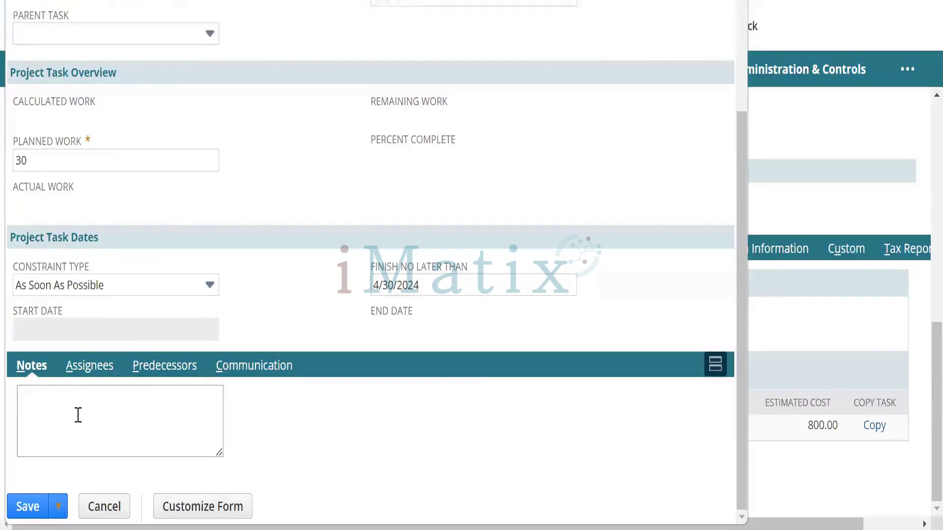
click(92, 365)
scroll(137, 400, down, 2)
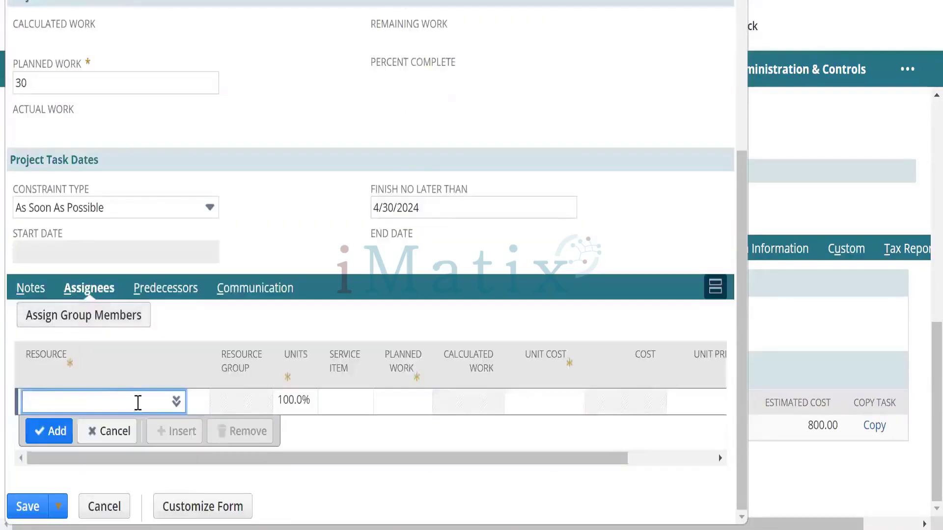
text(demo employee)
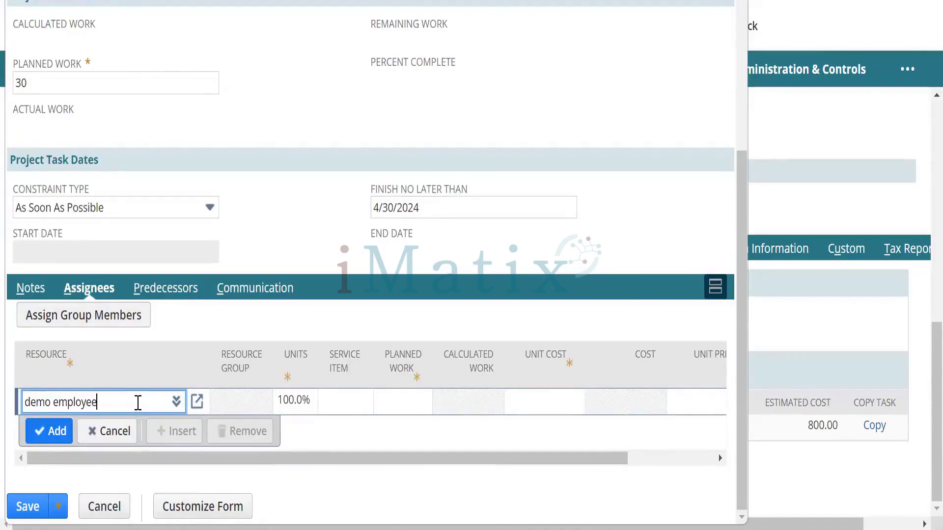
key(Tab)
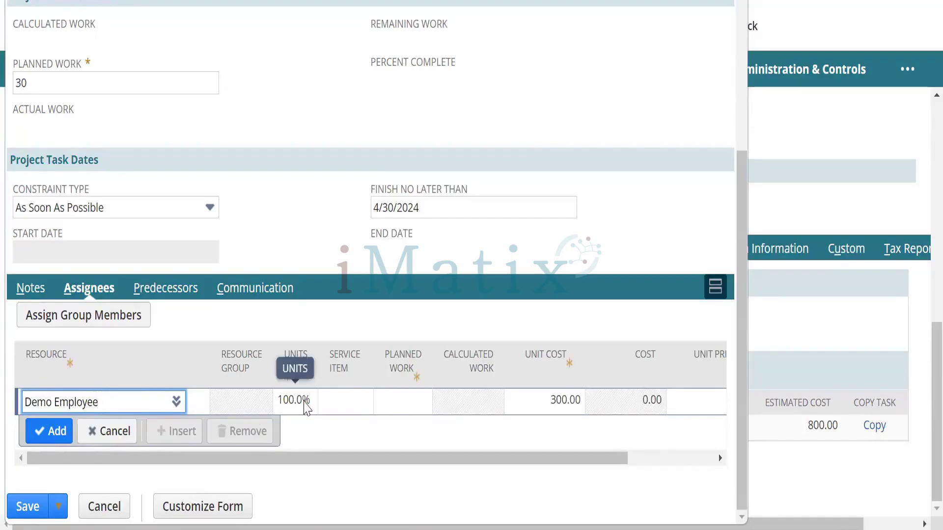
click(399, 402)
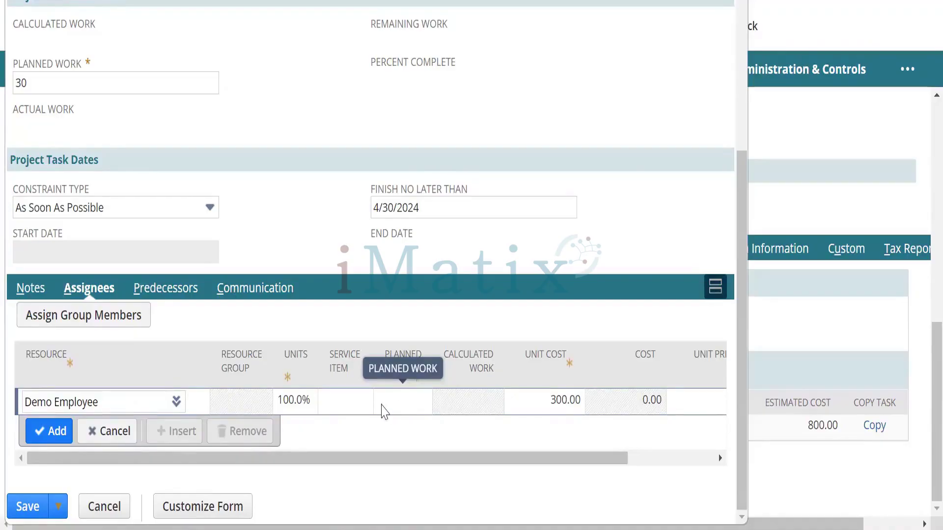
click(382, 412)
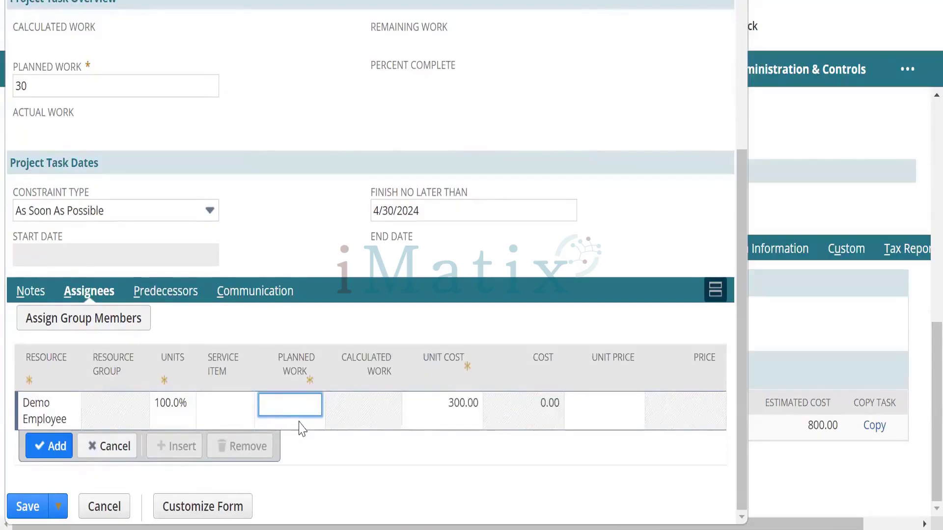
key(Tab)
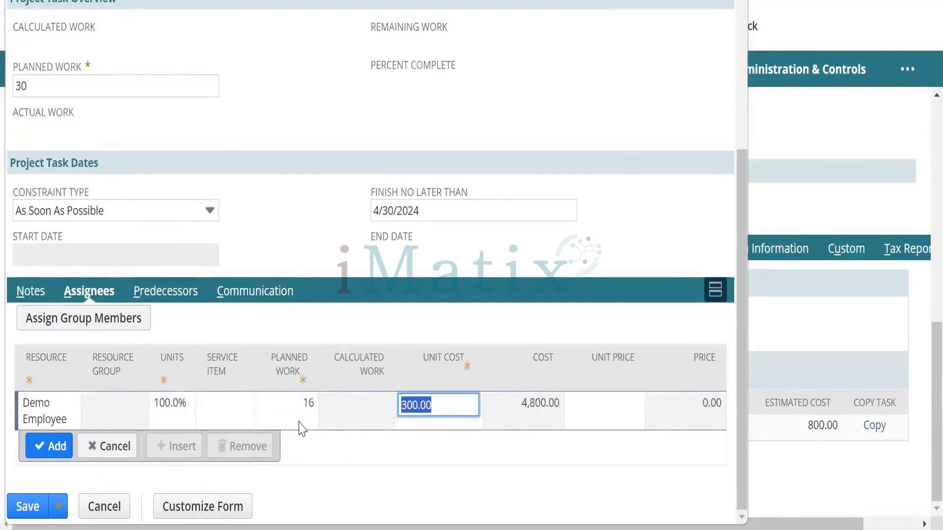
key(Tab)
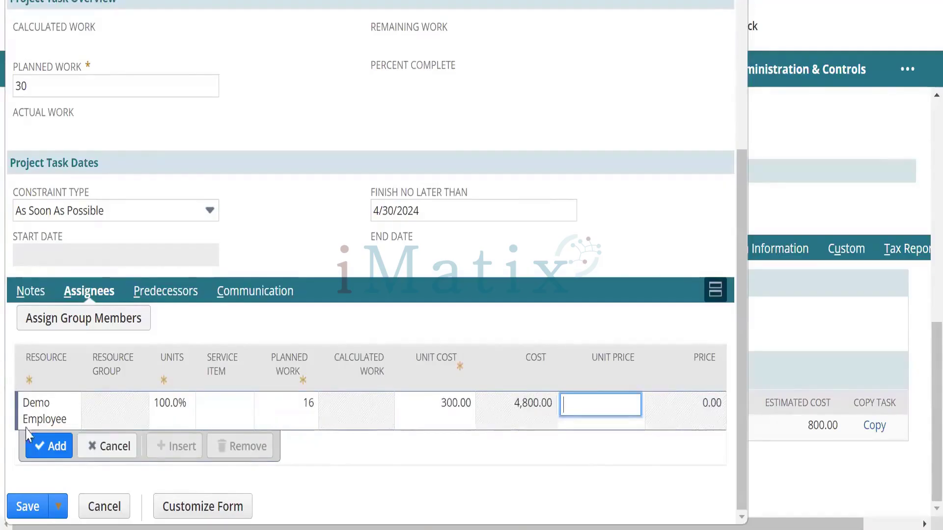
click(48, 445)
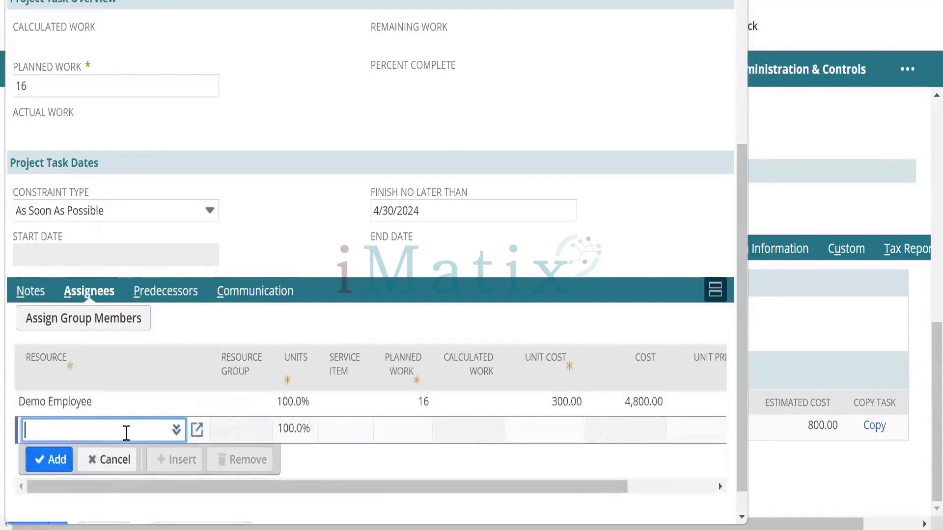
Step: Add 2Demo Employee as the second assignee with planned work of 14 and save the Set up and Configuration task
text(2demo)
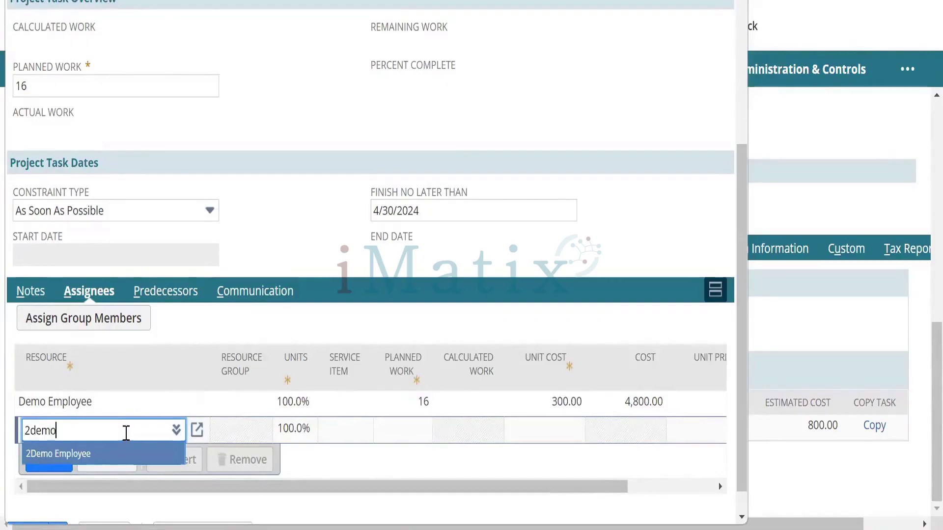
key(Return)
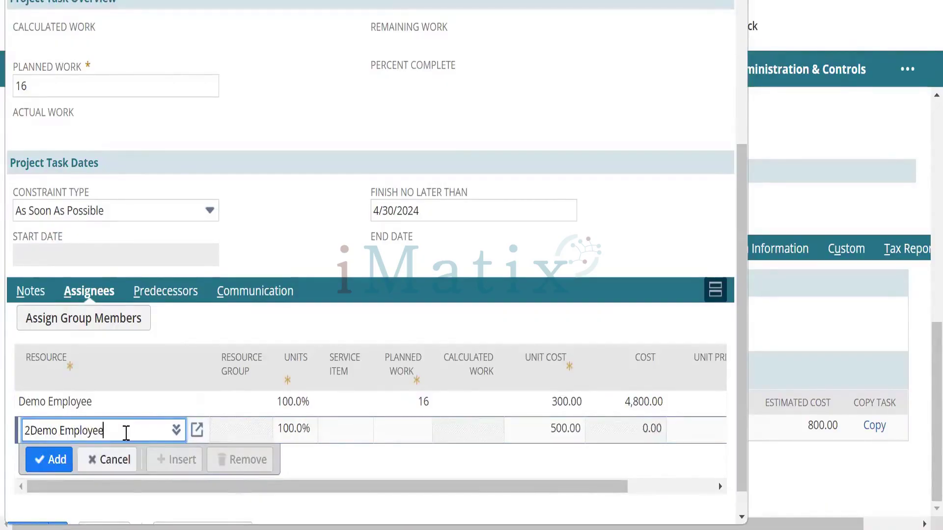
key(Tab)
key(Tab)
key(Tab)
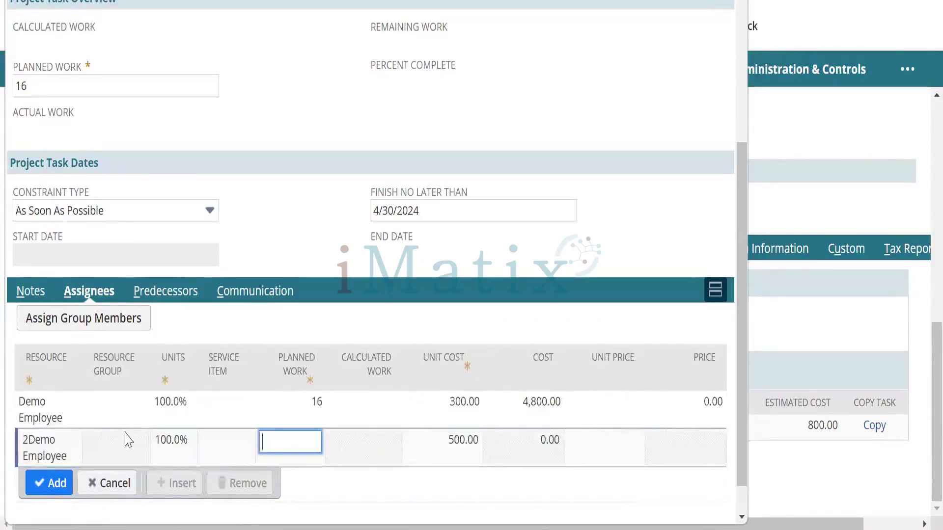
text(14)
key(Tab)
key(Tab)
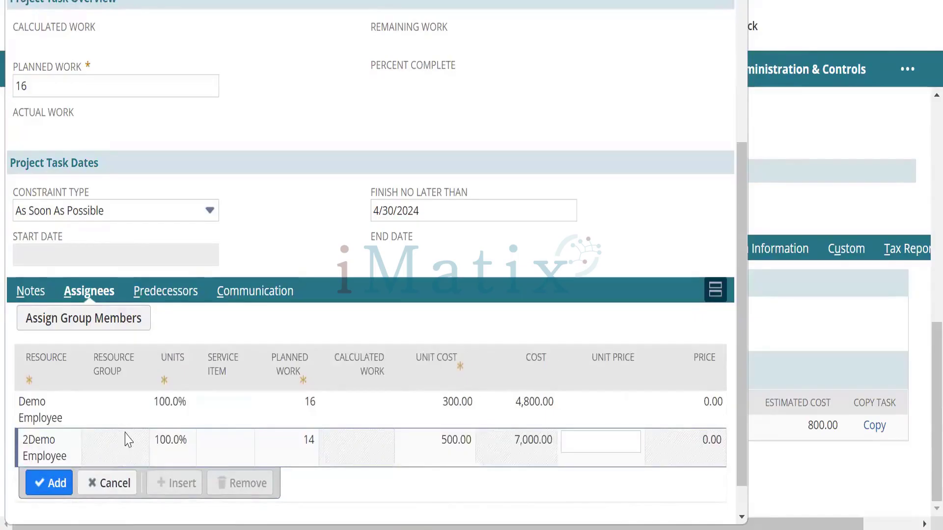
click(43, 483)
scroll(210, 305, down, 1)
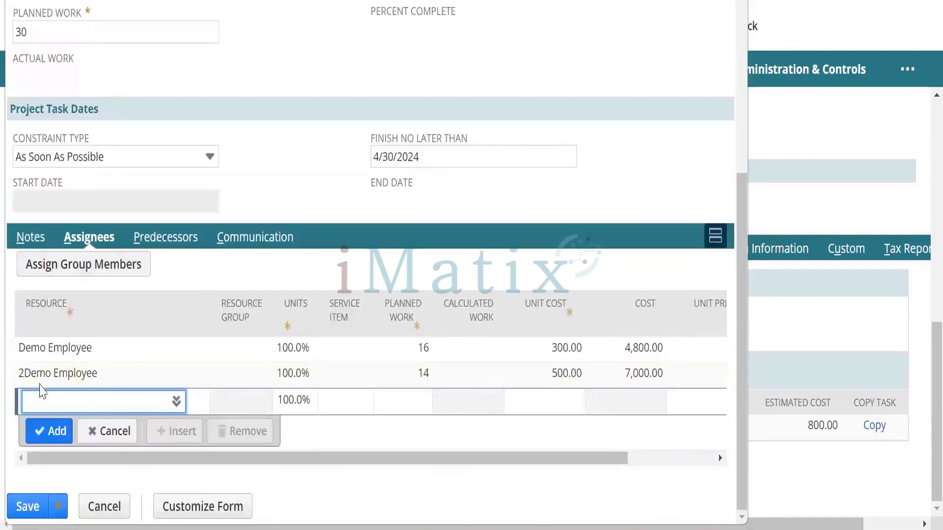
click(20, 511)
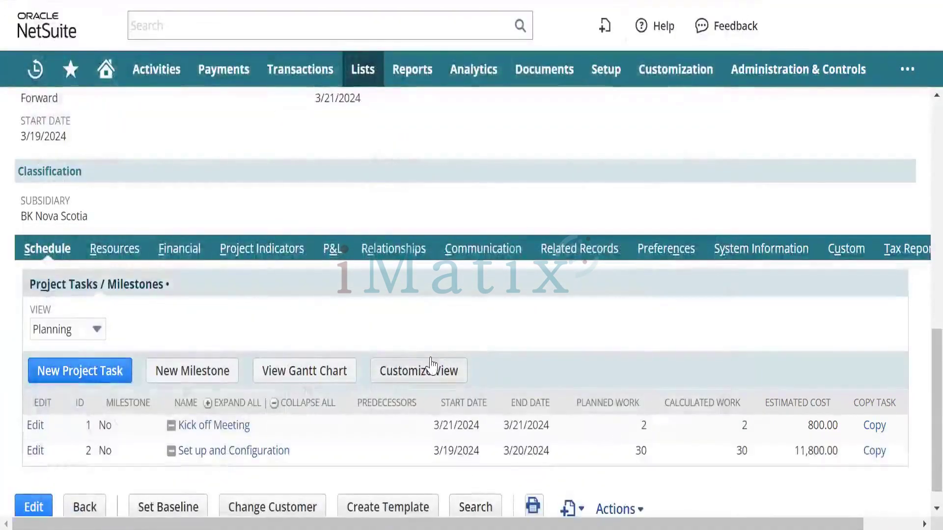
Step: Reopen the Set up and Configuration task for editing and review its dates and assignees
click(34, 451)
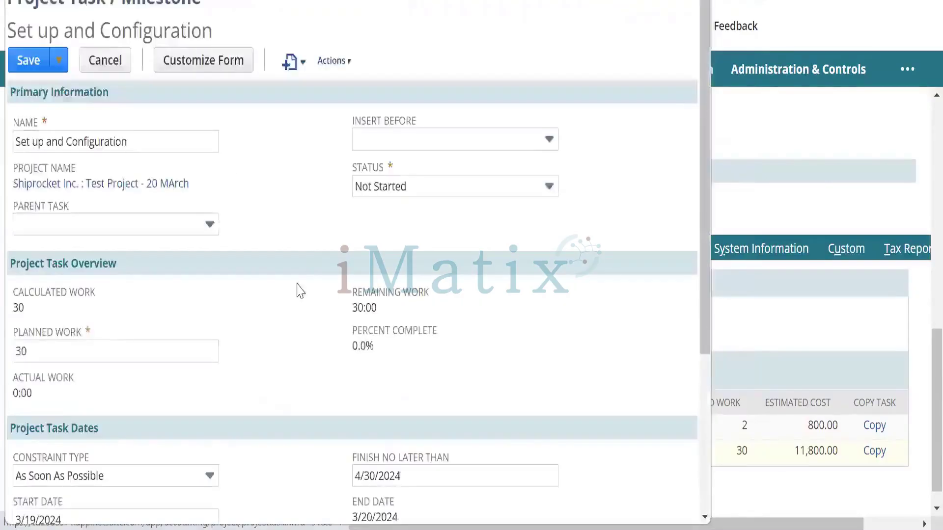
scroll(280, 314, down, 4)
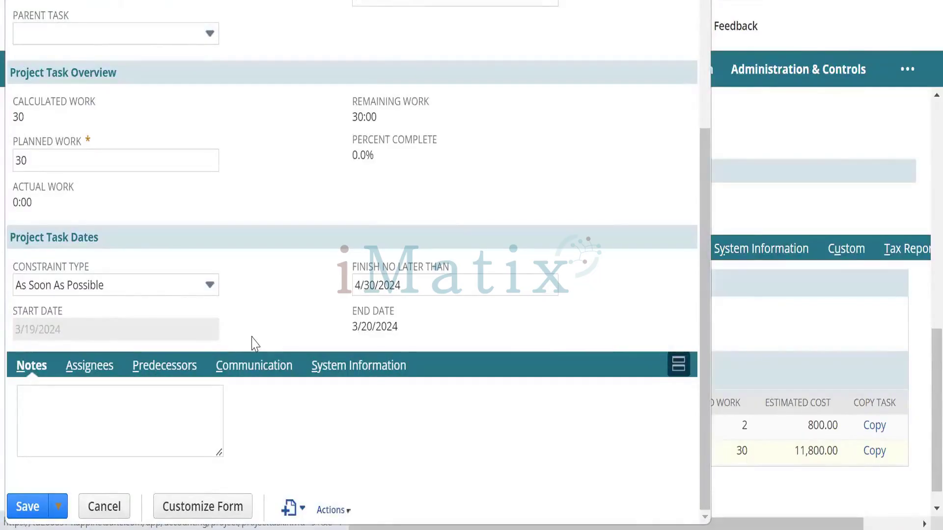
scroll(251, 344, up, 2)
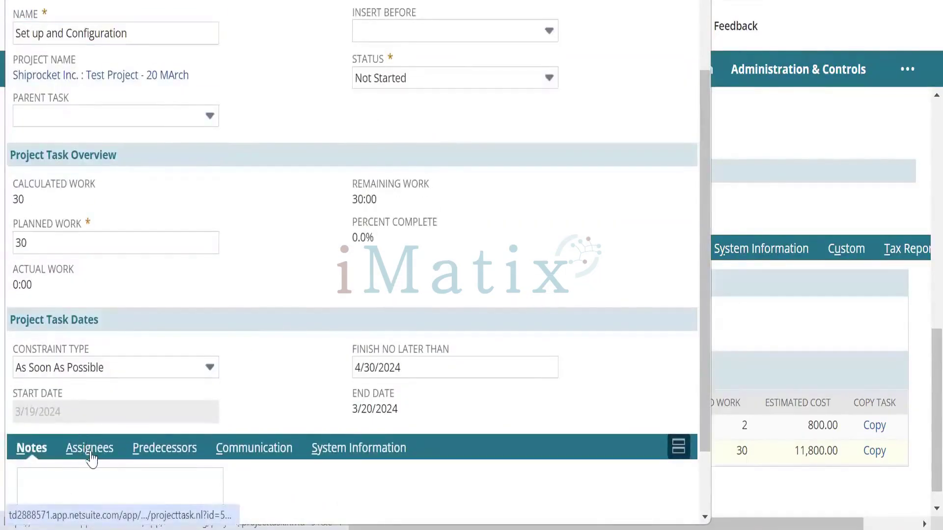
click(90, 455)
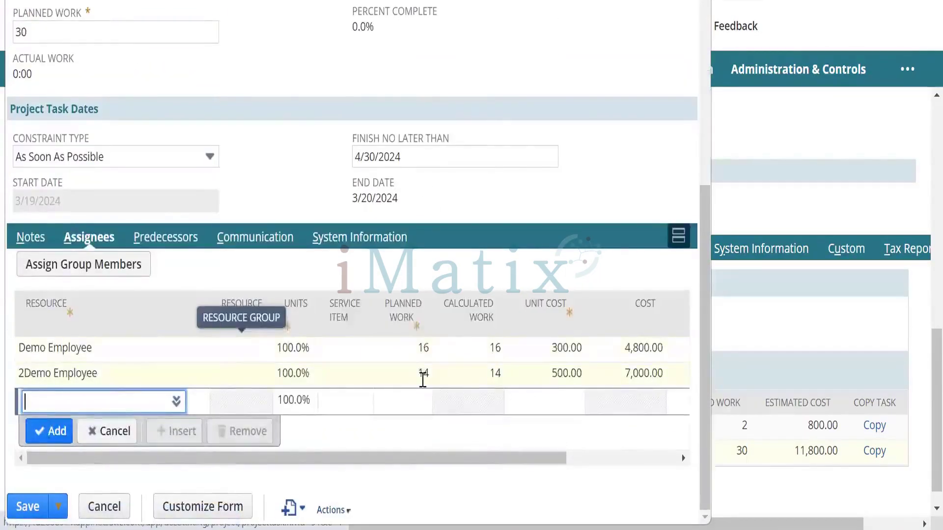
Step: Check the cost columns of the task's assignees, leave the task, and review the project's overview, dates and schedule
scroll(574, 381, right, 3)
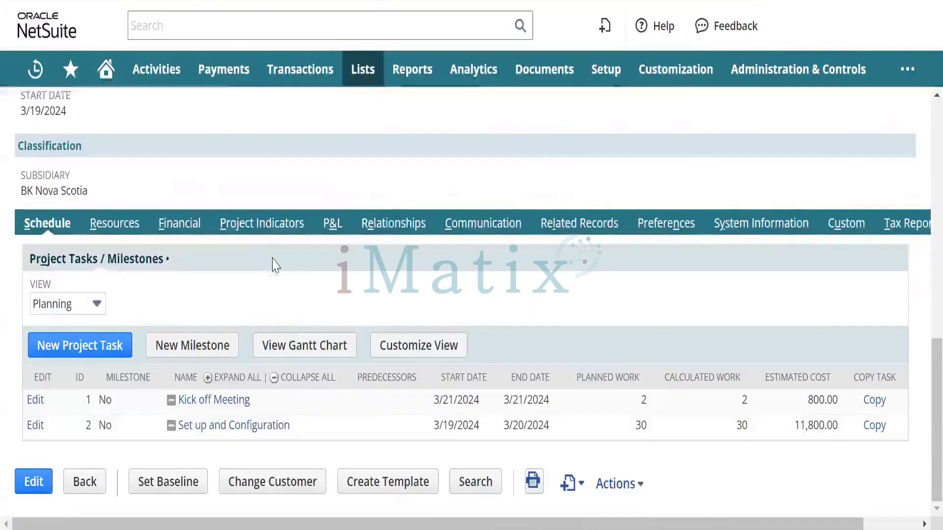
scroll(274, 265, up, 1)
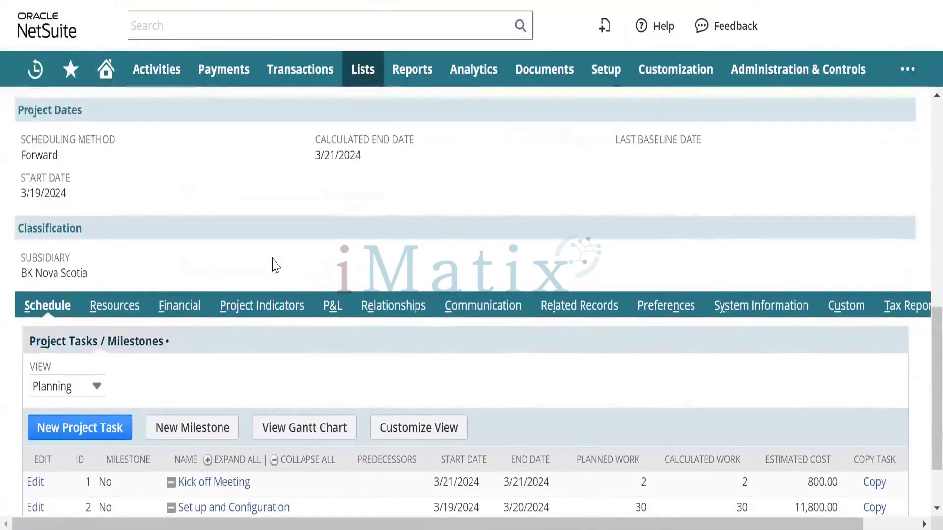
scroll(274, 265, up, 1)
scroll(274, 265, up, 5)
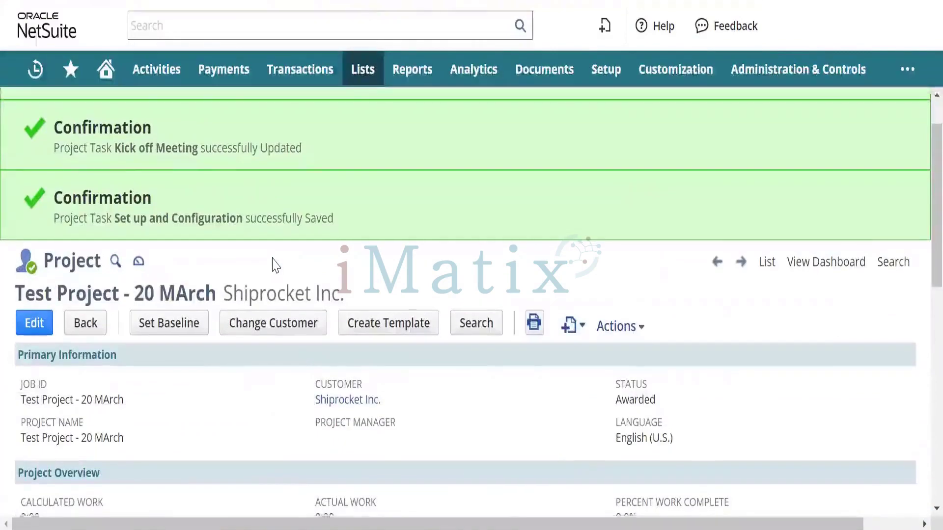
scroll(274, 266, down, 10)
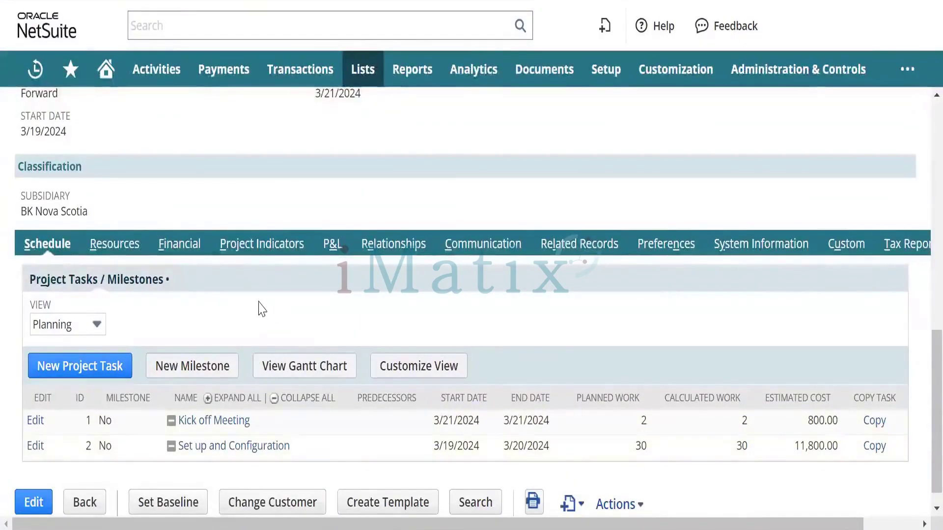
scroll(259, 308, up, 3)
scroll(259, 309, down, 4)
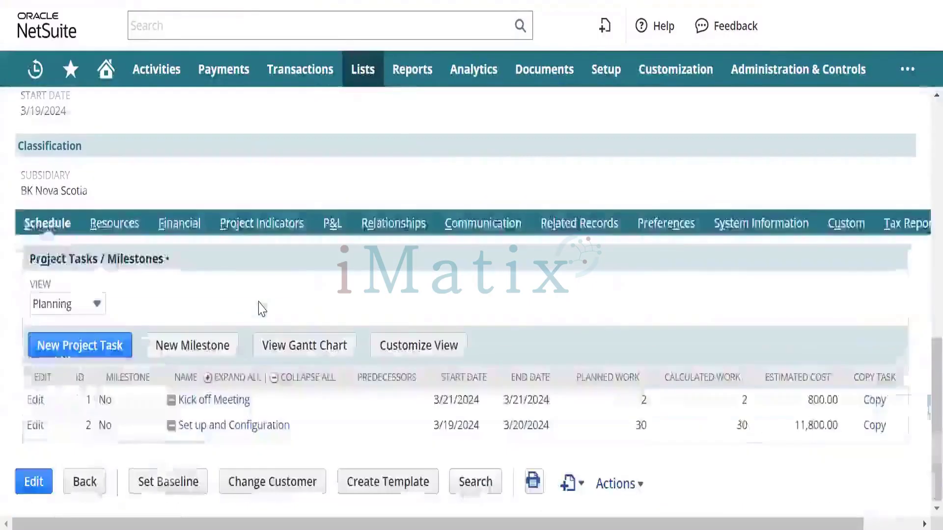
click(106, 236)
click(41, 339)
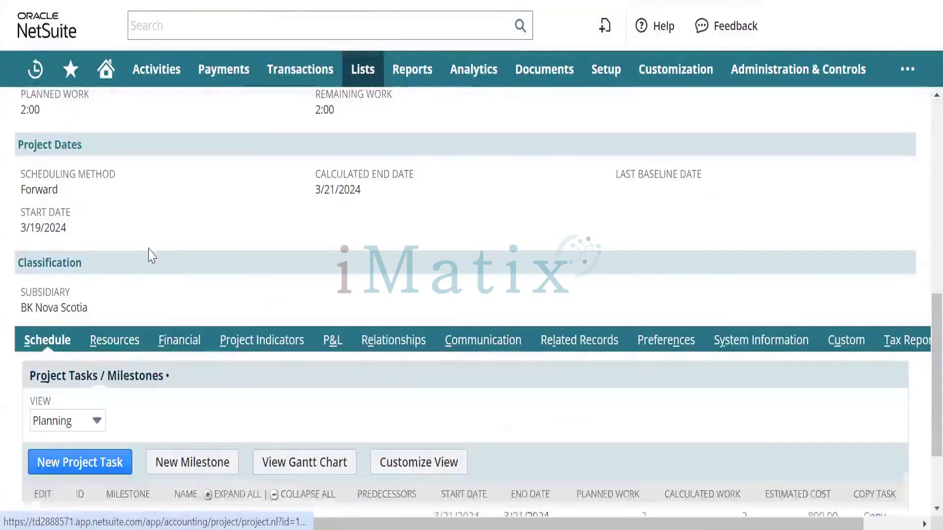
scroll(185, 246, down, 2)
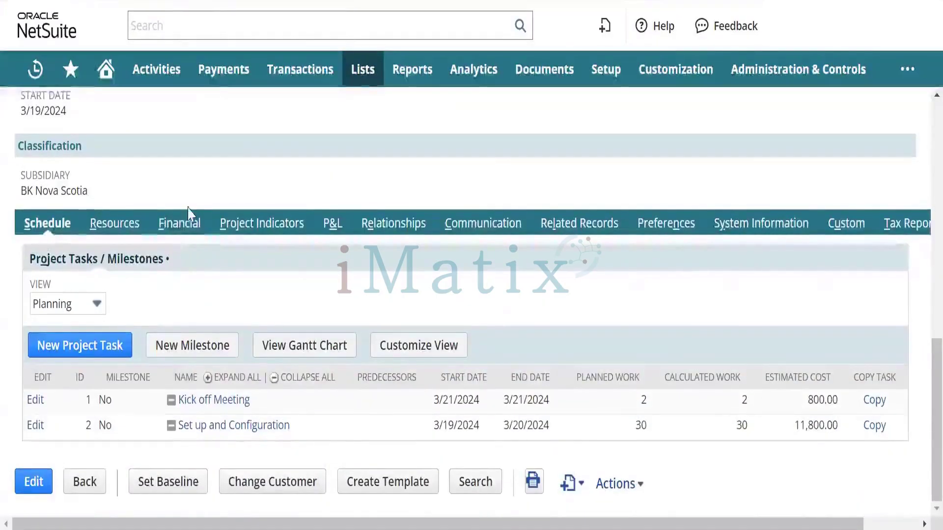
Step: Examine the project's financial details, including the billing type, billing schedule and project task assignments
click(188, 225)
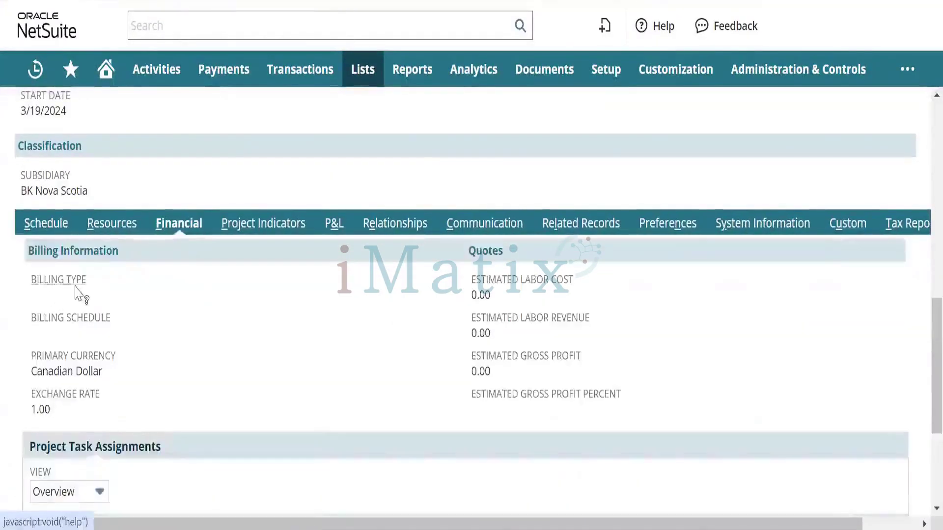
scroll(211, 290, up, 1)
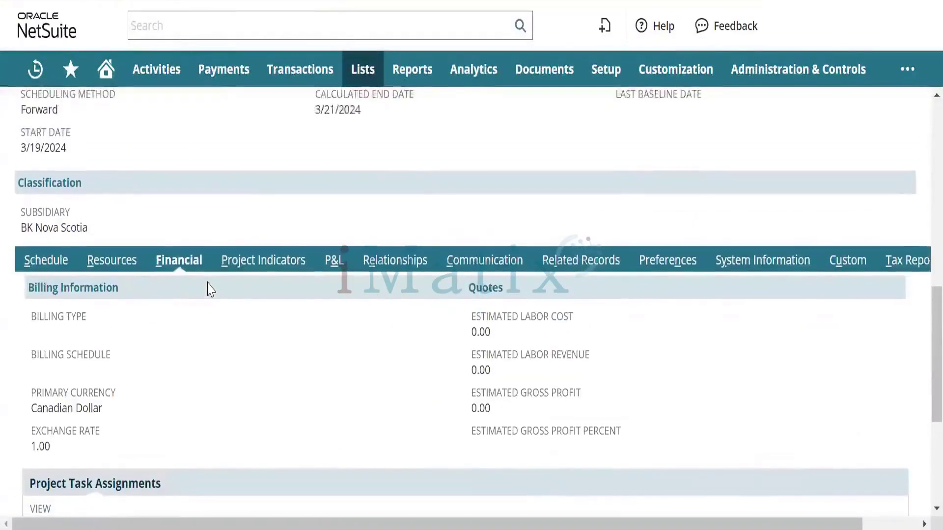
scroll(211, 289, down, 5)
scroll(212, 290, up, 5)
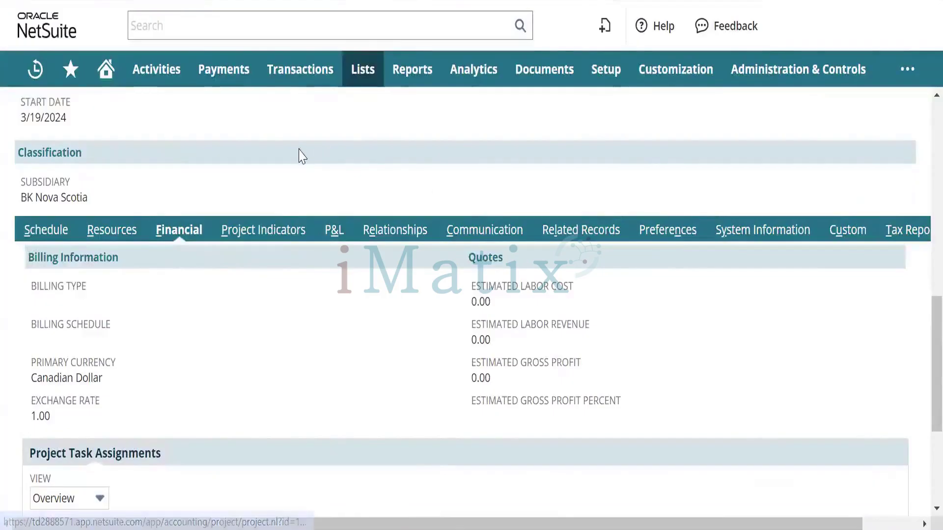
Step: Open the Enable Features page of the company setup
scroll(296, 154, up, 10)
mouse_move(707, 73)
mouse_move(612, 69)
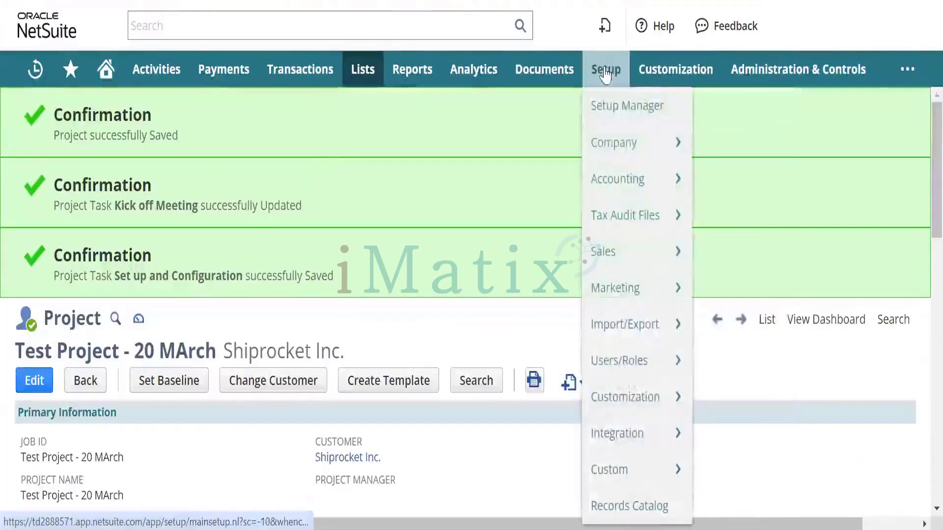
mouse_move(616, 147)
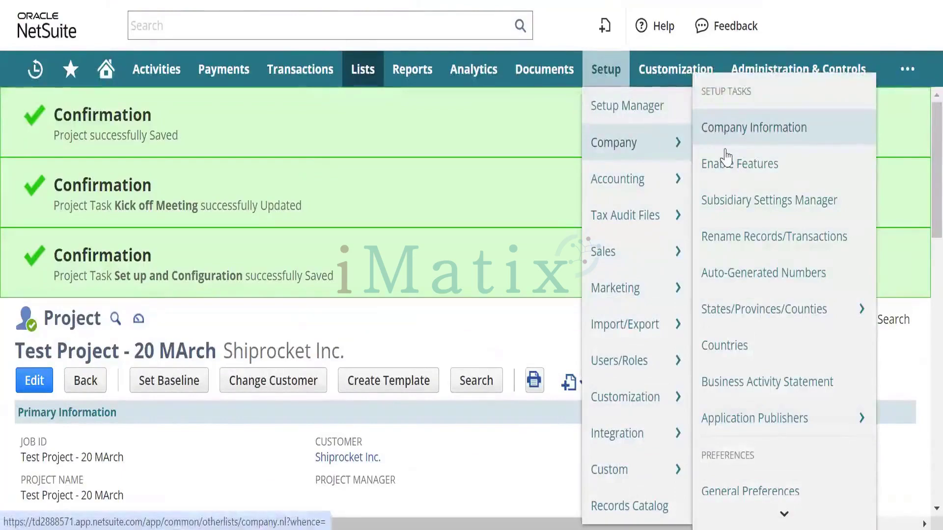
right_click(726, 158)
click(739, 172)
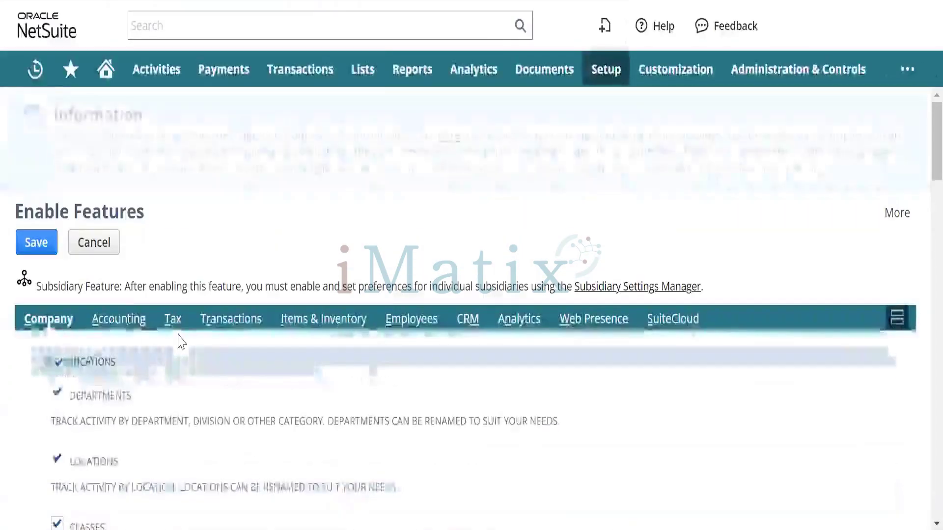
Step: Look through the Company features, from Projects and ERP General to Data Management, for a project billing option
scroll(180, 341, down, 10)
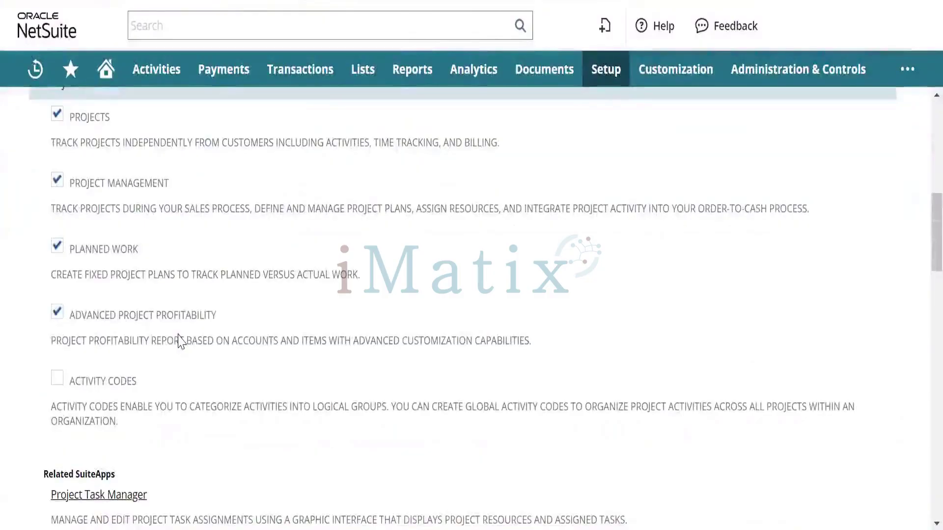
scroll(180, 341, down, 10)
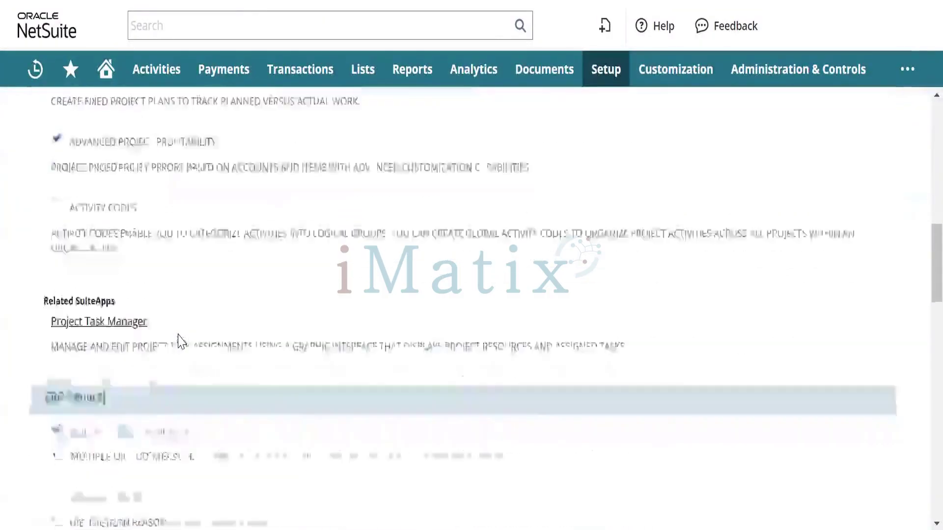
scroll(180, 341, down, 1)
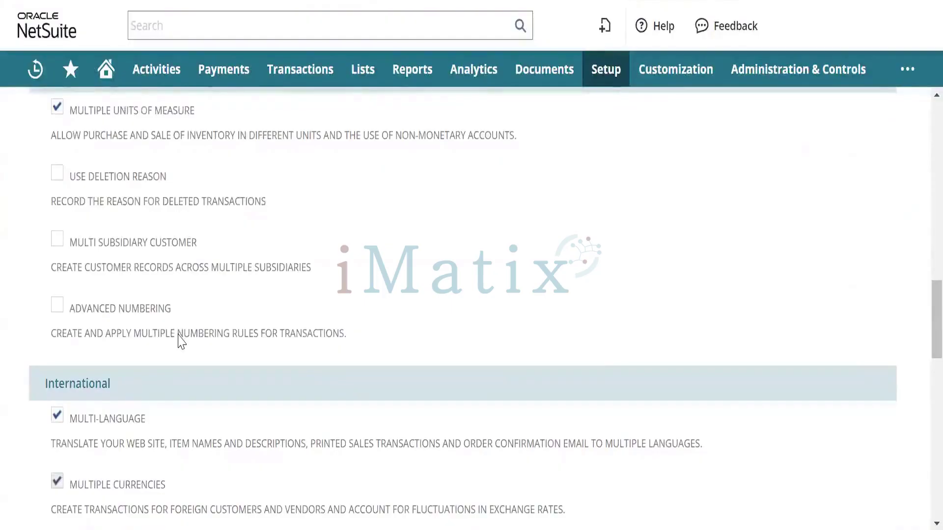
scroll(180, 341, up, 1)
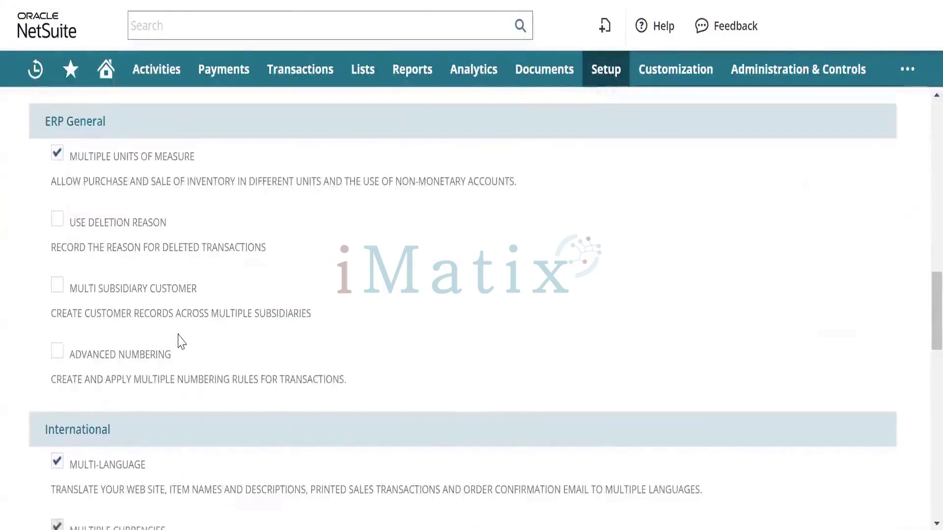
scroll(179, 341, down, 7)
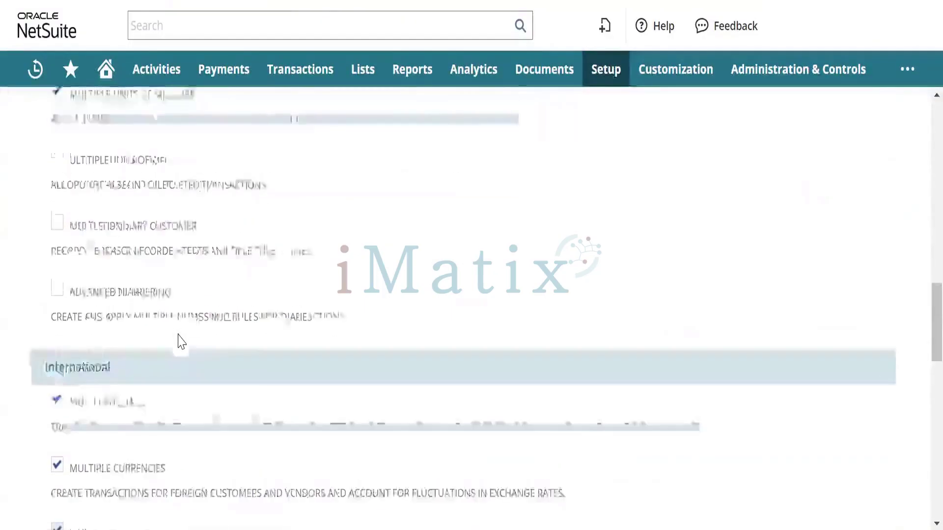
scroll(180, 342, down, 12)
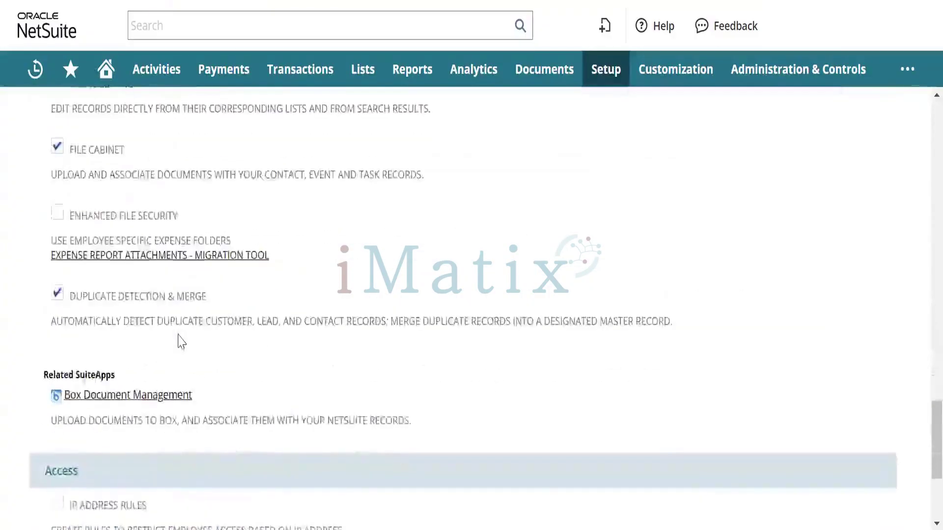
scroll(179, 341, up, 6)
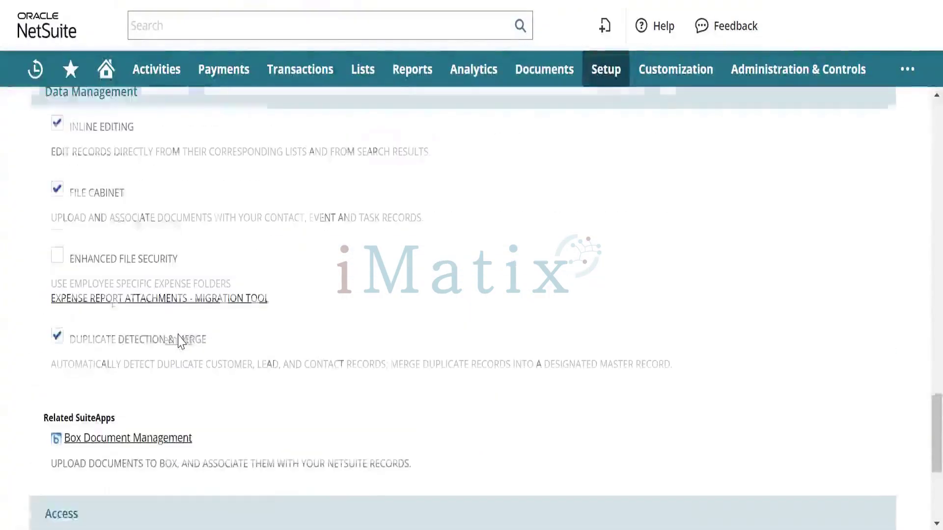
scroll(180, 341, down, 6)
scroll(180, 341, up, 20)
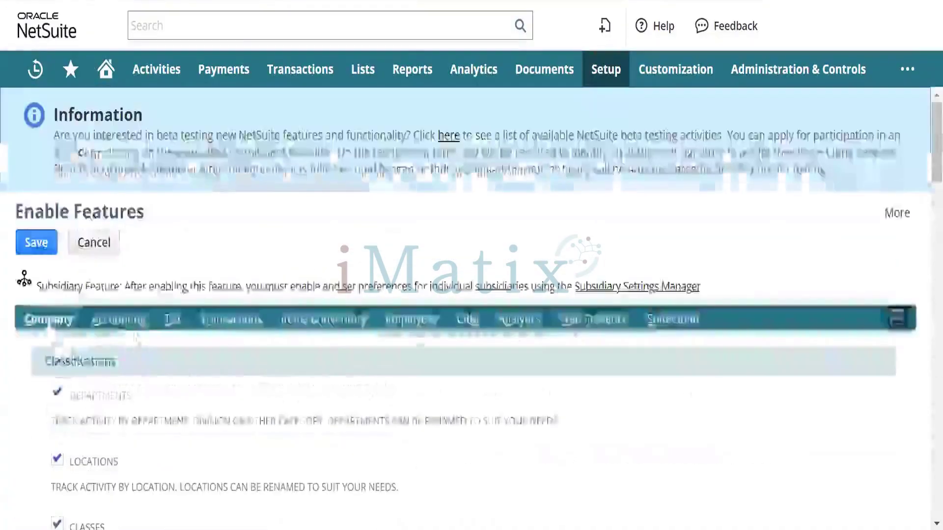
Step: Look through the Accounting features, including Advanced Features and Revenue Accounting, for a project billing option
click(120, 320)
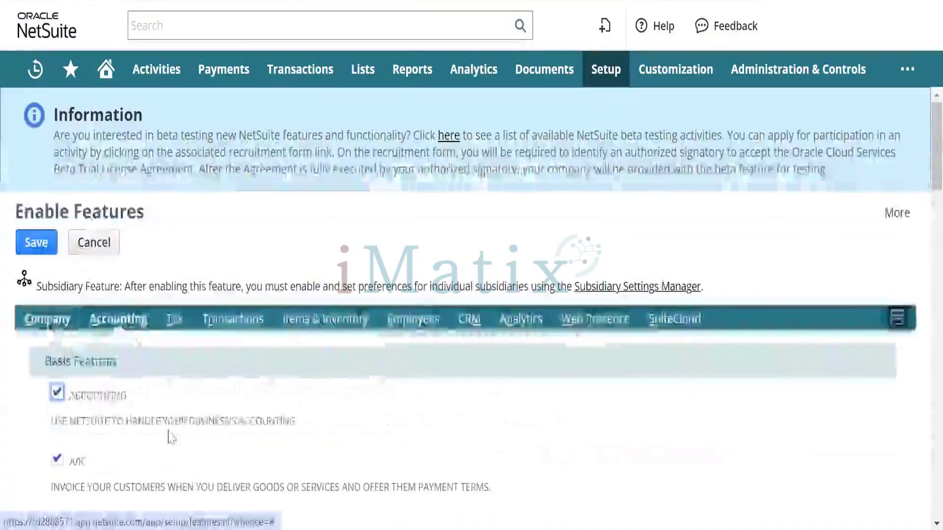
scroll(169, 437, down, 6)
scroll(170, 437, down, 7)
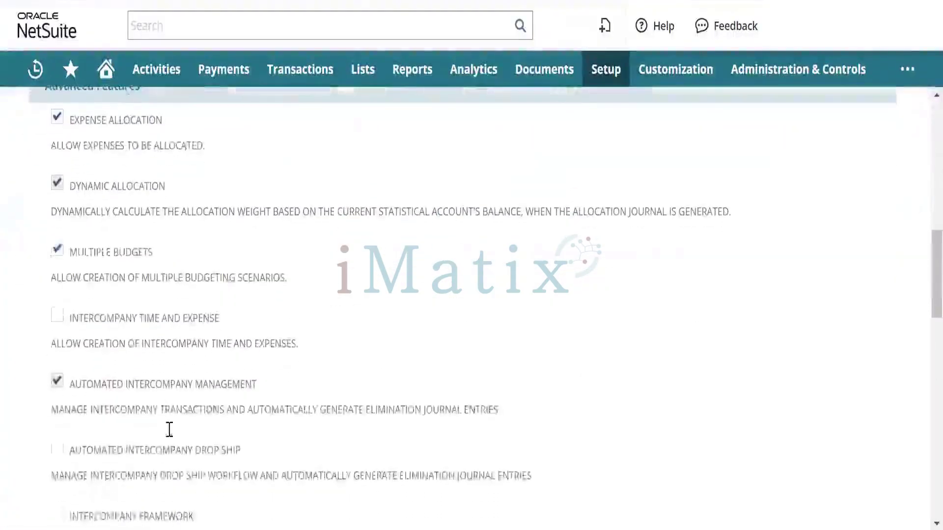
scroll(170, 437, down, 11)
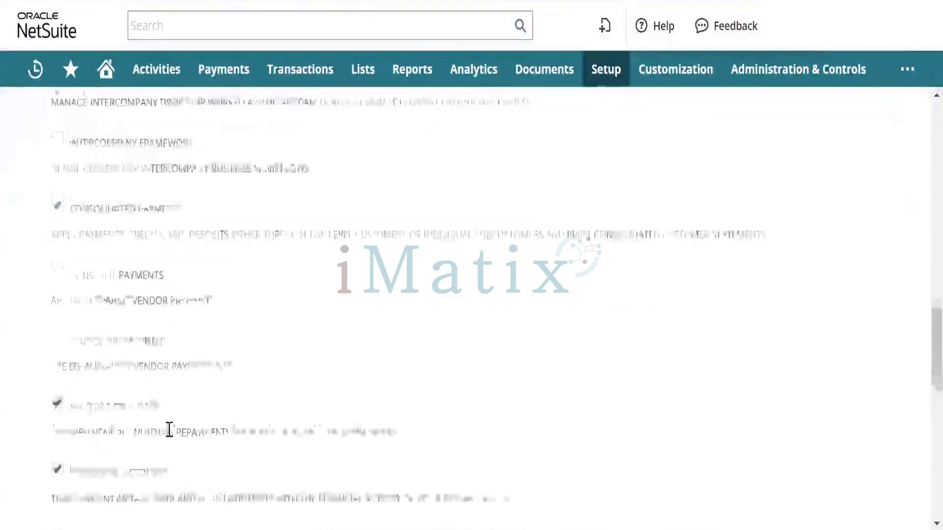
scroll(170, 438, down, 8)
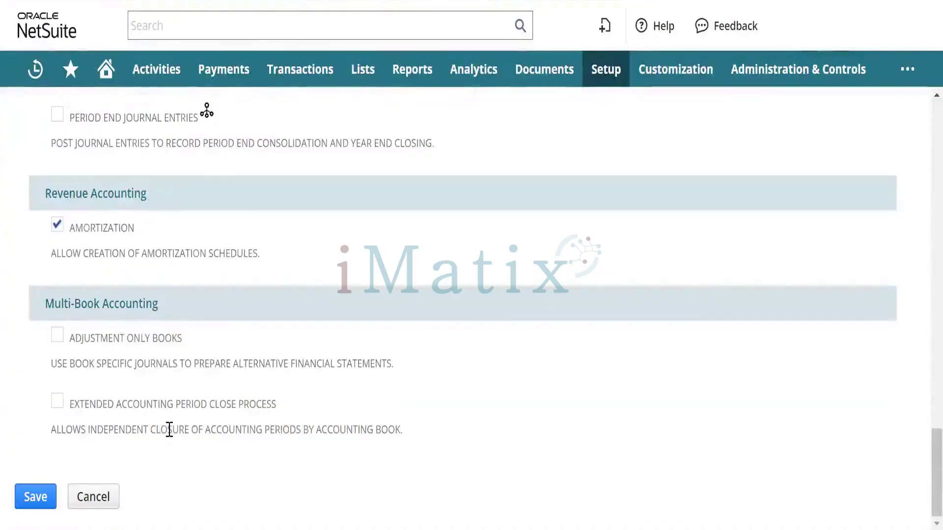
scroll(170, 431, up, 20)
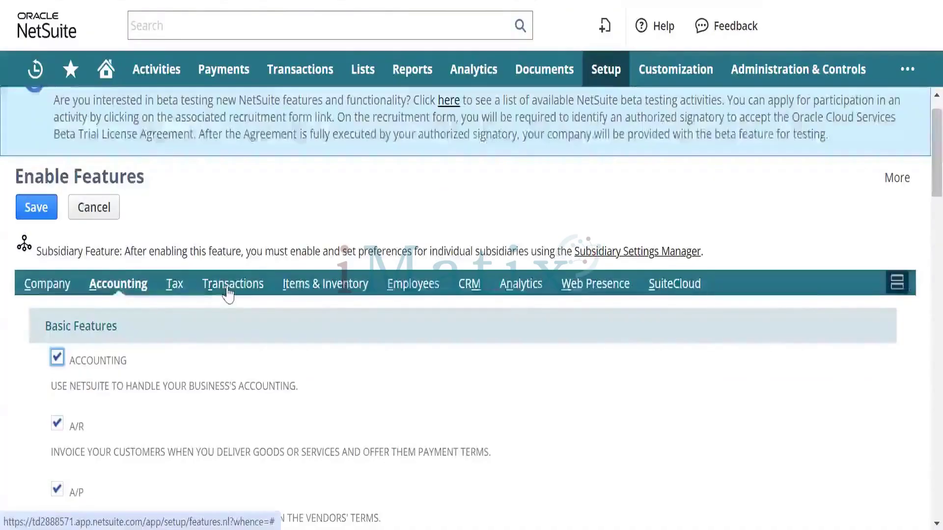
Step: Enable Charge-Based Billing in the Billing section of the Transactions features
click(229, 290)
scroll(228, 386, down, 3)
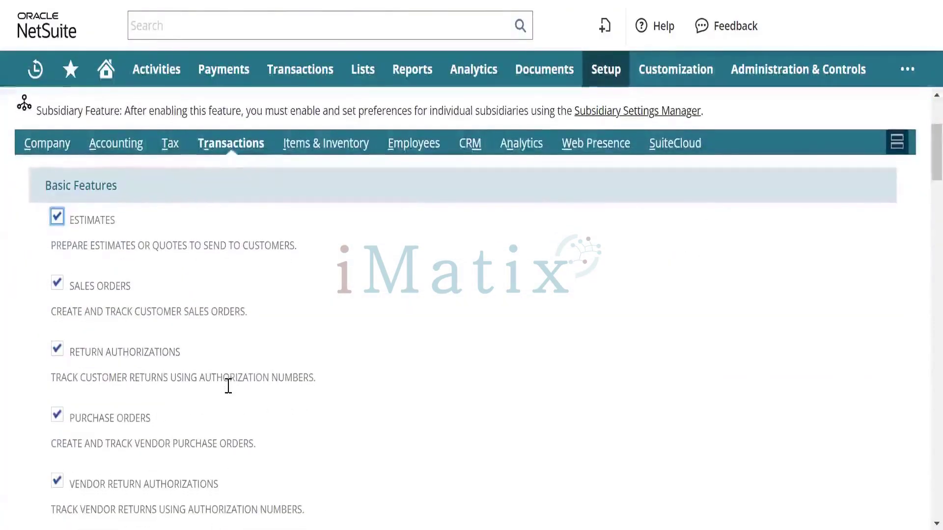
scroll(229, 386, down, 6)
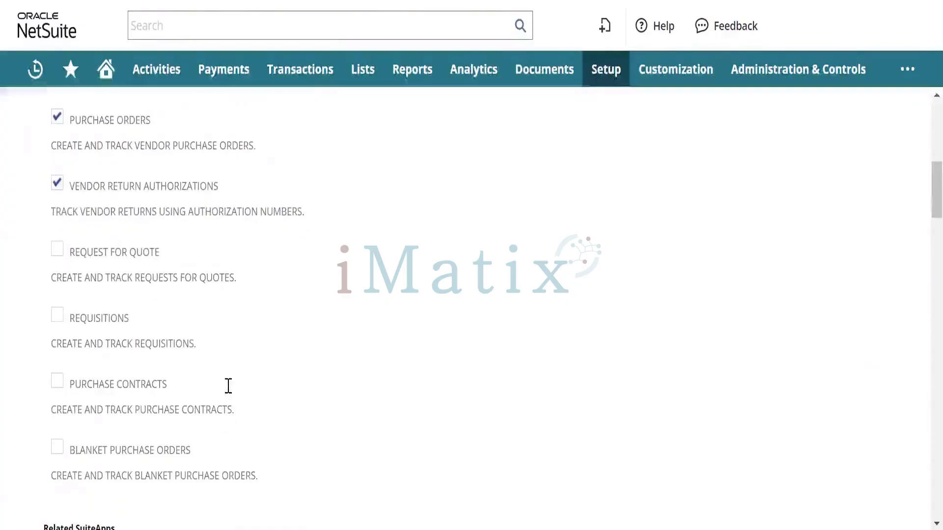
scroll(229, 386, down, 10)
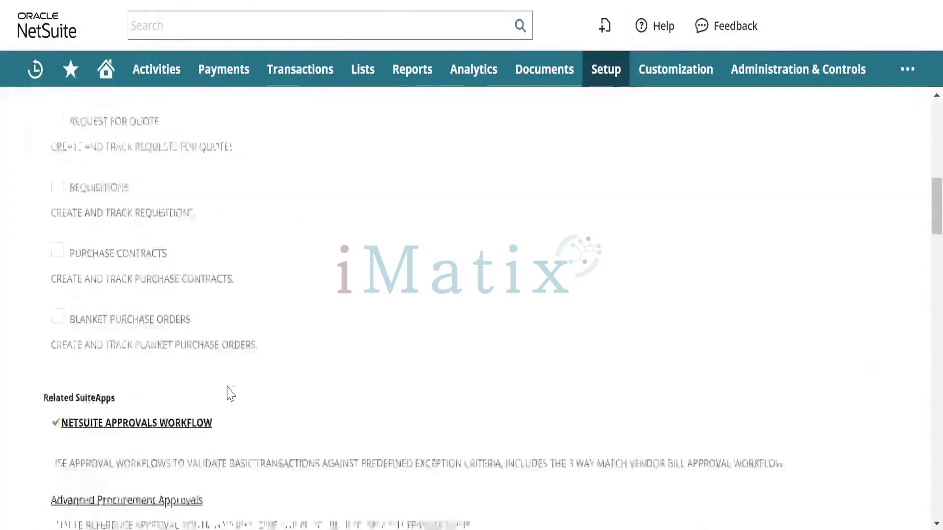
scroll(228, 393, down, 6)
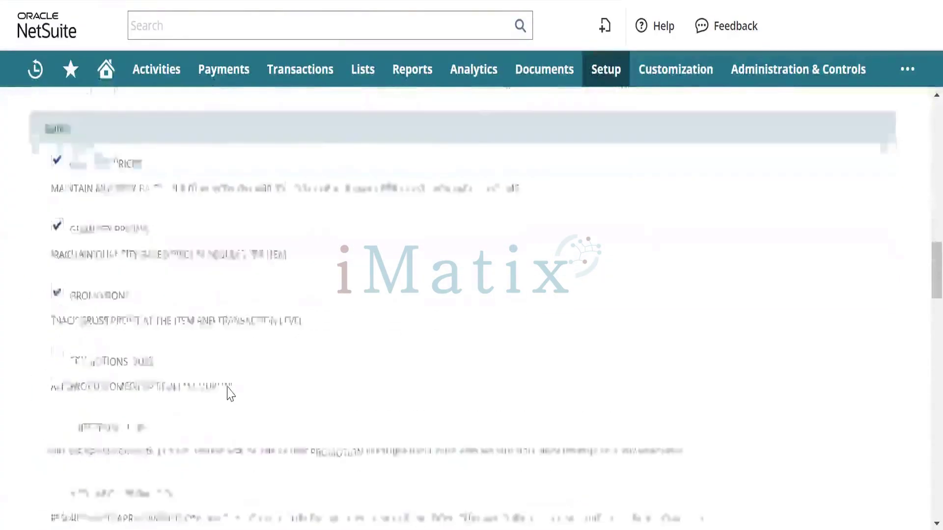
scroll(231, 393, down, 12)
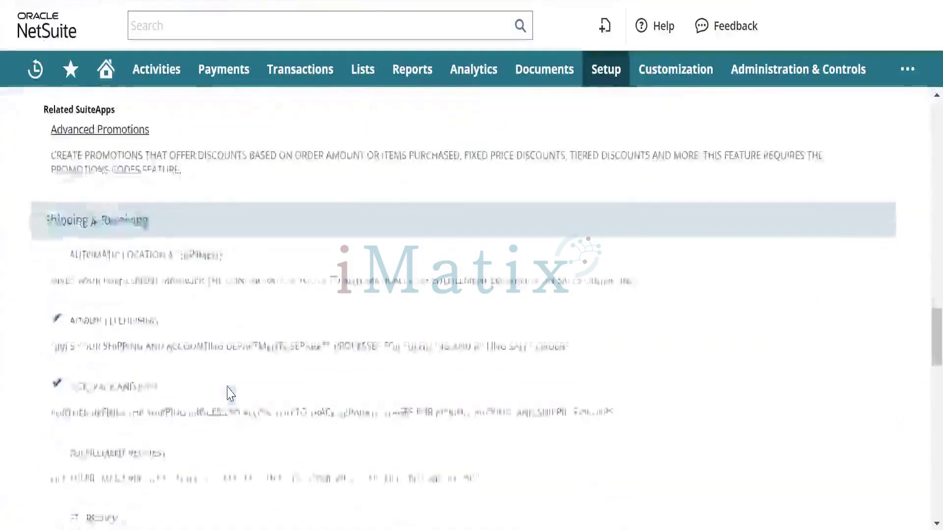
scroll(231, 393, down, 9)
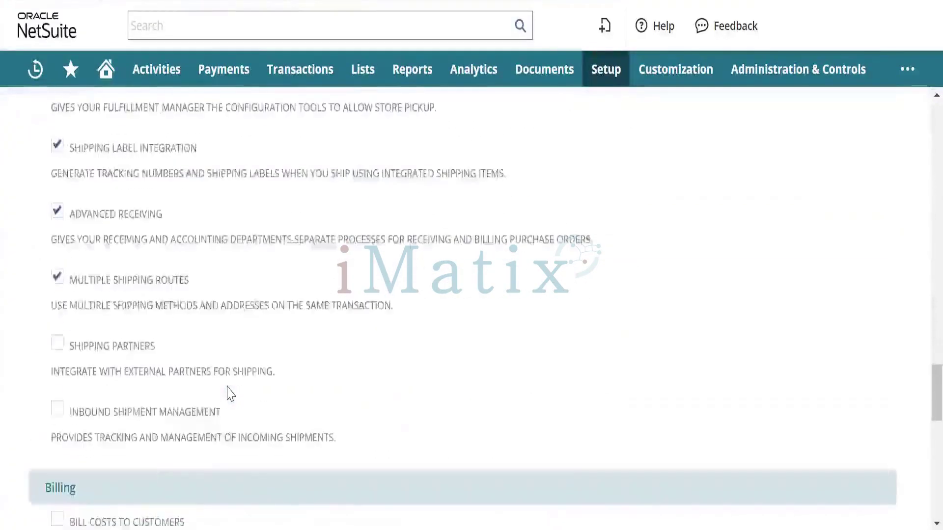
scroll(230, 394, down, 2)
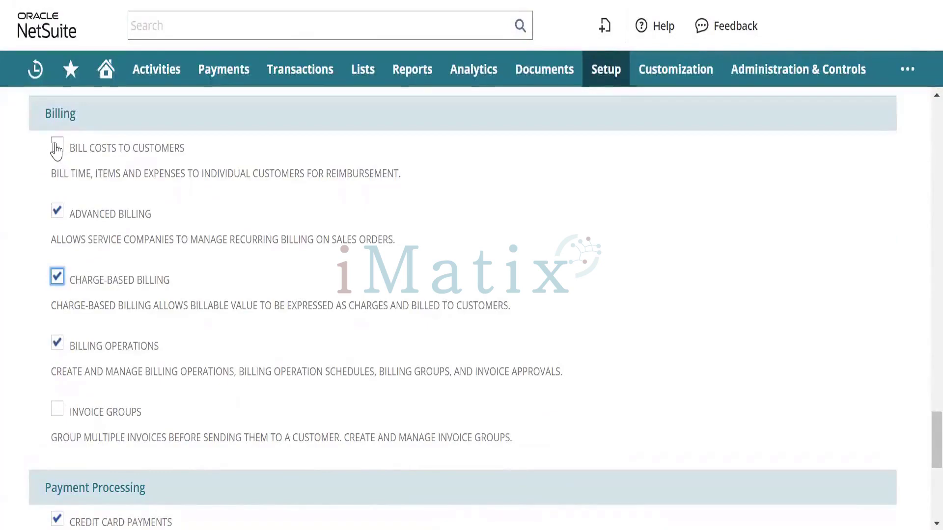
Step: Look through the Payment Processing features and the Items & Inventory features for further project billing options
scroll(101, 250, down, 3)
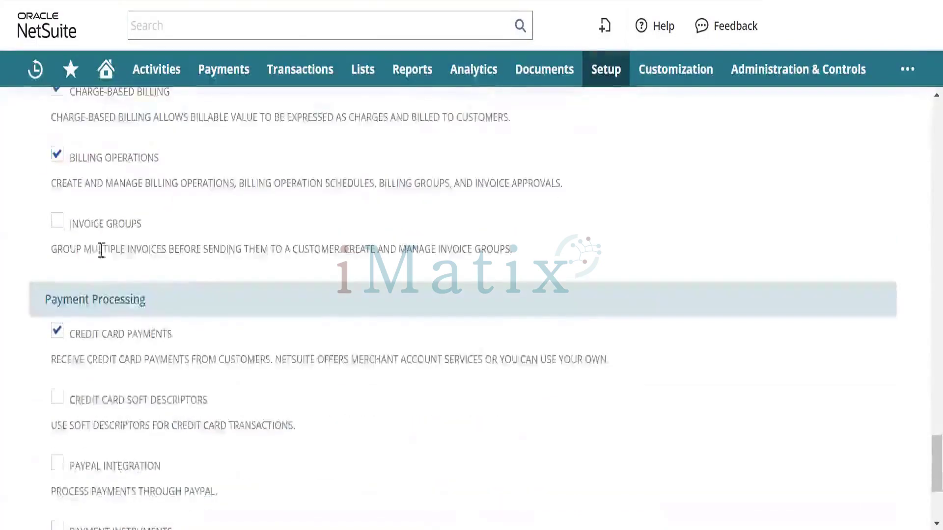
scroll(248, 344, down, 4)
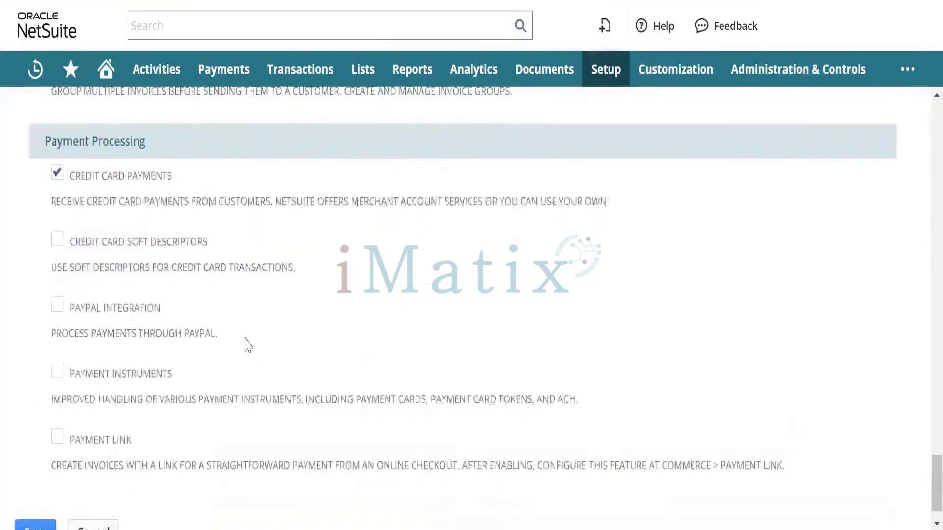
scroll(248, 344, up, 8)
scroll(248, 344, up, 15)
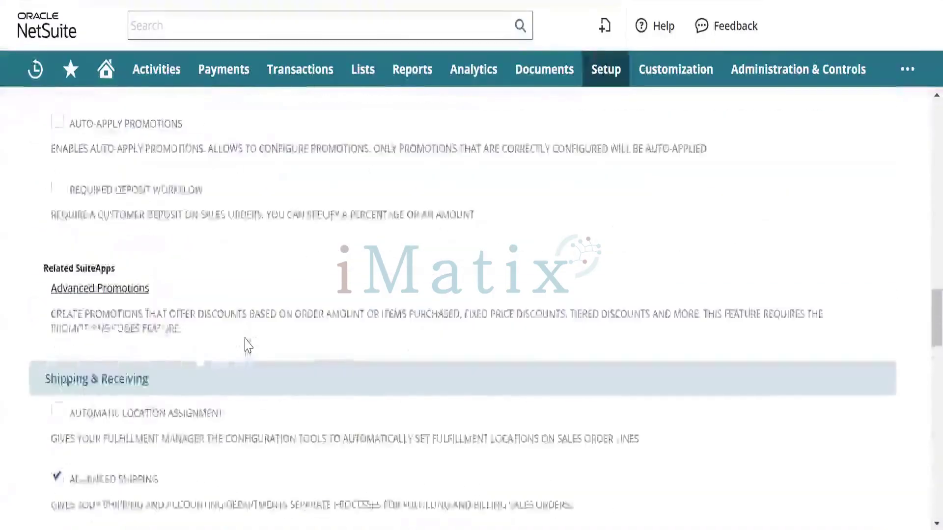
scroll(245, 344, up, 10)
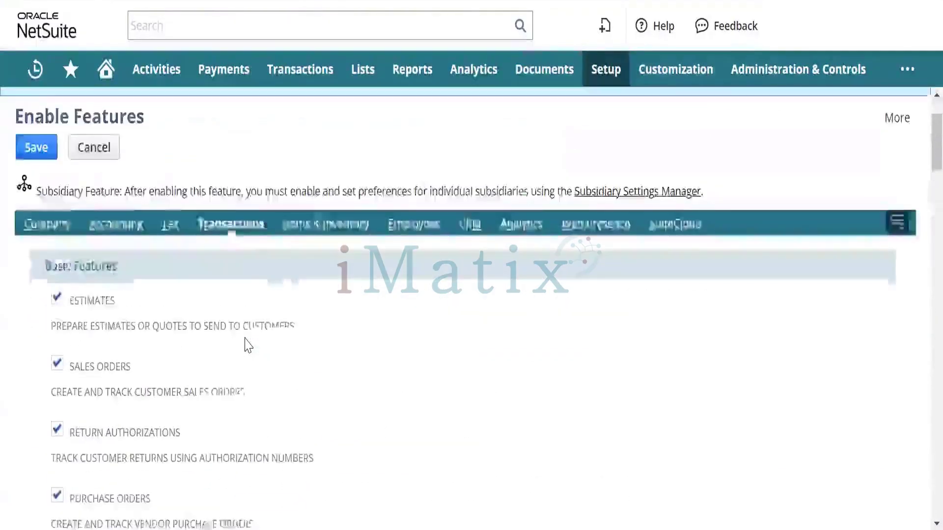
click(328, 227)
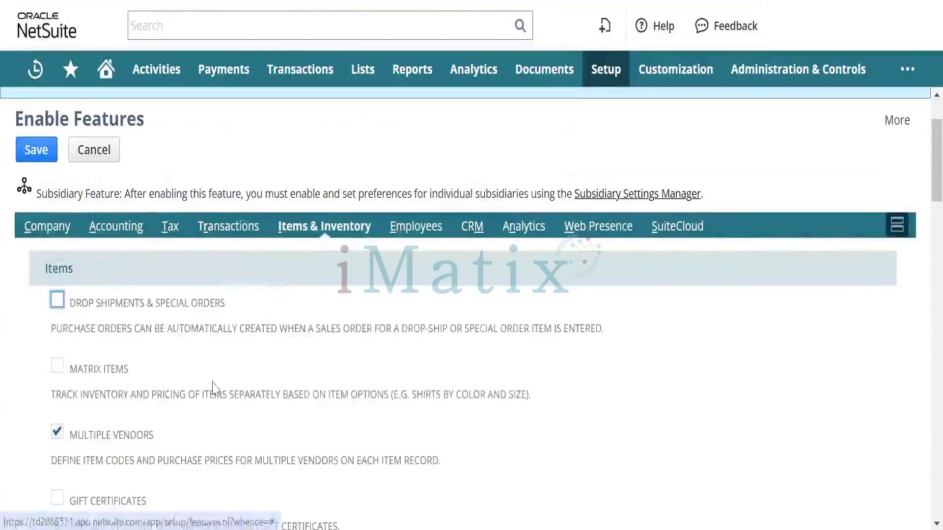
scroll(223, 391, down, 5)
scroll(224, 393, down, 5)
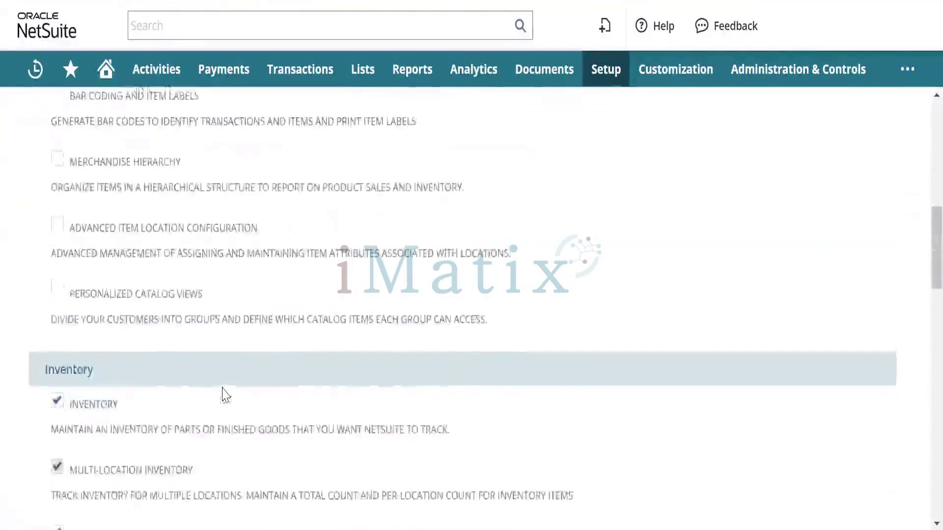
scroll(224, 388, up, 10)
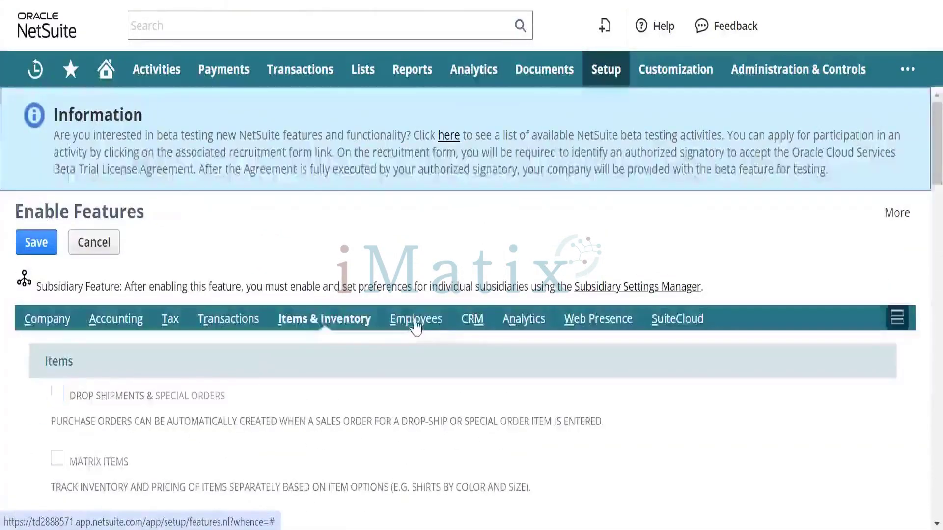
Step: Open the Employees features and try to enable Per-Employee Billing Rates under Time & Expenses
click(414, 320)
scroll(250, 378, down, 5)
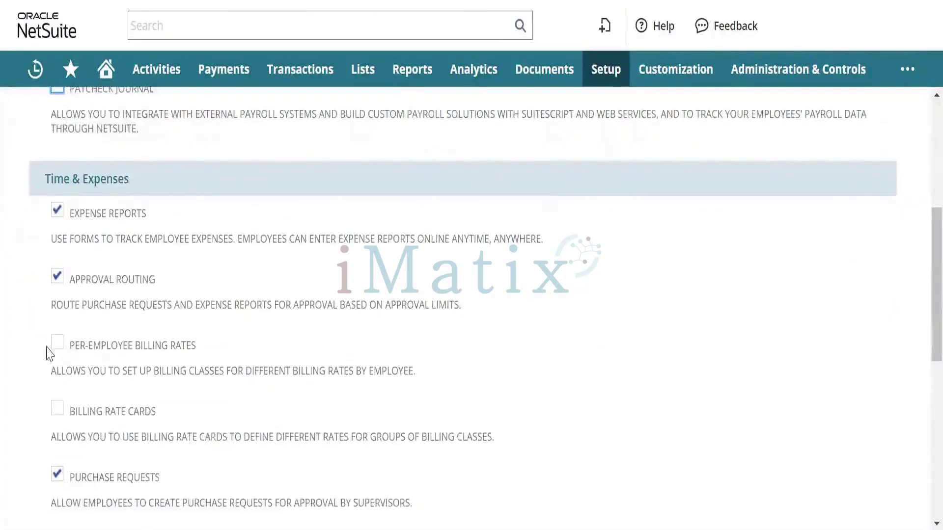
click(57, 342)
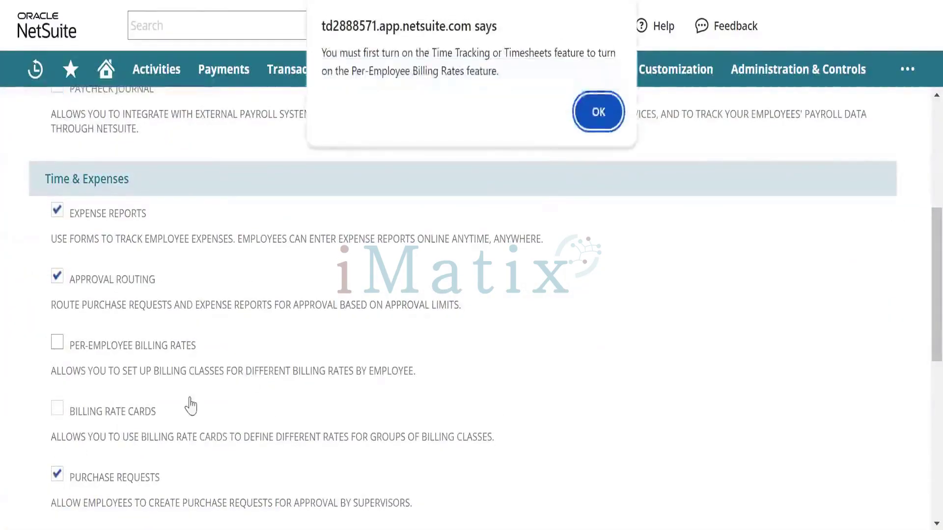
click(597, 112)
Step: Enable Weekly Timesheets under Time & Expenses and accept the terms of the new timesheet user interface enhancements
scroll(382, 287, down, 4)
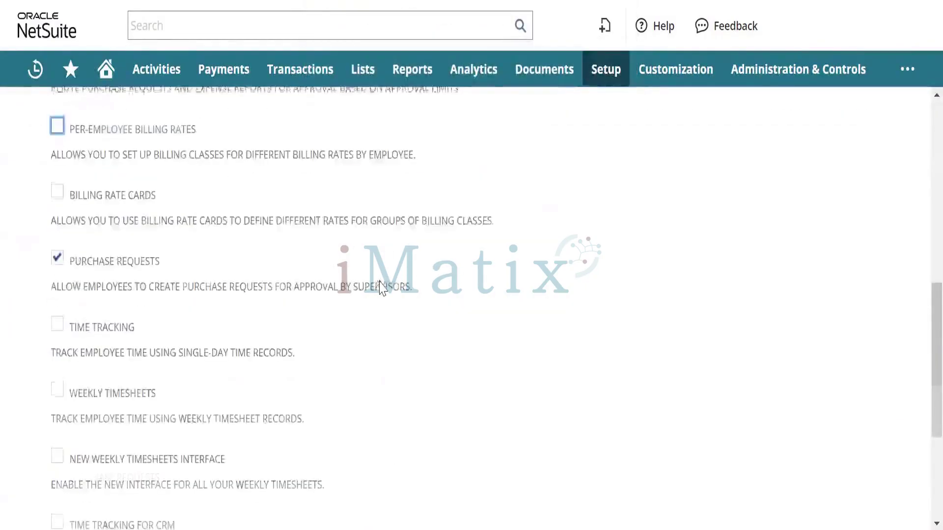
scroll(382, 287, down, 2)
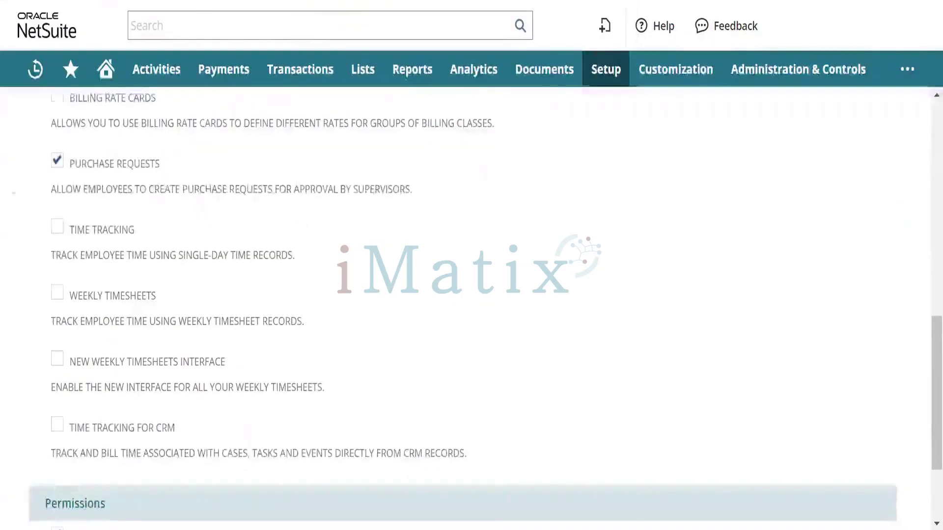
click(57, 295)
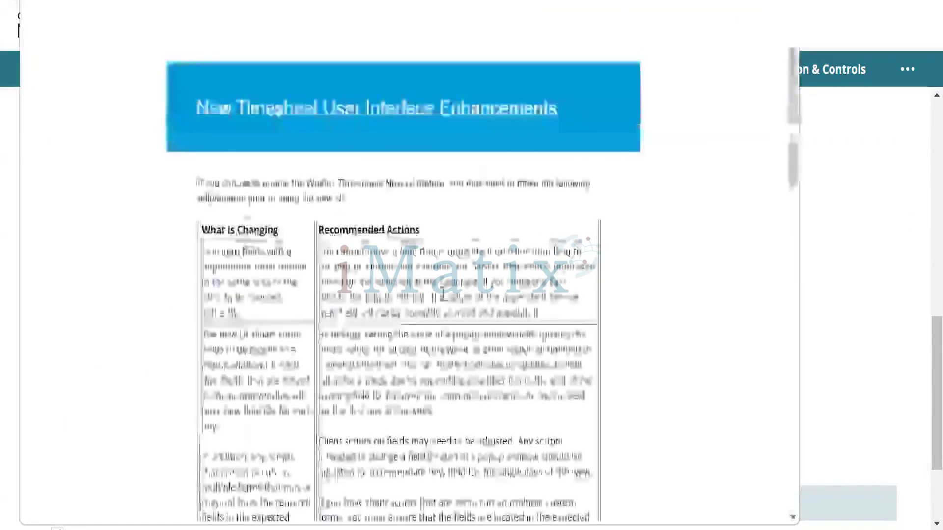
scroll(432, 292, down, 10)
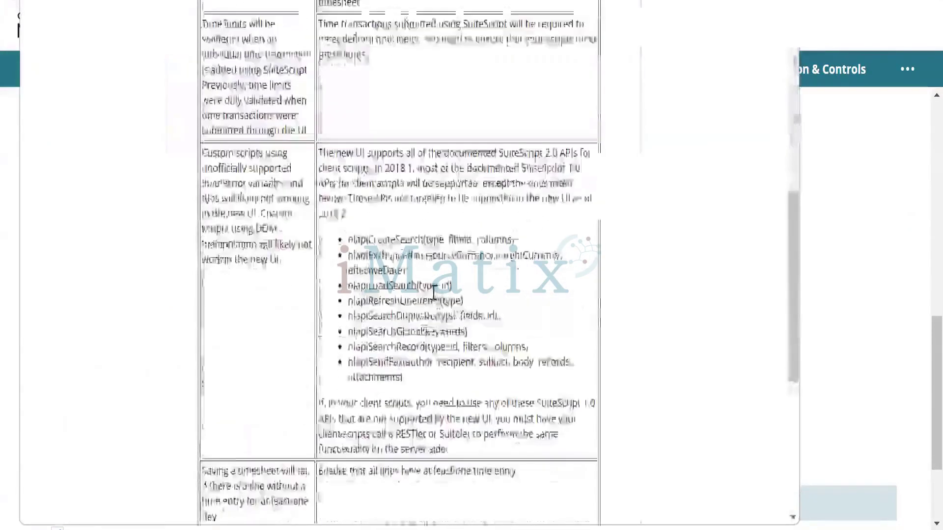
scroll(433, 293, down, 6)
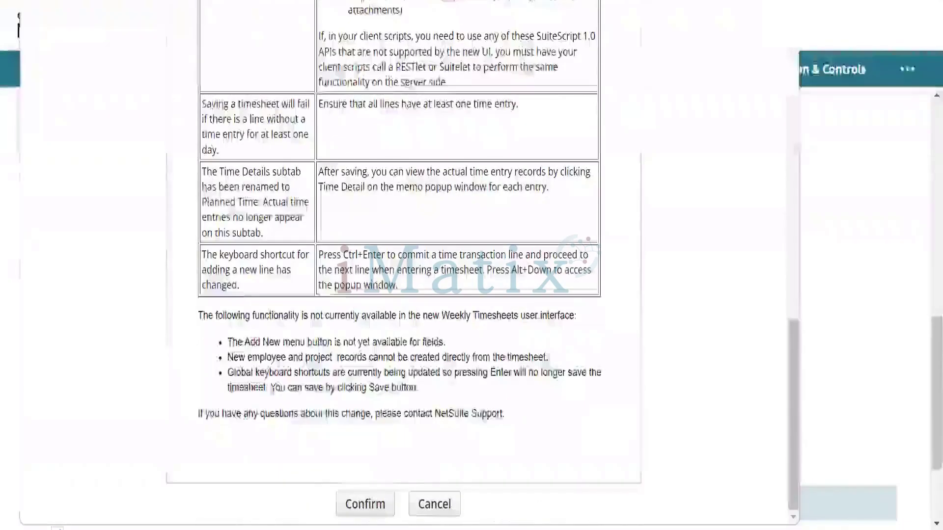
click(356, 507)
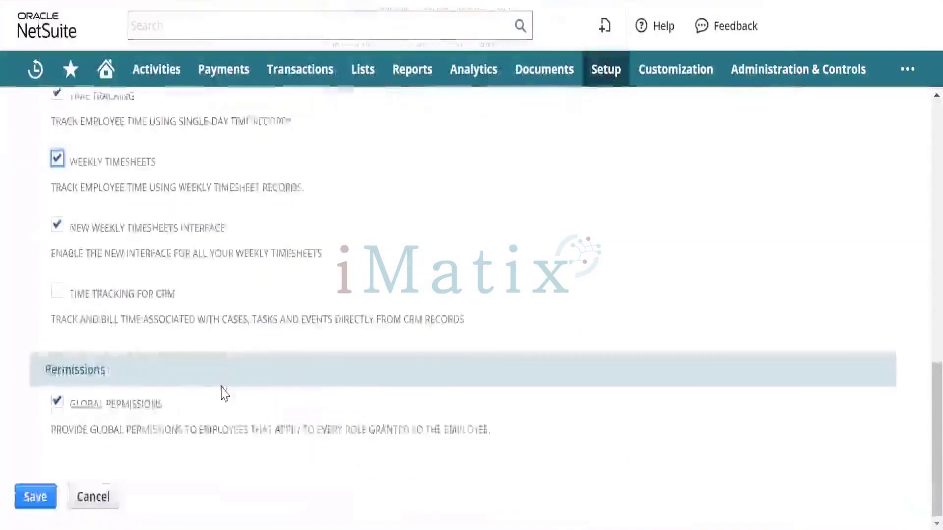
scroll(225, 393, up, 2)
scroll(240, 334, down, 2)
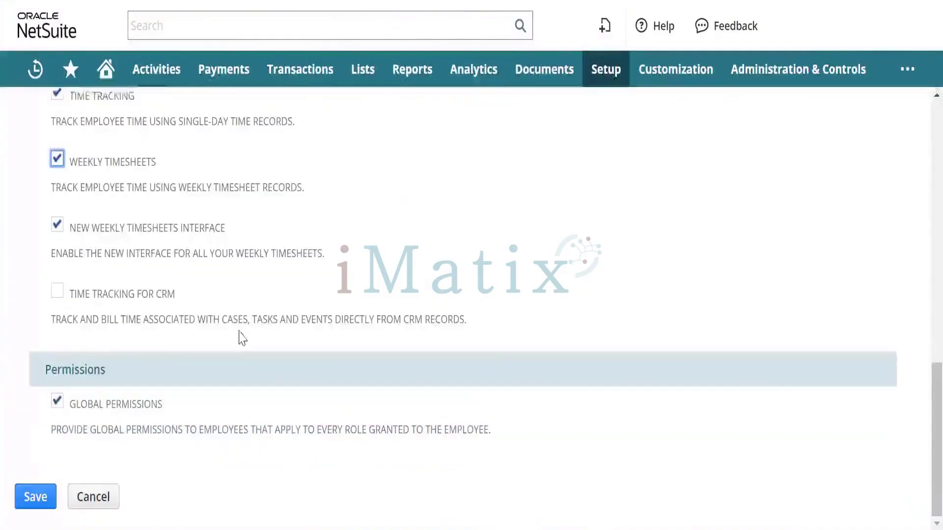
Step: Enable Per-Employee Billing Rates and Billing Rate Cards, and save the feature settings
scroll(319, 310, up, 9)
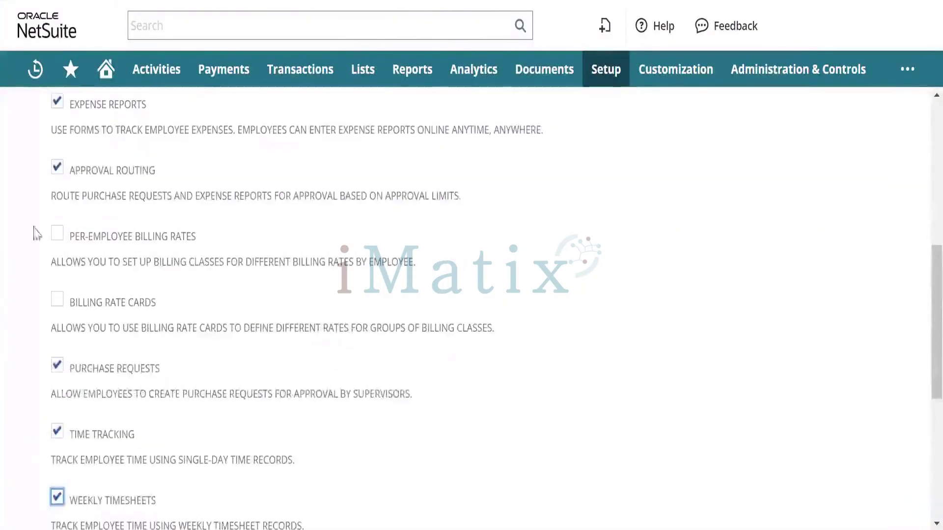
click(56, 303)
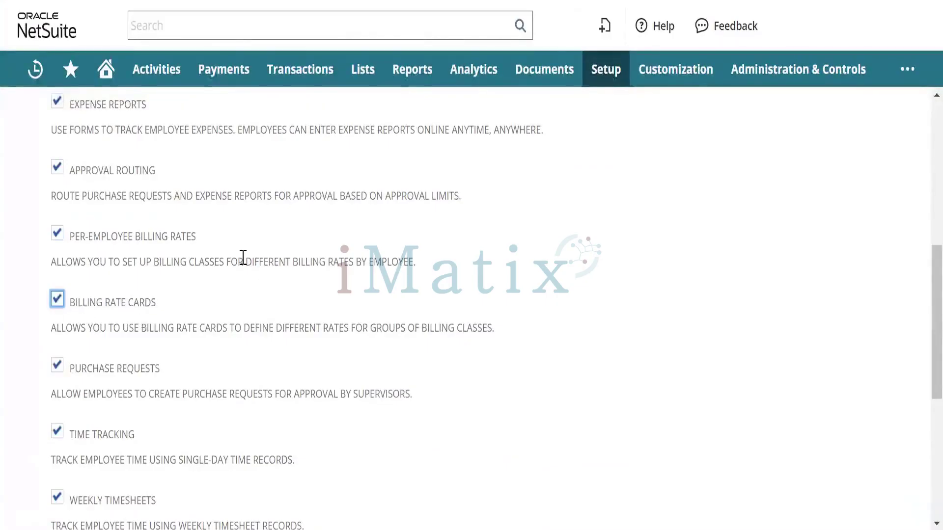
scroll(243, 257, up, 8)
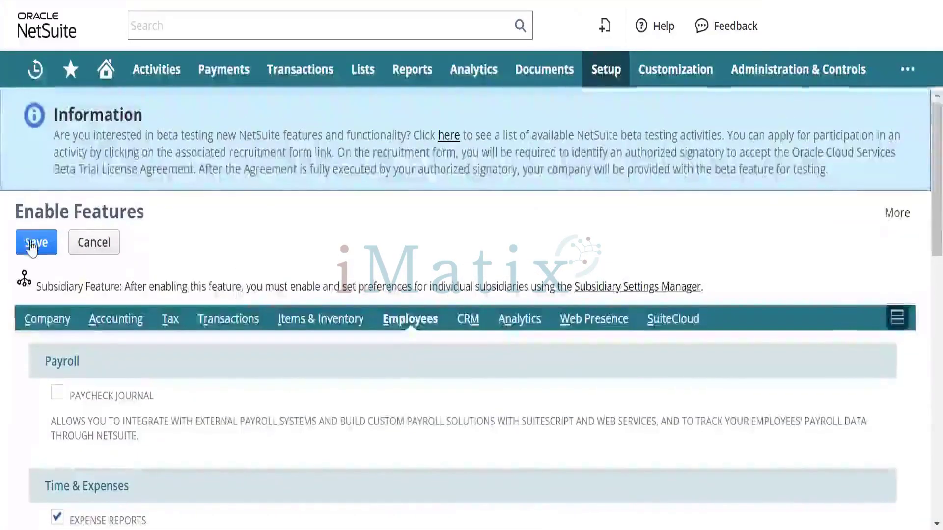
click(32, 247)
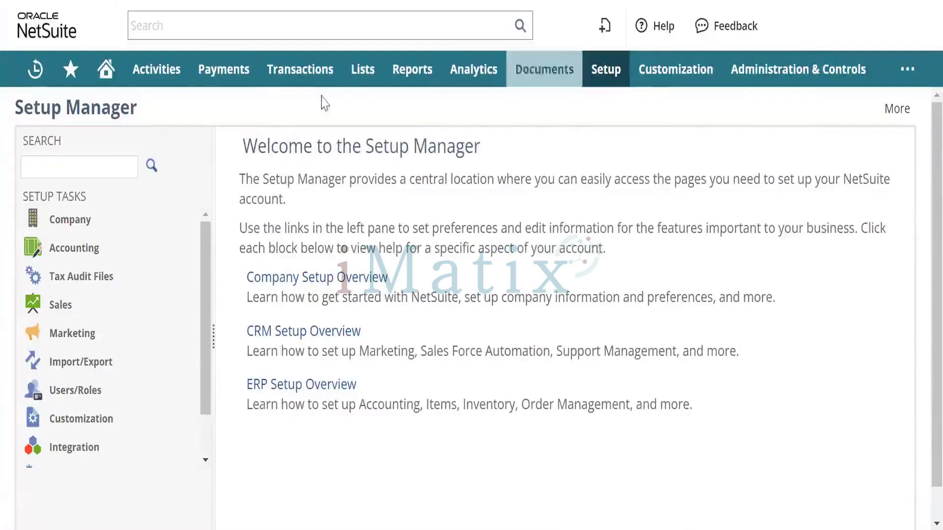
Step: Open the Billing Classes and Billing Rate Cards lists from the accounting setup, each in its own browser tab
mouse_move(360, 76)
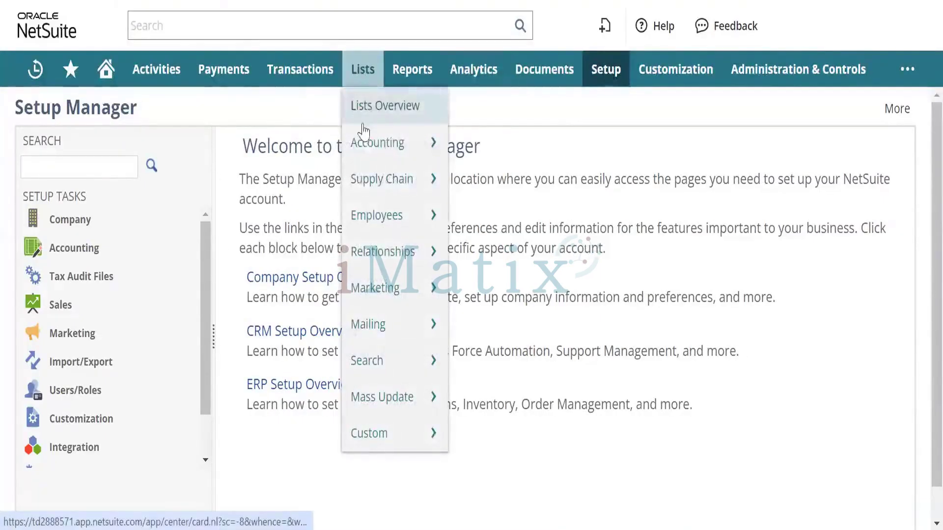
mouse_move(373, 142)
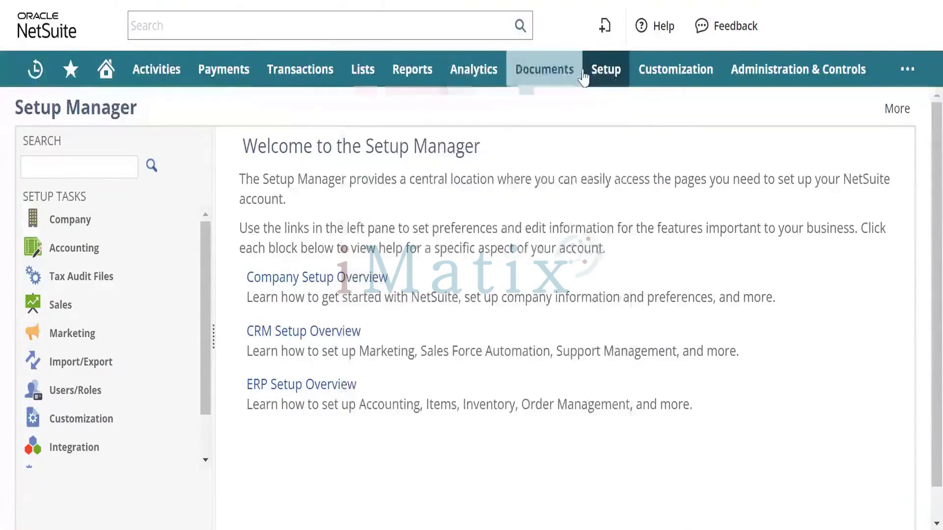
mouse_move(606, 70)
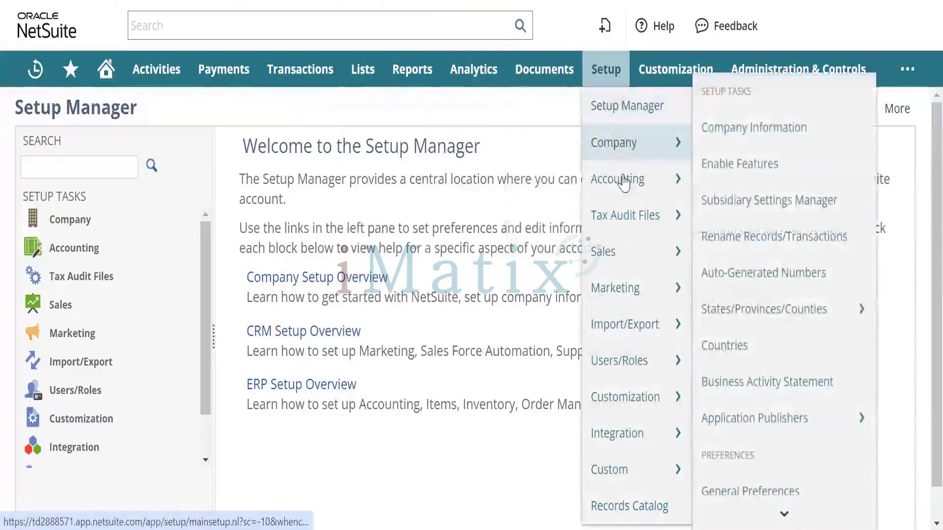
mouse_move(625, 179)
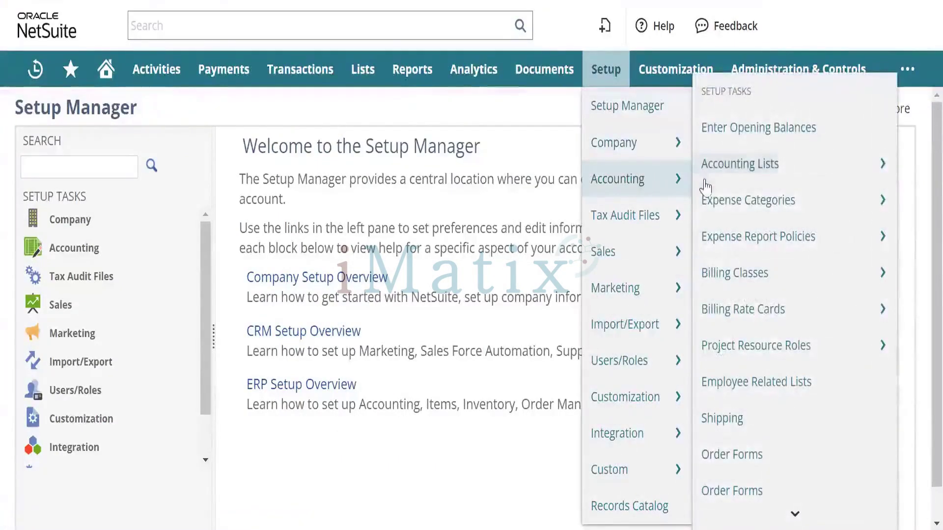
mouse_move(736, 180)
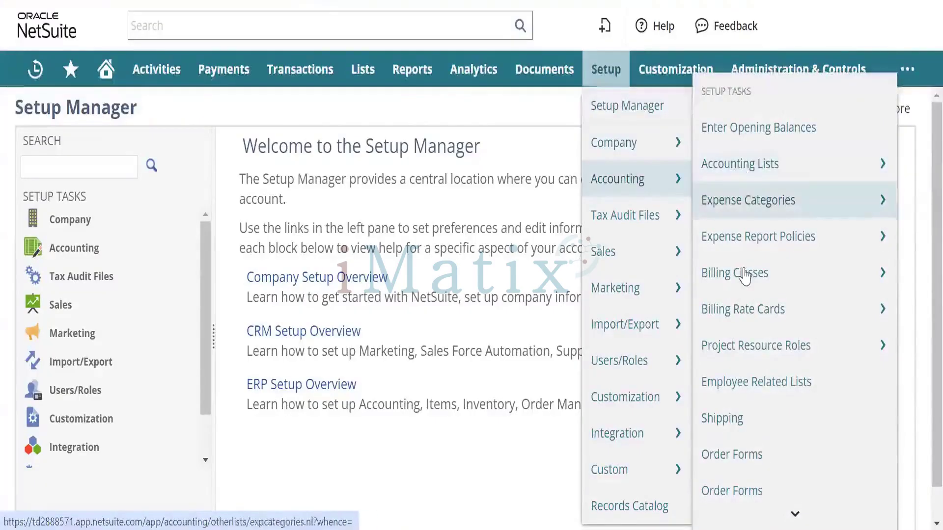
mouse_move(745, 277)
mouse_move(750, 315)
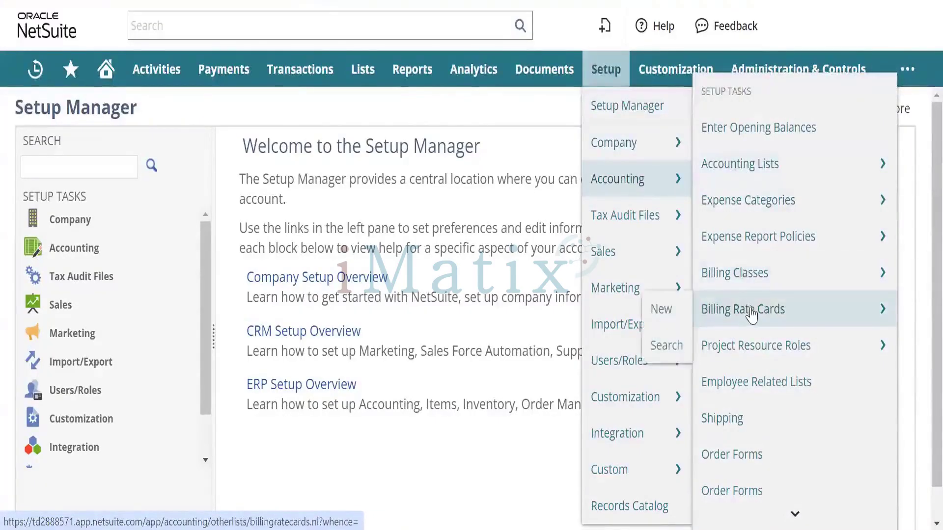
right_click(724, 277)
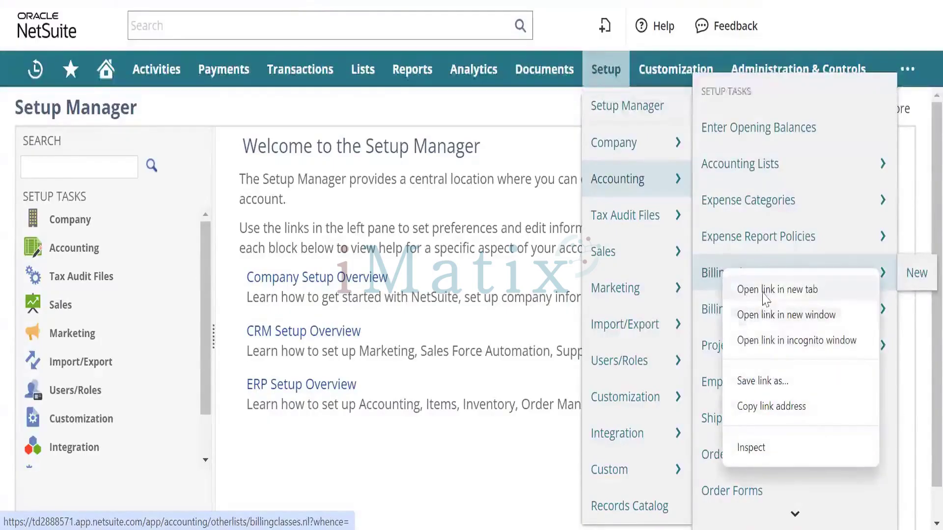
click(764, 290)
right_click(722, 310)
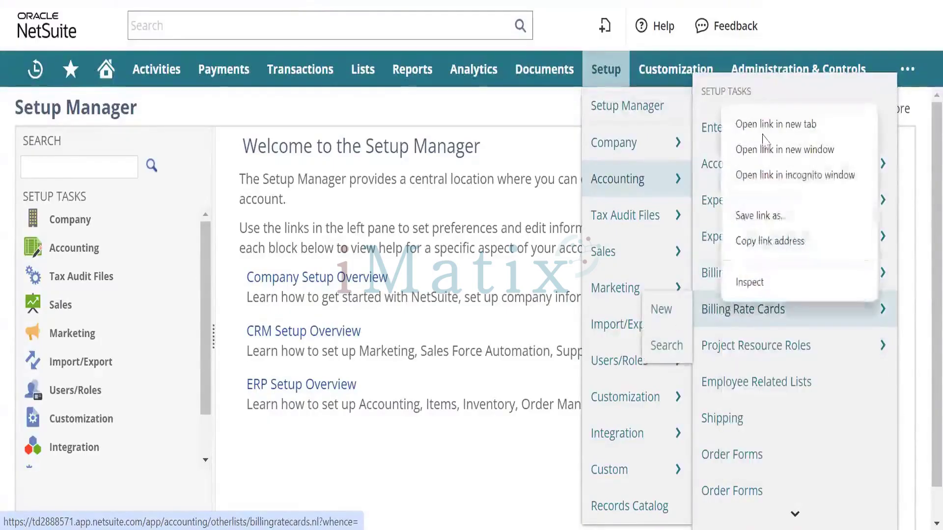
click(770, 129)
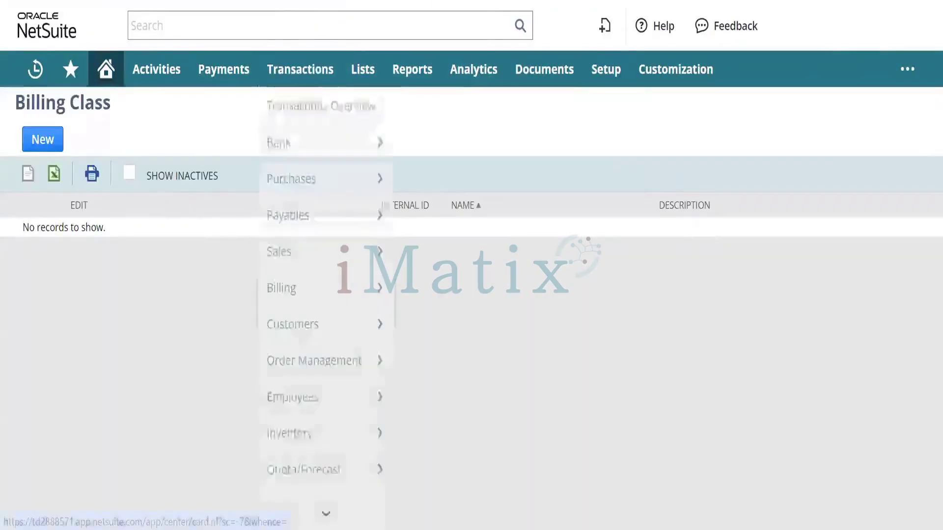
click(350, 1)
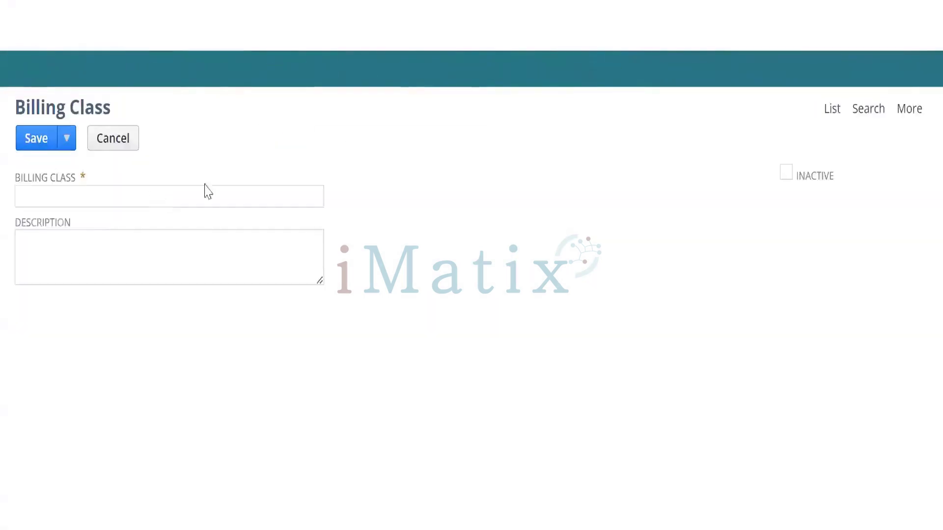
Step: Create a billing class named Project Manager, save it and start another new class
click(172, 194)
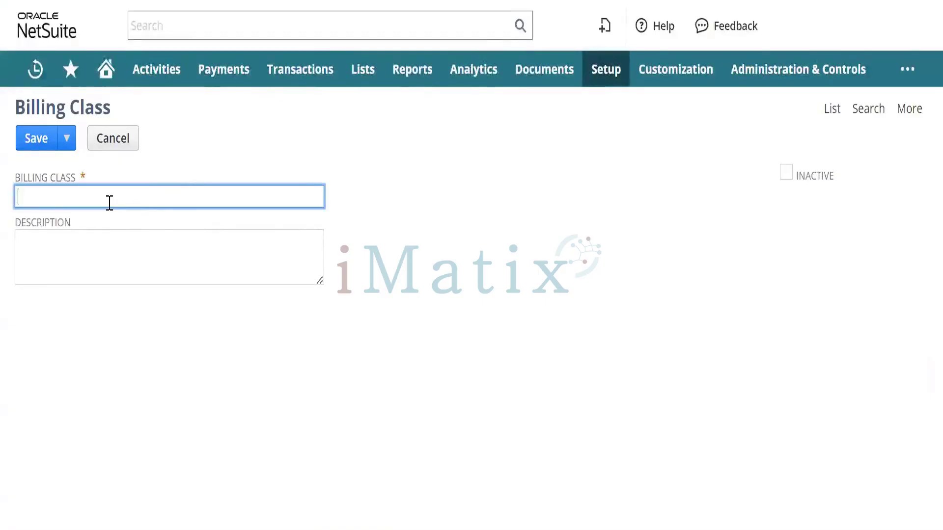
text(Pro)
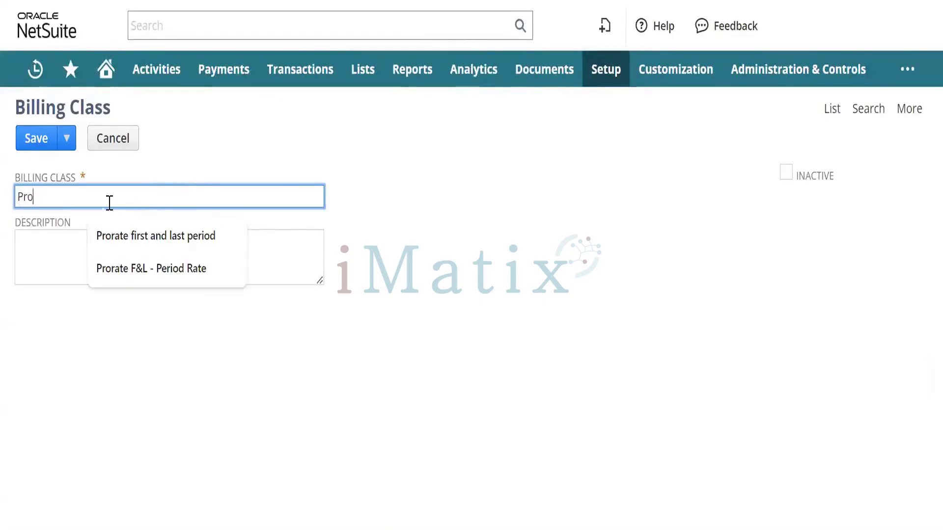
text(ject)
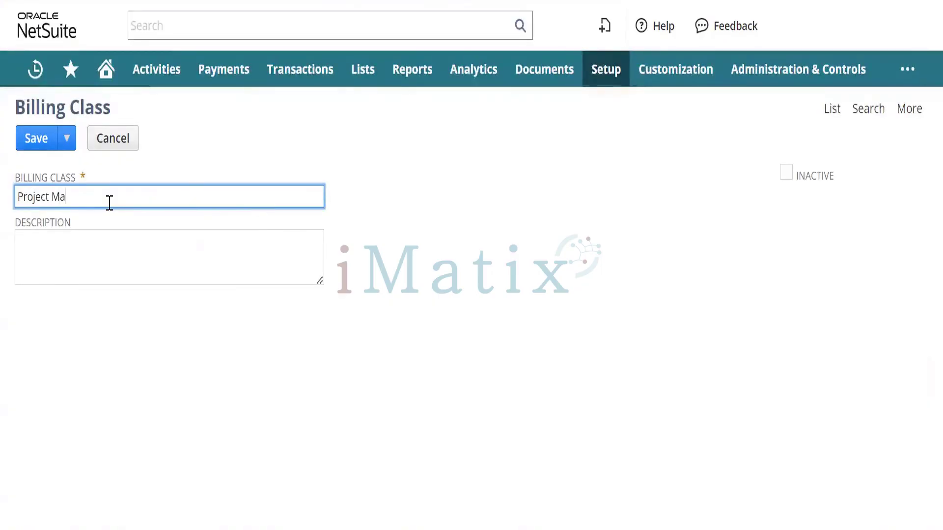
text(Manager)
key(Tab)
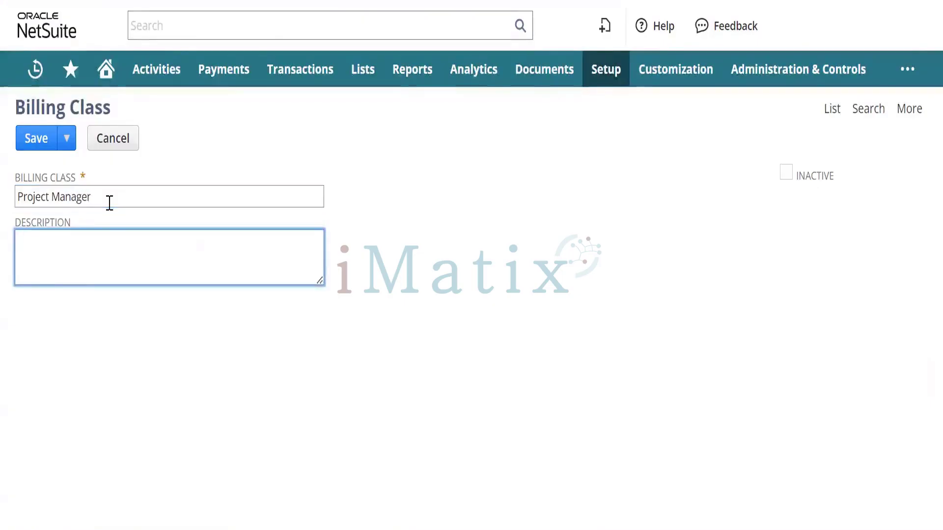
mouse_move(69, 145)
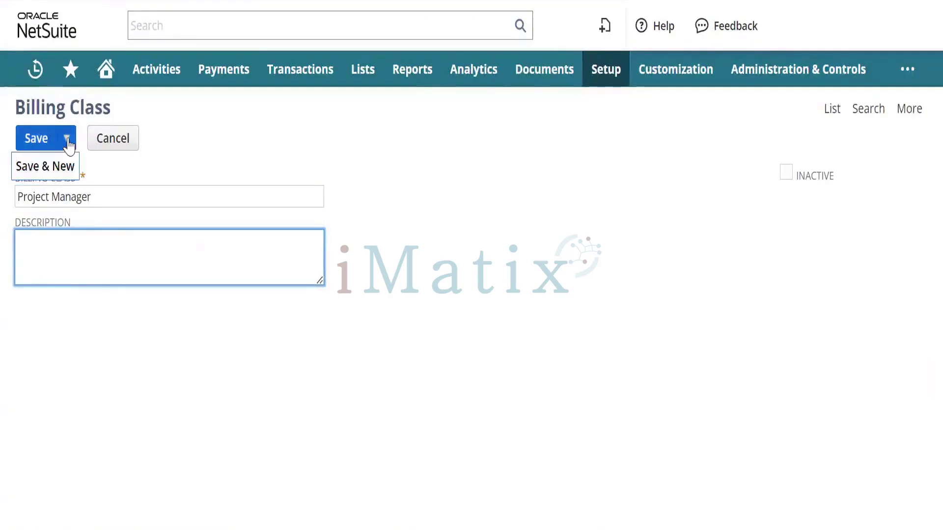
click(31, 165)
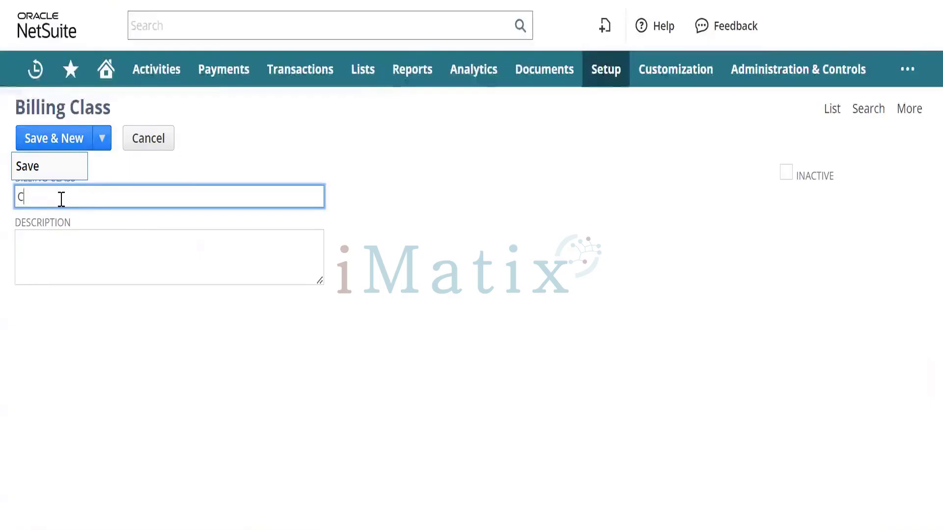
Step: Add and save two more billing classes, Consultant and Analyst, leaving their descriptions empty
text(Consultant)
key(Tab)
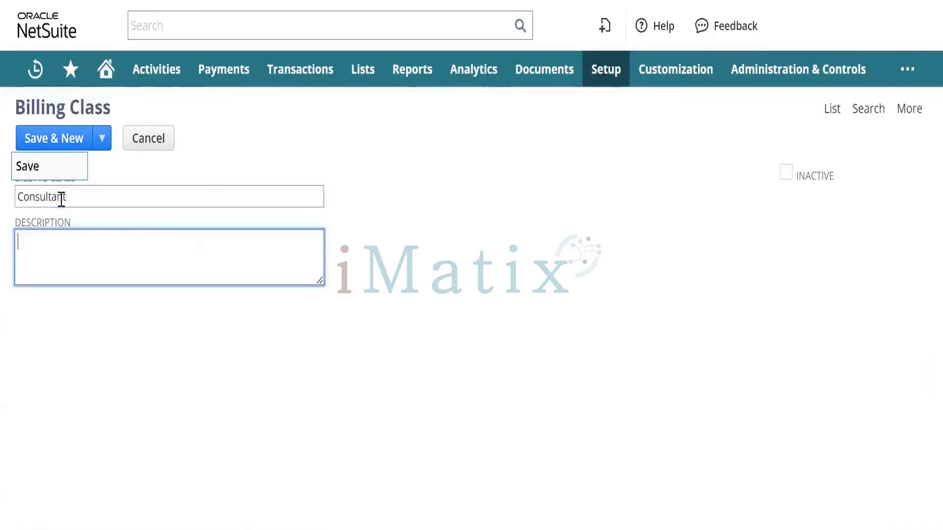
click(42, 138)
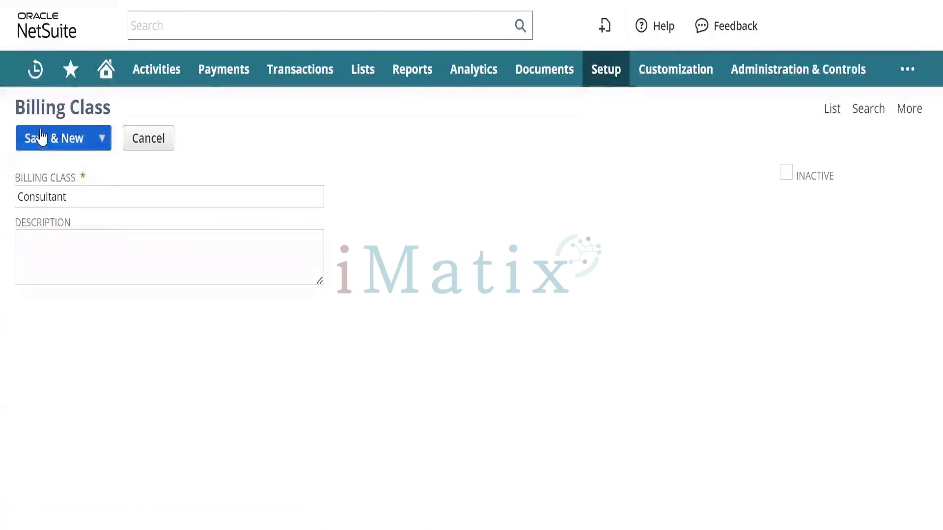
click(77, 205)
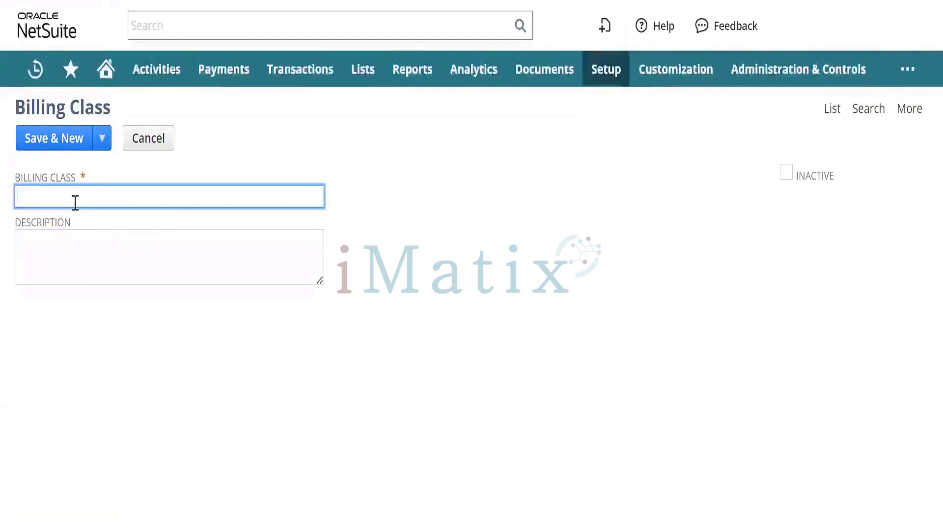
text(Analyst)
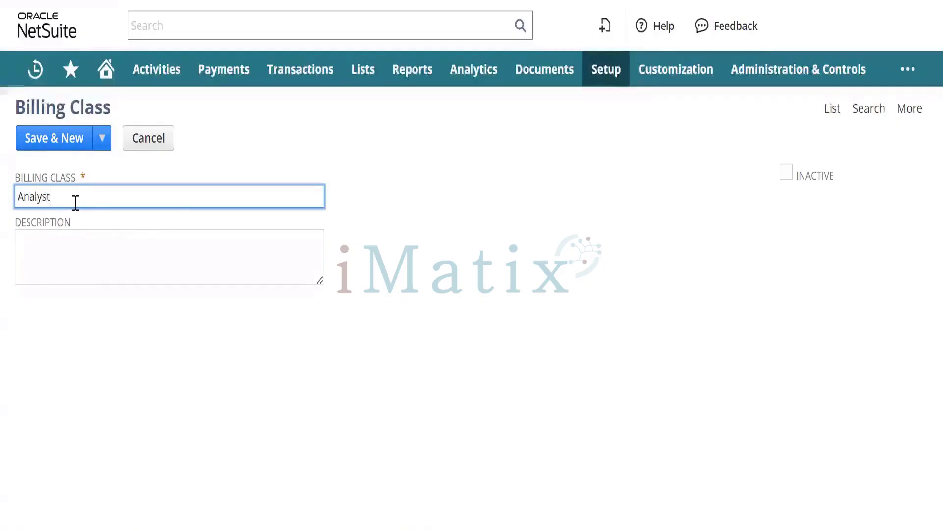
key(Tab)
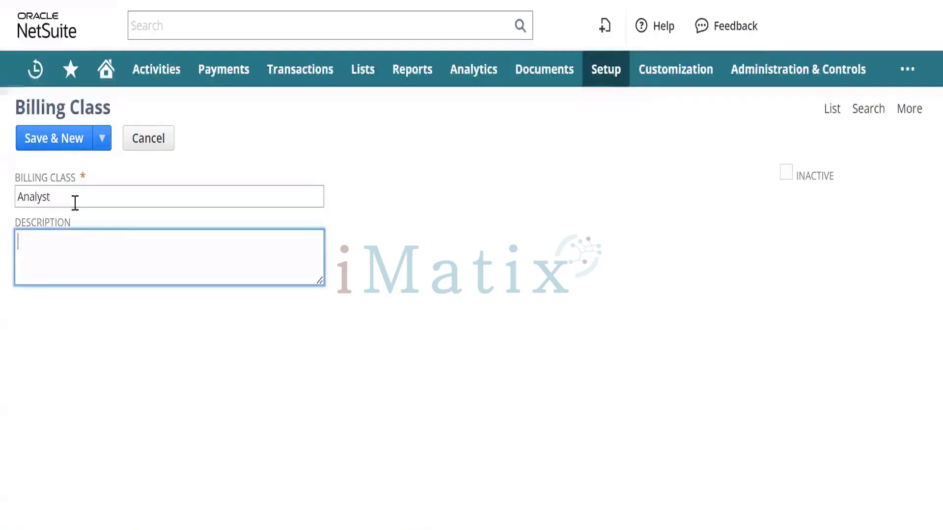
click(47, 146)
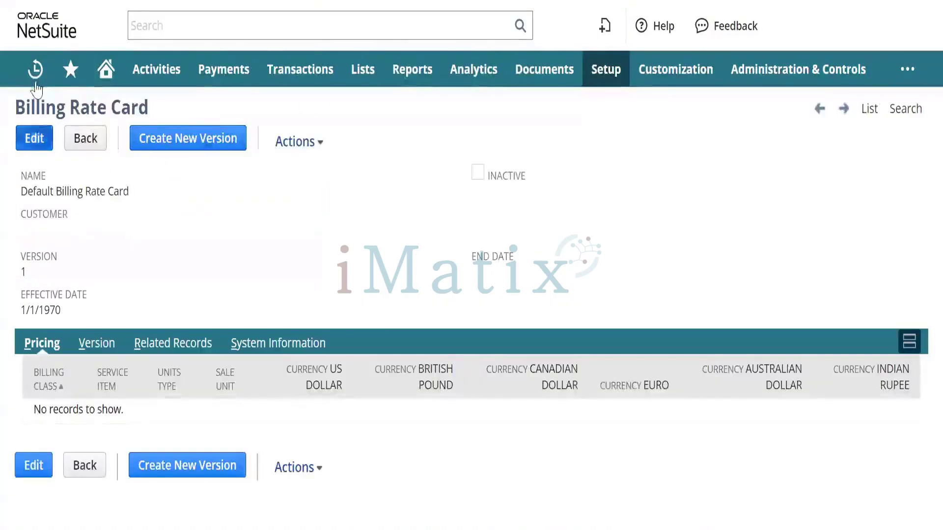
Step: Start a new billing rate card from the rate card list and name it Project Billing Class
click(158, 147)
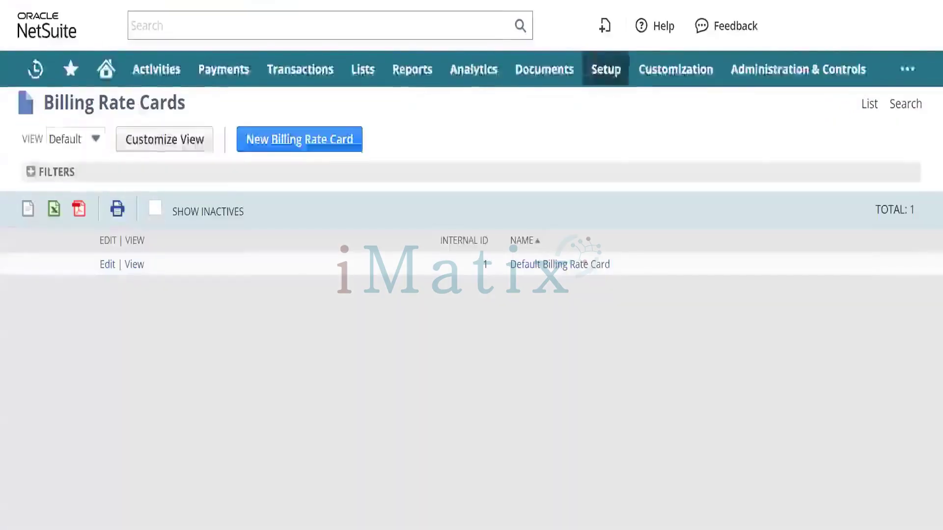
click(274, 148)
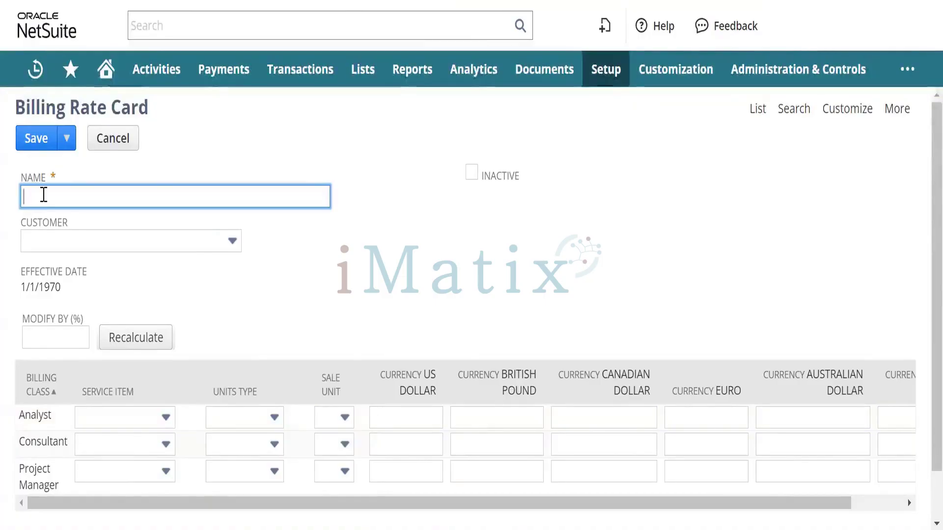
text(Pro)
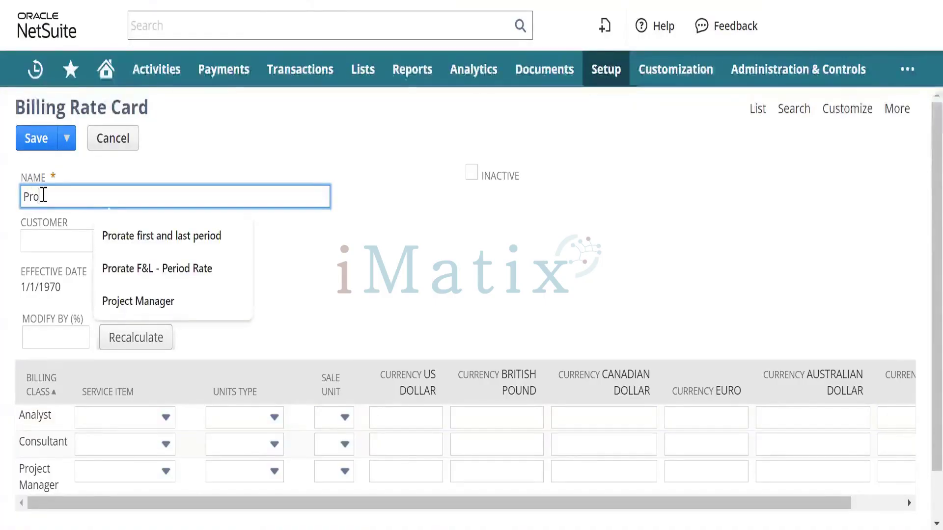
text(jecy)
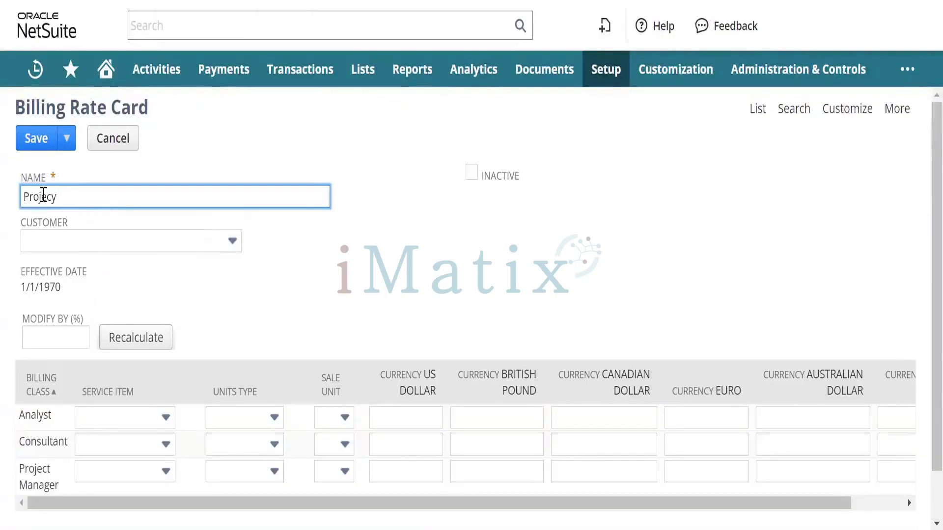
key(BackSpace)
text(t)
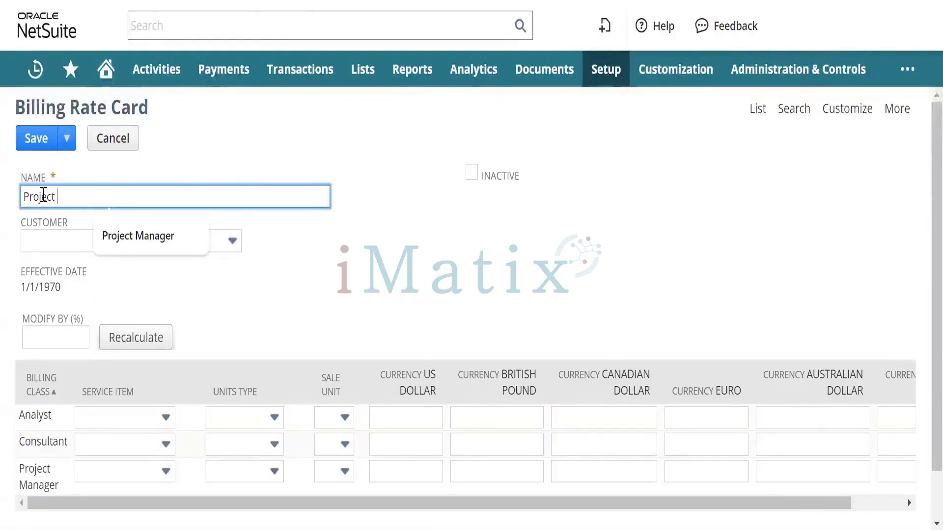
text( Bill)
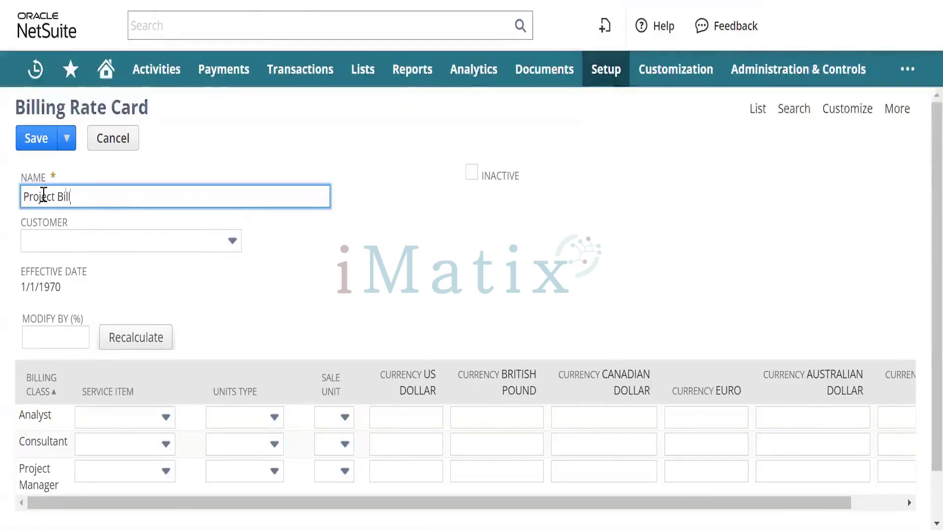
text(ing C)
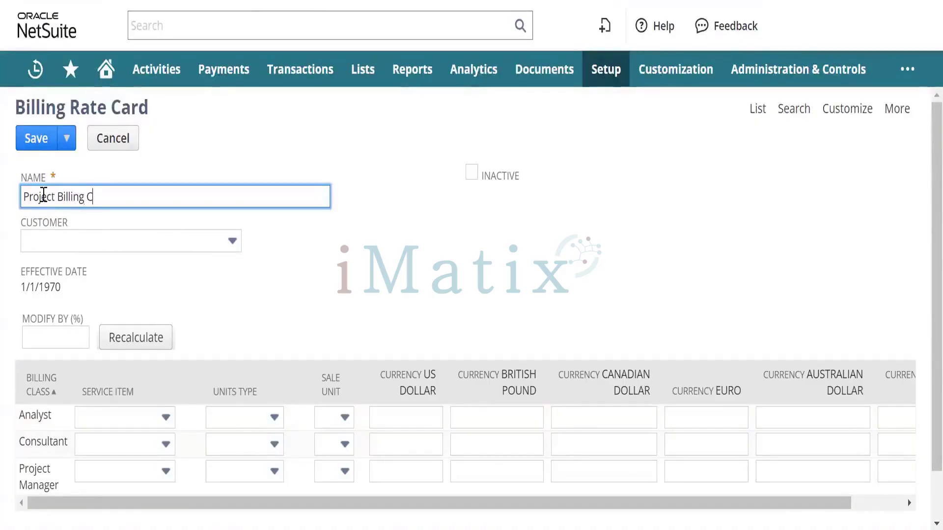
text(lass)
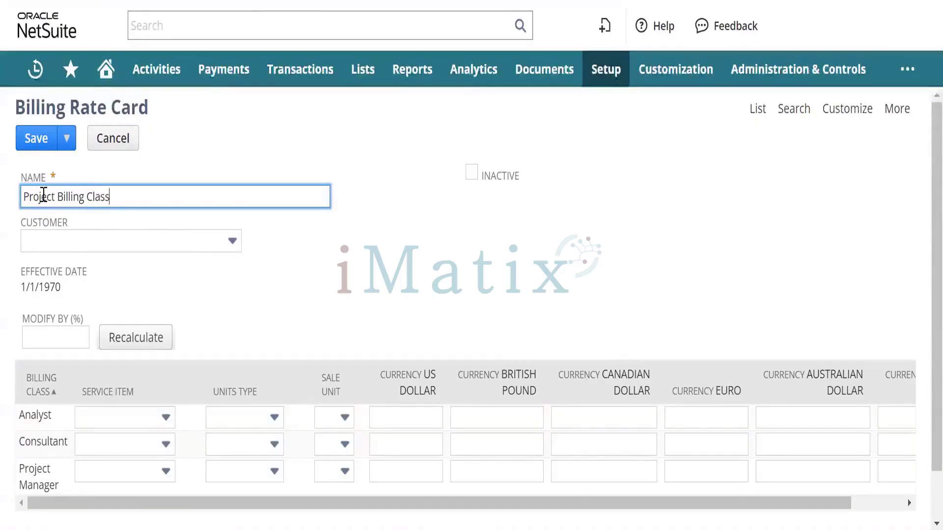
key(Tab)
Step: Check the available customers for the rate card and the service items for the Analyst class without choosing any
click(112, 241)
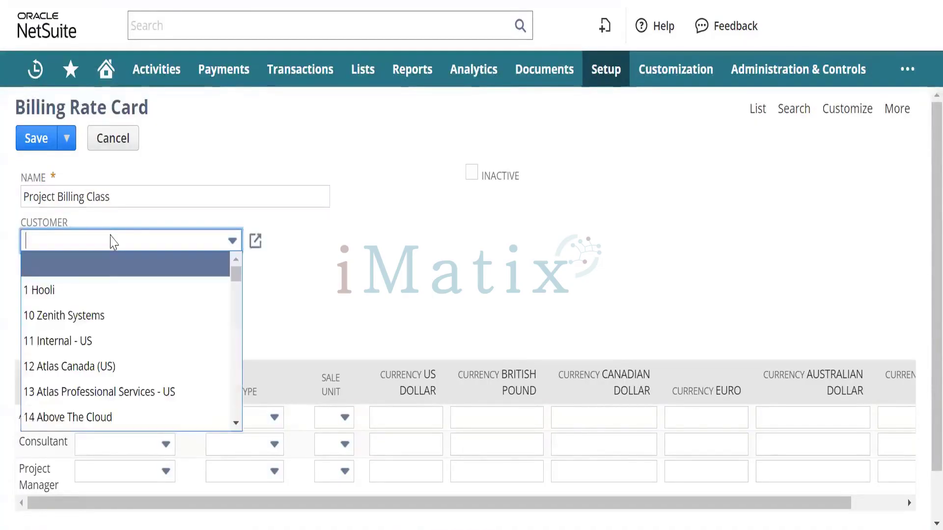
click(112, 241)
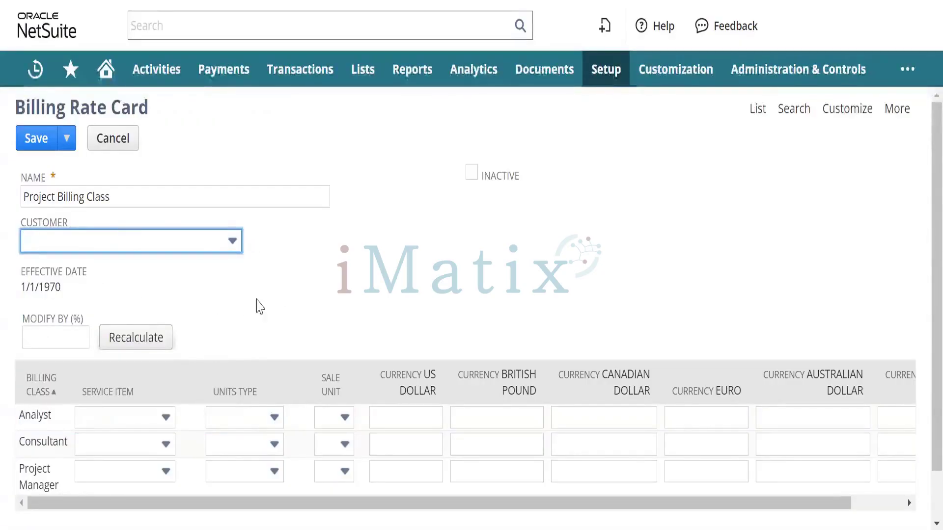
click(315, 280)
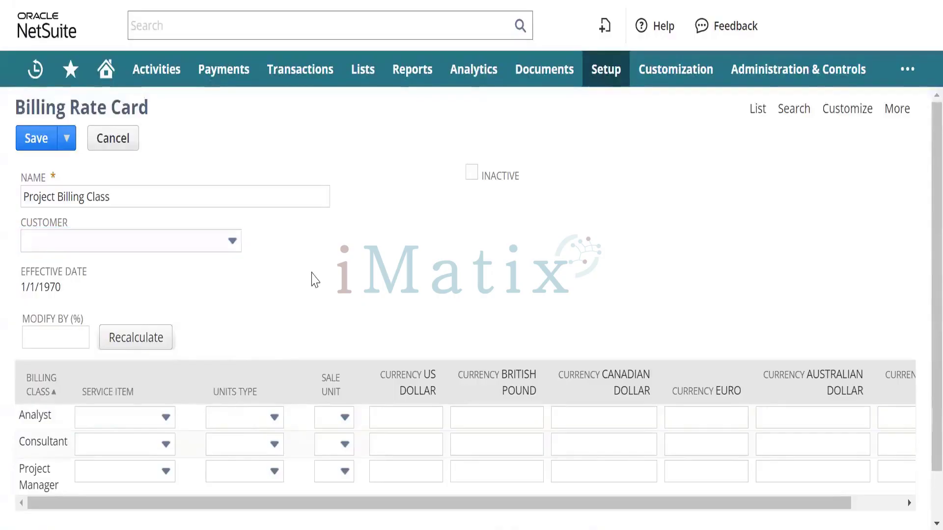
scroll(315, 280, down, 1)
click(96, 362)
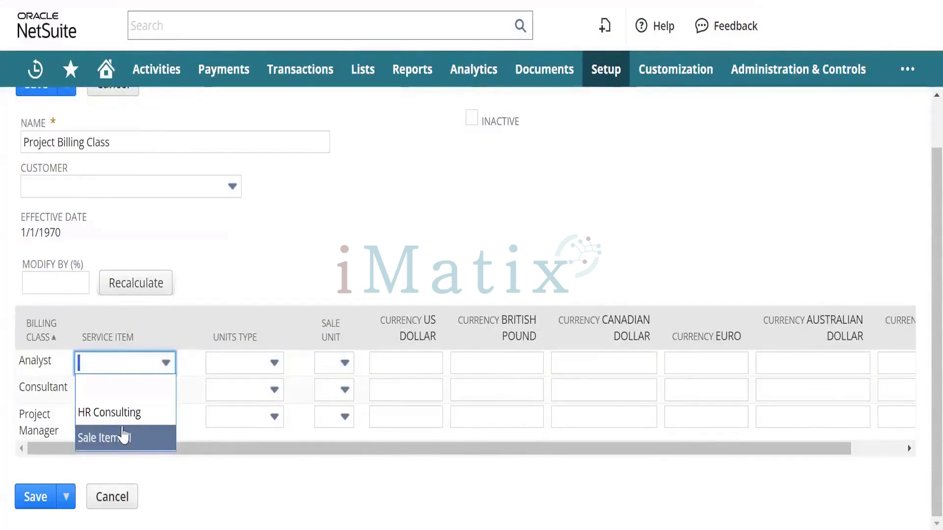
click(257, 247)
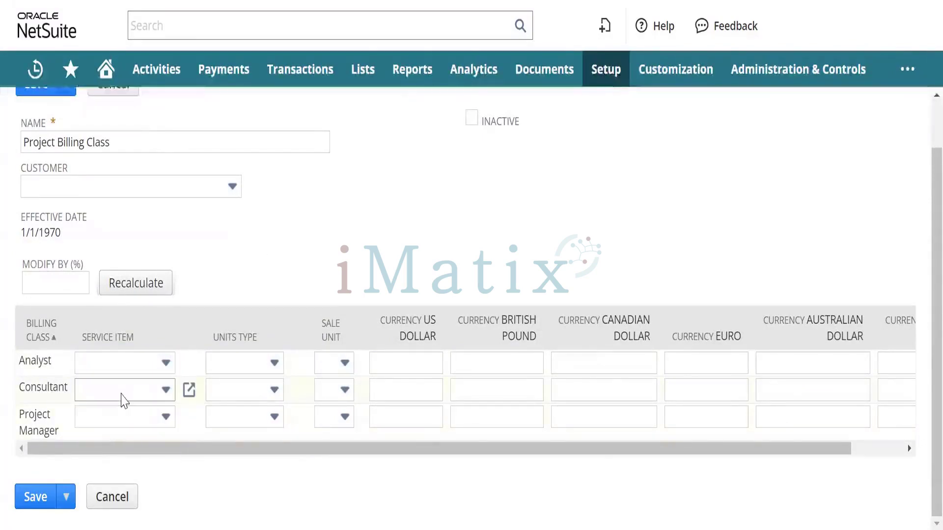
Step: Check the service items for the Consultant and Project Manager classes and the units types for Analyst without choosing any
click(123, 393)
click(123, 395)
click(132, 423)
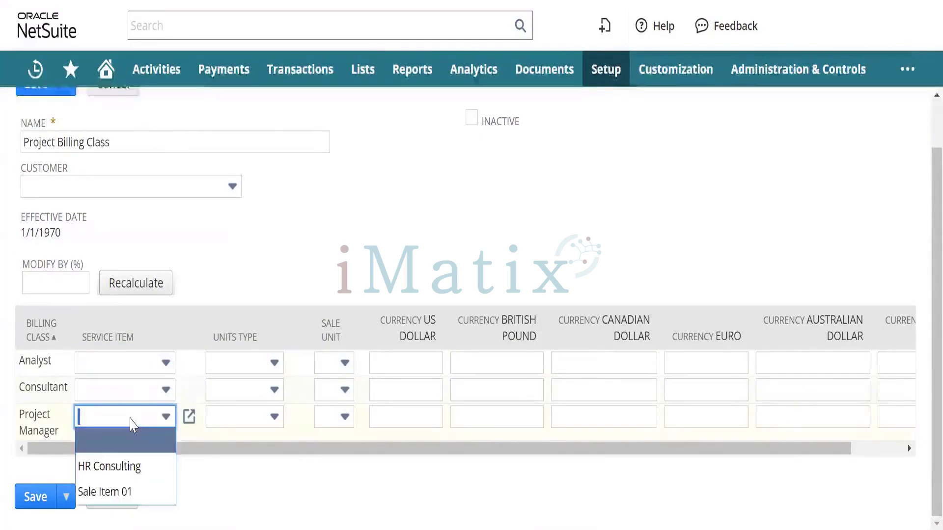
click(132, 423)
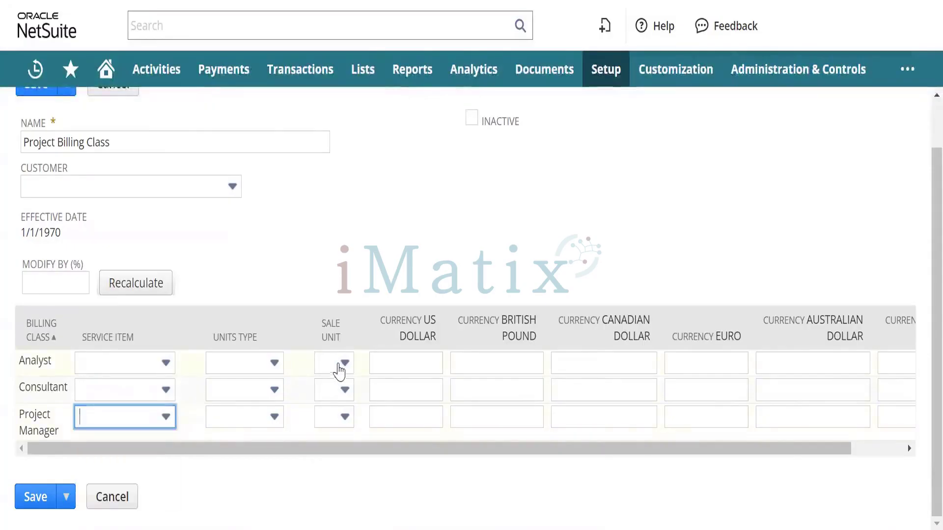
click(340, 366)
click(273, 363)
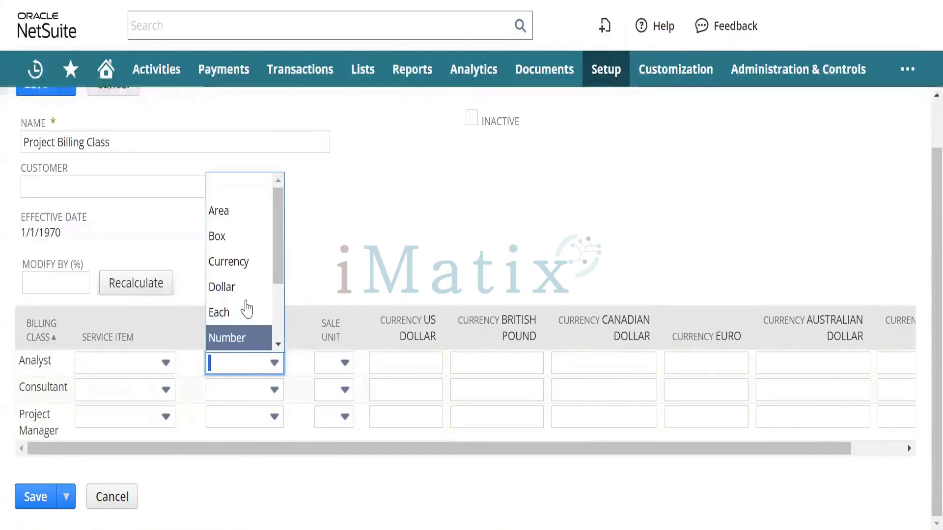
scroll(243, 310, down, 1)
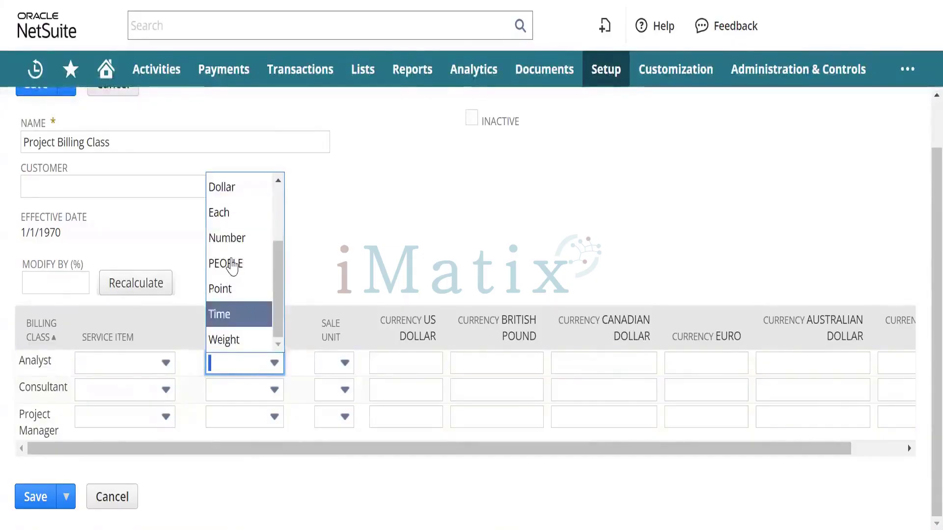
scroll(231, 263, up, 2)
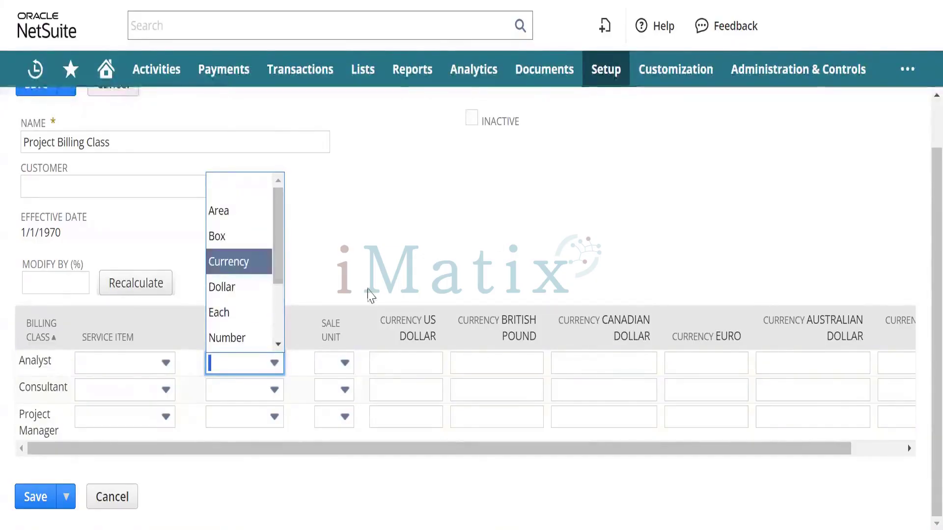
click(372, 289)
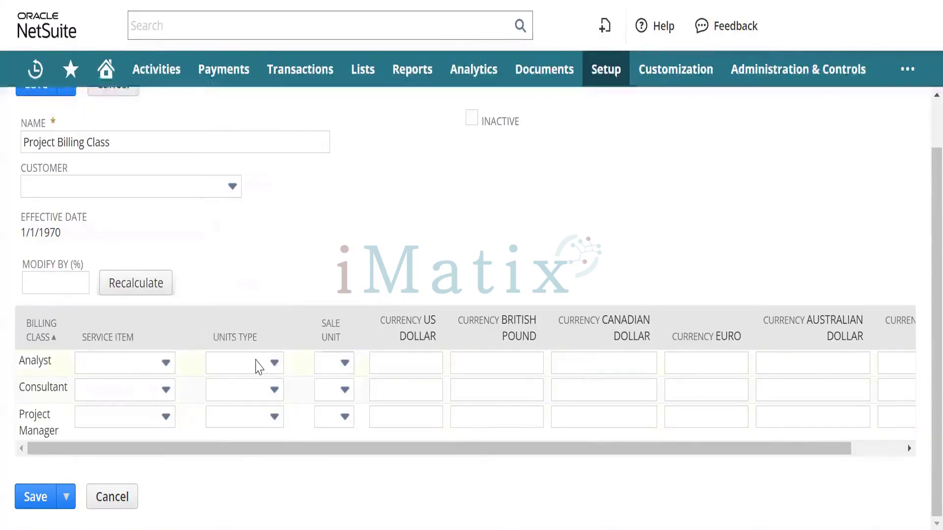
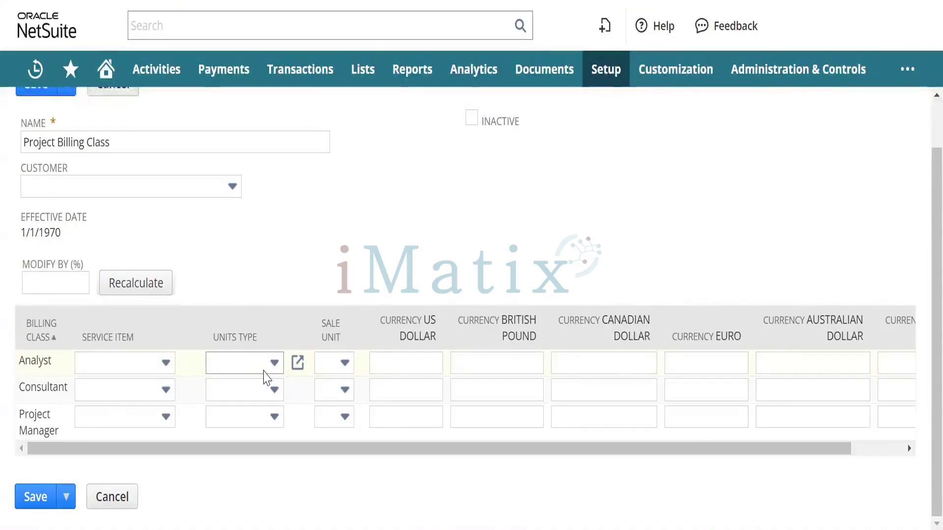
Step: Review the Analyst class's service item, units type and sale unit options again, leaving all of them empty
click(83, 363)
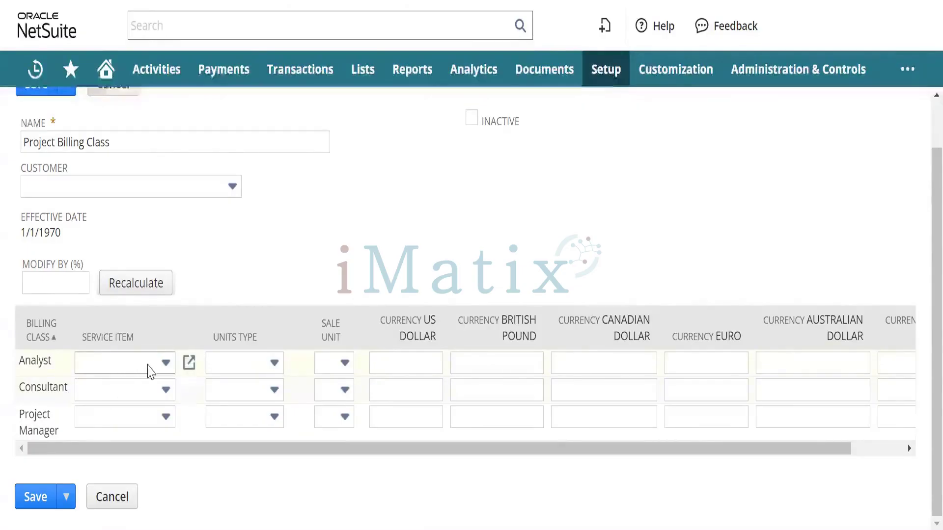
click(228, 365)
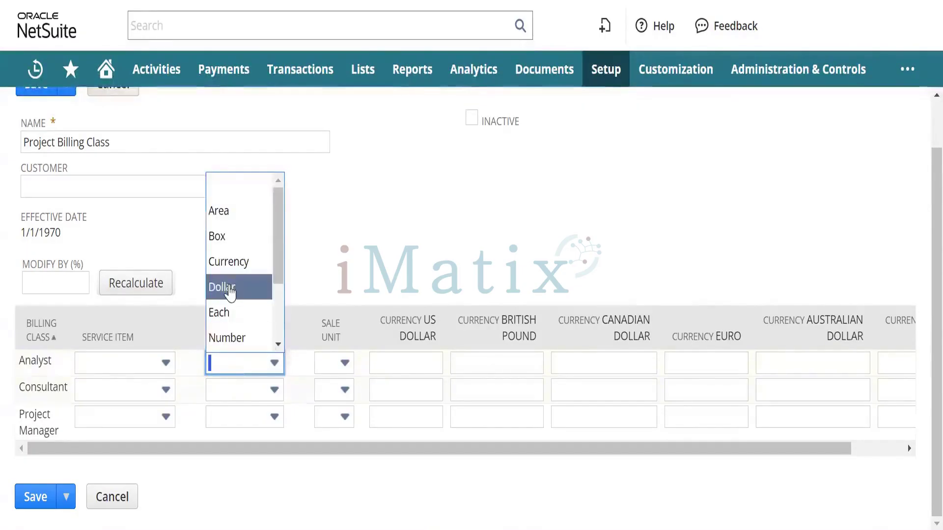
scroll(229, 291, down, 3)
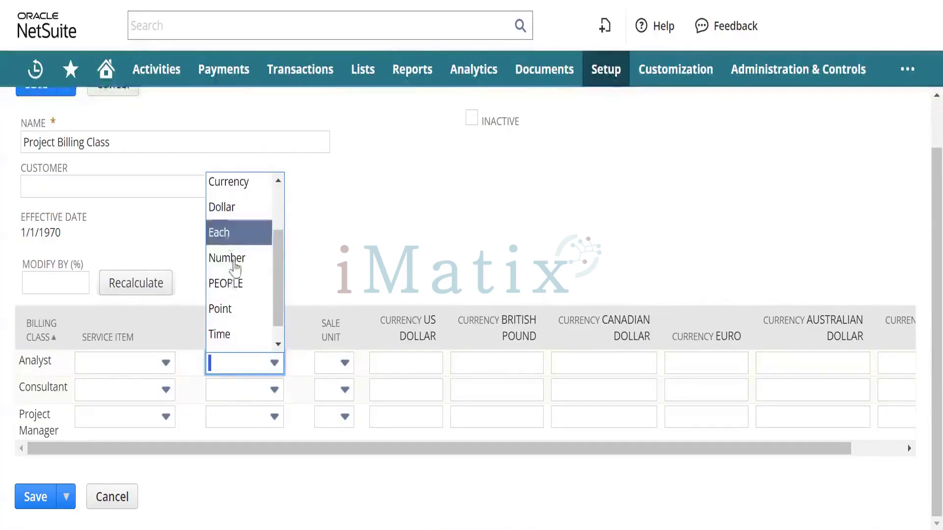
scroll(236, 283, down, 1)
scroll(236, 287, up, 3)
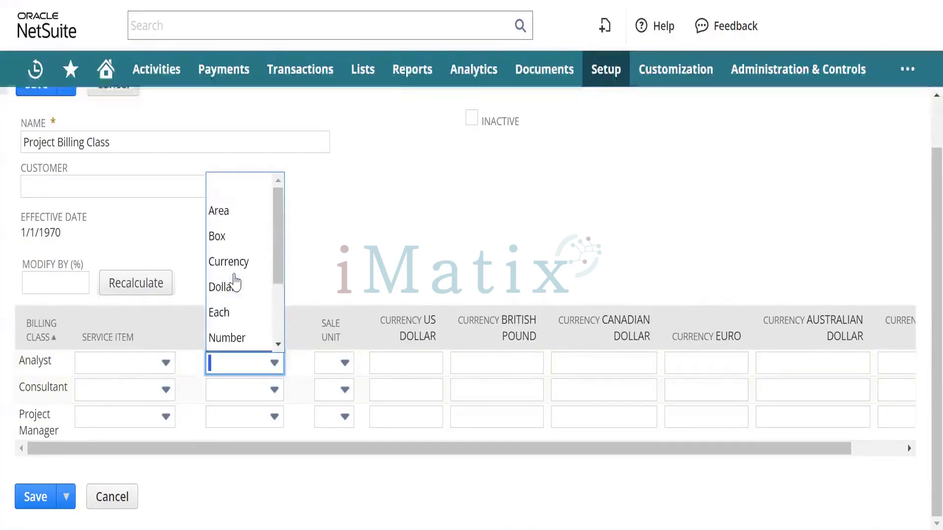
click(362, 225)
click(327, 366)
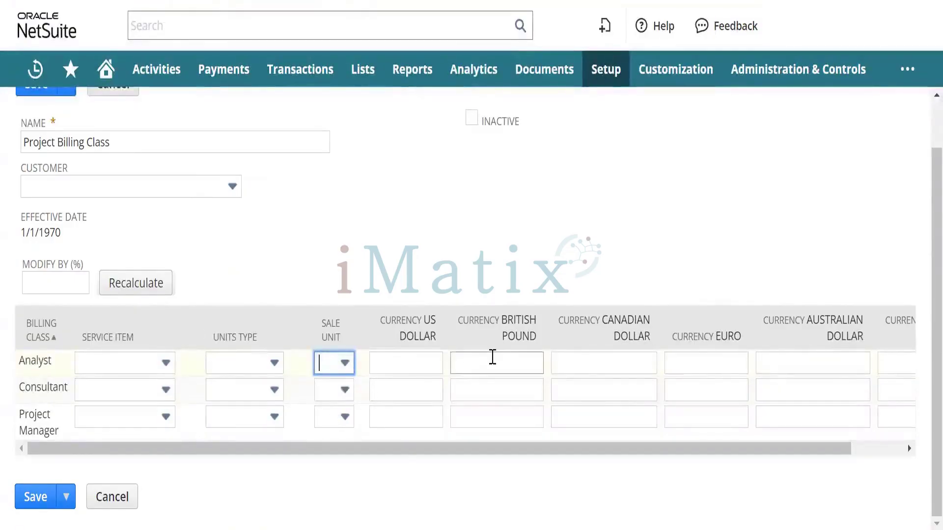
Step: Set the Canadian Dollar rates to 800 for Analyst, 600 for Consultant and 1000 for Project Manager, and save the rate card
click(598, 363)
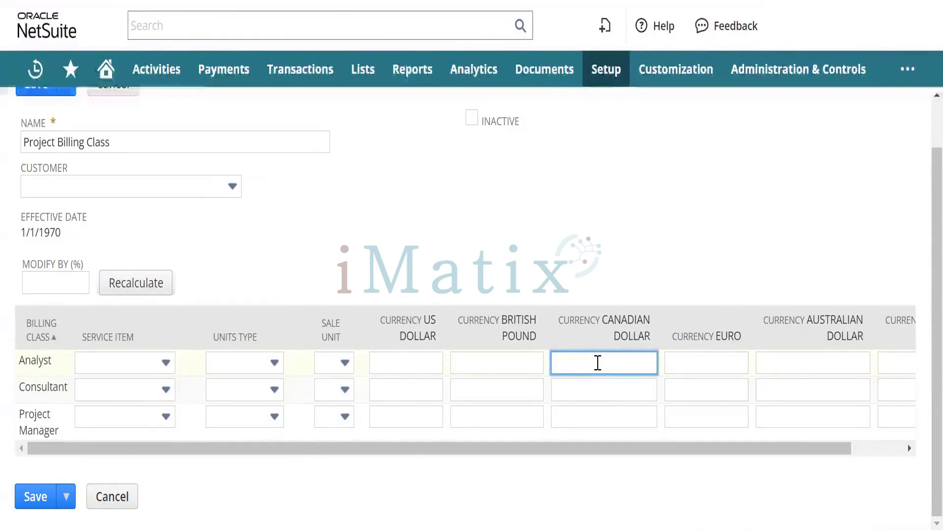
text(800)
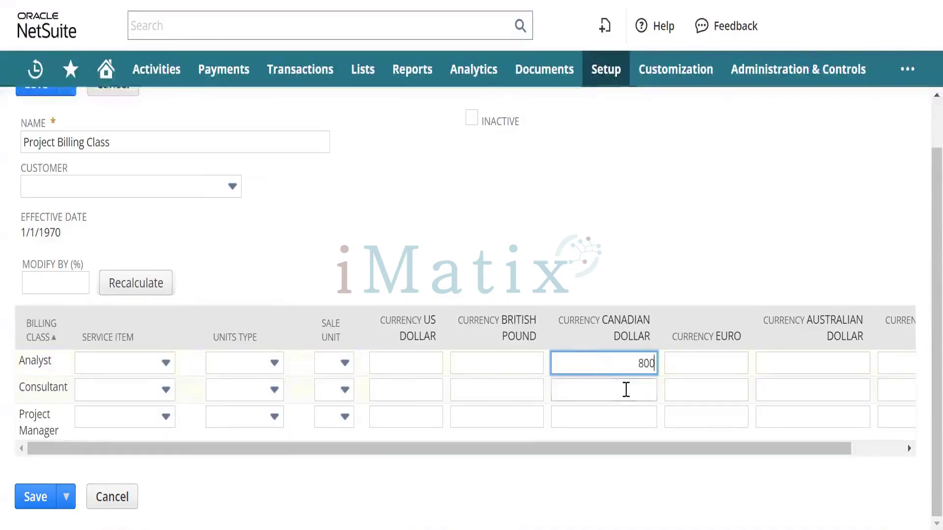
click(626, 389)
text(600)
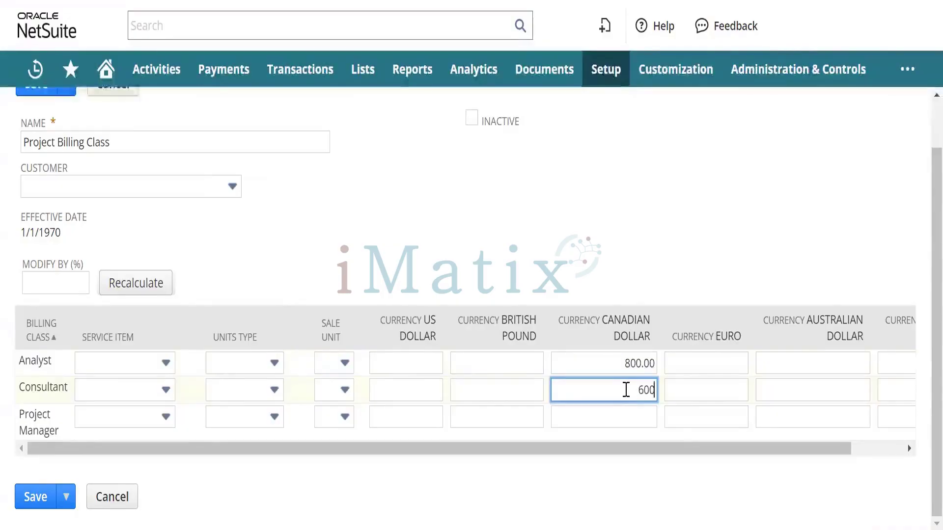
click(624, 422)
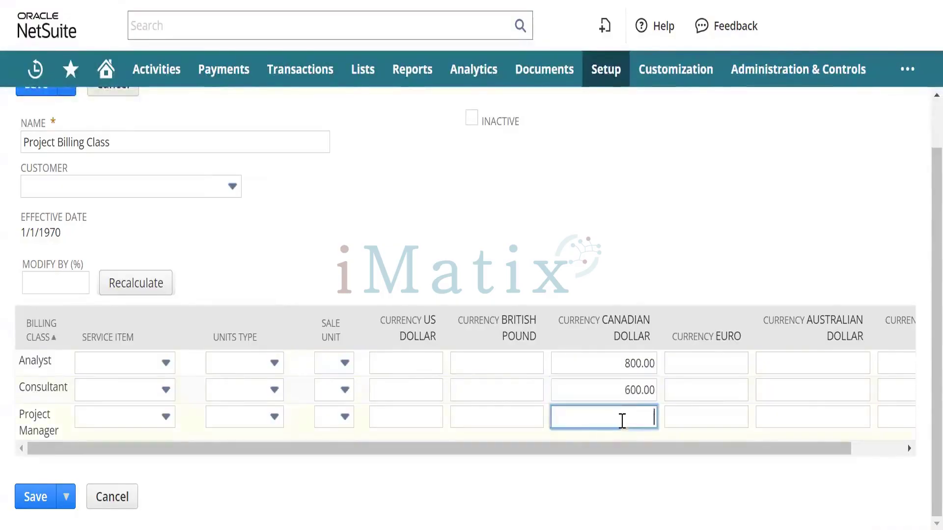
text(1000)
key(Tab)
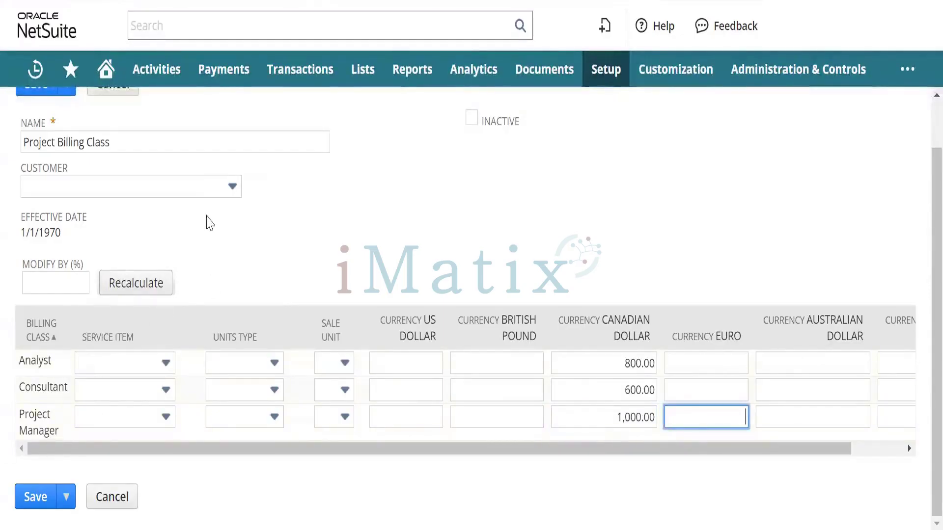
scroll(206, 221, up, 2)
click(37, 140)
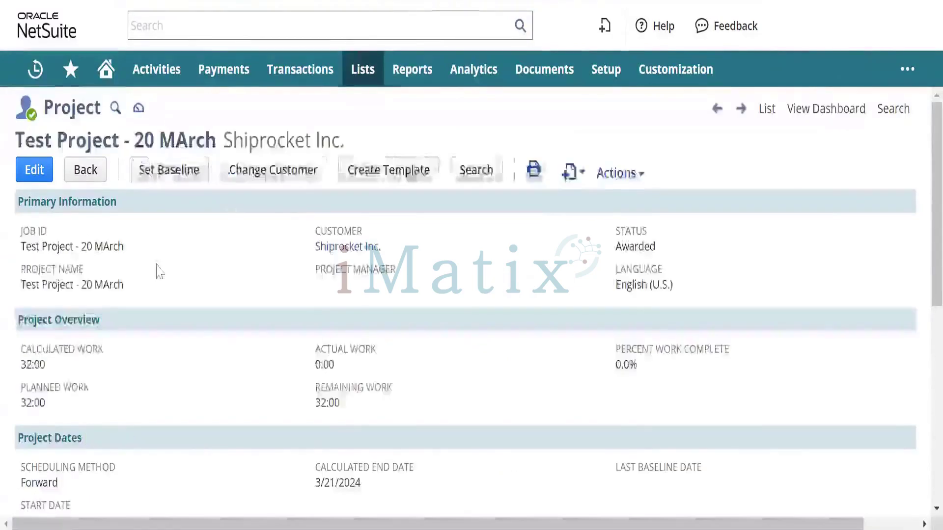
Step: Open the Kick off Meeting task of Test Project - 20 MArch, select the Demo Employee assignee and open that employee's record
scroll(156, 271, down, 8)
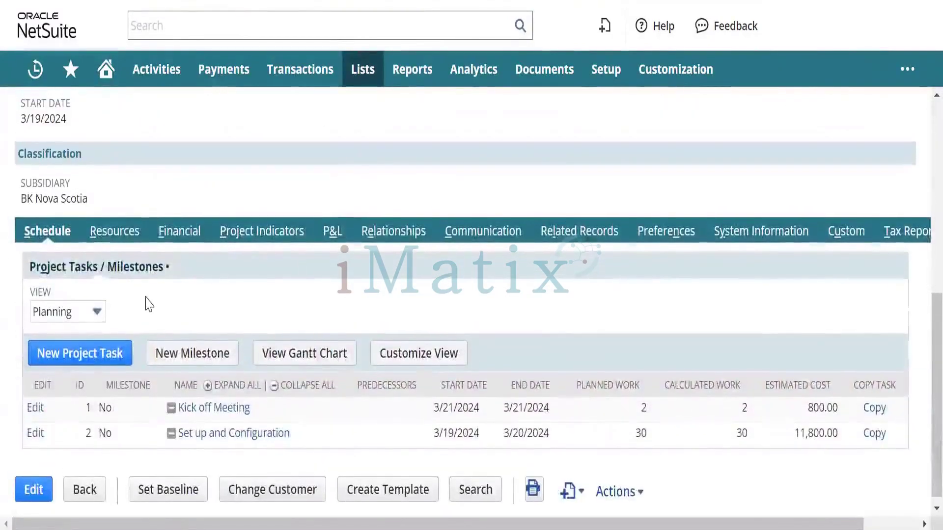
click(35, 410)
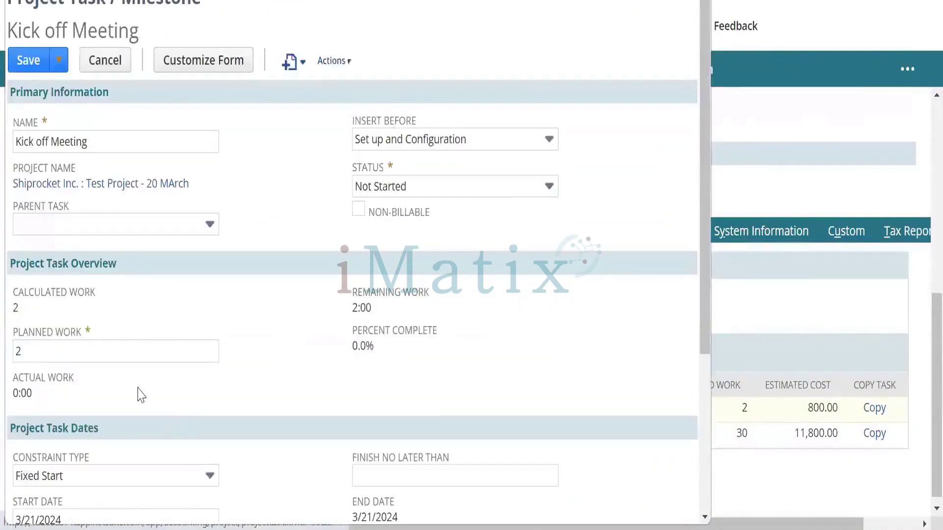
scroll(139, 393, down, 5)
click(100, 371)
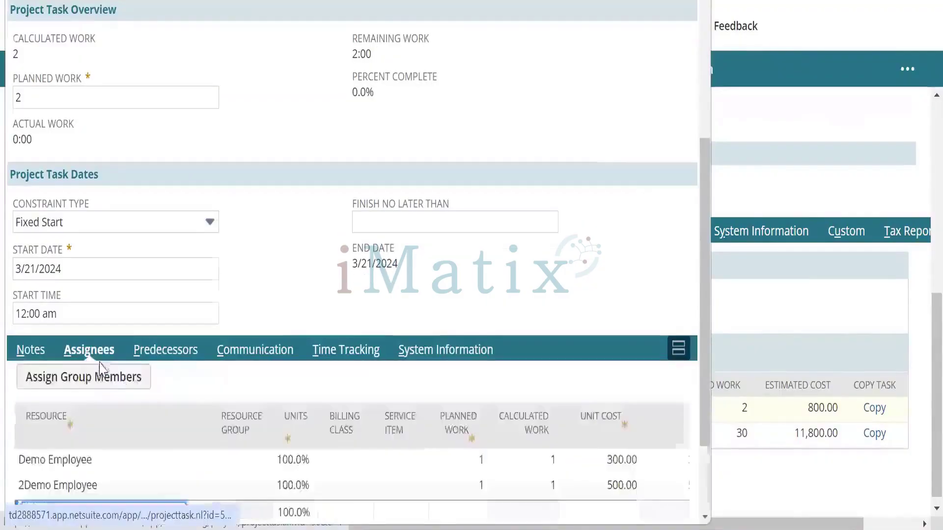
click(208, 461)
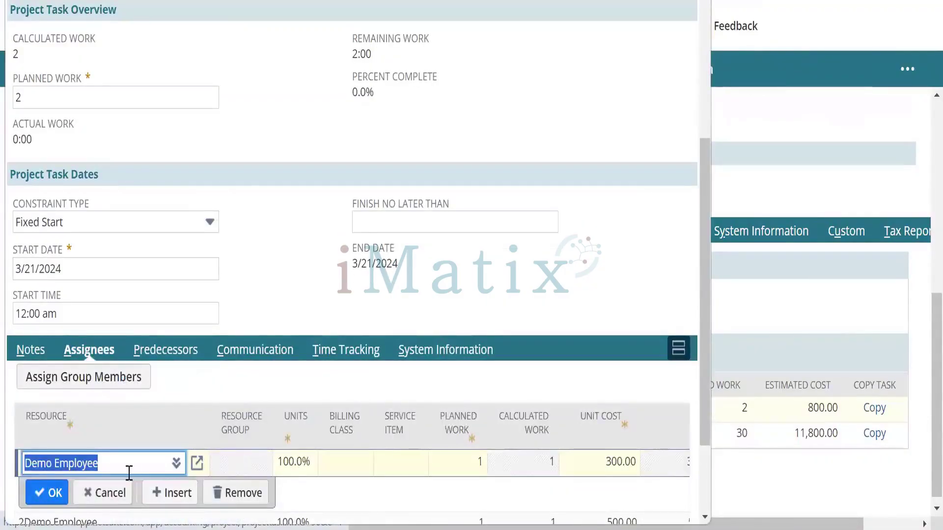
key(Tab)
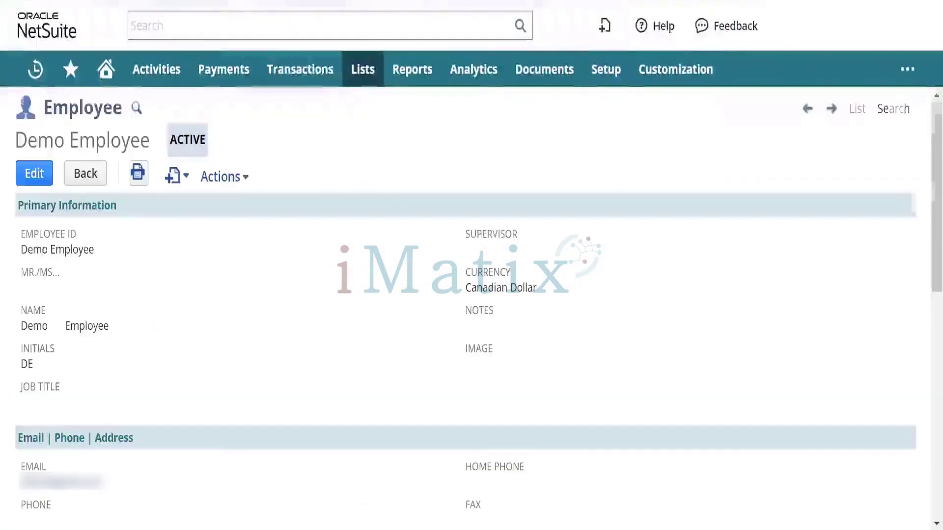
Step: Open the Demo Employee record for editing and review its human resources and time tracking details
click(39, 178)
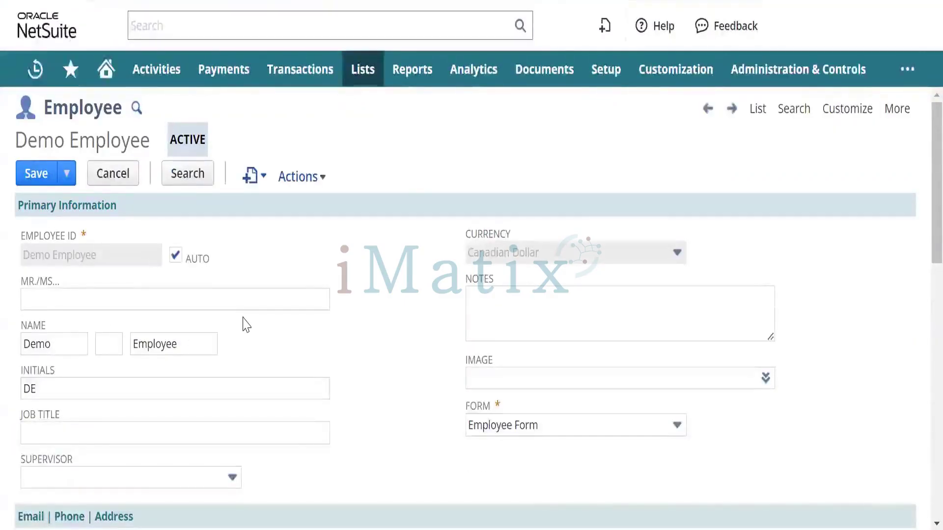
scroll(246, 324, down, 12)
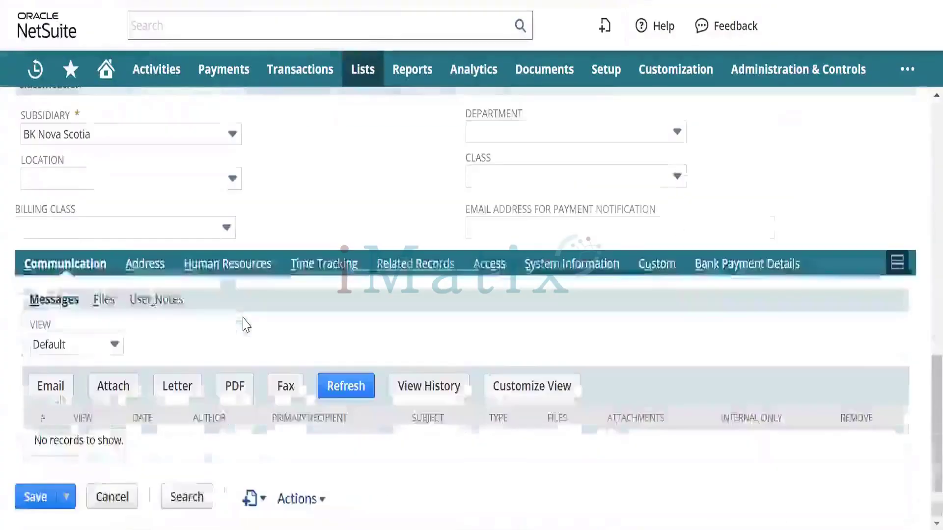
click(231, 266)
scroll(187, 359, down, 7)
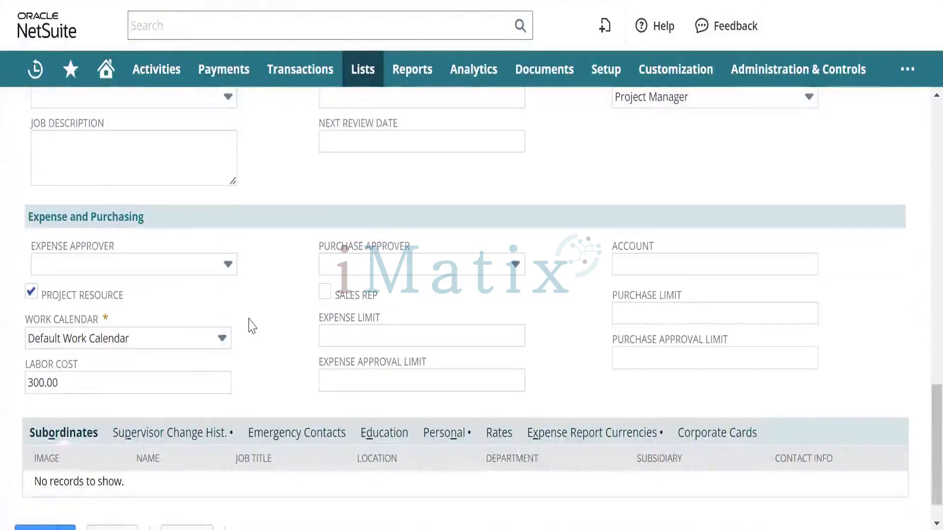
scroll(251, 326, down, 1)
scroll(265, 303, up, 3)
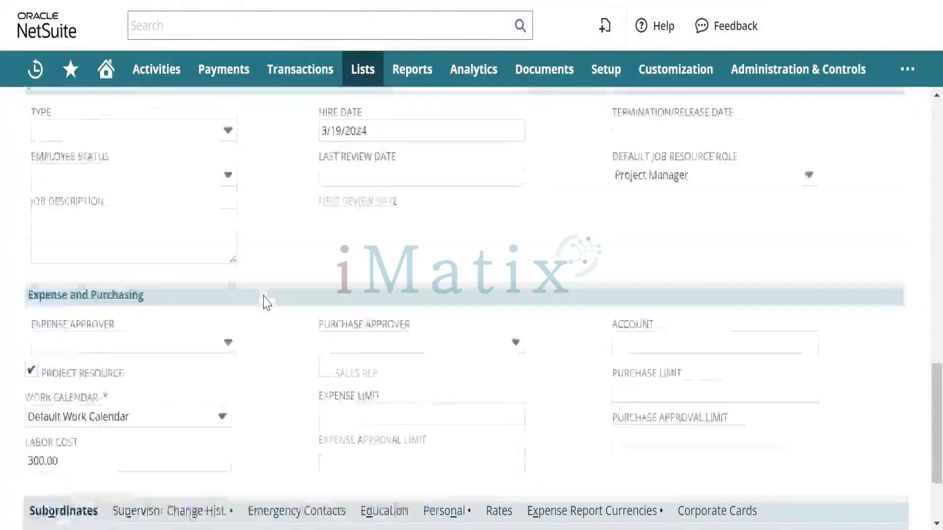
scroll(265, 303, up, 4)
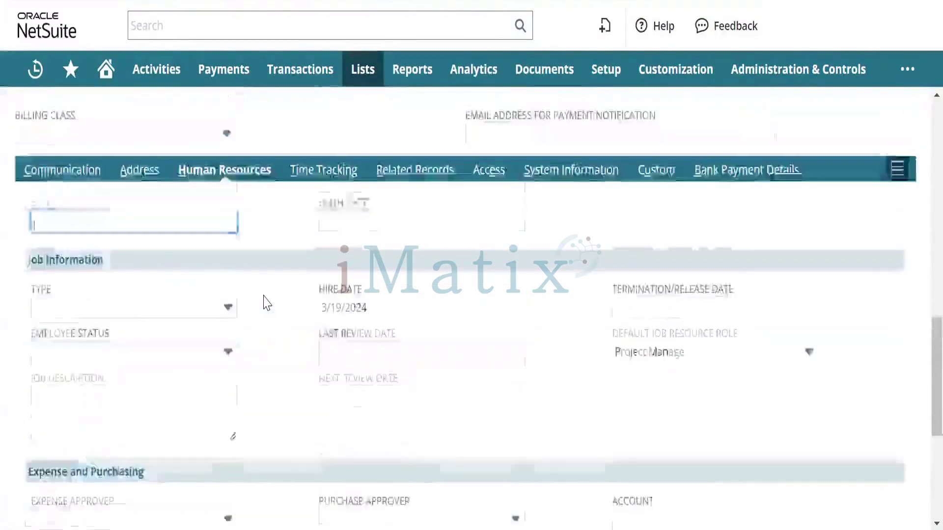
click(324, 239)
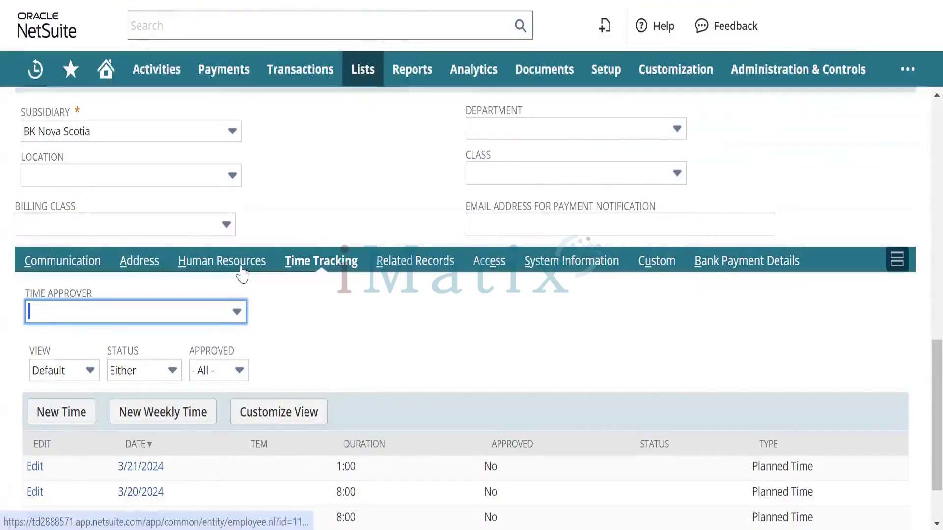
Step: Set the employee's billing class to Project Manager and save the employee record
click(152, 220)
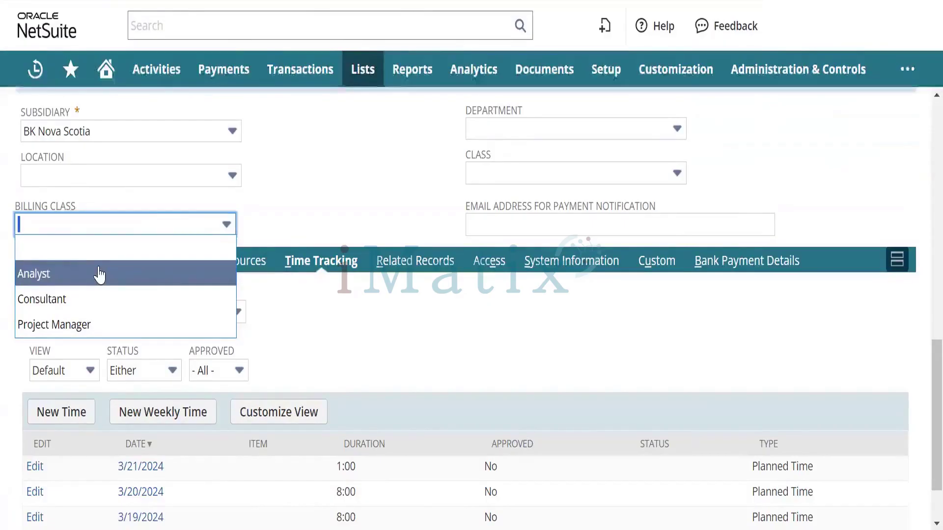
click(89, 326)
scroll(415, 188, up, 6)
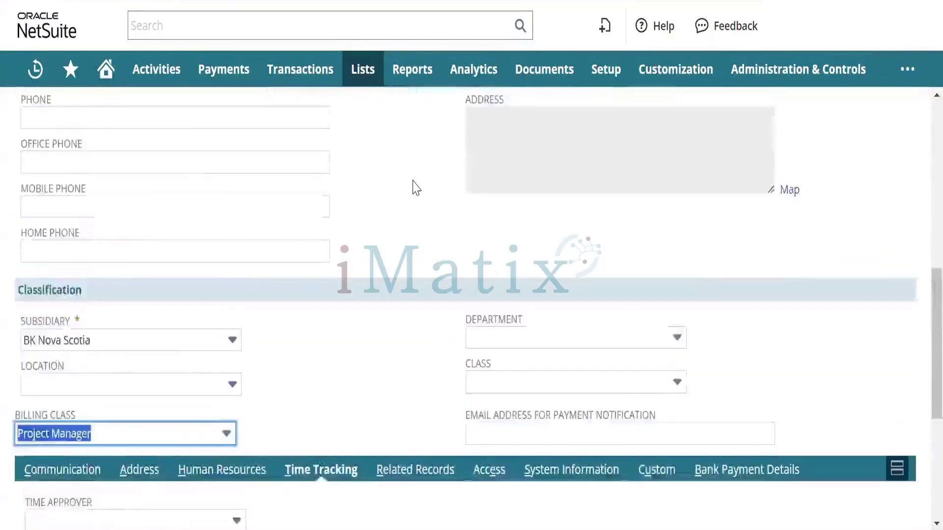
scroll(415, 188, down, 8)
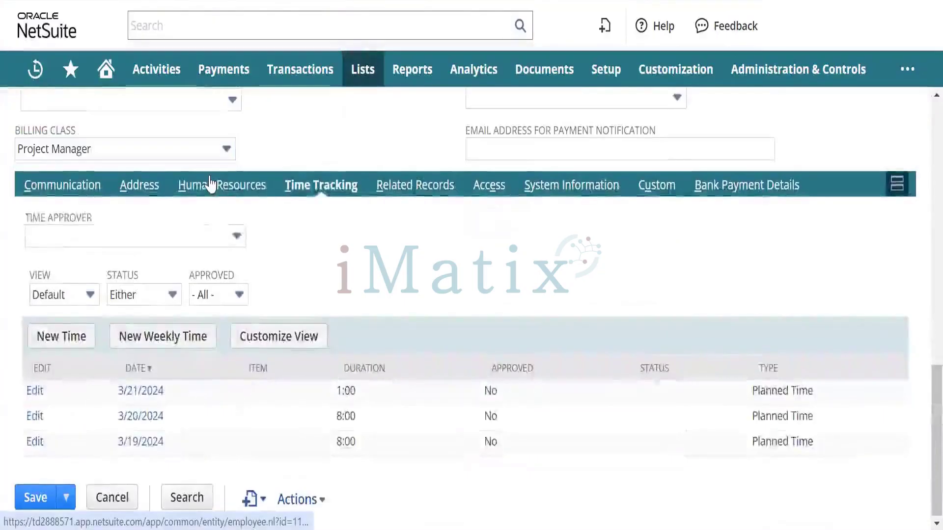
click(211, 186)
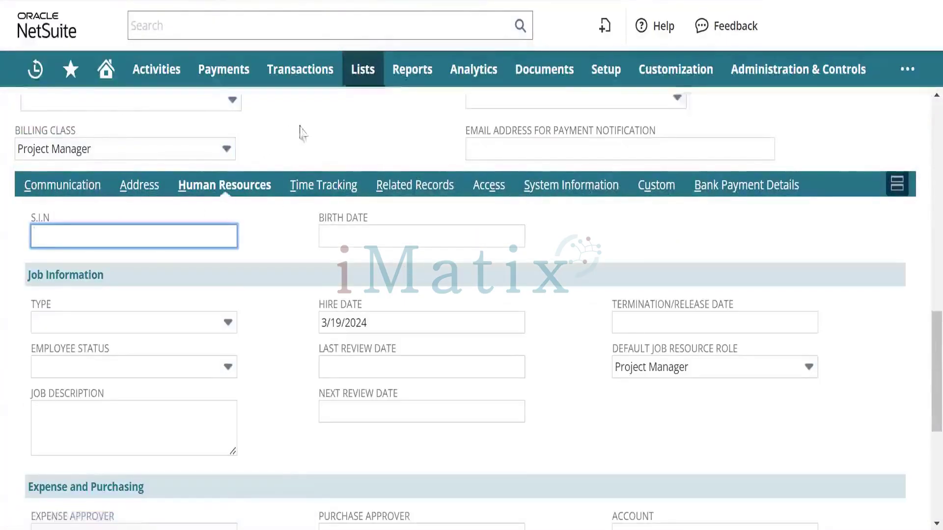
scroll(276, 141, up, 15)
click(43, 175)
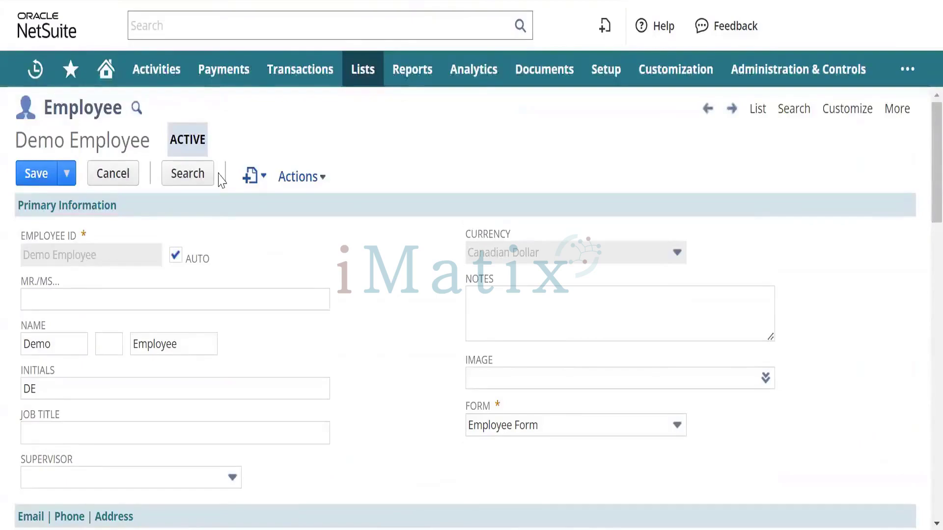
Step: Search for the 2Demo Employee record and open it for editing
click(146, 22)
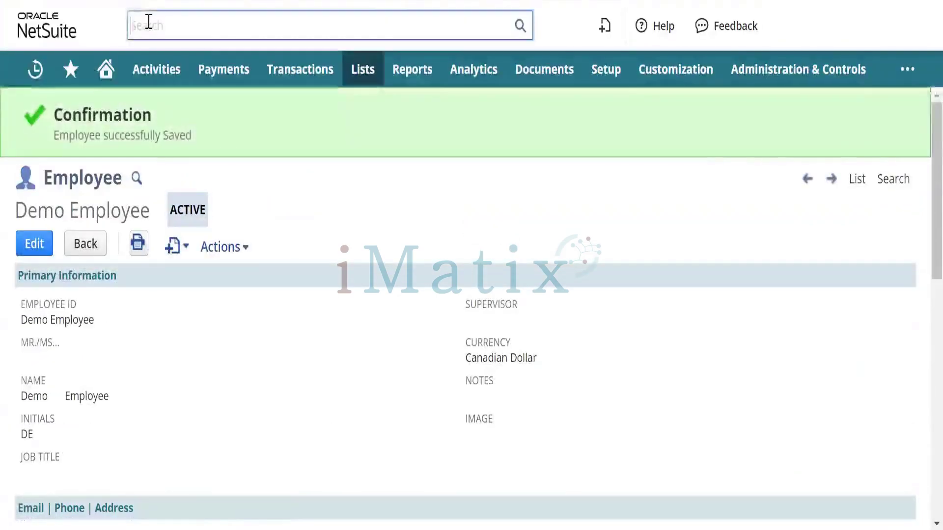
text(2)
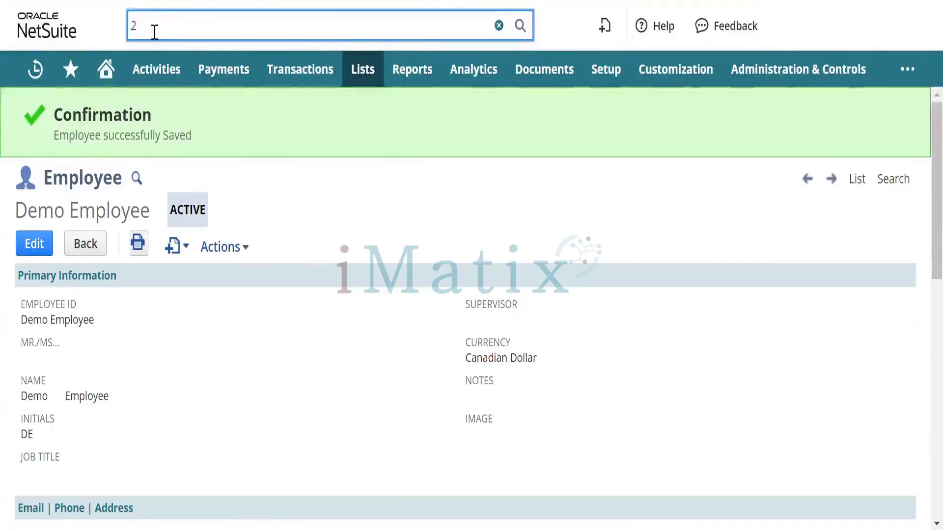
text(e)
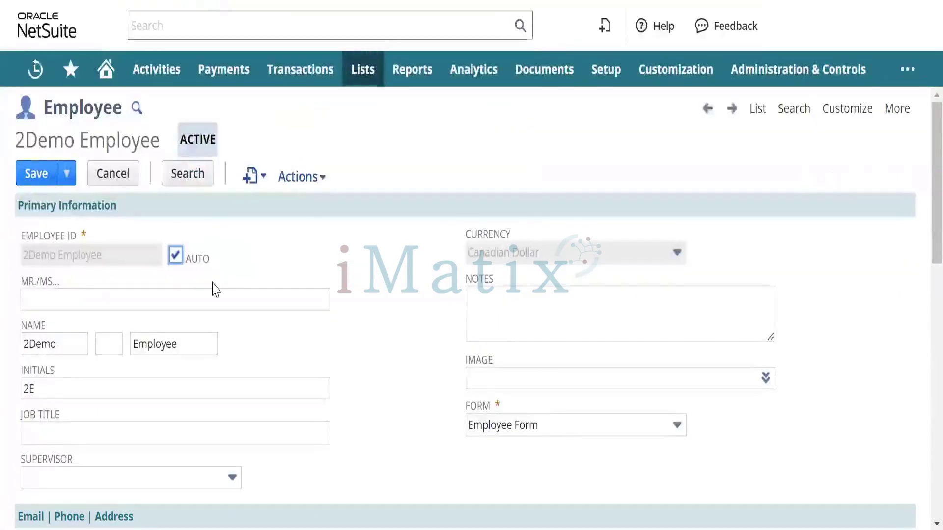
Step: Set the billing class of 2Demo Employee to Analyst
scroll(213, 287, down, 14)
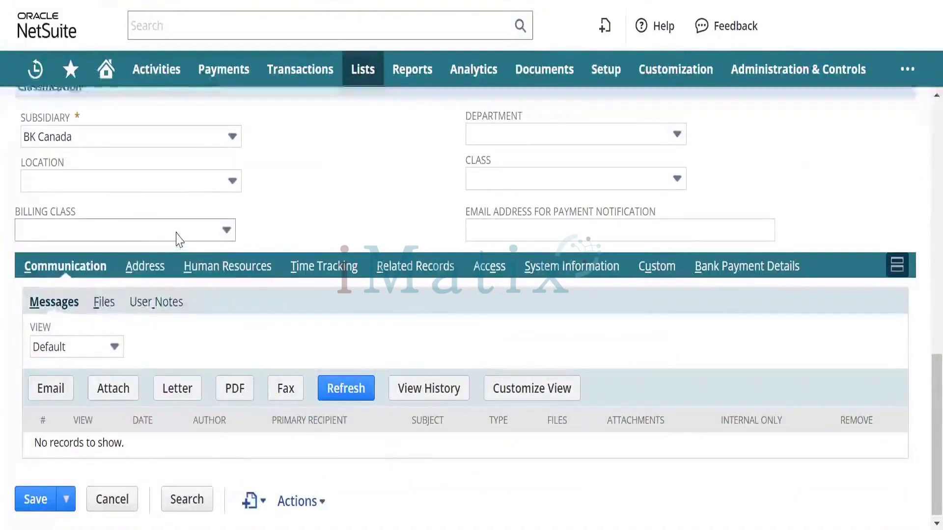
click(177, 233)
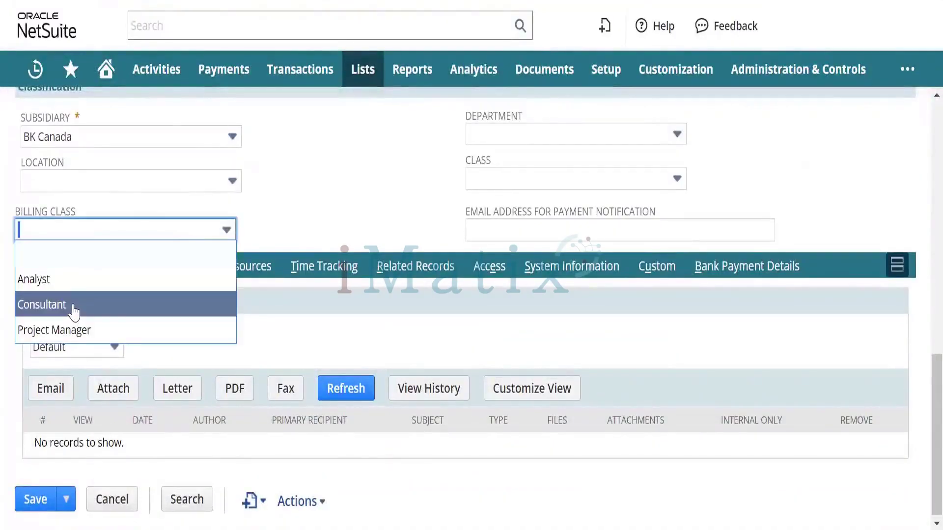
click(57, 279)
click(301, 157)
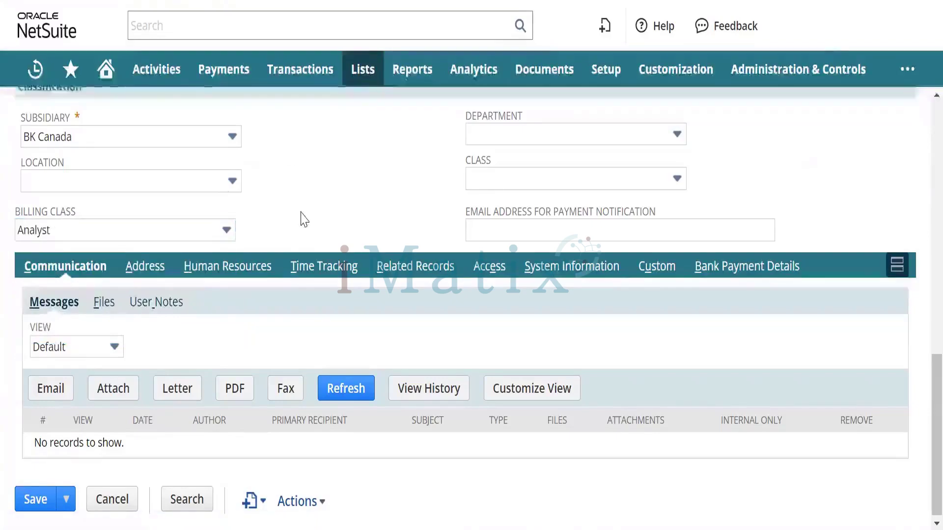
scroll(301, 216, up, 12)
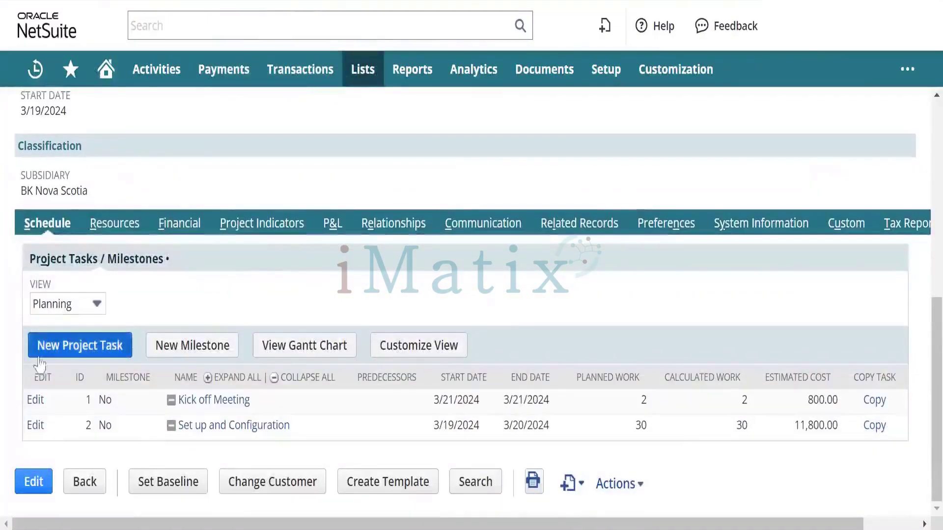
Step: Start a new project task in Test Project - 20 MArch and enter Demo Employee as the assignee resource
click(70, 350)
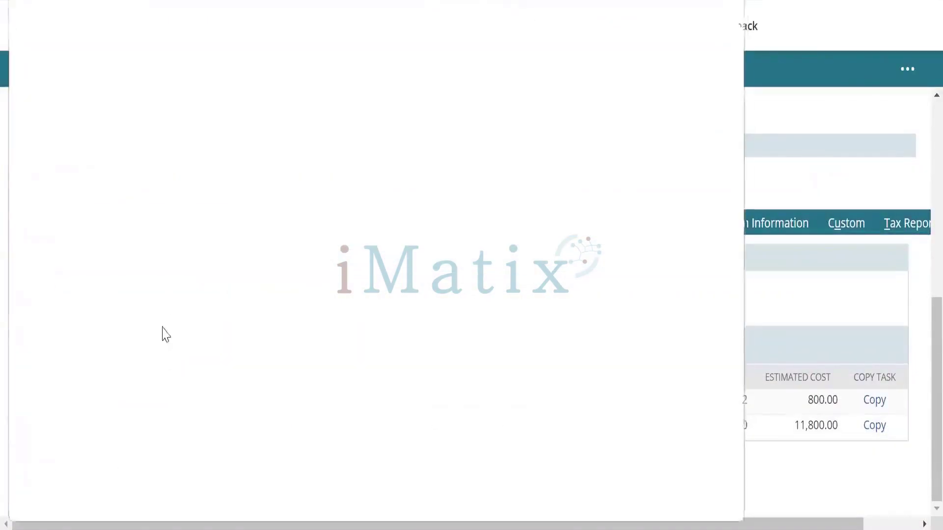
scroll(148, 405, down, 3)
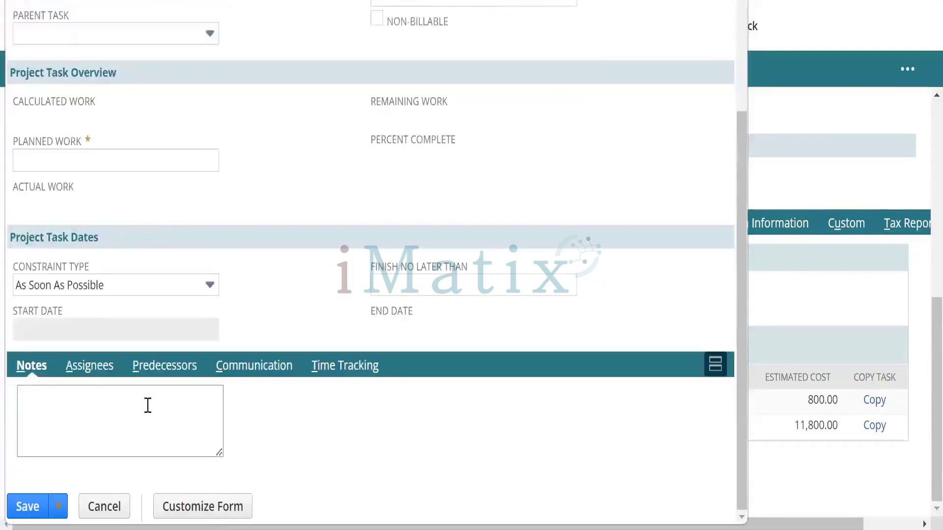
click(89, 366)
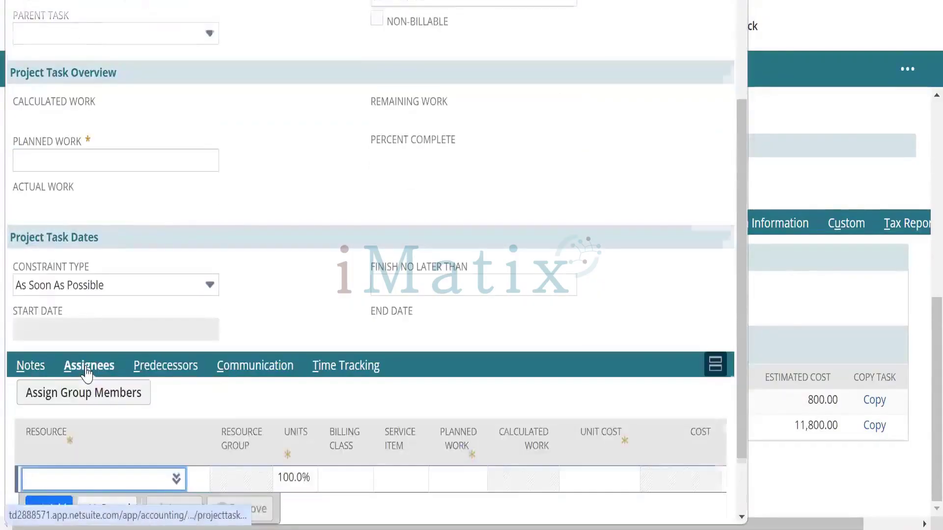
scroll(124, 392, down, 2)
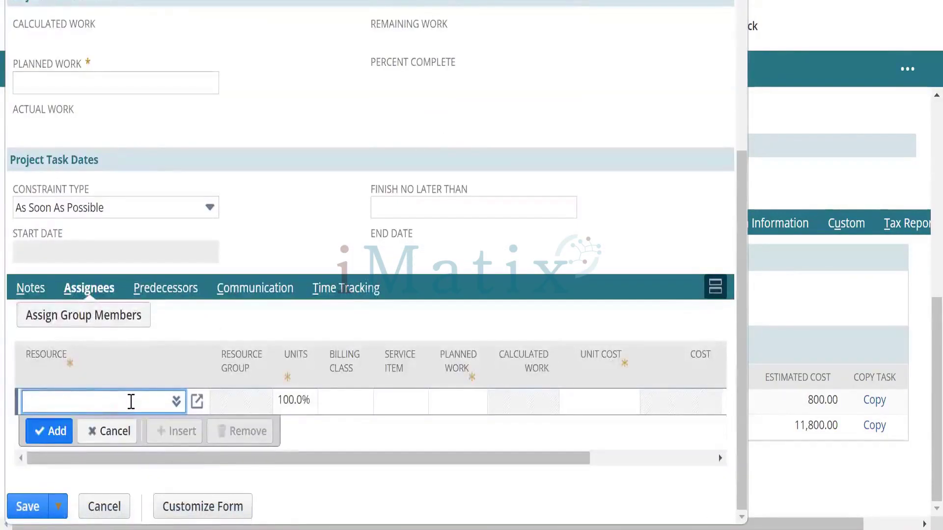
text(demo)
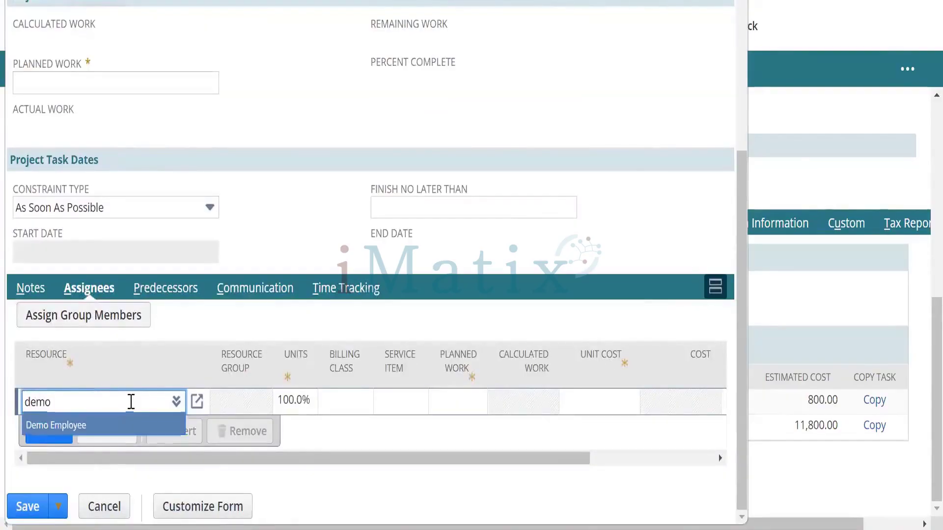
key(Return)
key(Tab)
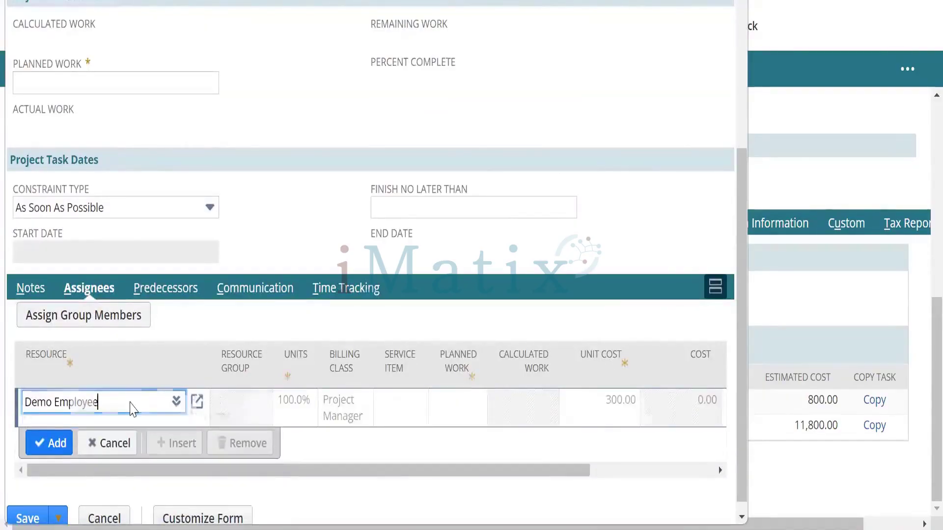
Step: Set the Demo Employee assignee's planned work to 2 in the new project task
click(110, 410)
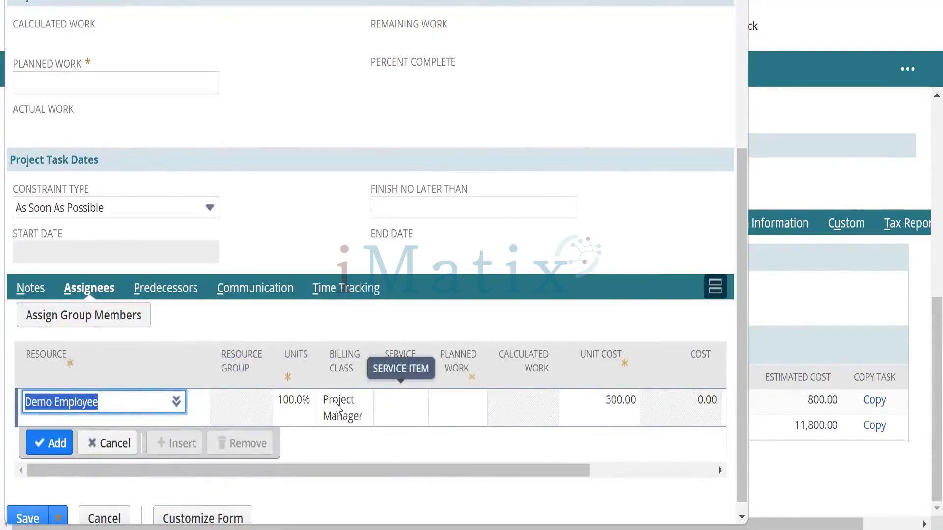
click(339, 408)
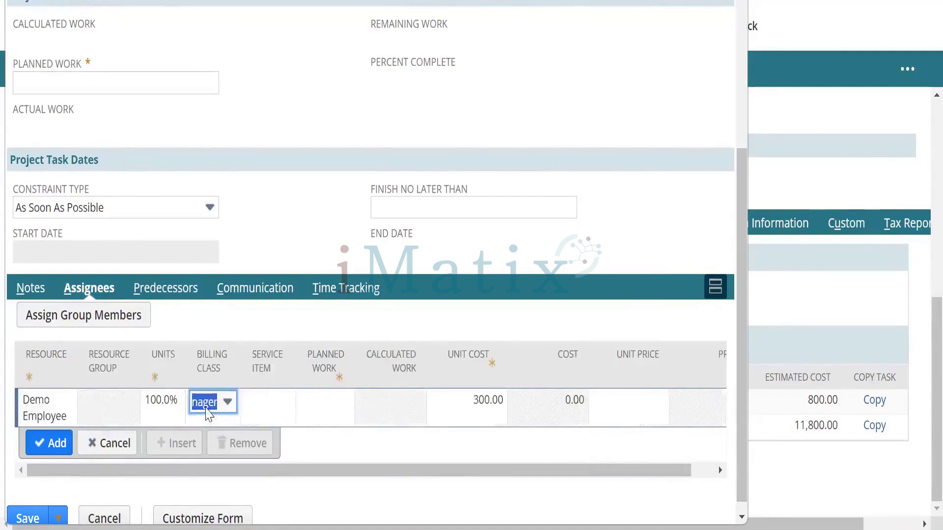
scroll(369, 413, right, 1)
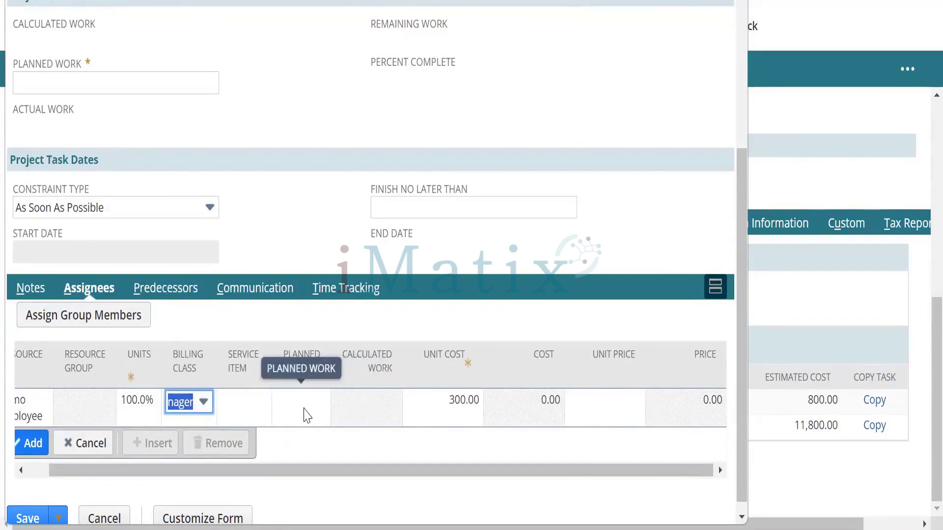
click(304, 408)
key(Tab)
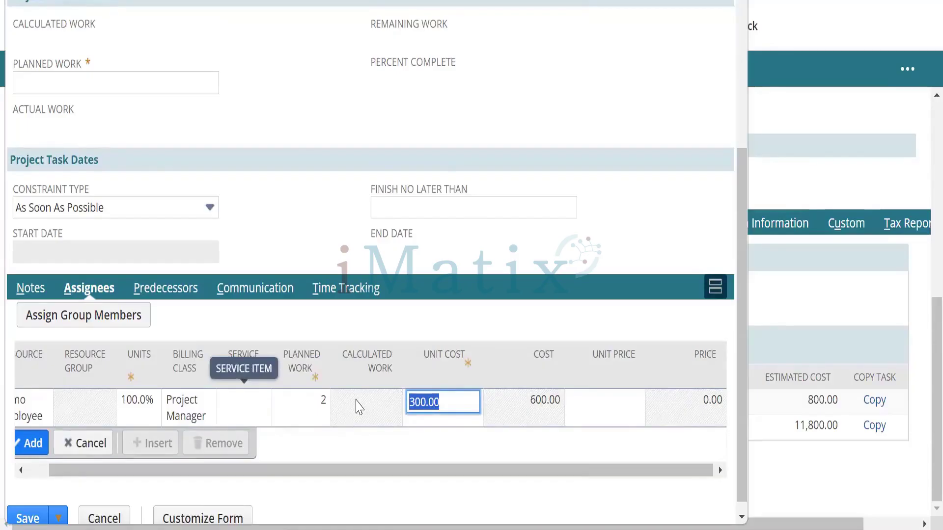
scroll(359, 404, left, 1)
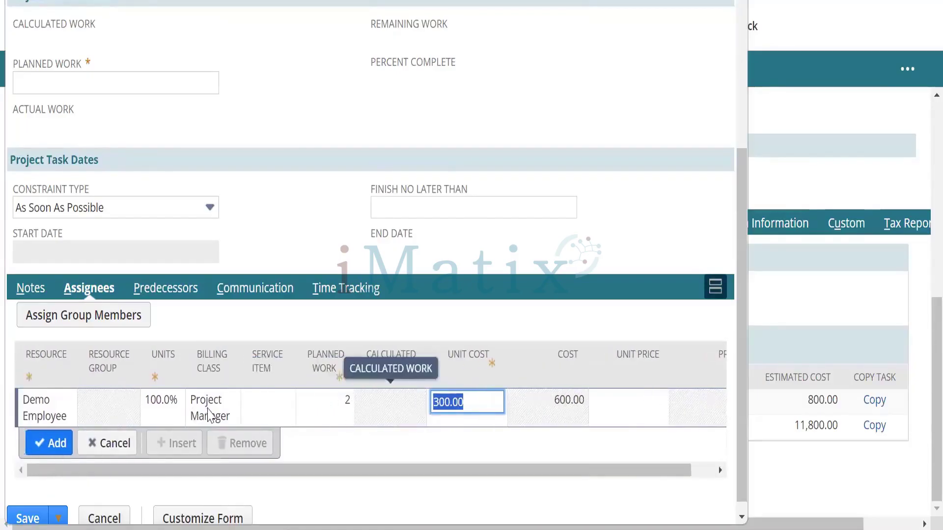
Step: Check the billing class options for the Demo Employee assignee, and discard the unsaved project task
click(210, 415)
click(248, 406)
click(220, 414)
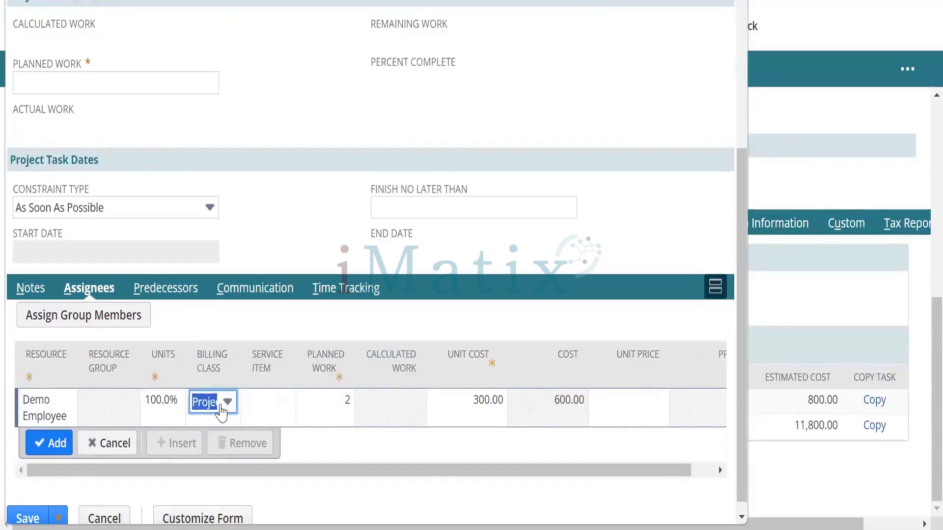
click(221, 414)
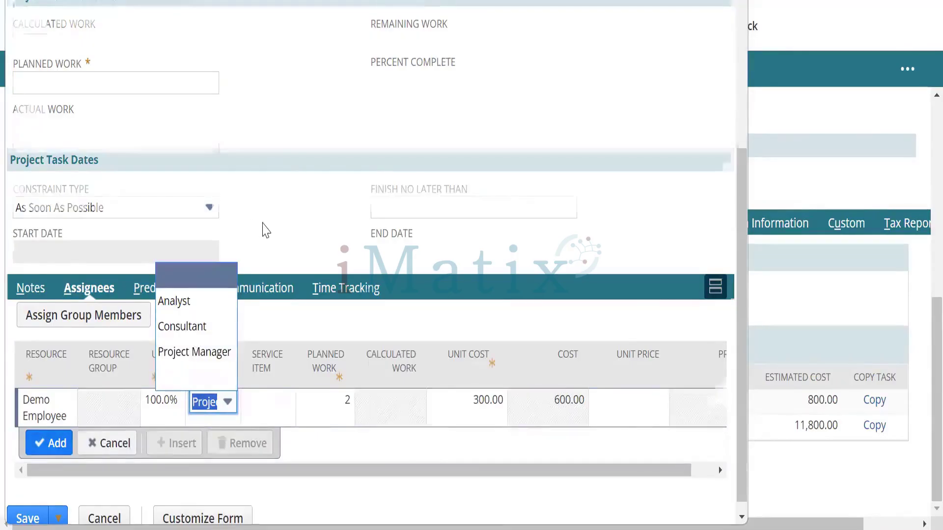
scroll(263, 227, up, 5)
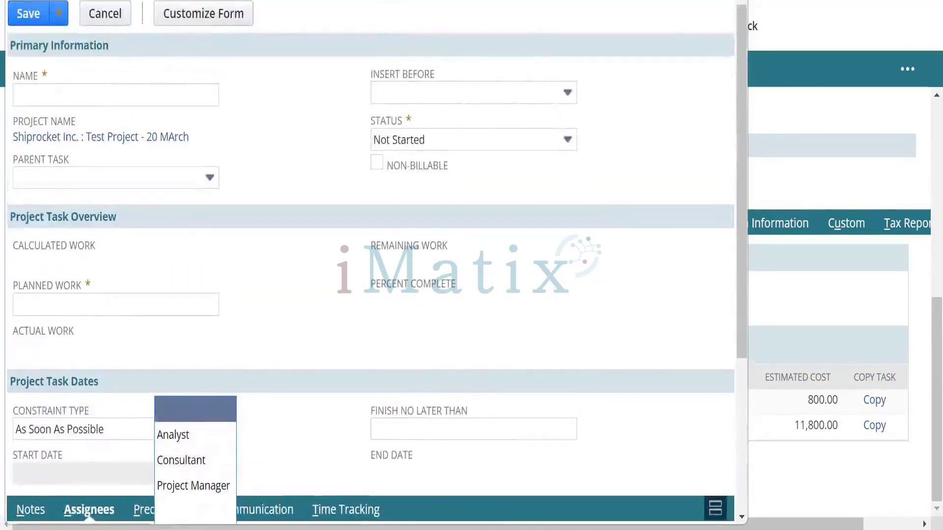
click(735, 1)
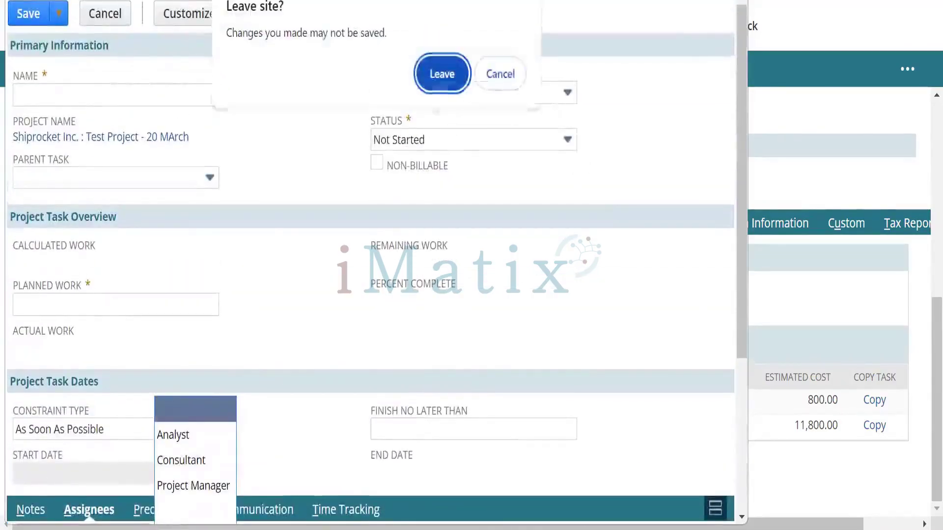
click(442, 74)
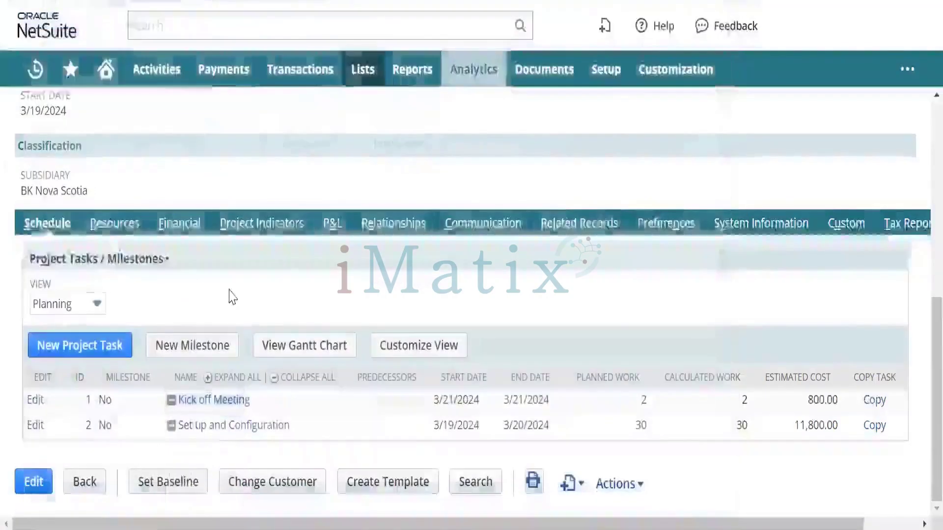
Step: Open the Kick off Meeting task for editing and display its assignees
click(35, 400)
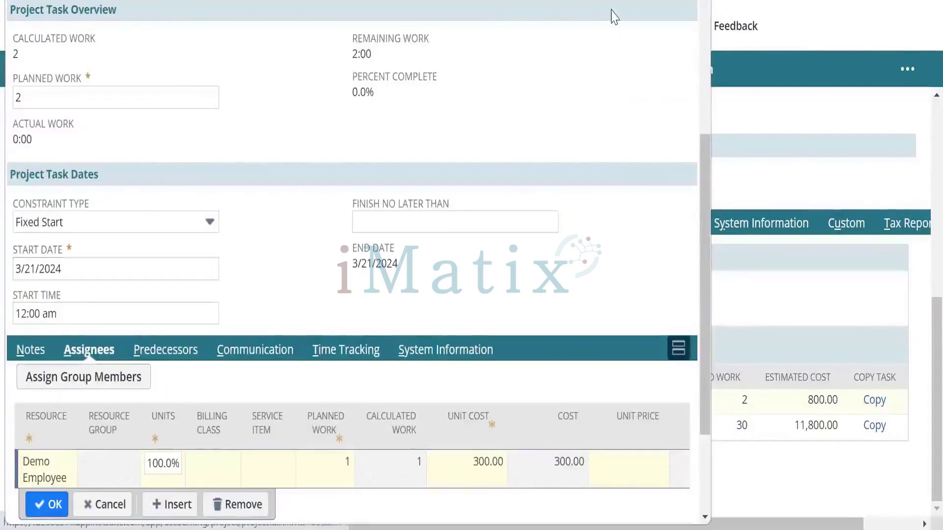
scroll(614, 17, up, 3)
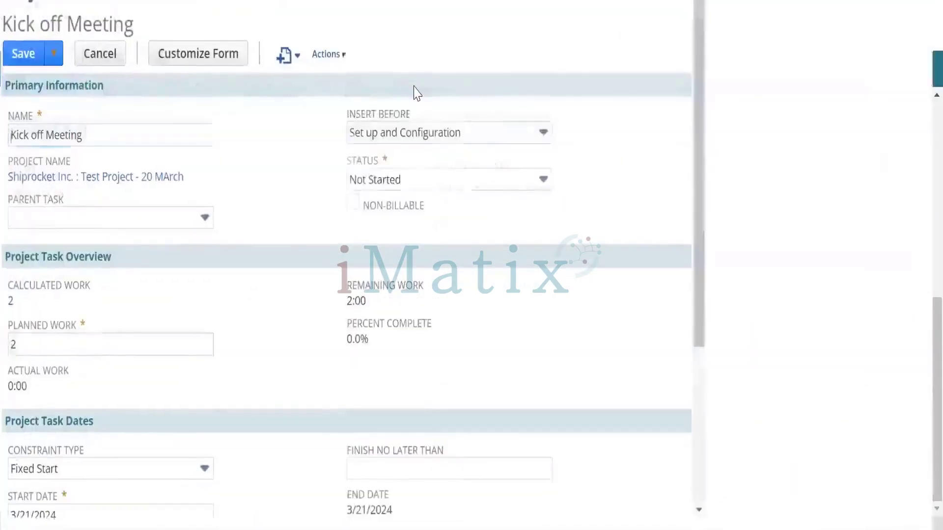
scroll(416, 92, down, 5)
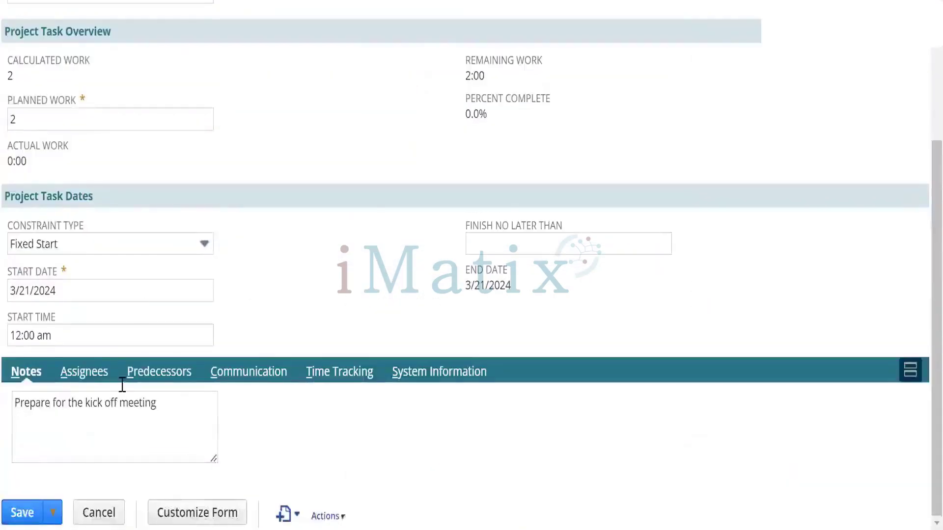
click(82, 373)
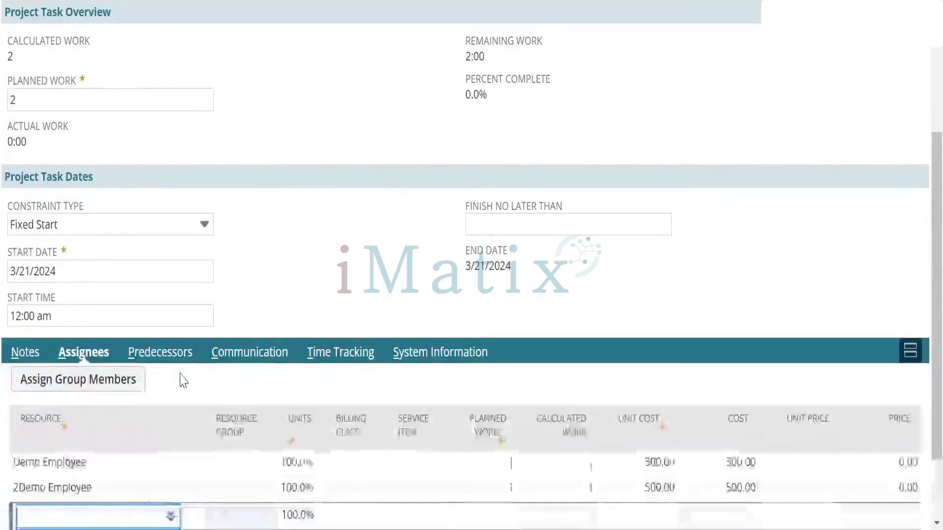
scroll(340, 388, down, 2)
Step: Set the billing class of the Demo Employee assignee to Project Manager and confirm the row
click(351, 355)
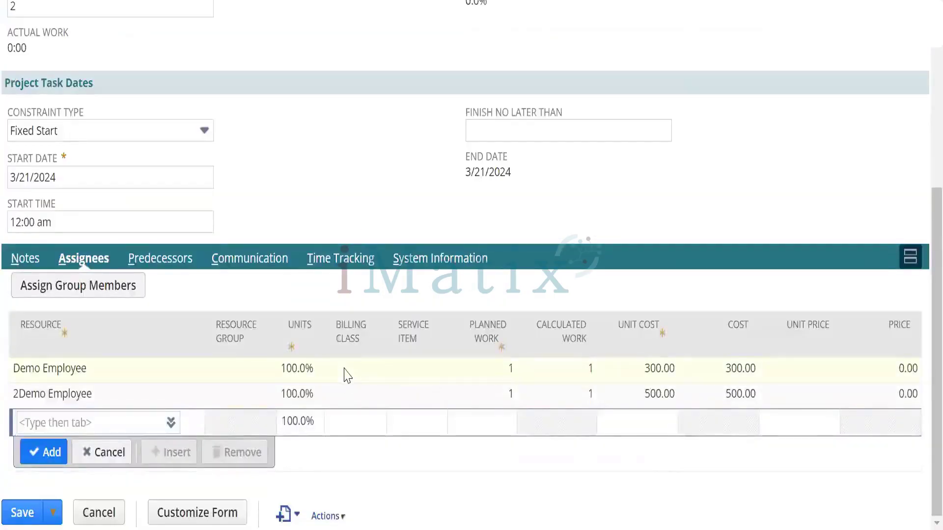
click(347, 376)
click(337, 370)
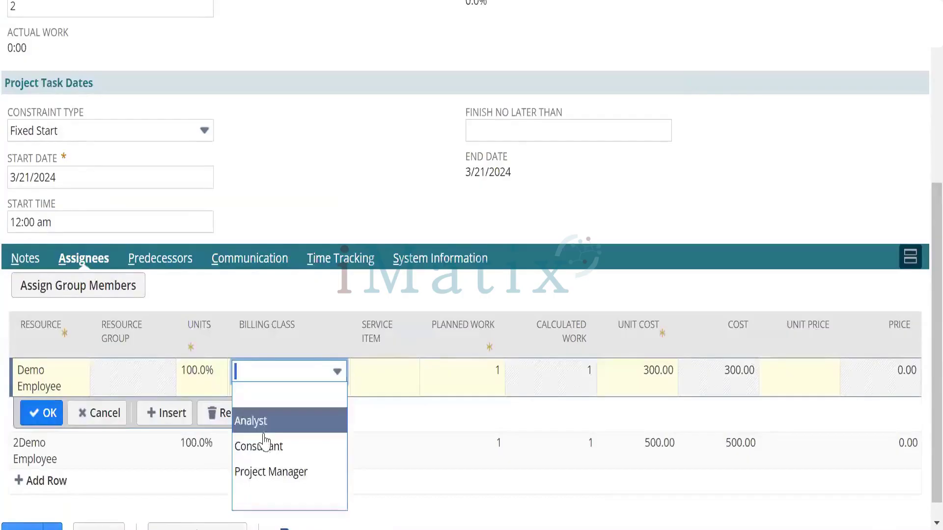
click(289, 474)
click(30, 410)
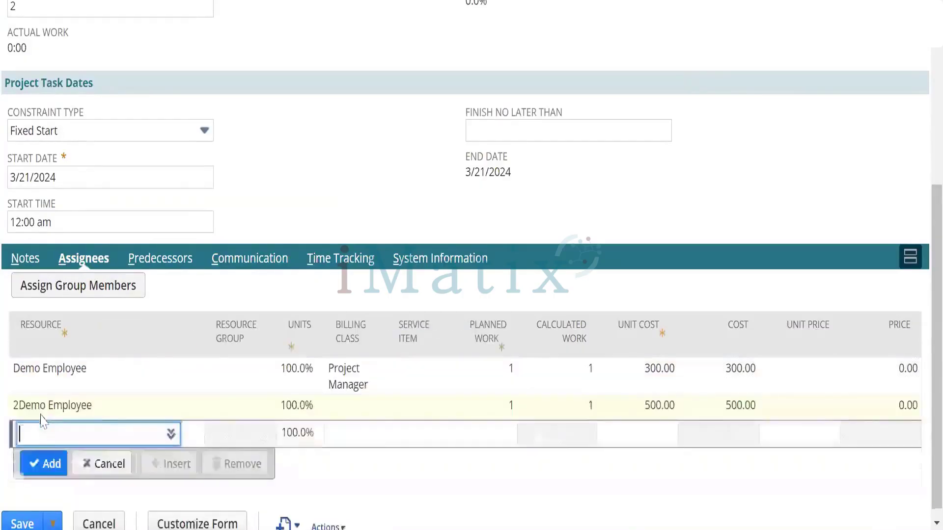
Step: Set the billing class of the 2Demo Employee assignee to Analyst and confirm the row
click(352, 412)
click(339, 397)
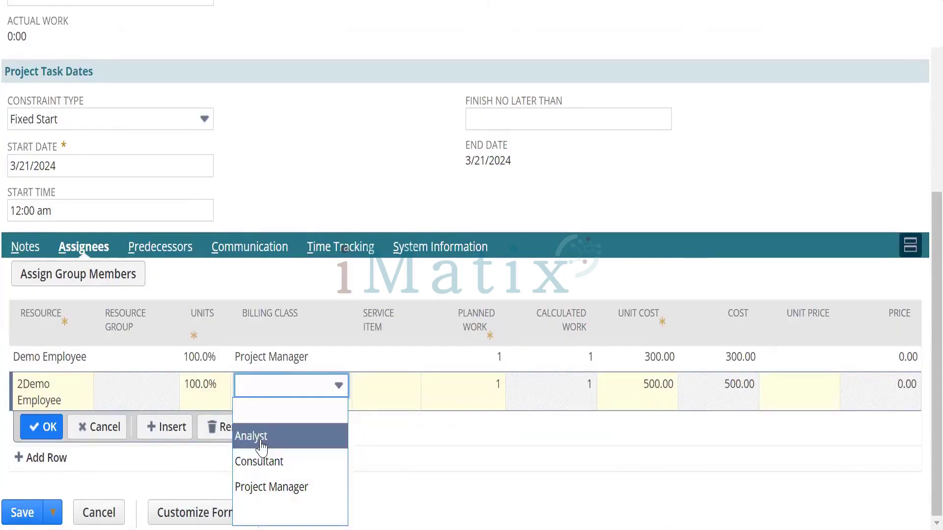
click(259, 441)
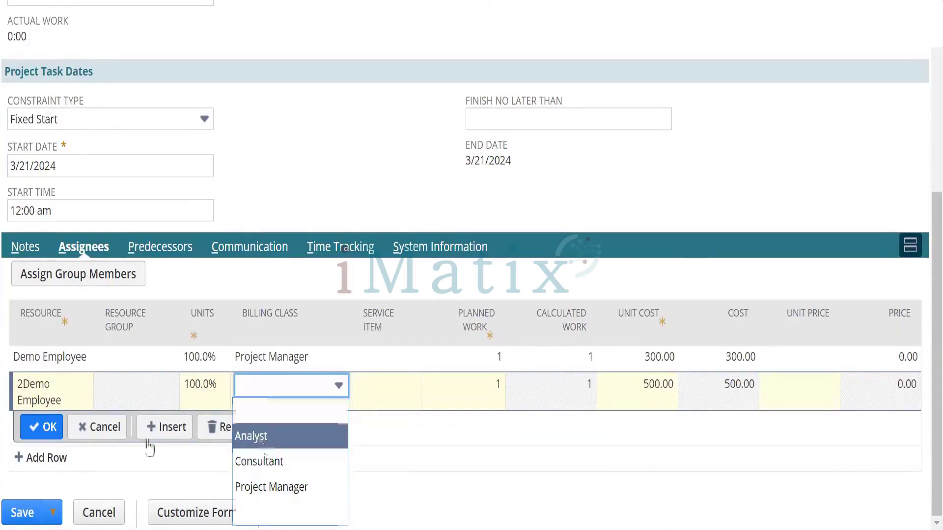
click(43, 426)
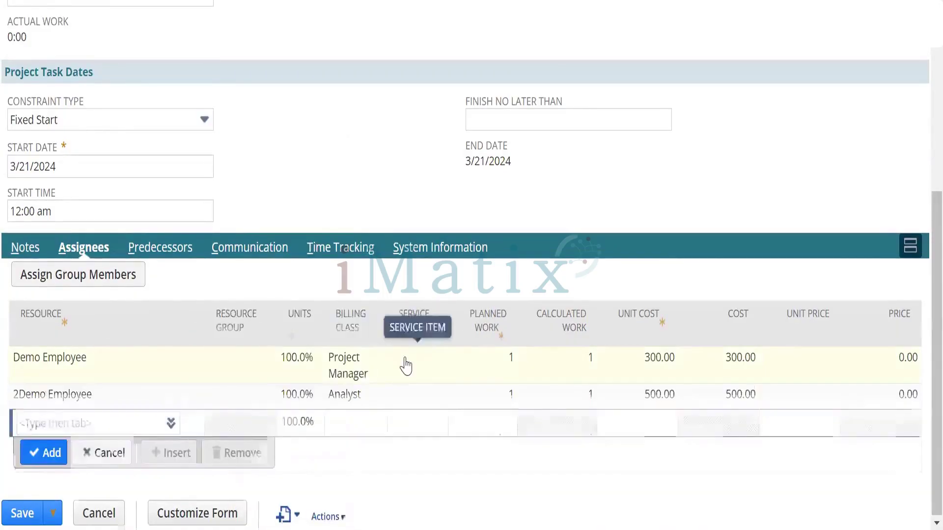
Step: Set the service item of the Demo Employee assignee to the Sale Item 01 subscription service and confirm the row
click(406, 366)
click(339, 411)
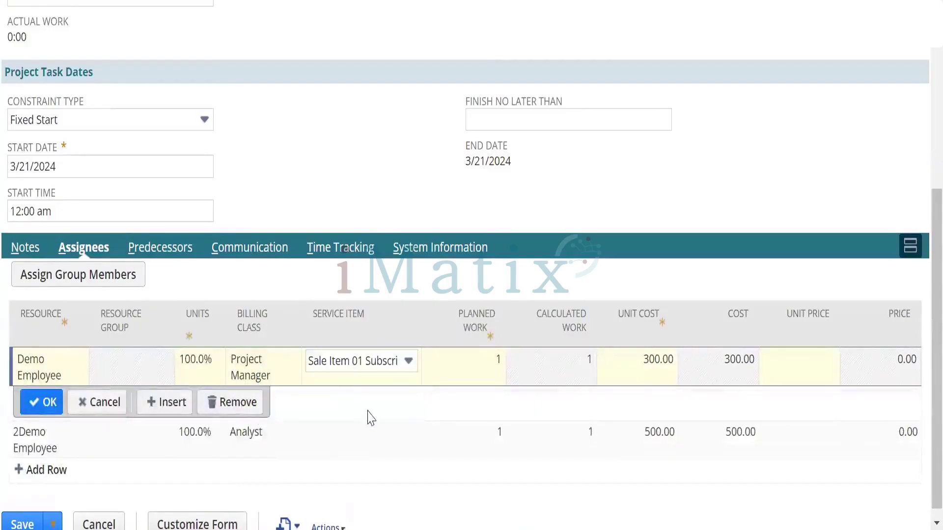
click(39, 402)
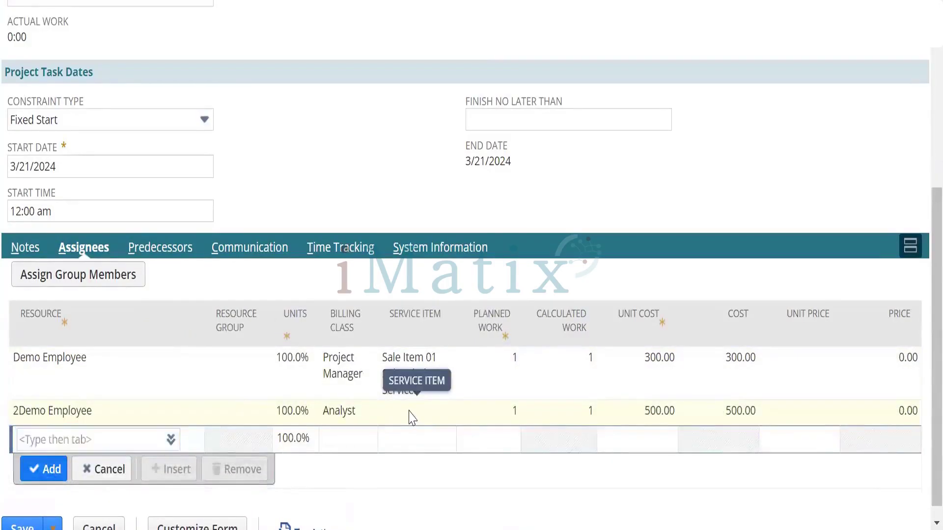
Step: Set the service item of the 2Demo Employee assignee to Sale Item 01 Subscription Services and confirm the row
click(410, 414)
click(392, 398)
click(341, 448)
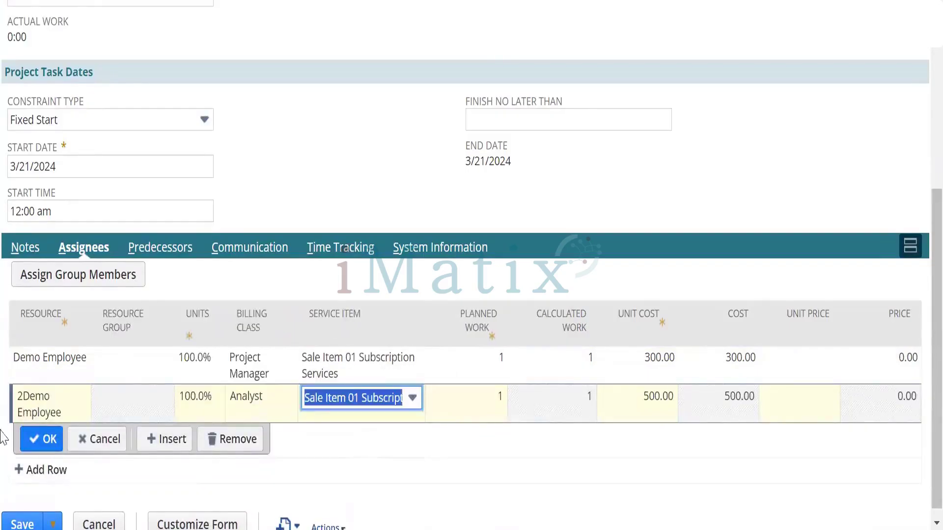
click(29, 437)
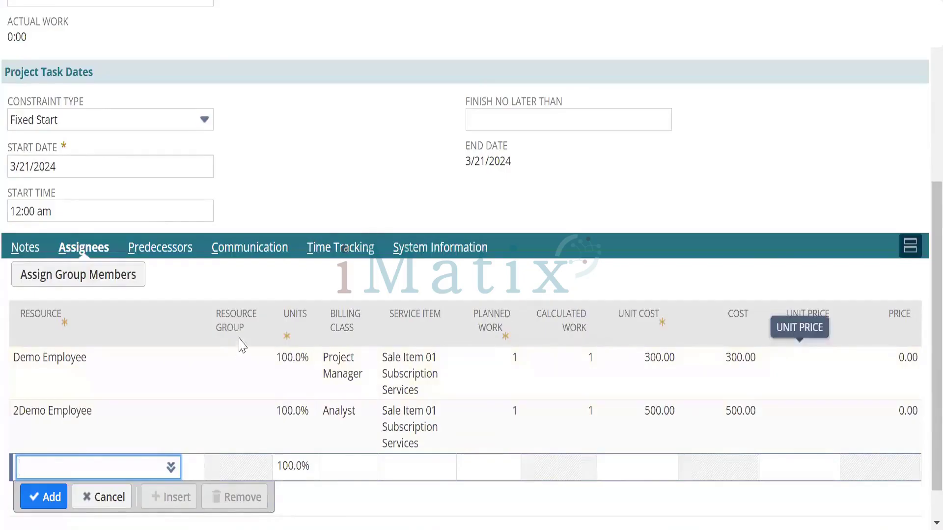
Step: Review the Kick off Meeting task's overview, work figures, dates and assignee rows
scroll(298, 335, up, 7)
scroll(298, 335, down, 8)
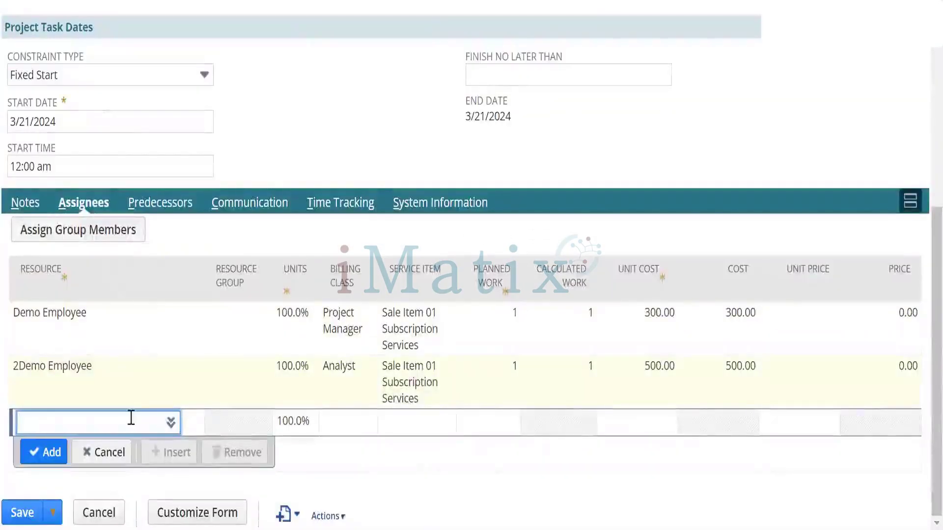
scroll(238, 351, up, 7)
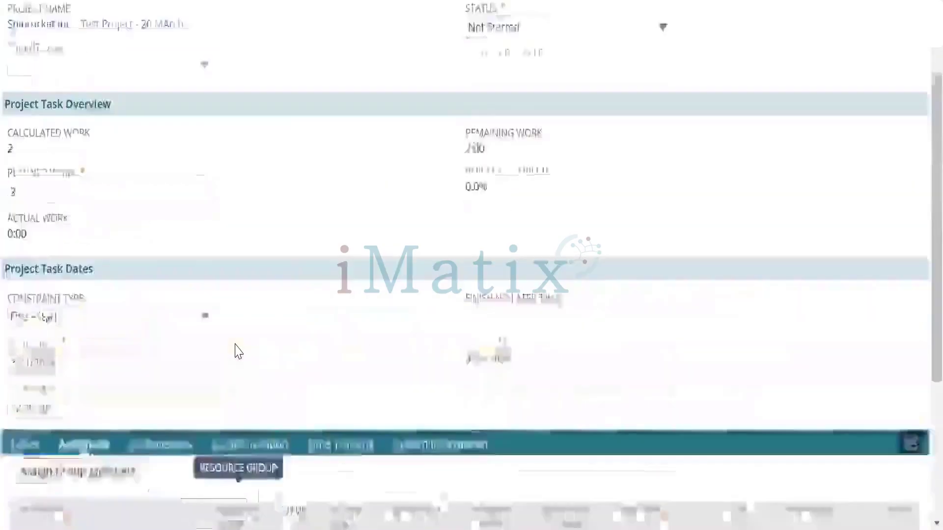
scroll(238, 351, down, 6)
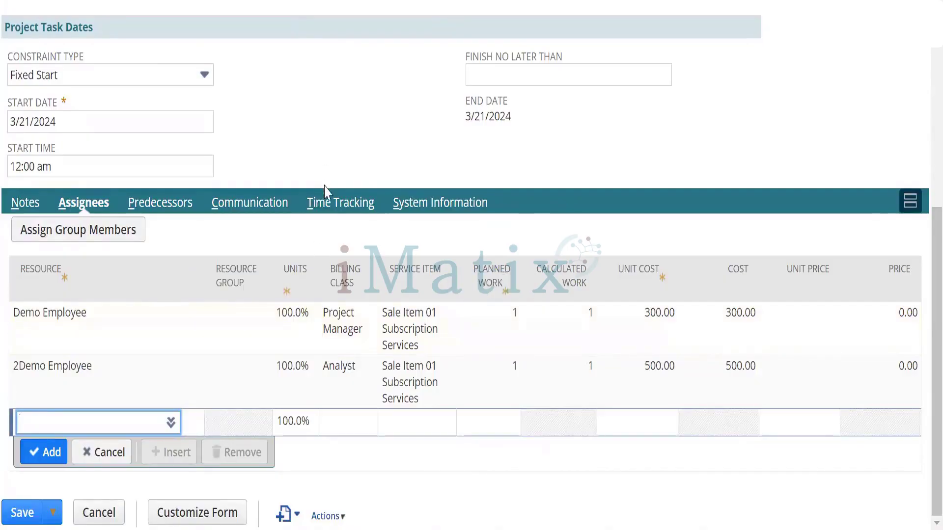
scroll(326, 191, up, 4)
scroll(326, 191, down, 1)
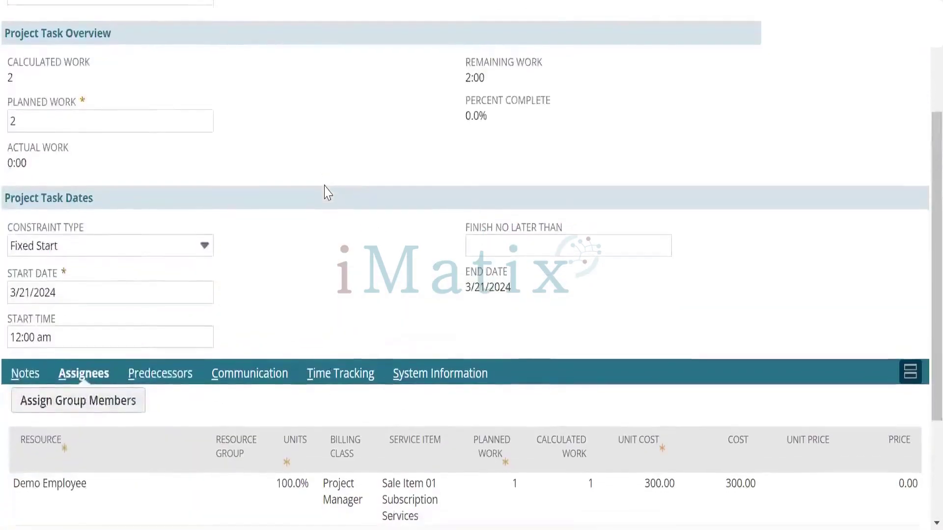
scroll(325, 191, up, 4)
scroll(326, 191, down, 7)
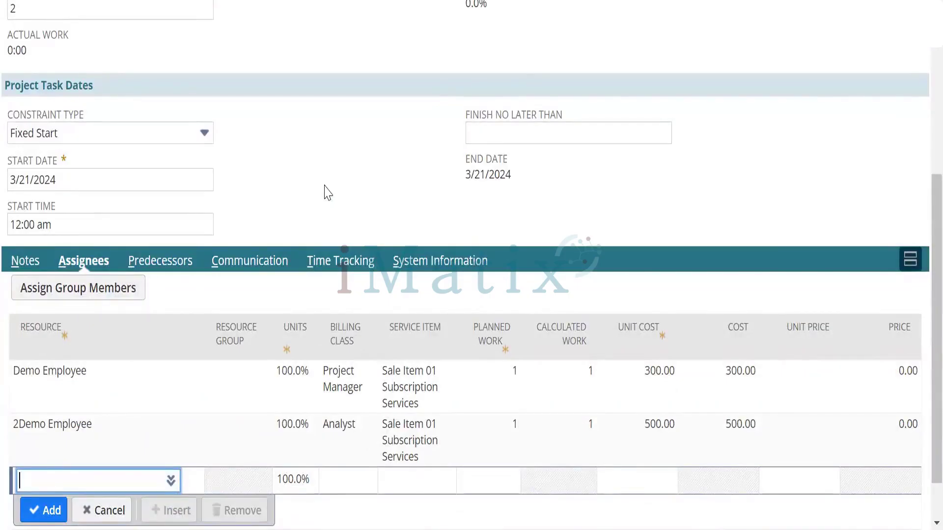
scroll(326, 190, up, 4)
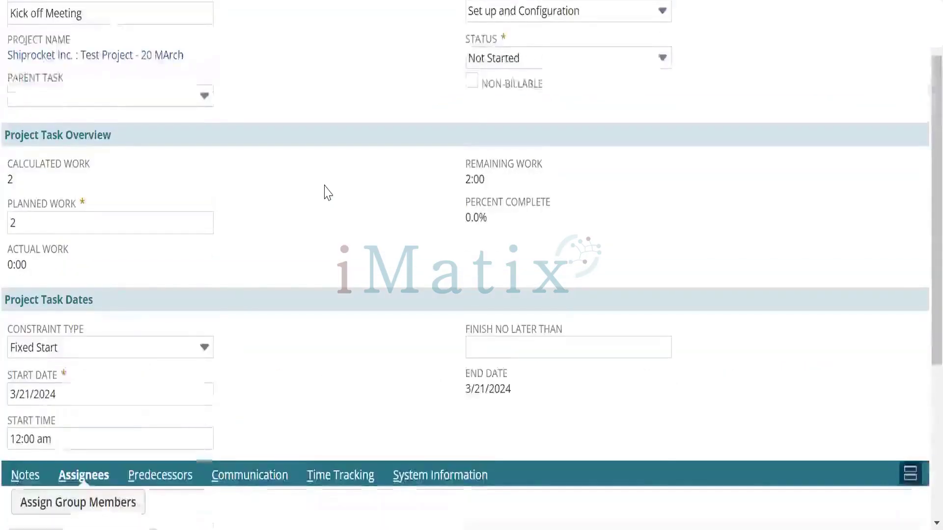
scroll(476, 308, down, 5)
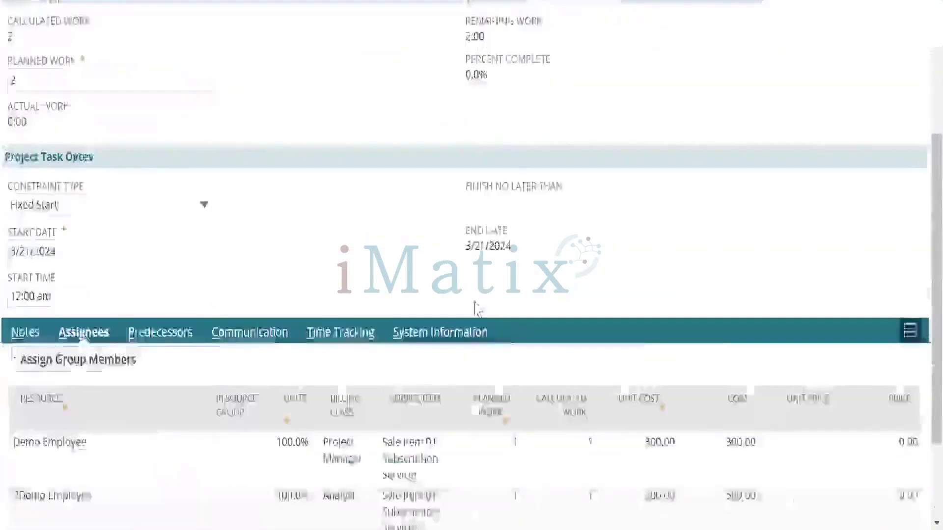
Step: Open the unit price of the Demo Employee assignee, confirm the row without entering a price, and save the task
click(816, 318)
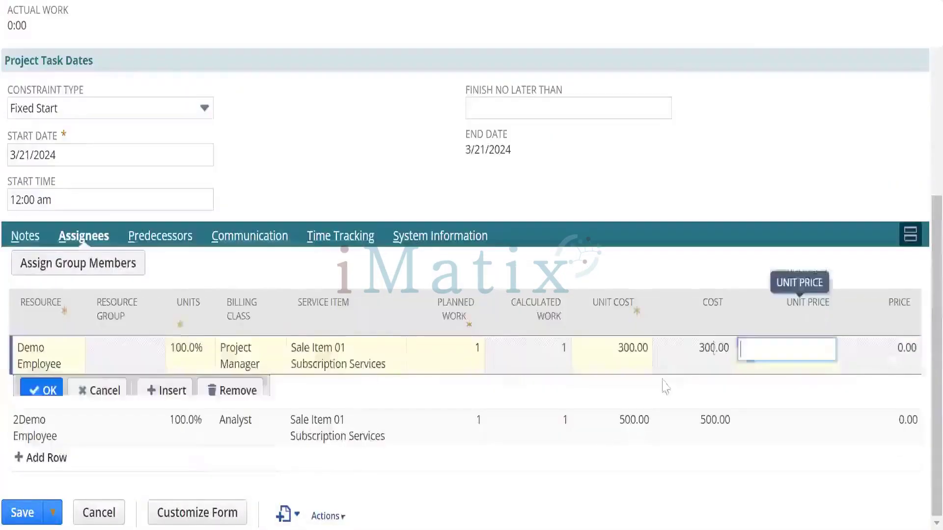
click(43, 391)
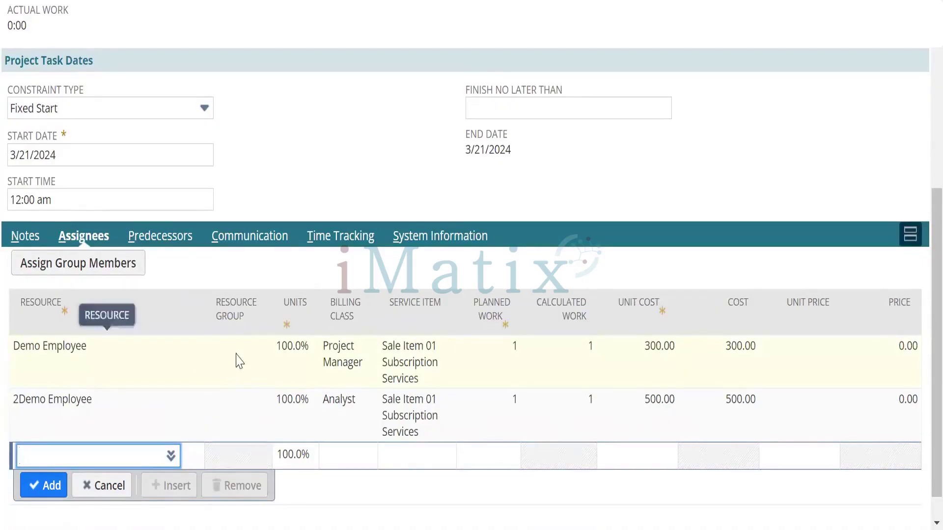
scroll(236, 362, down, 1)
scroll(179, 378, up, 8)
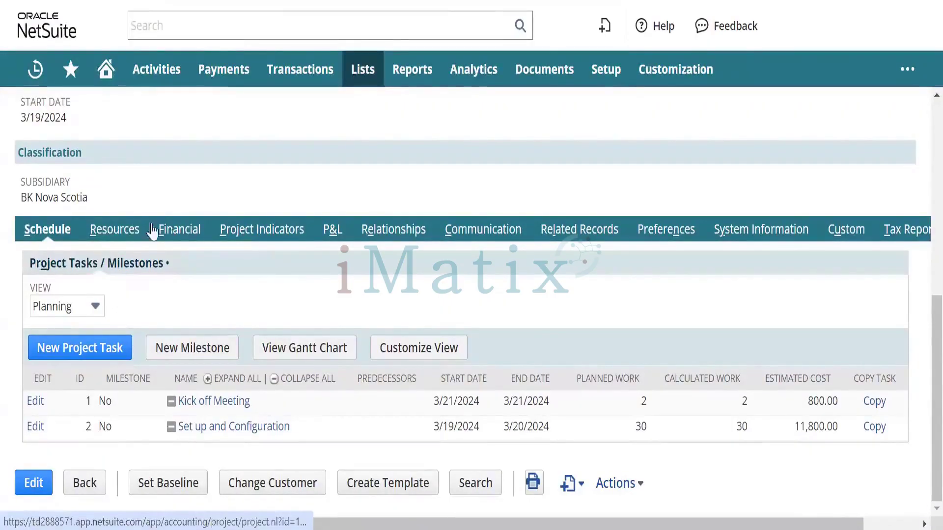
Step: Open the project record for editing, set its billing type to Charge-Based in the financial details, and save it
scroll(206, 243, up, 5)
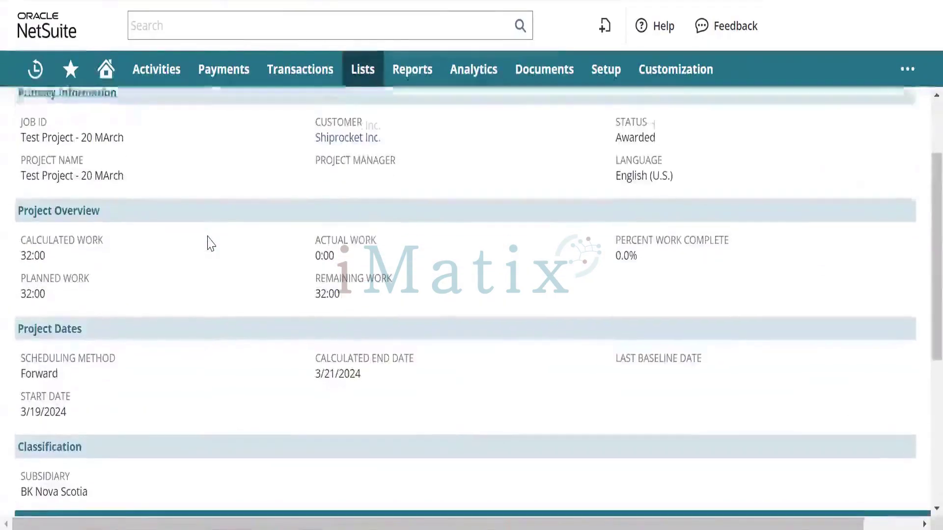
scroll(15, 172, up, 3)
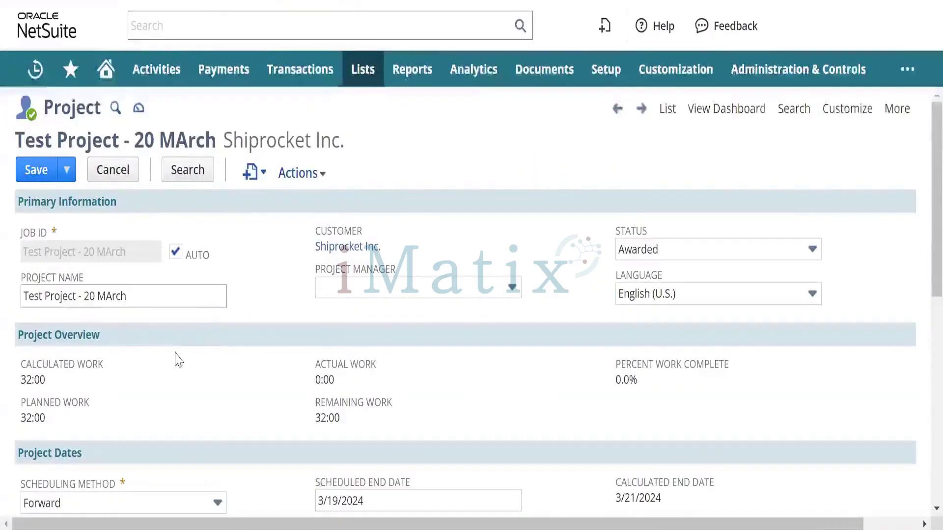
scroll(200, 381, down, 10)
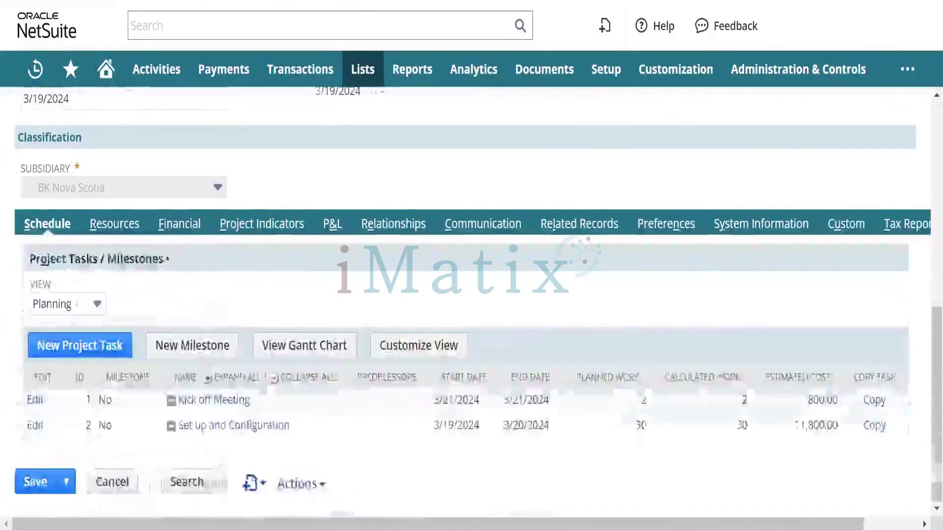
click(181, 225)
click(151, 296)
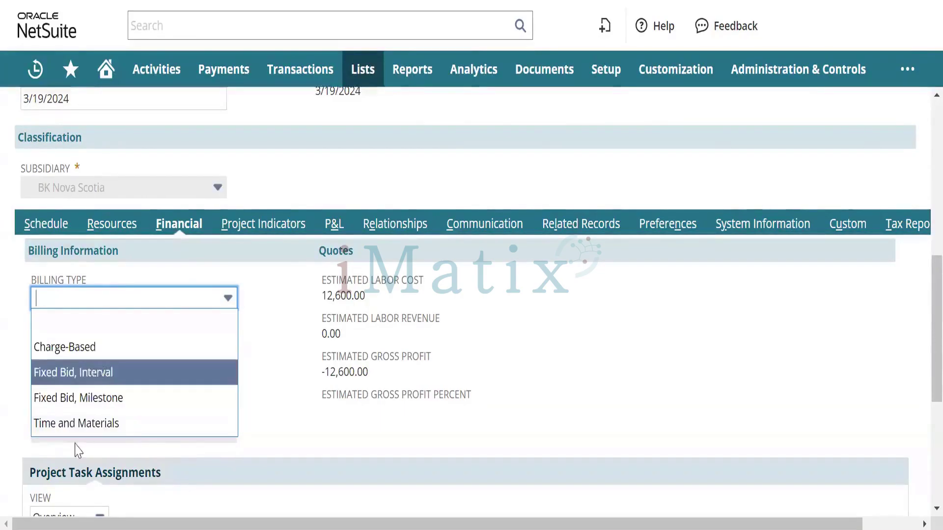
click(74, 349)
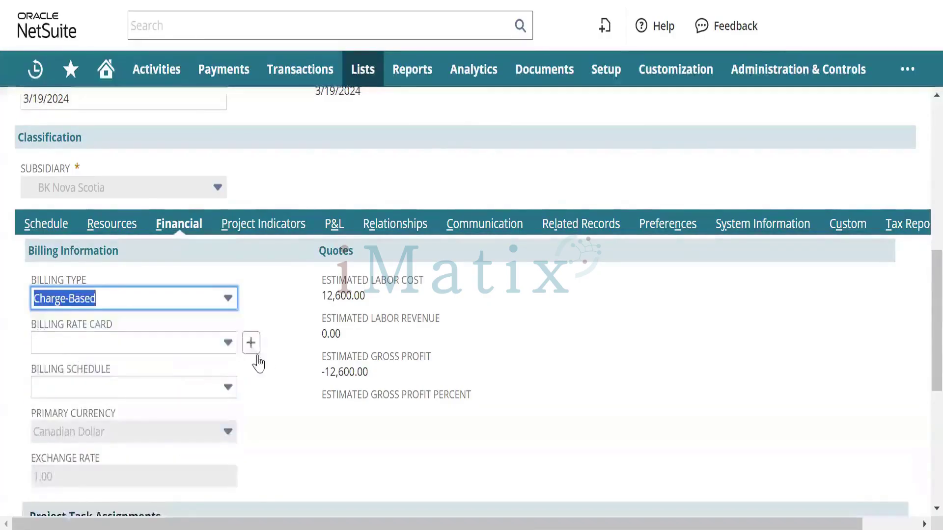
Step: Display the saved project's financial details and examine its fixed fee rules and charges
scroll(277, 363, down, 5)
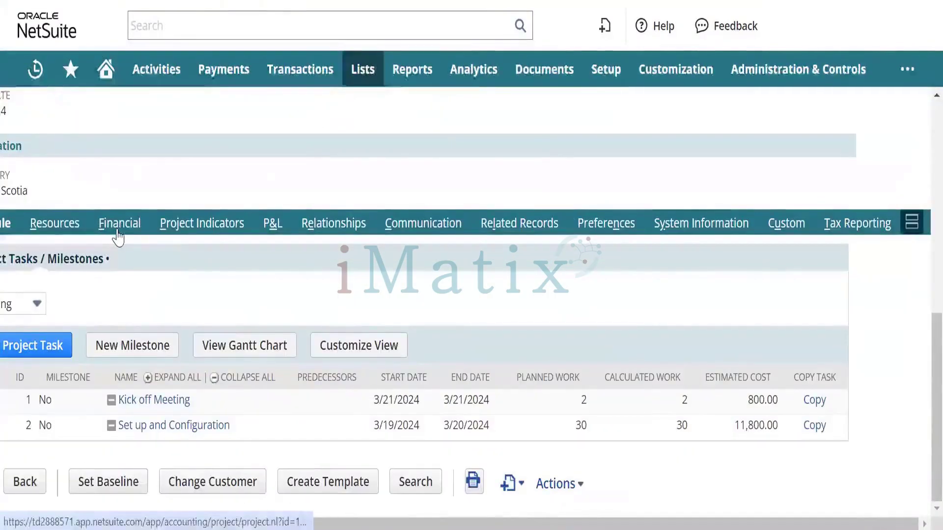
click(117, 230)
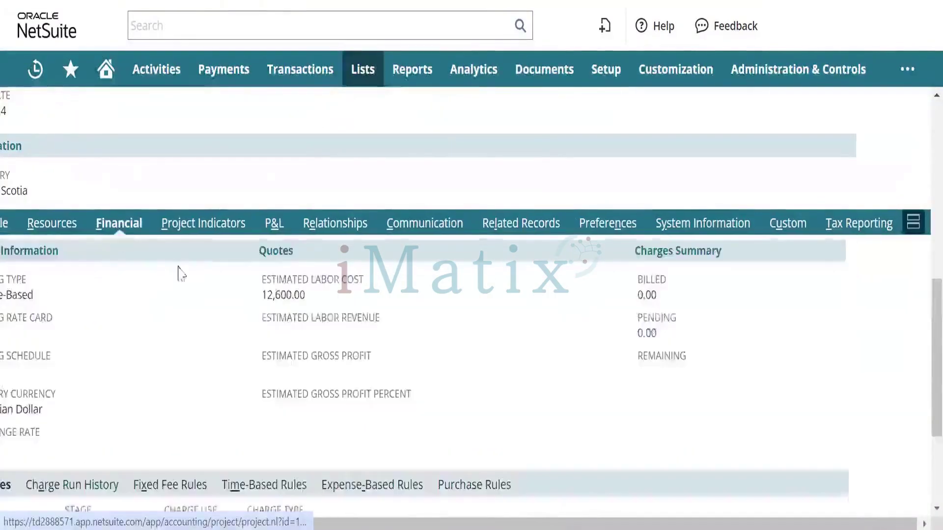
scroll(147, 358, down, 4)
scroll(147, 358, left, 2)
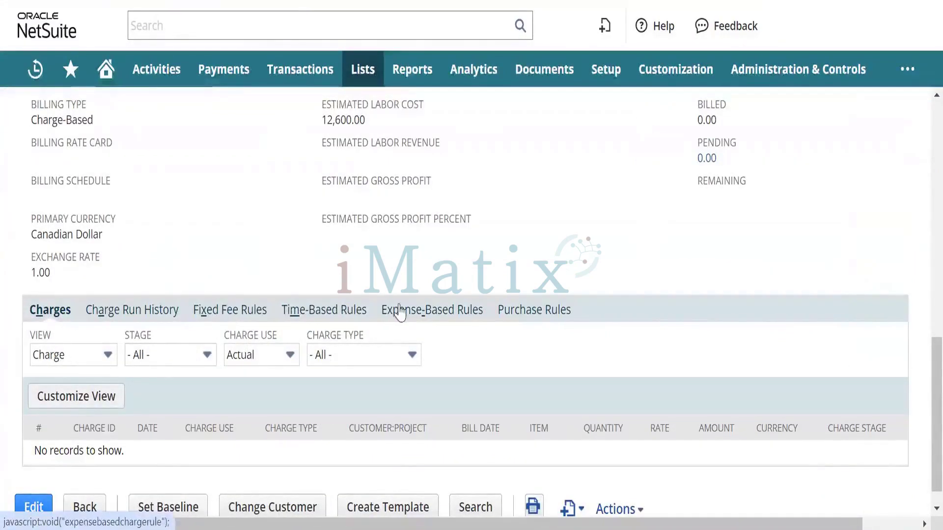
click(238, 309)
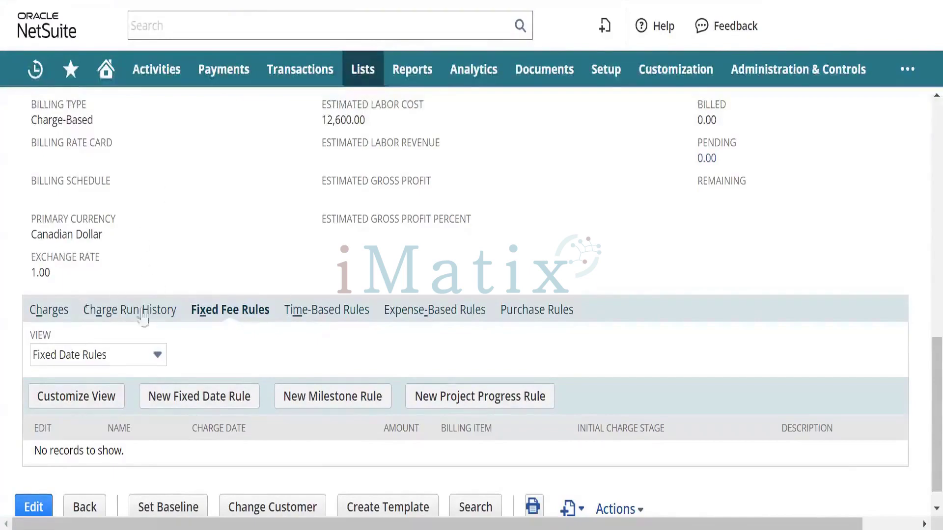
click(66, 312)
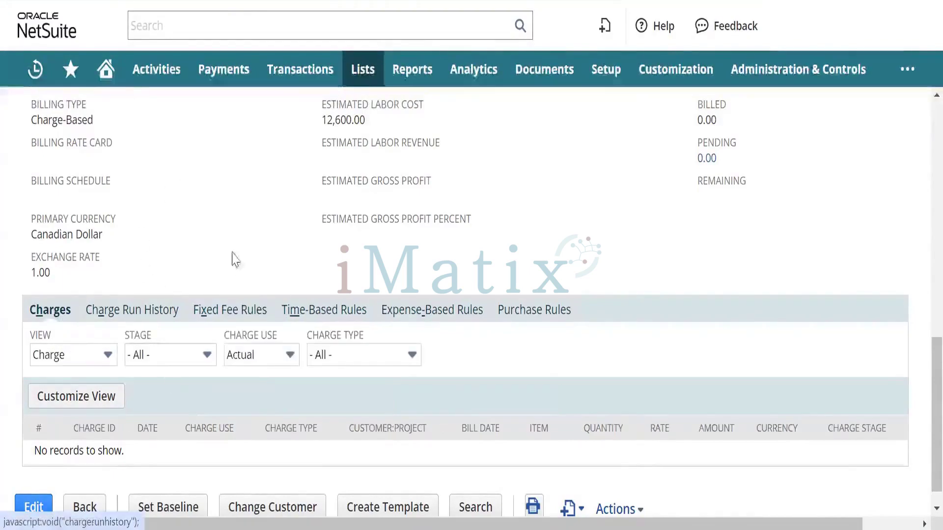